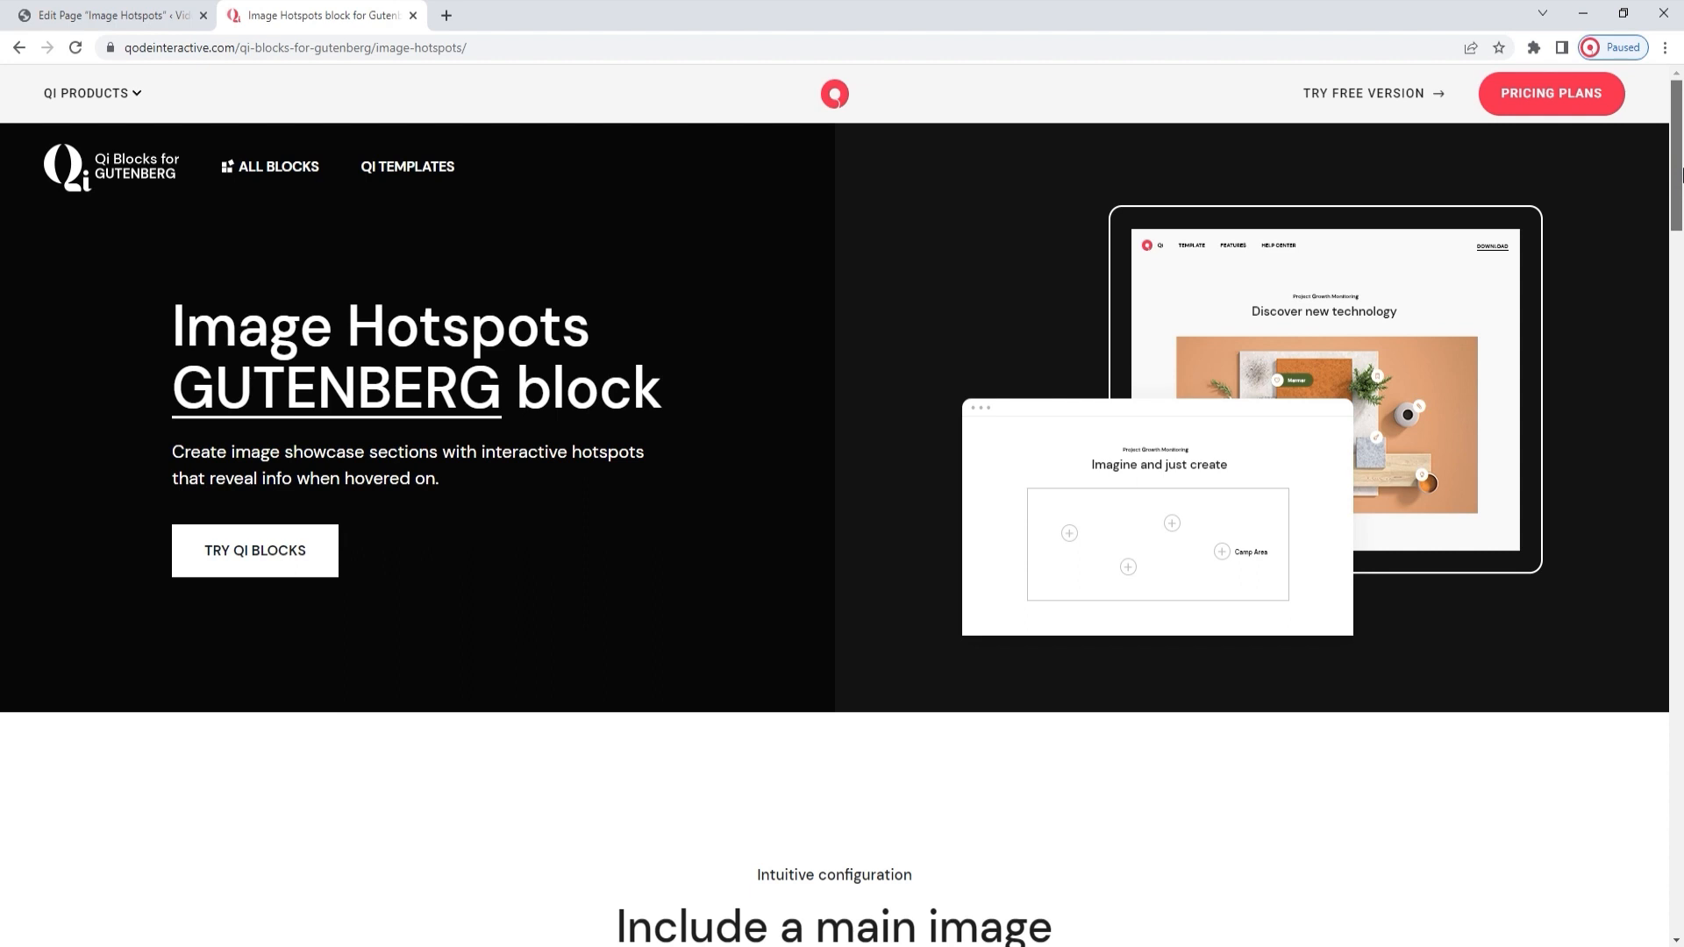
- Look through the Image Hotspots block demo page and reveal the tooltips on its example hotspot images
drag(1681, 175, 1679, 296)
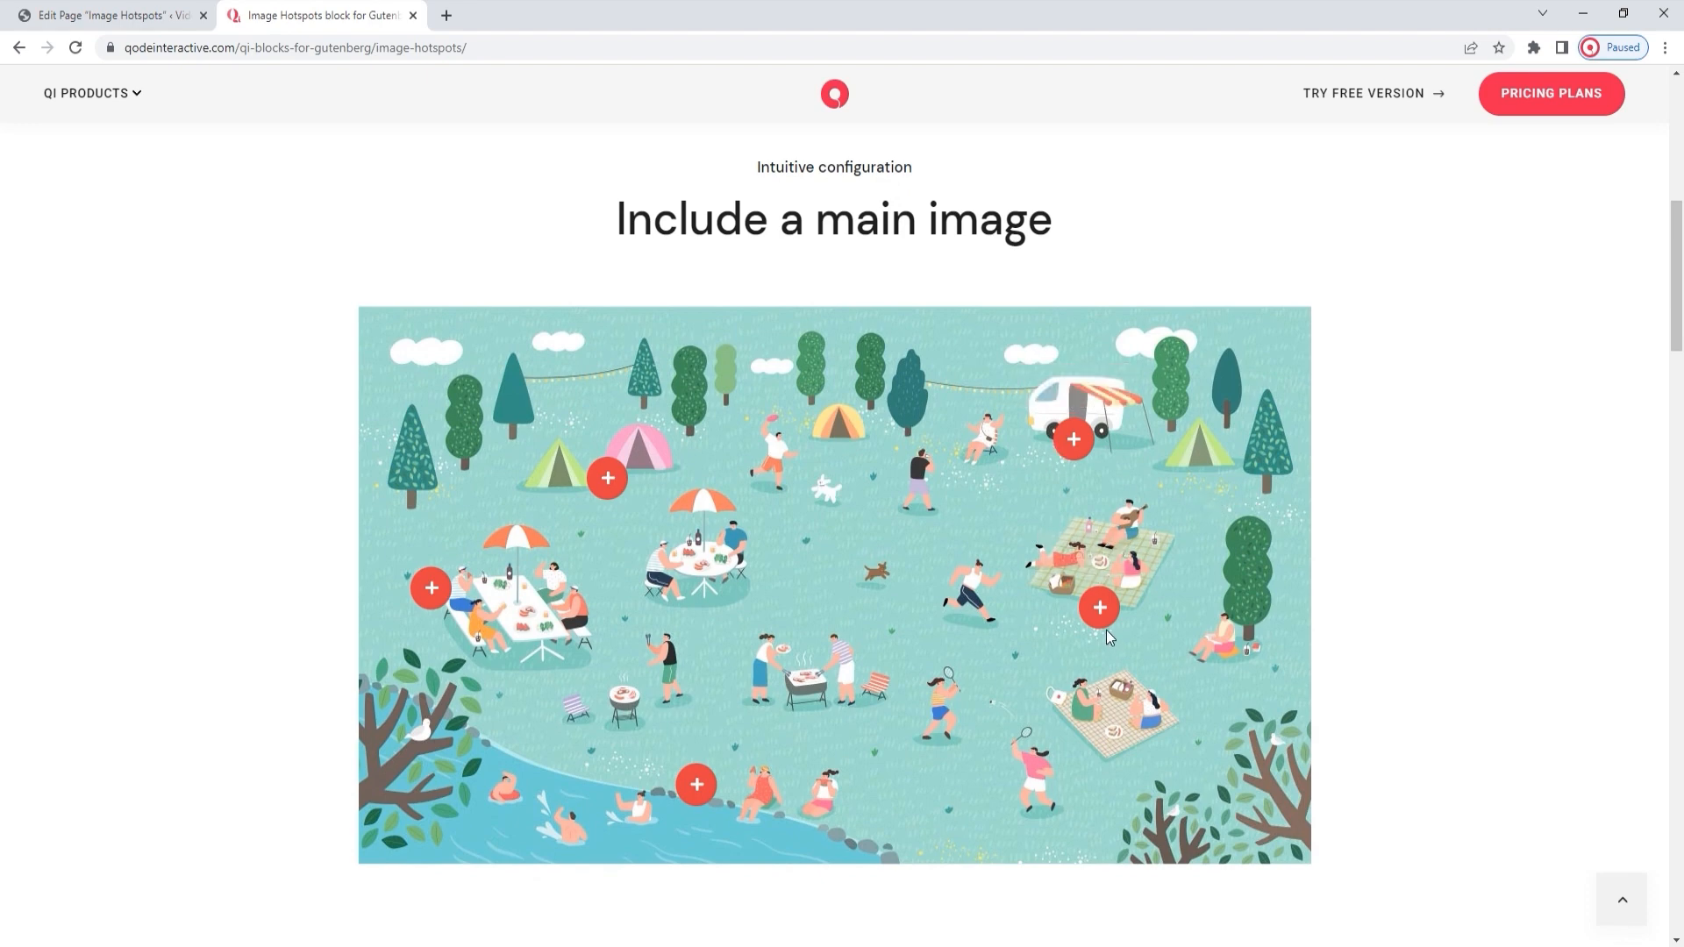
mouse_move(692, 789)
mouse_move(429, 589)
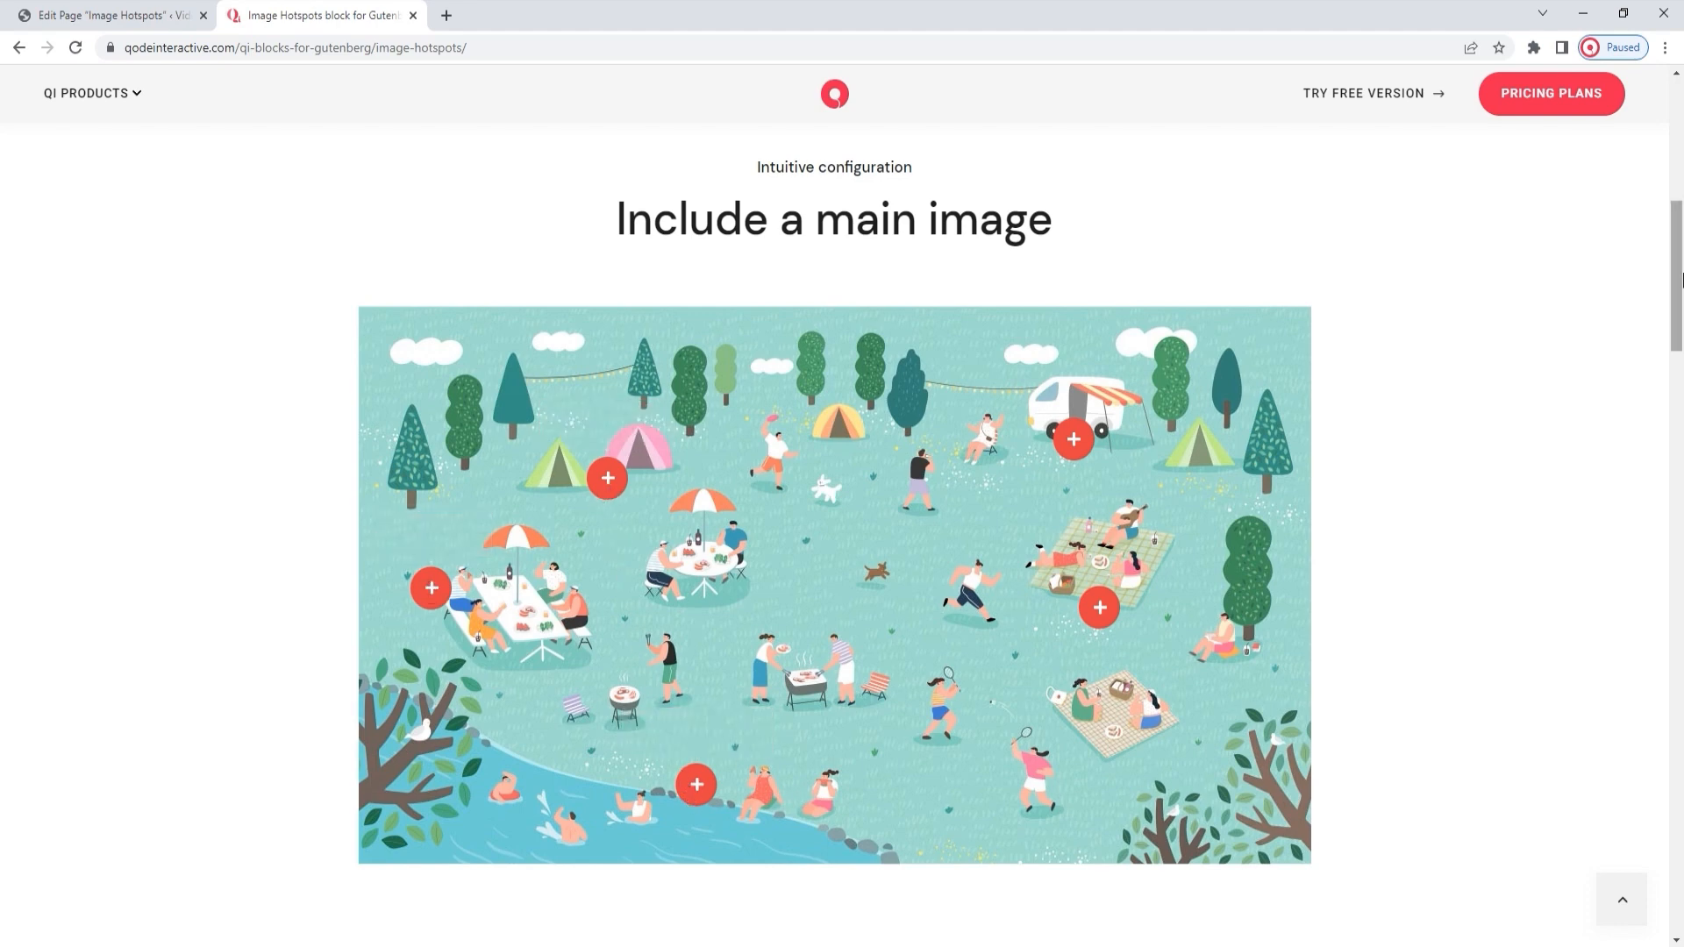
drag(1679, 285, 1680, 399)
mouse_move(1414, 592)
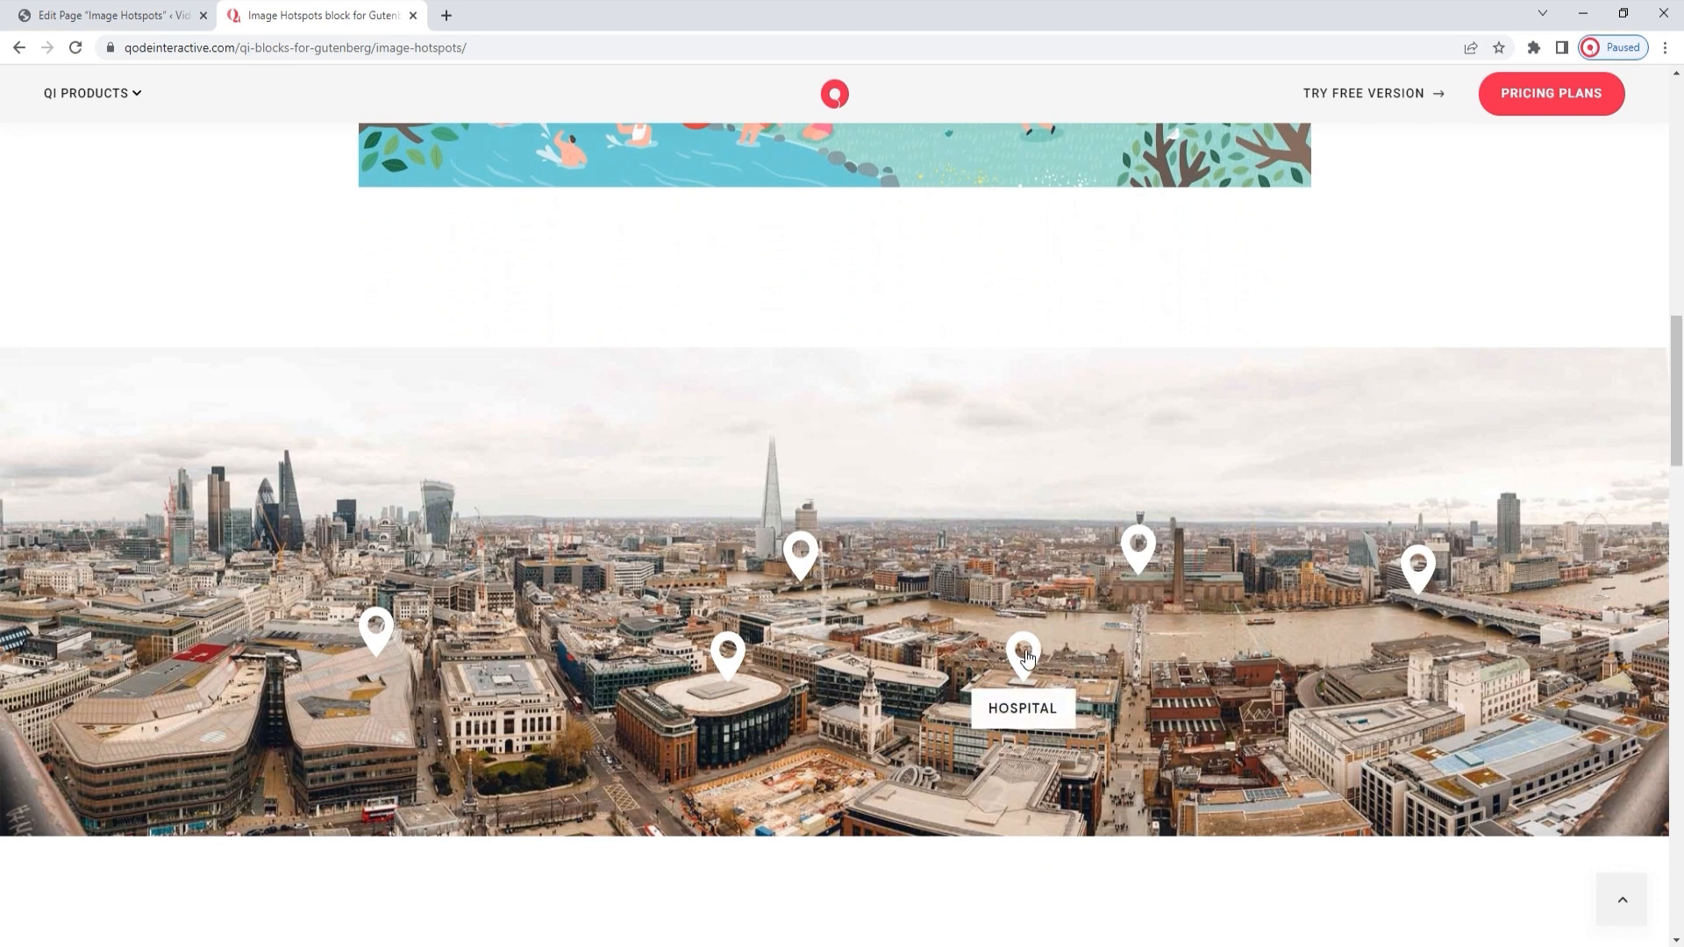
mouse_move(756, 618)
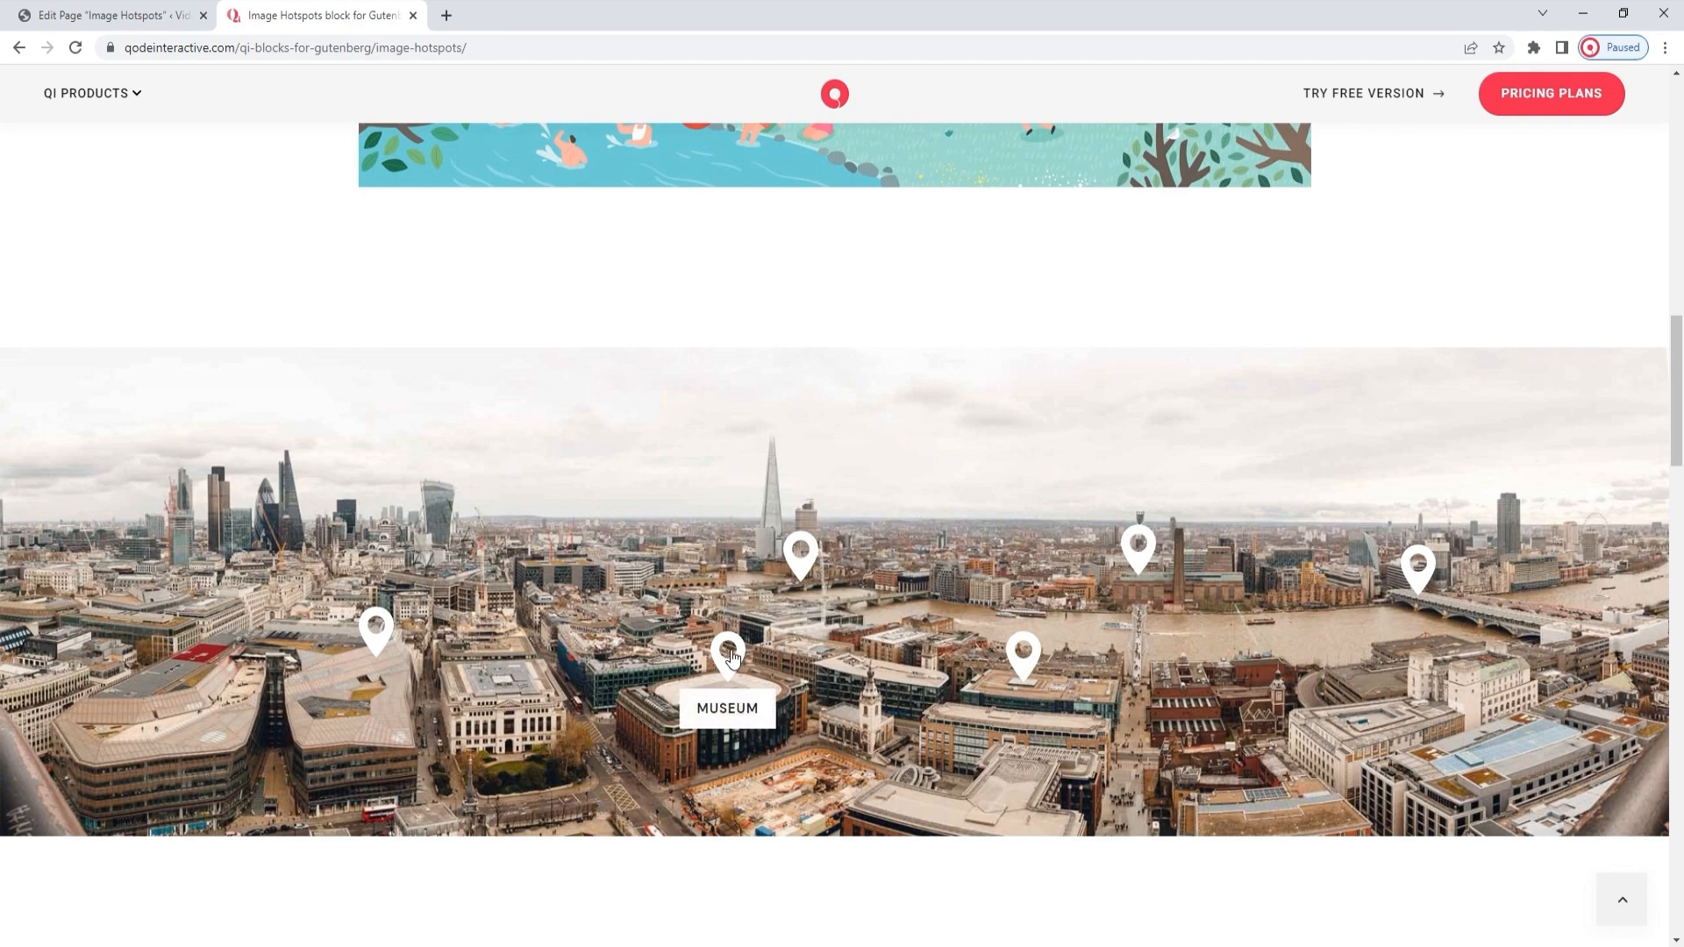
drag(1679, 402, 1681, 542)
mouse_move(1127, 568)
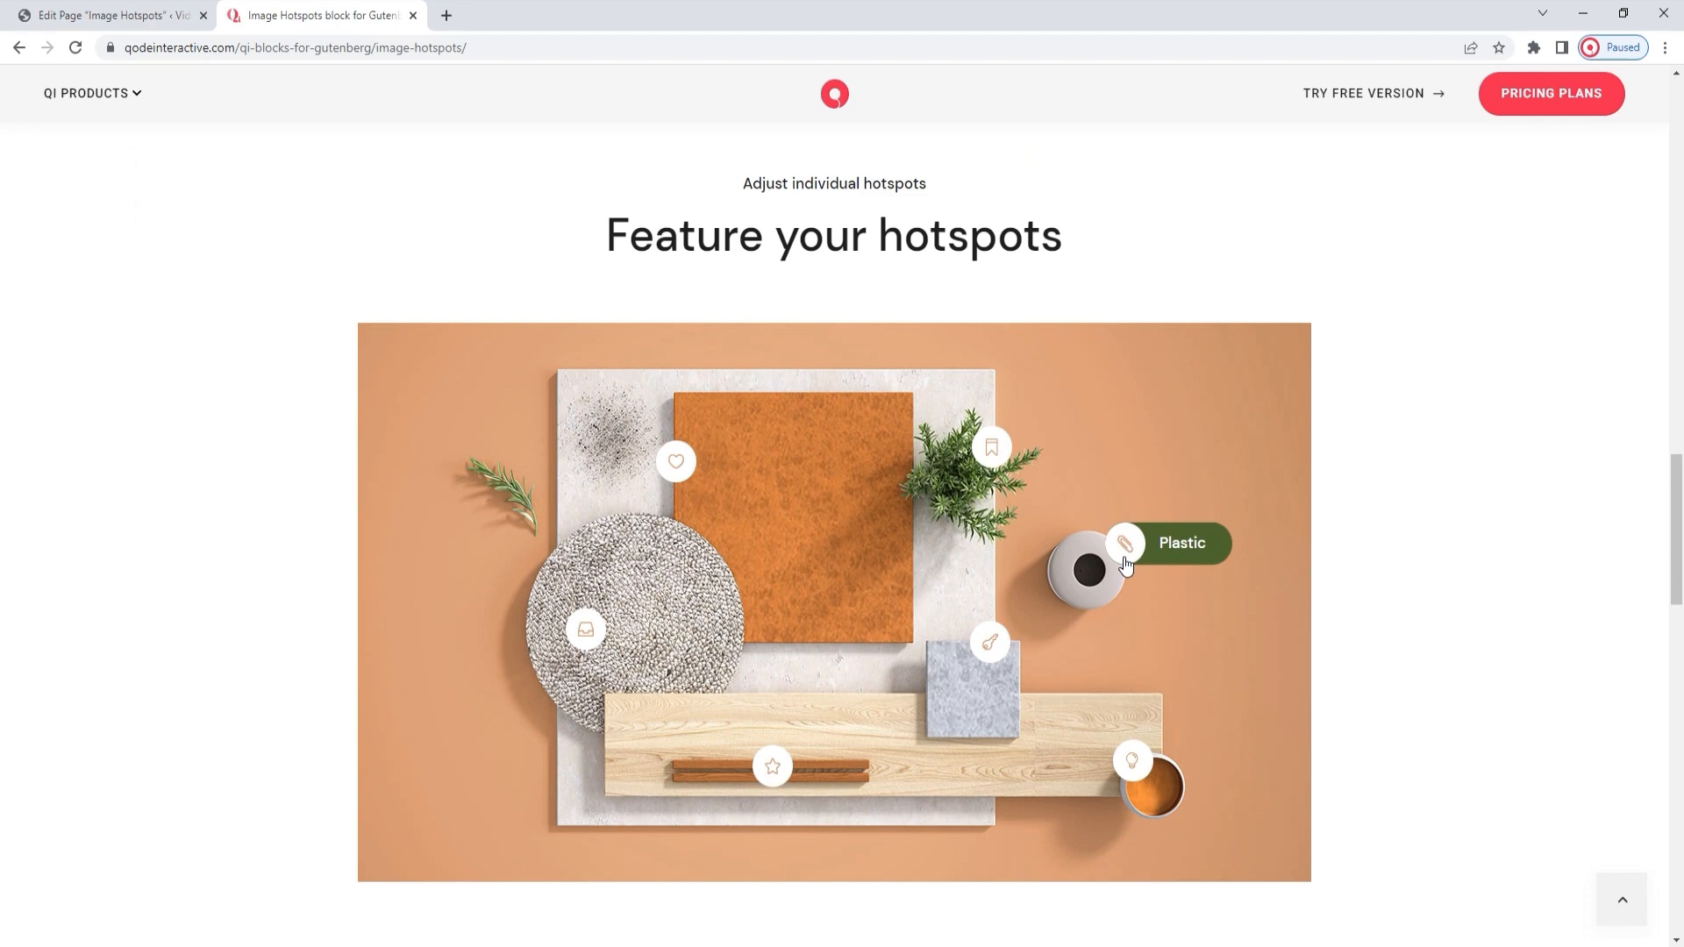
drag(1681, 562, 1681, 687)
mouse_move(1255, 488)
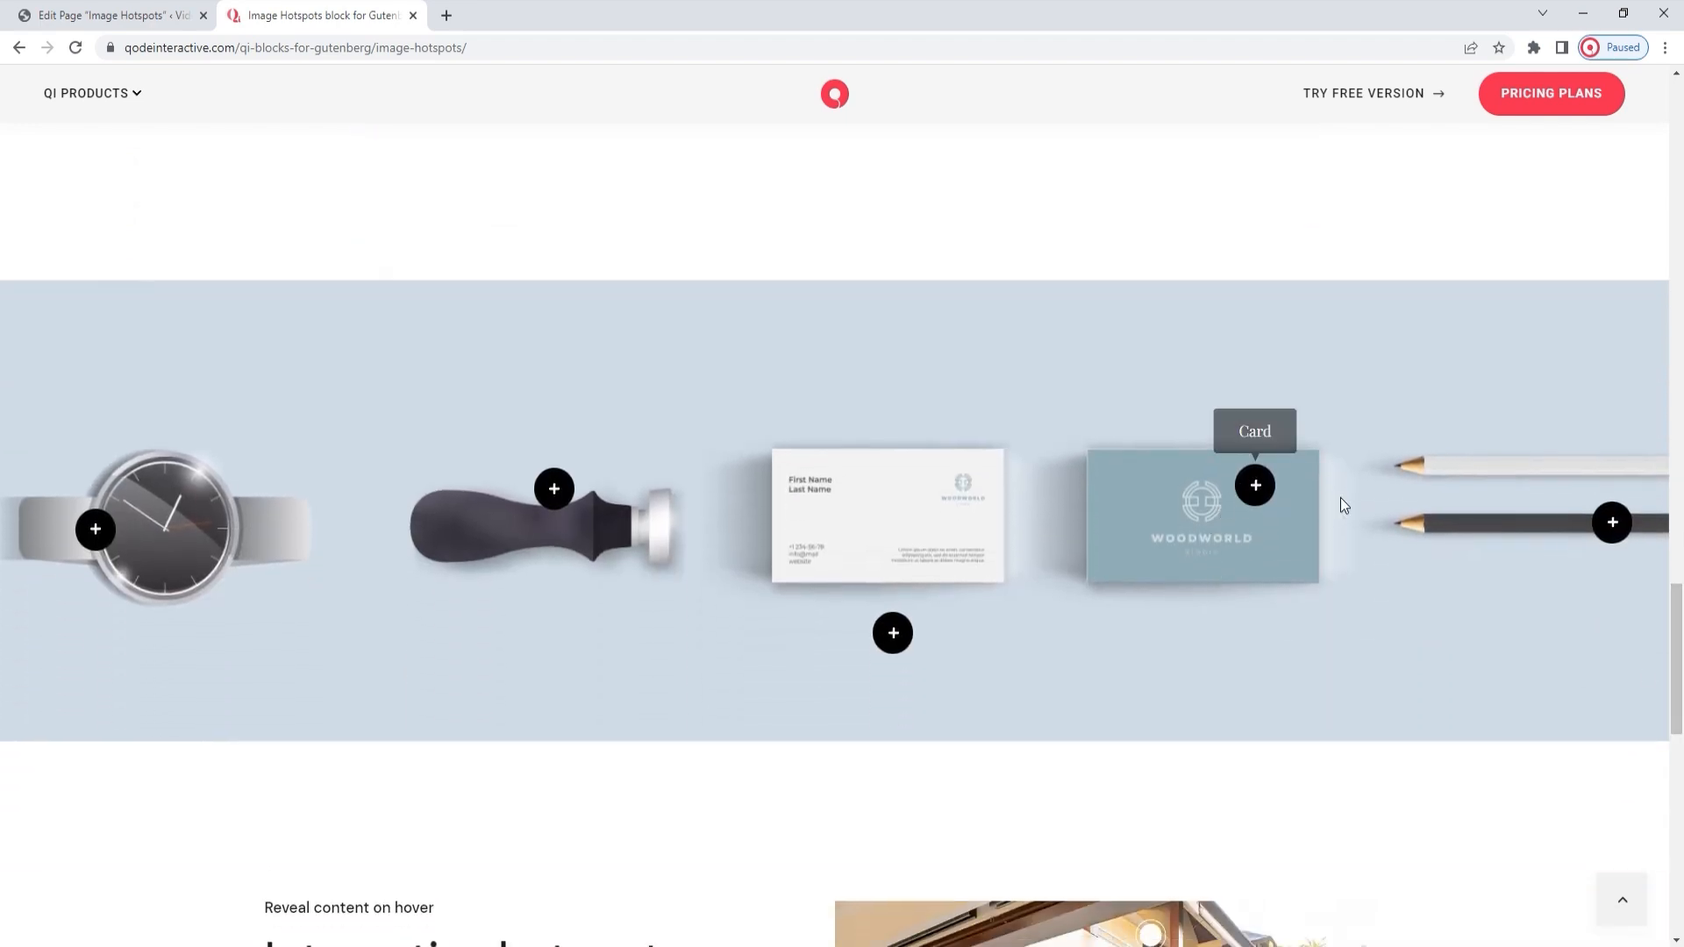
drag(1677, 614, 1681, 702)
mouse_move(1159, 438)
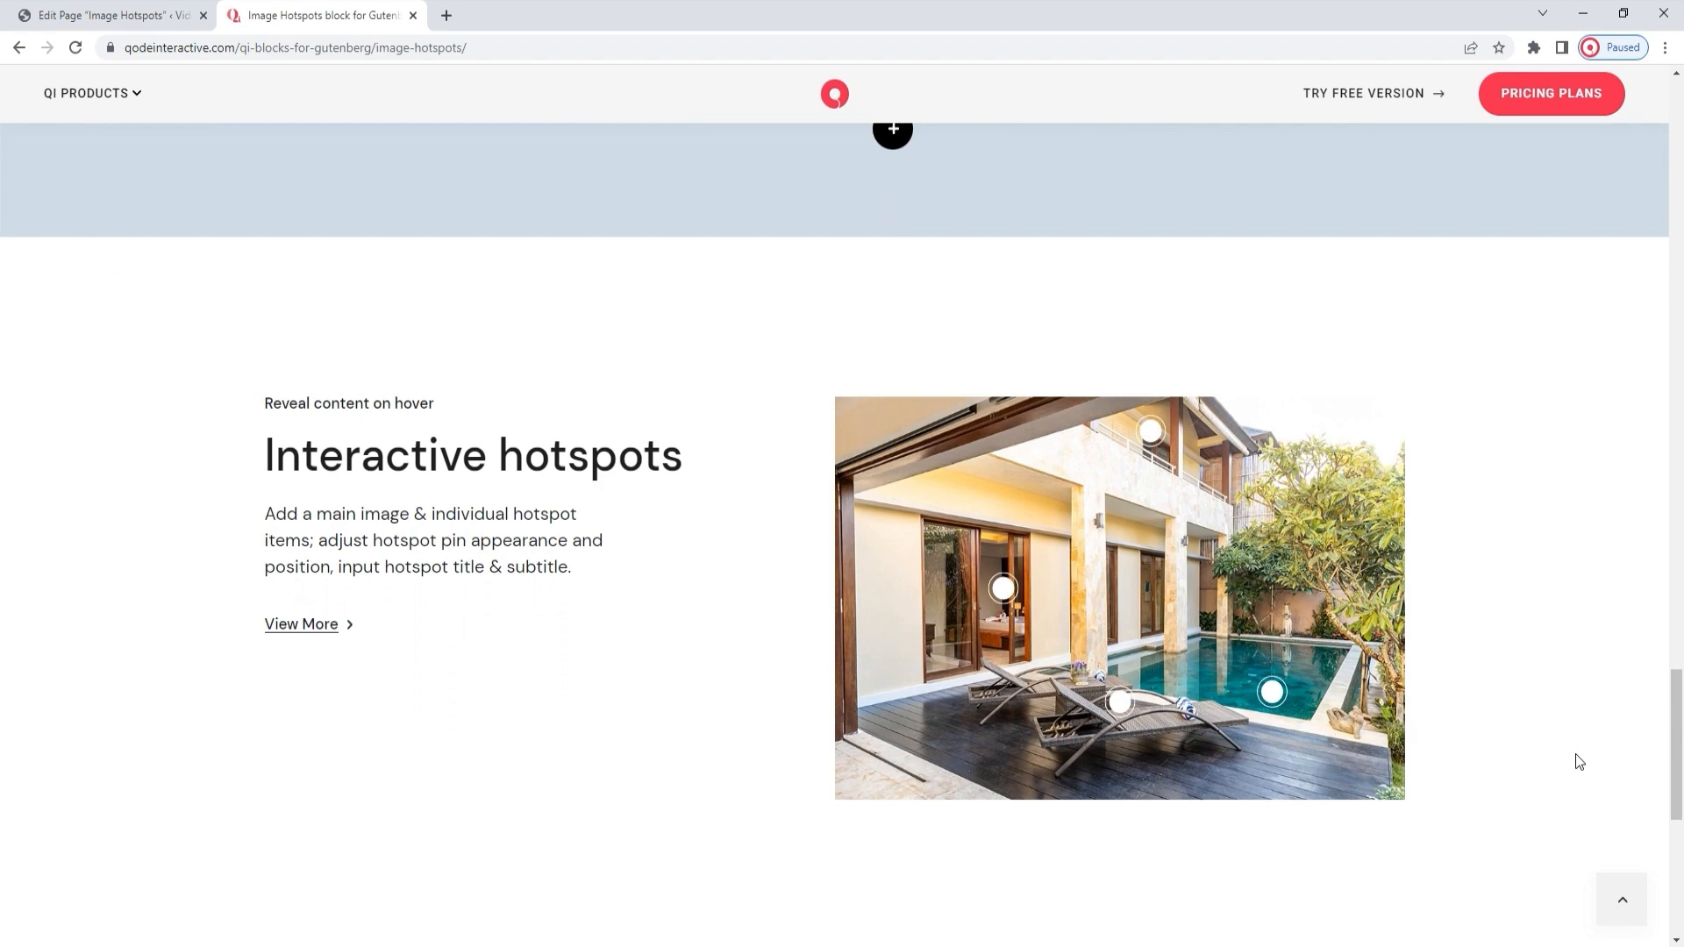
drag(1677, 745, 1677, 777)
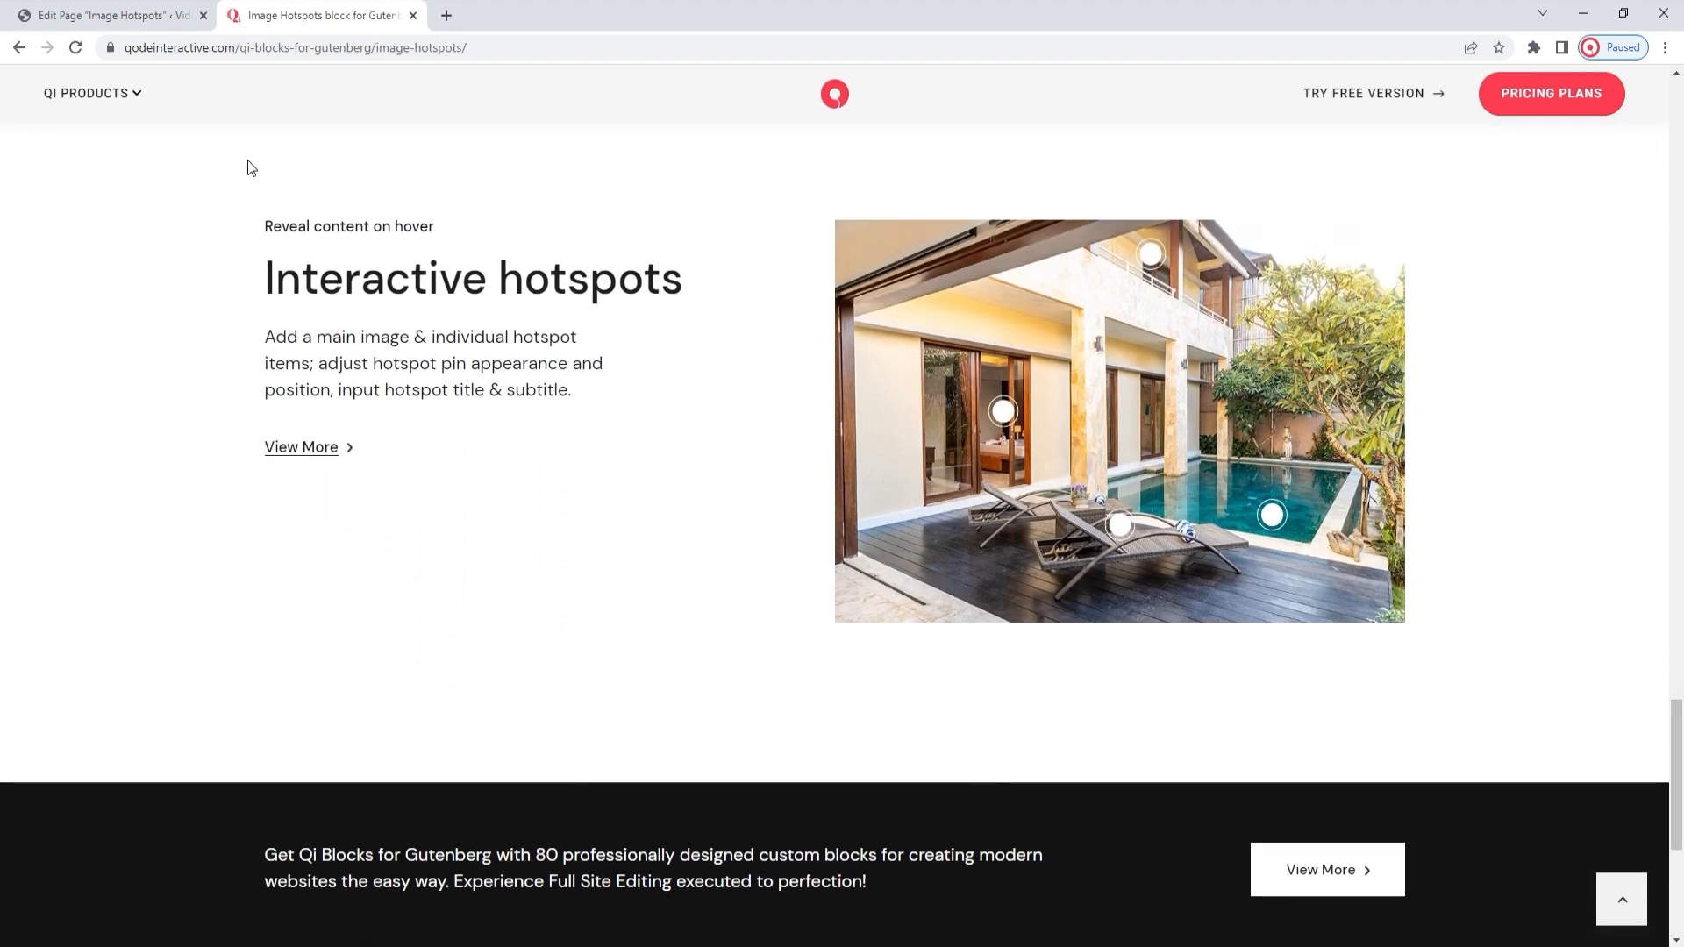
- Switch to the Image Hotspots page editor and browse the full block library, including the Qi Blocks - Pro section
click(153, 7)
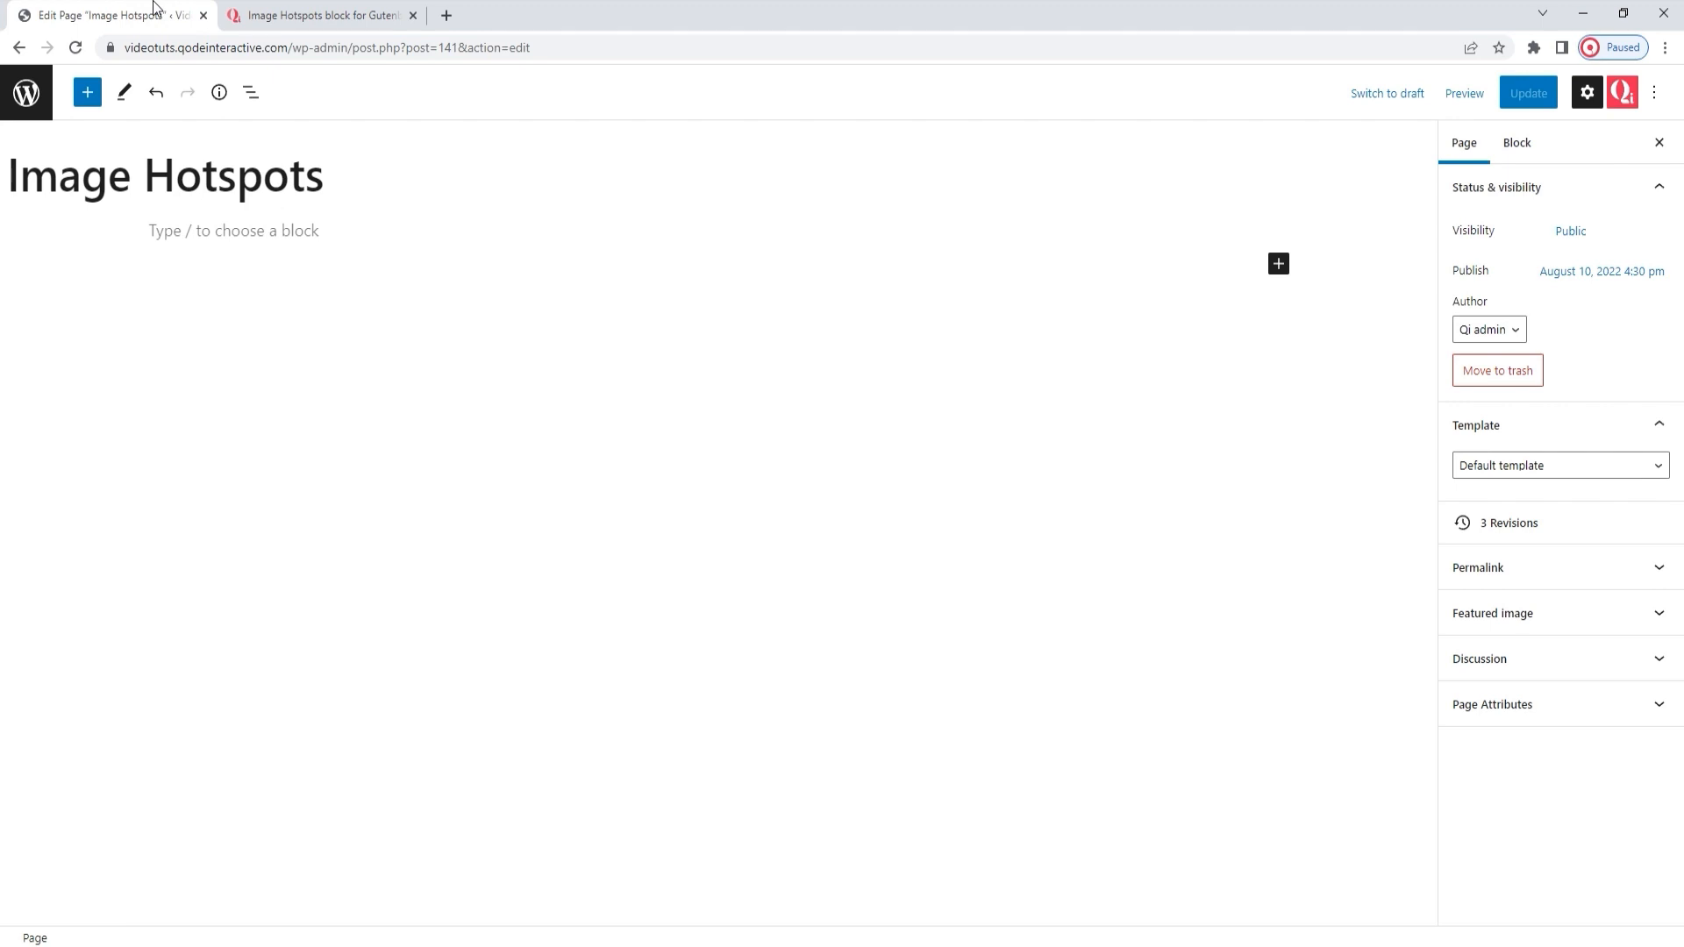
click(90, 100)
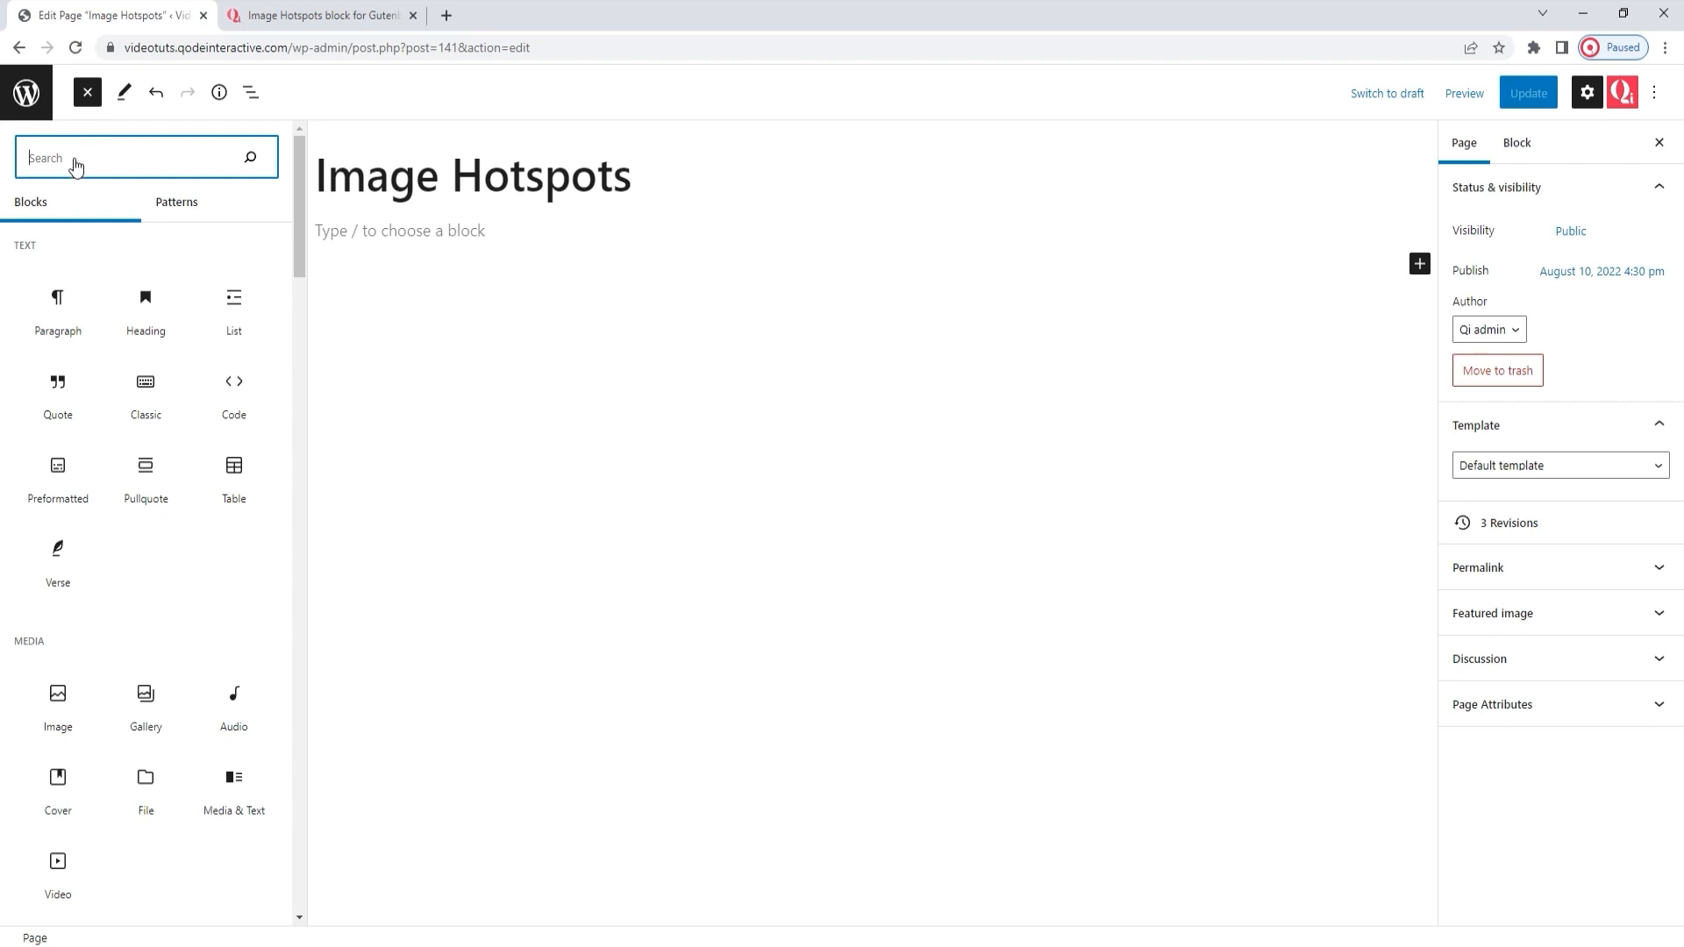
drag(301, 215, 292, 501)
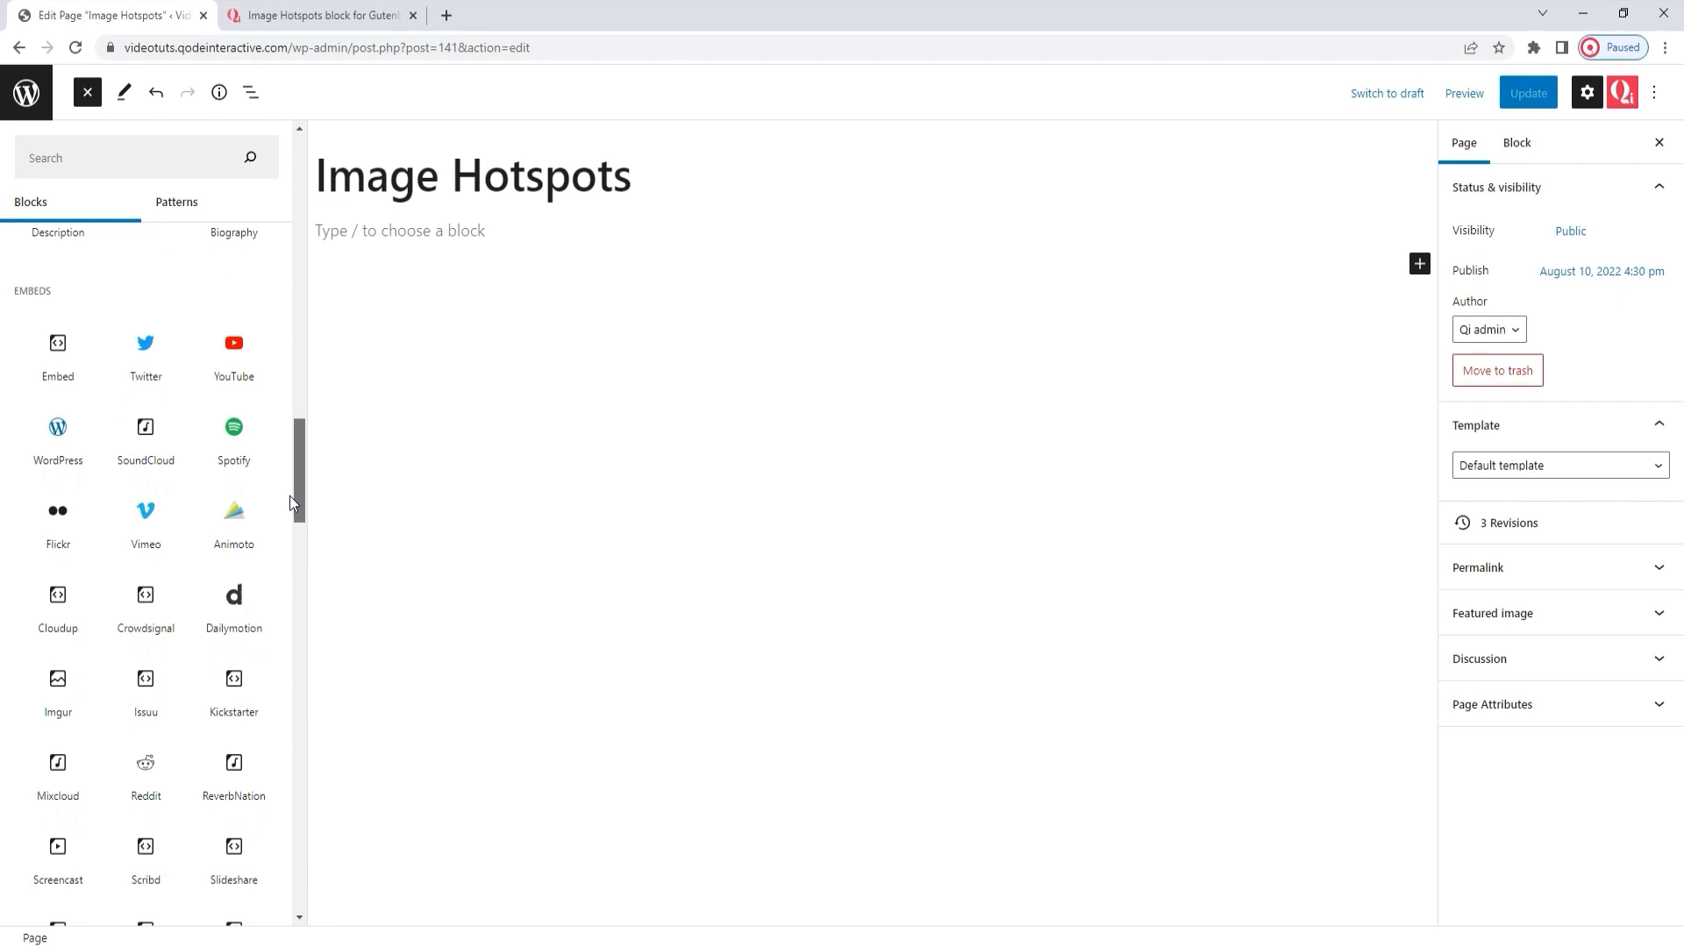
drag(289, 496, 286, 597)
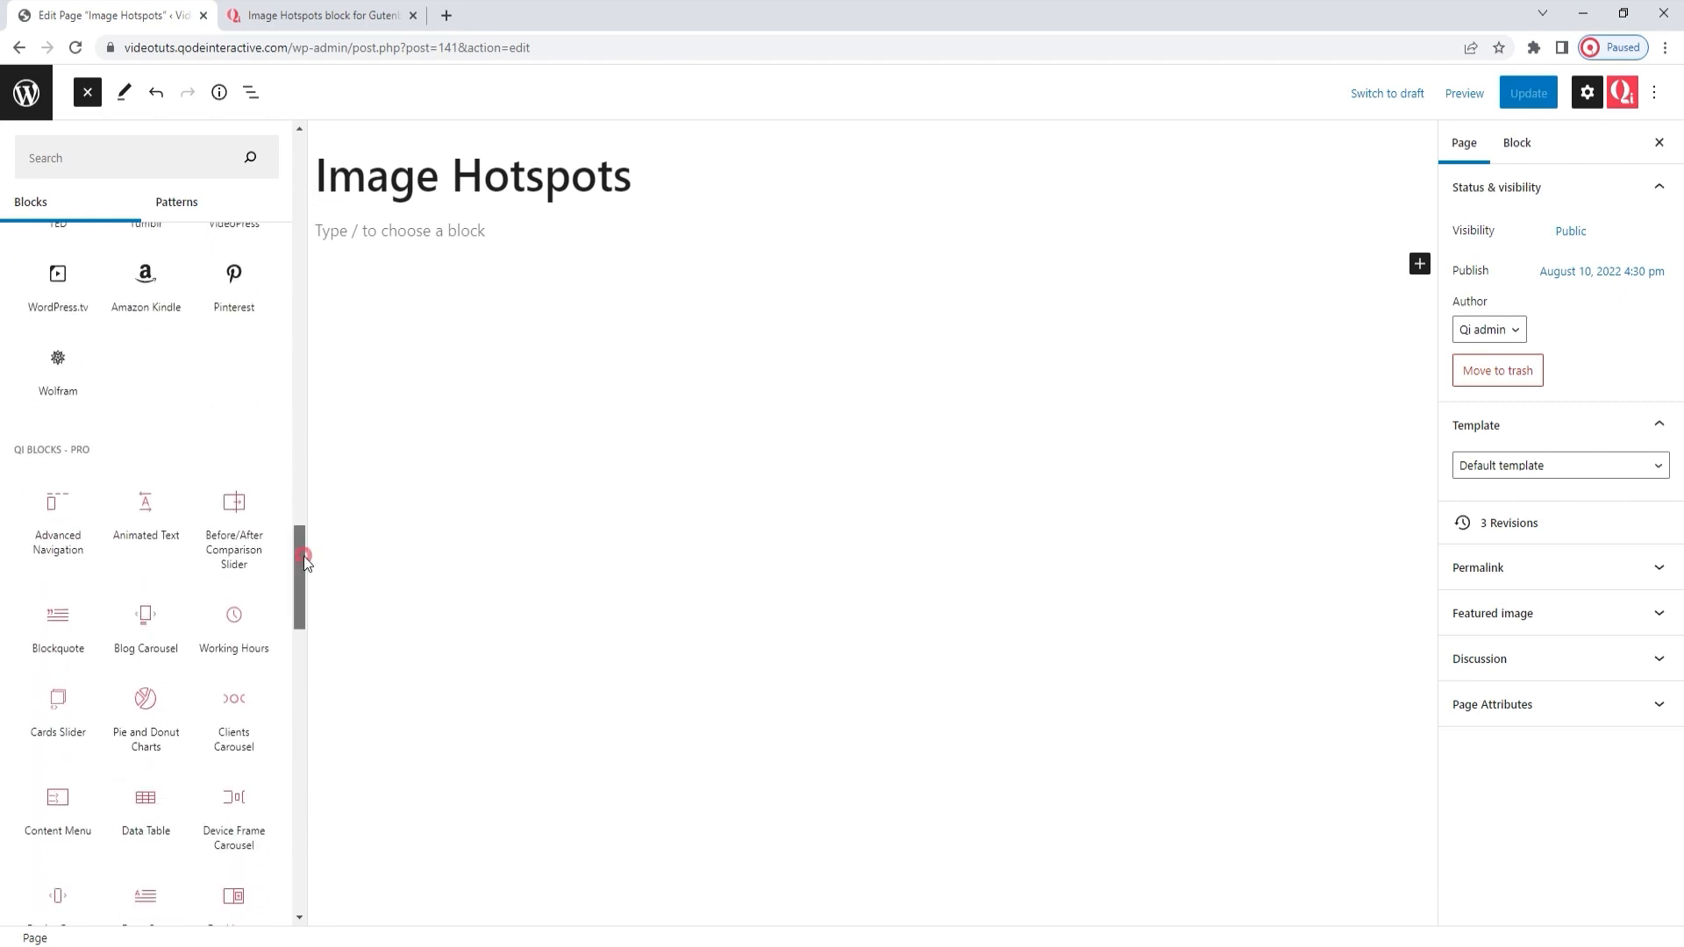
scroll(298, 575, down, 2)
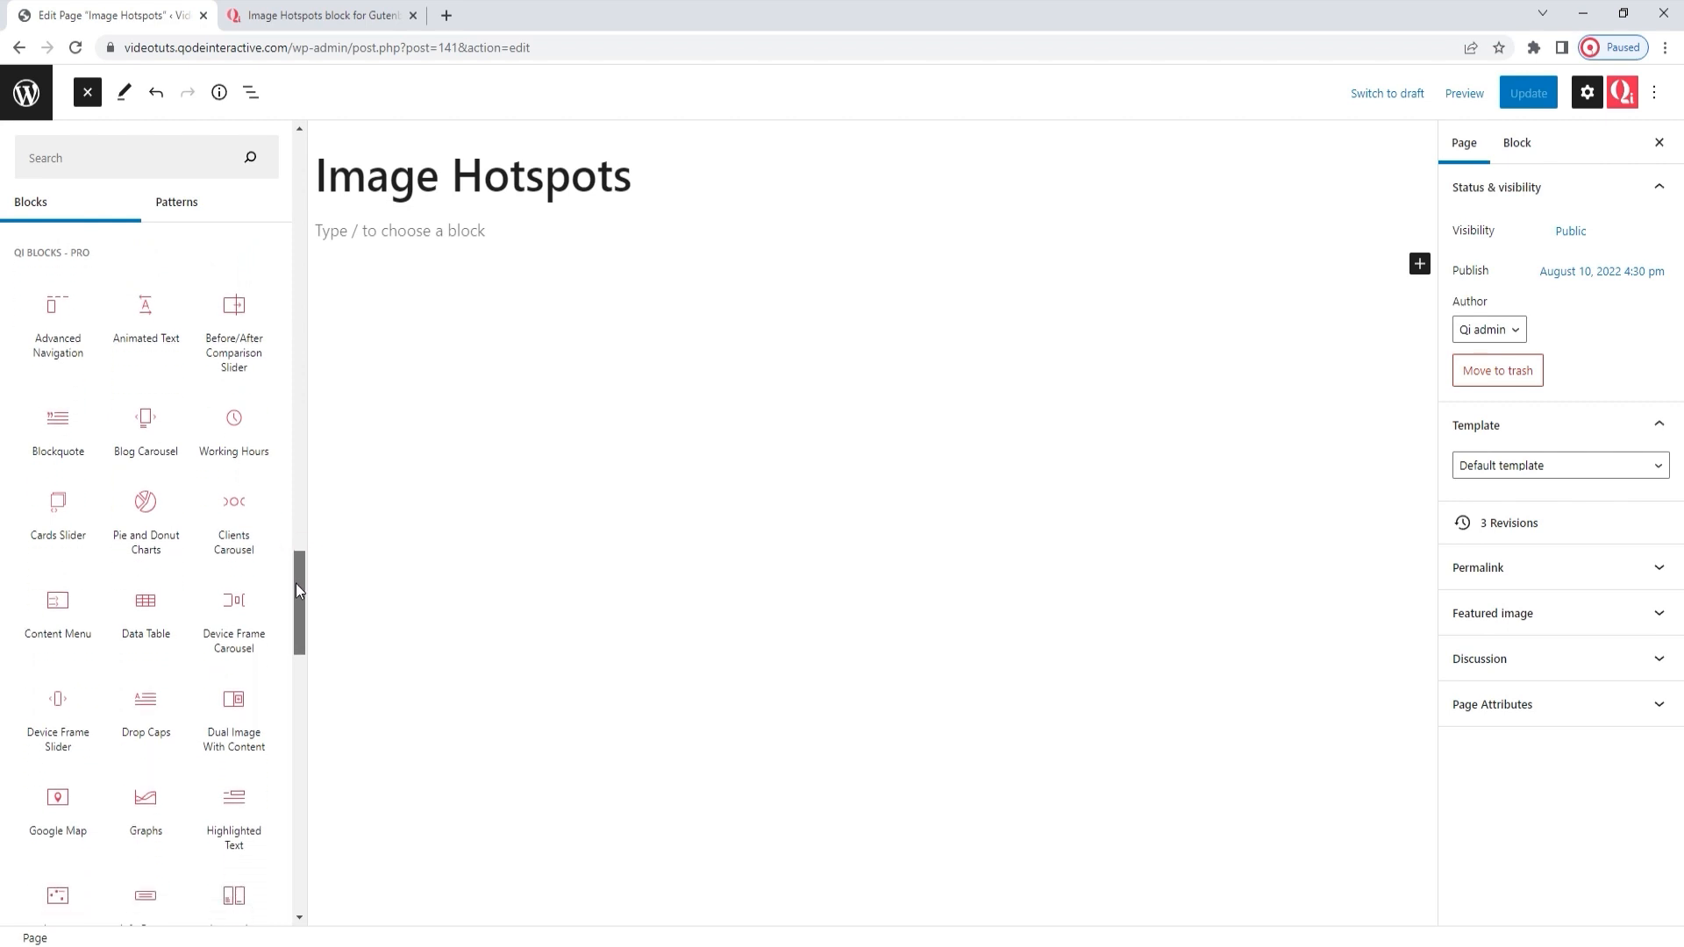
drag(296, 583, 265, 841)
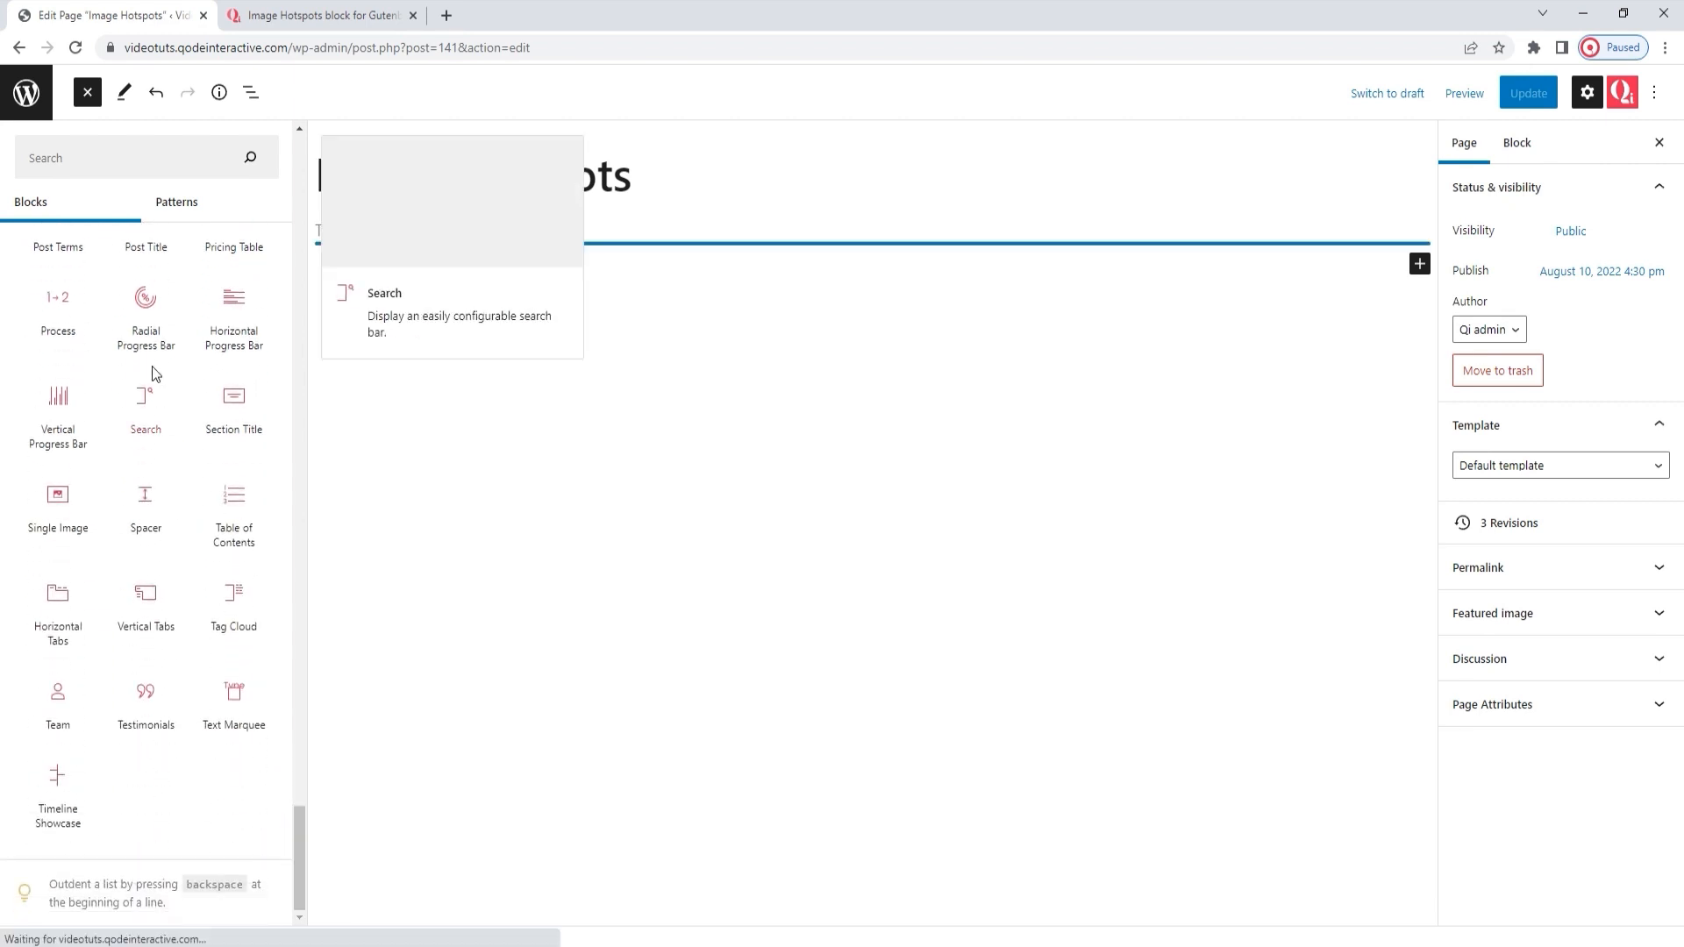
click(87, 93)
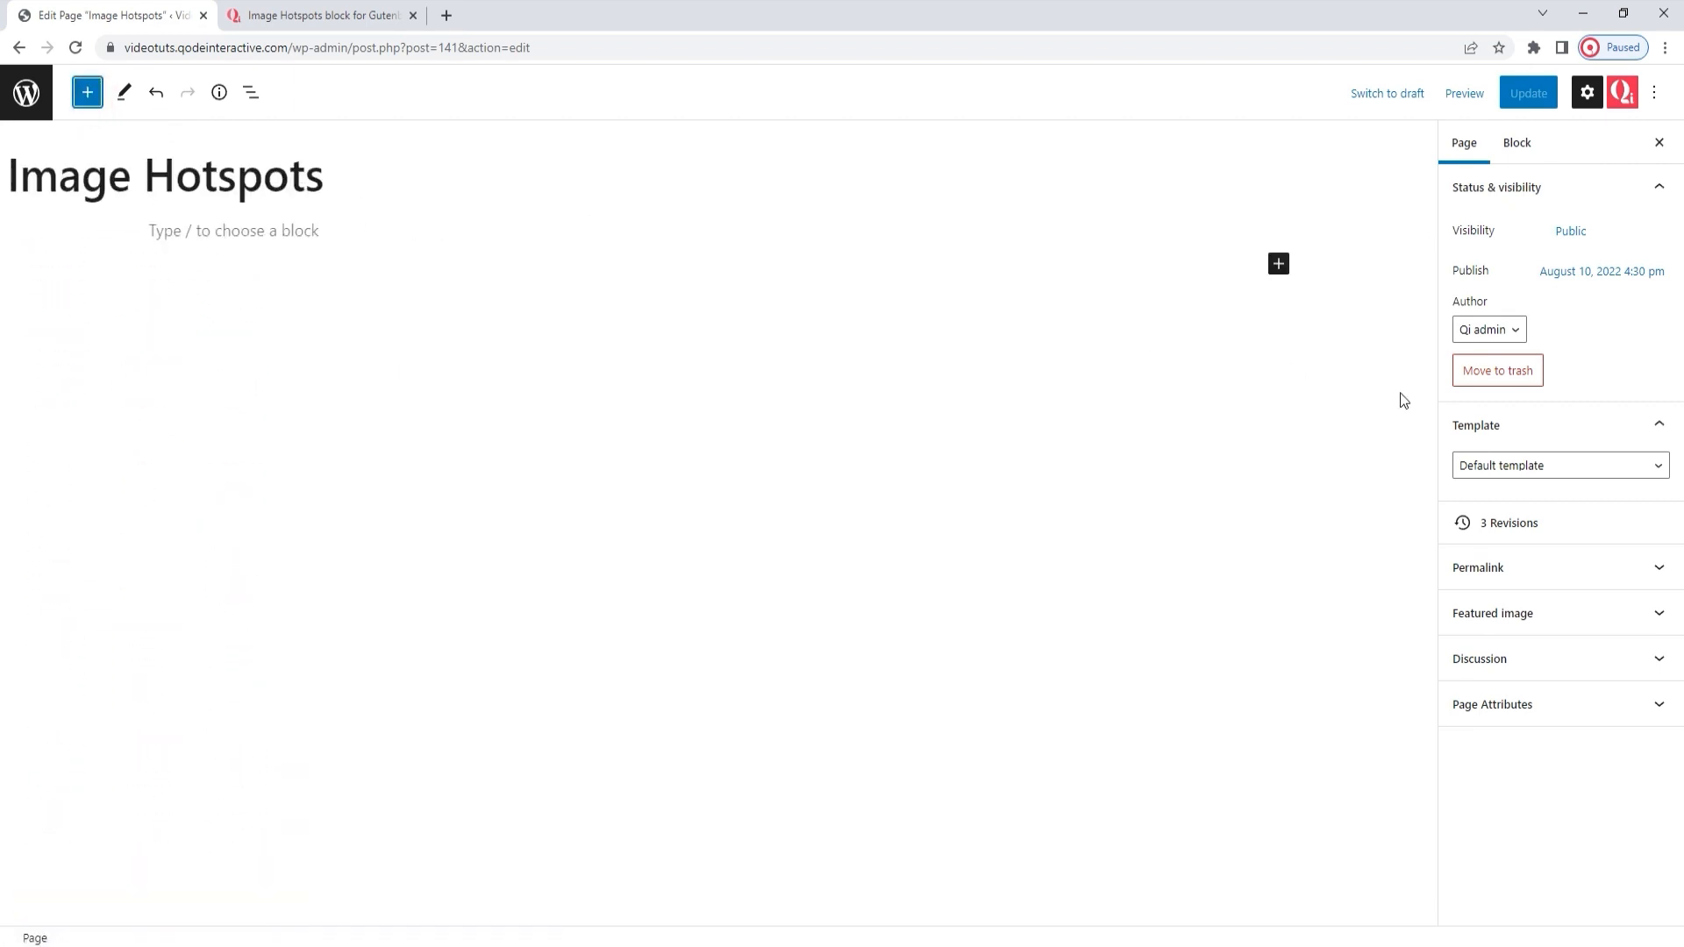
- Search the available blocks for "image" and add the Image Hotspots block to the page
click(1278, 264)
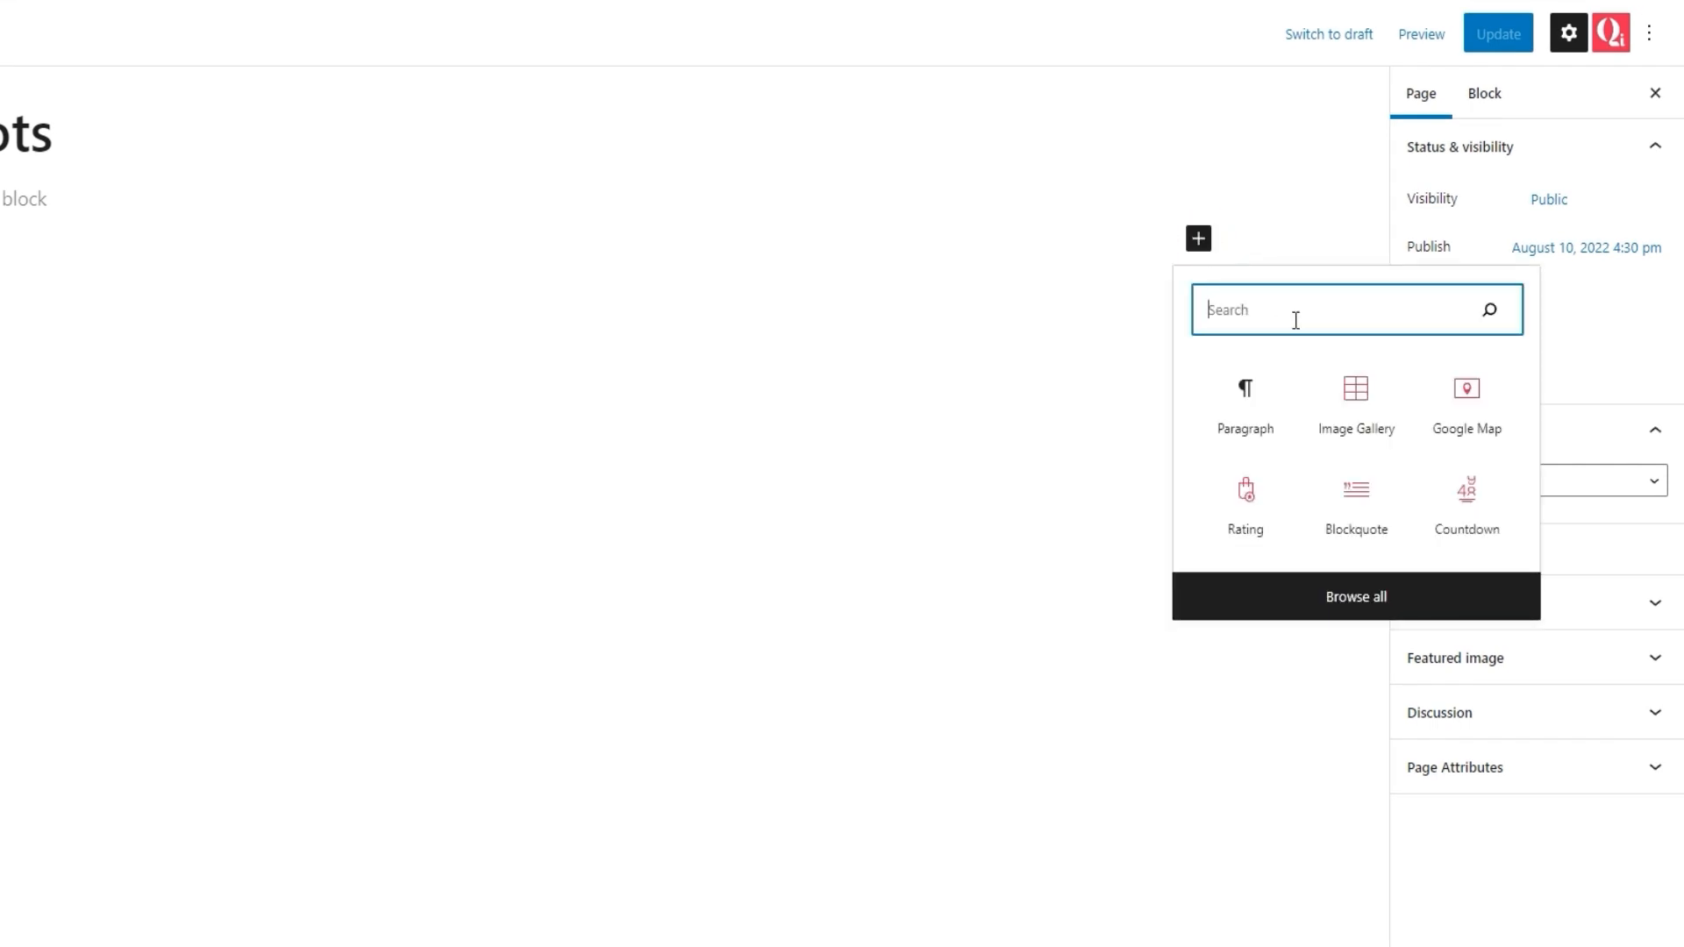
text(image)
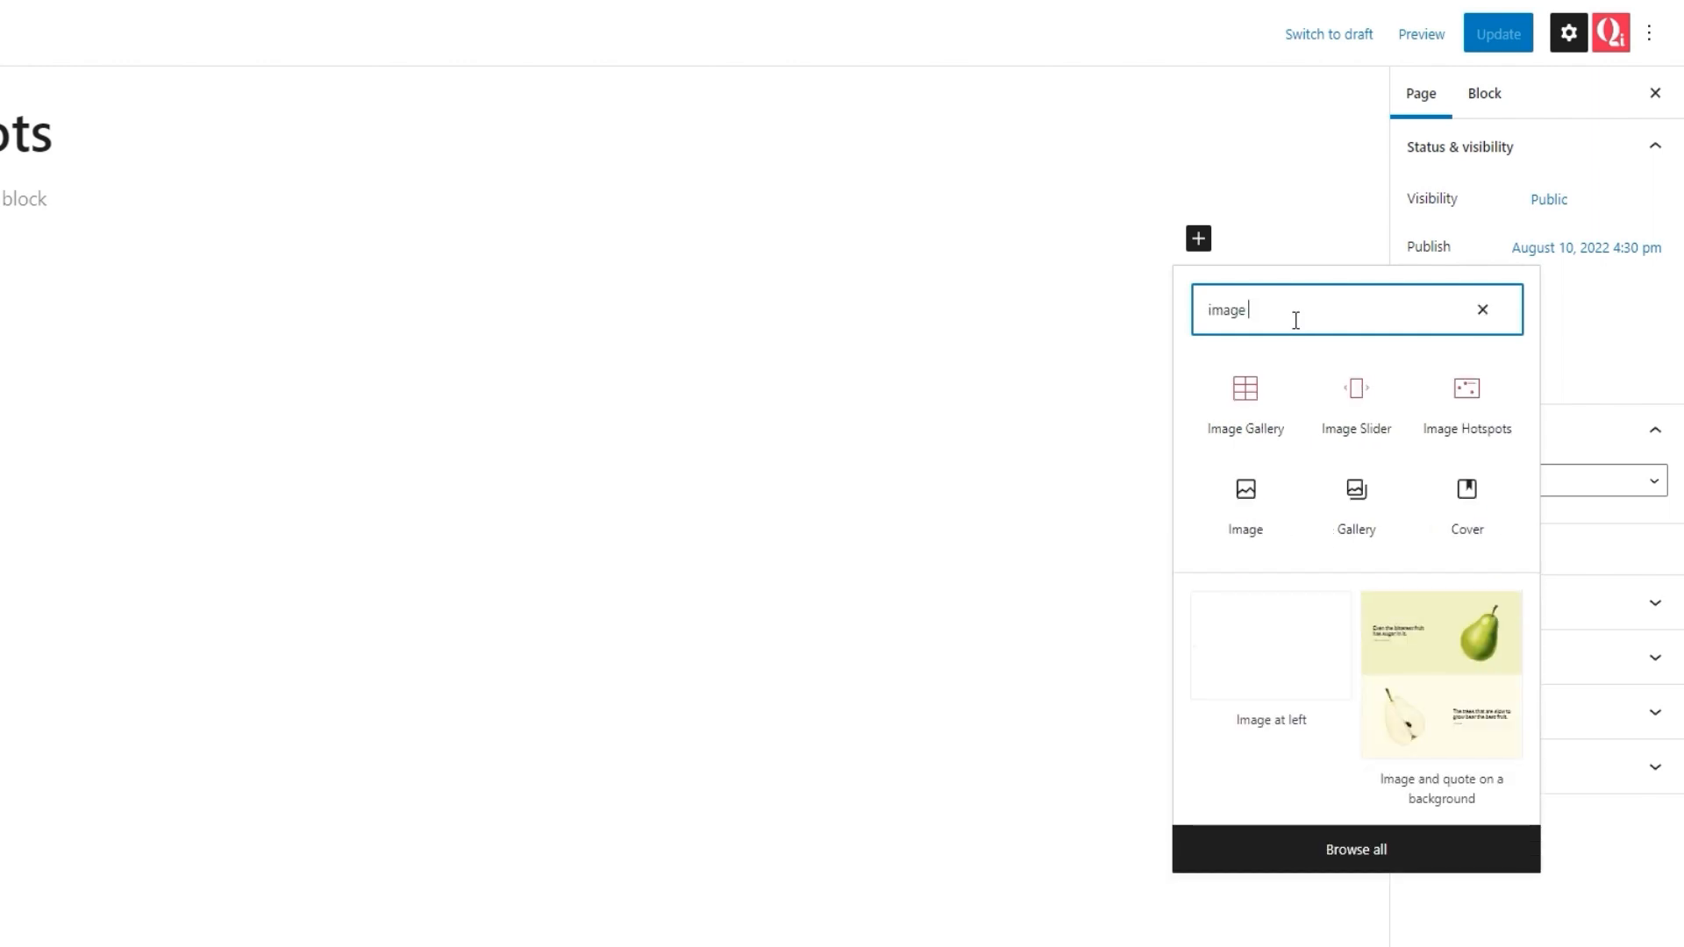
click(1451, 408)
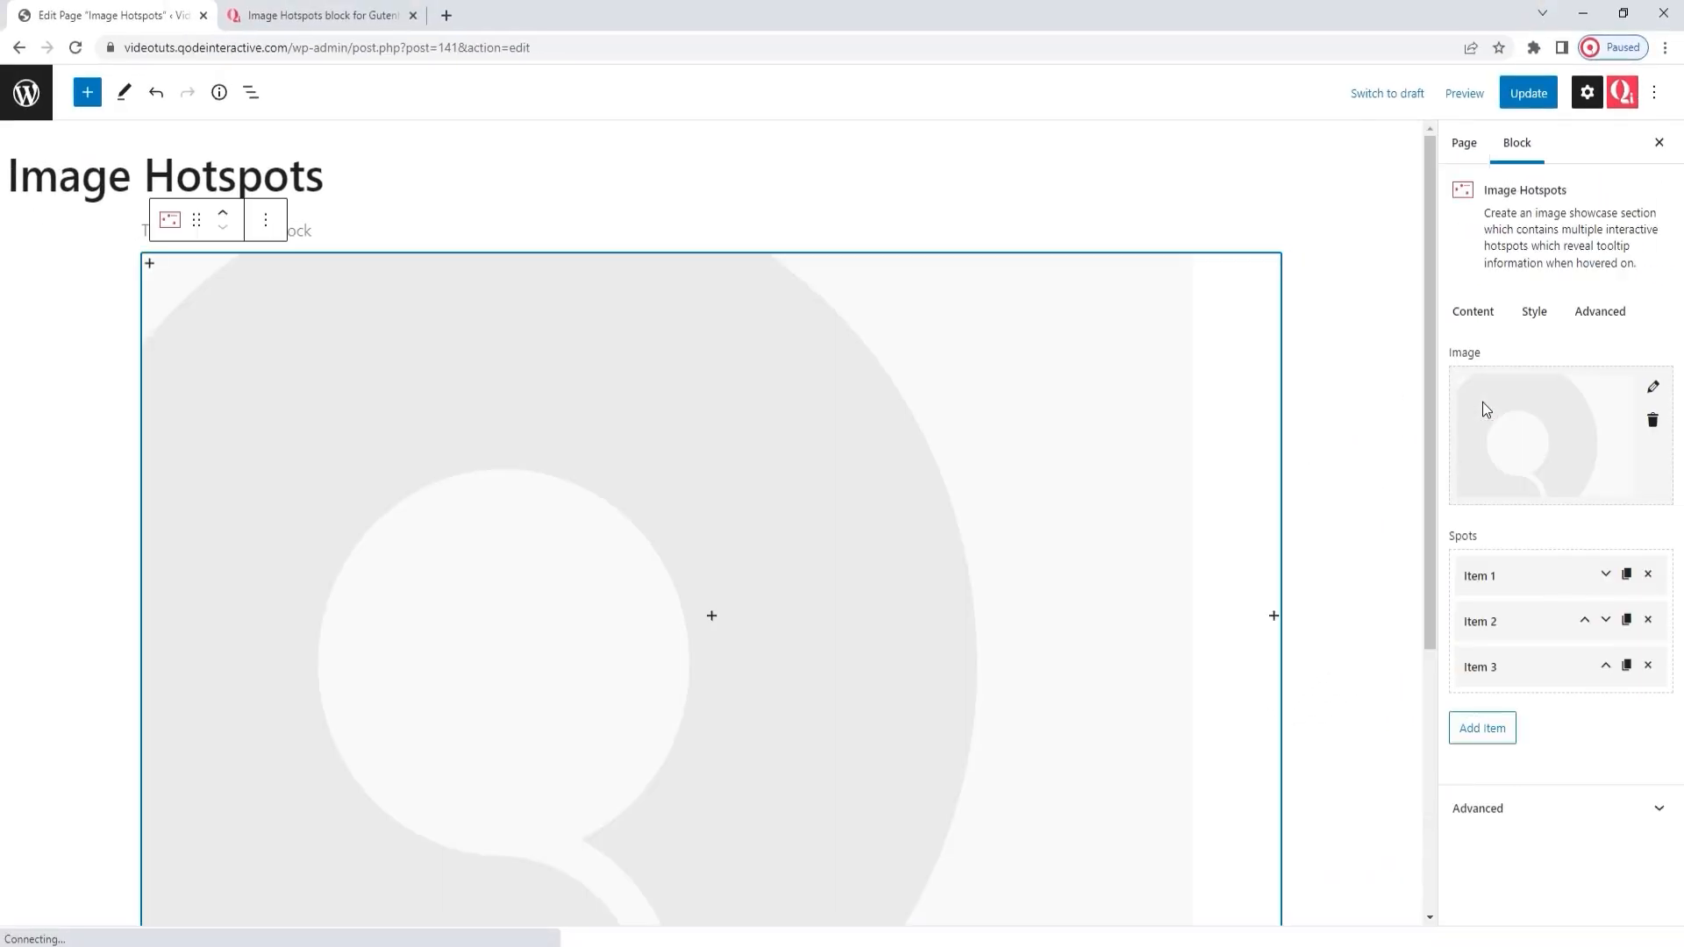
scroll(1298, 584, down, 1)
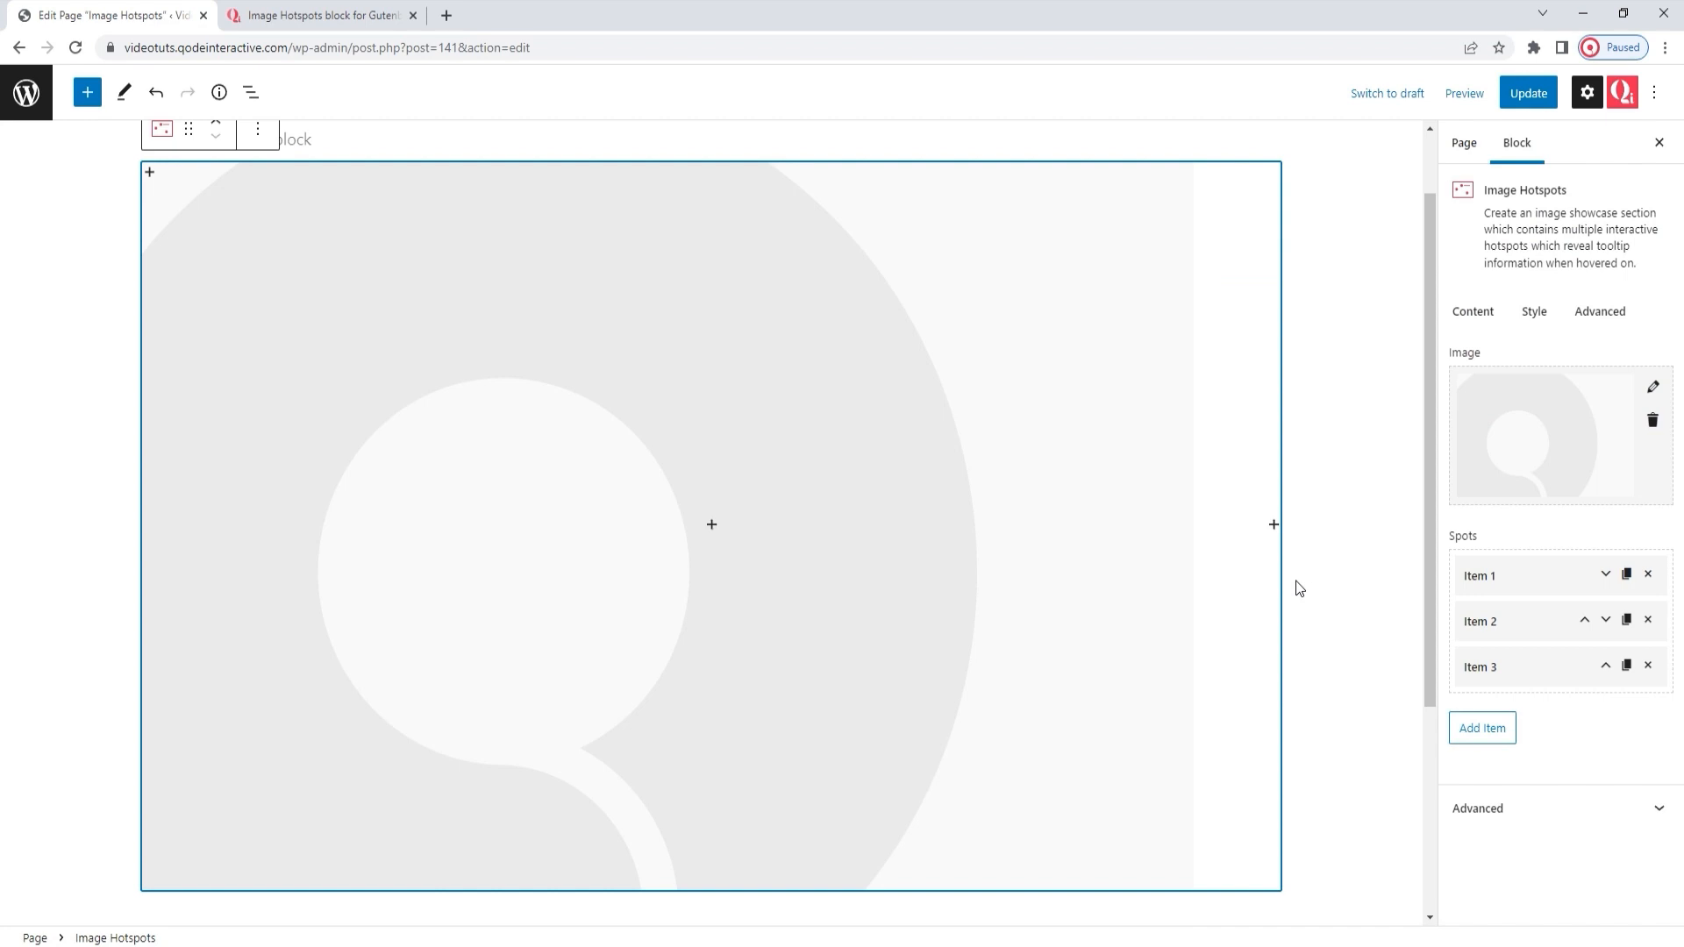
mouse_move(711, 529)
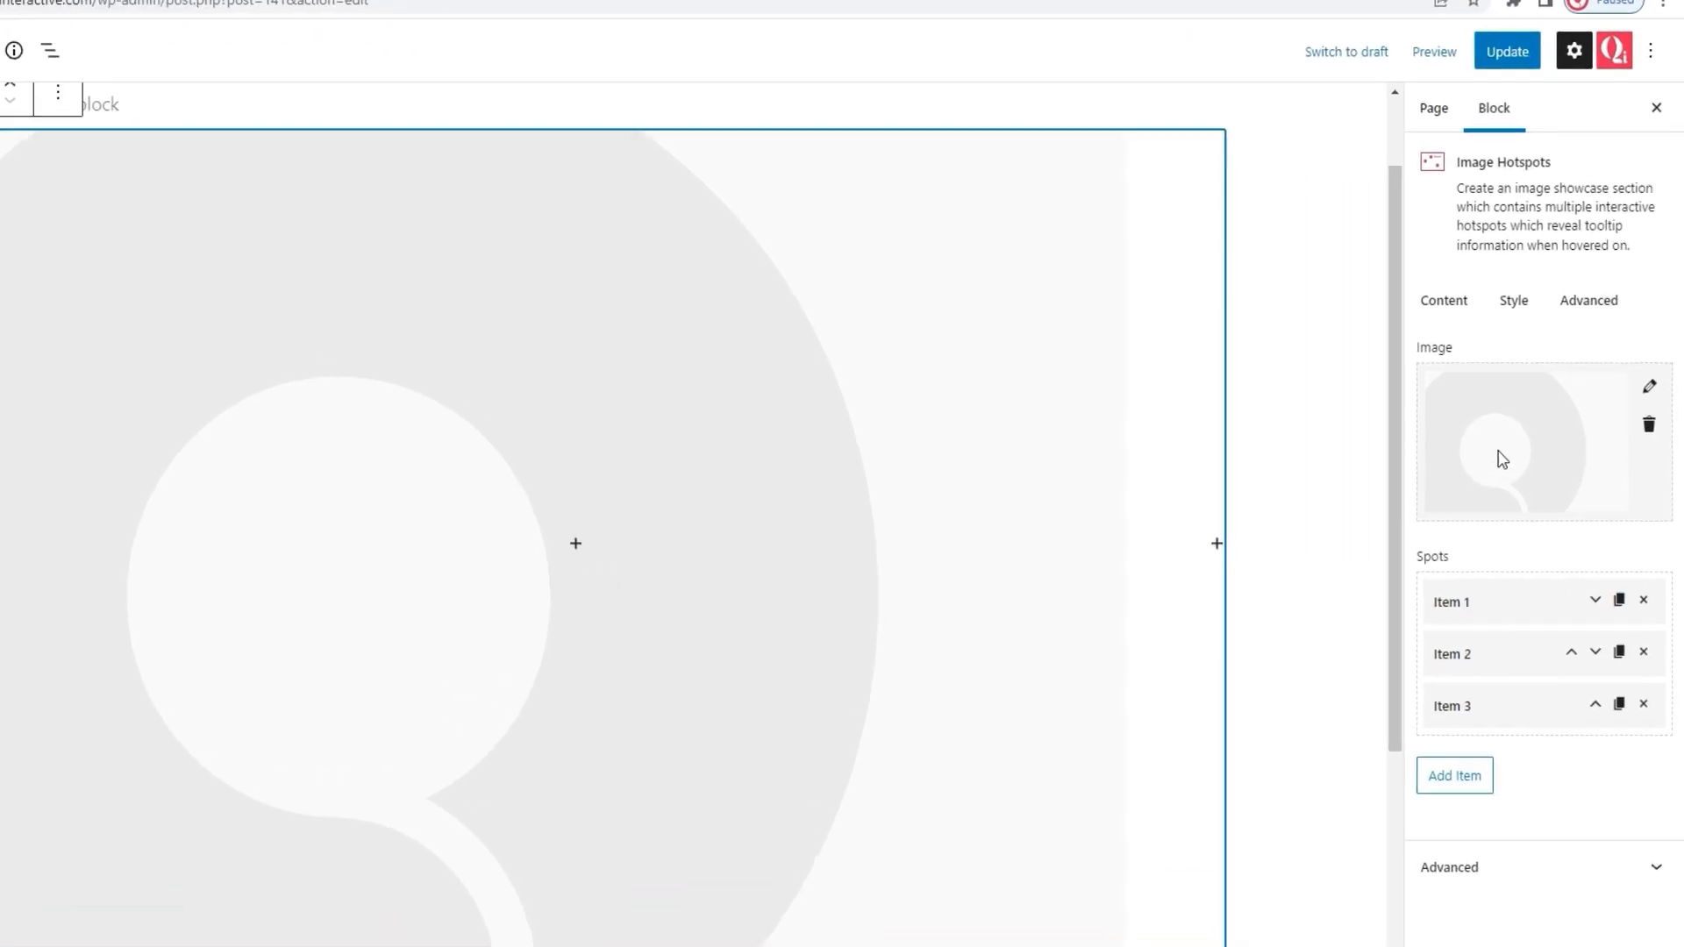
- Replace the block's placeholder image with interactive-hotspots-img-1.jpeg from the media library
click(1652, 420)
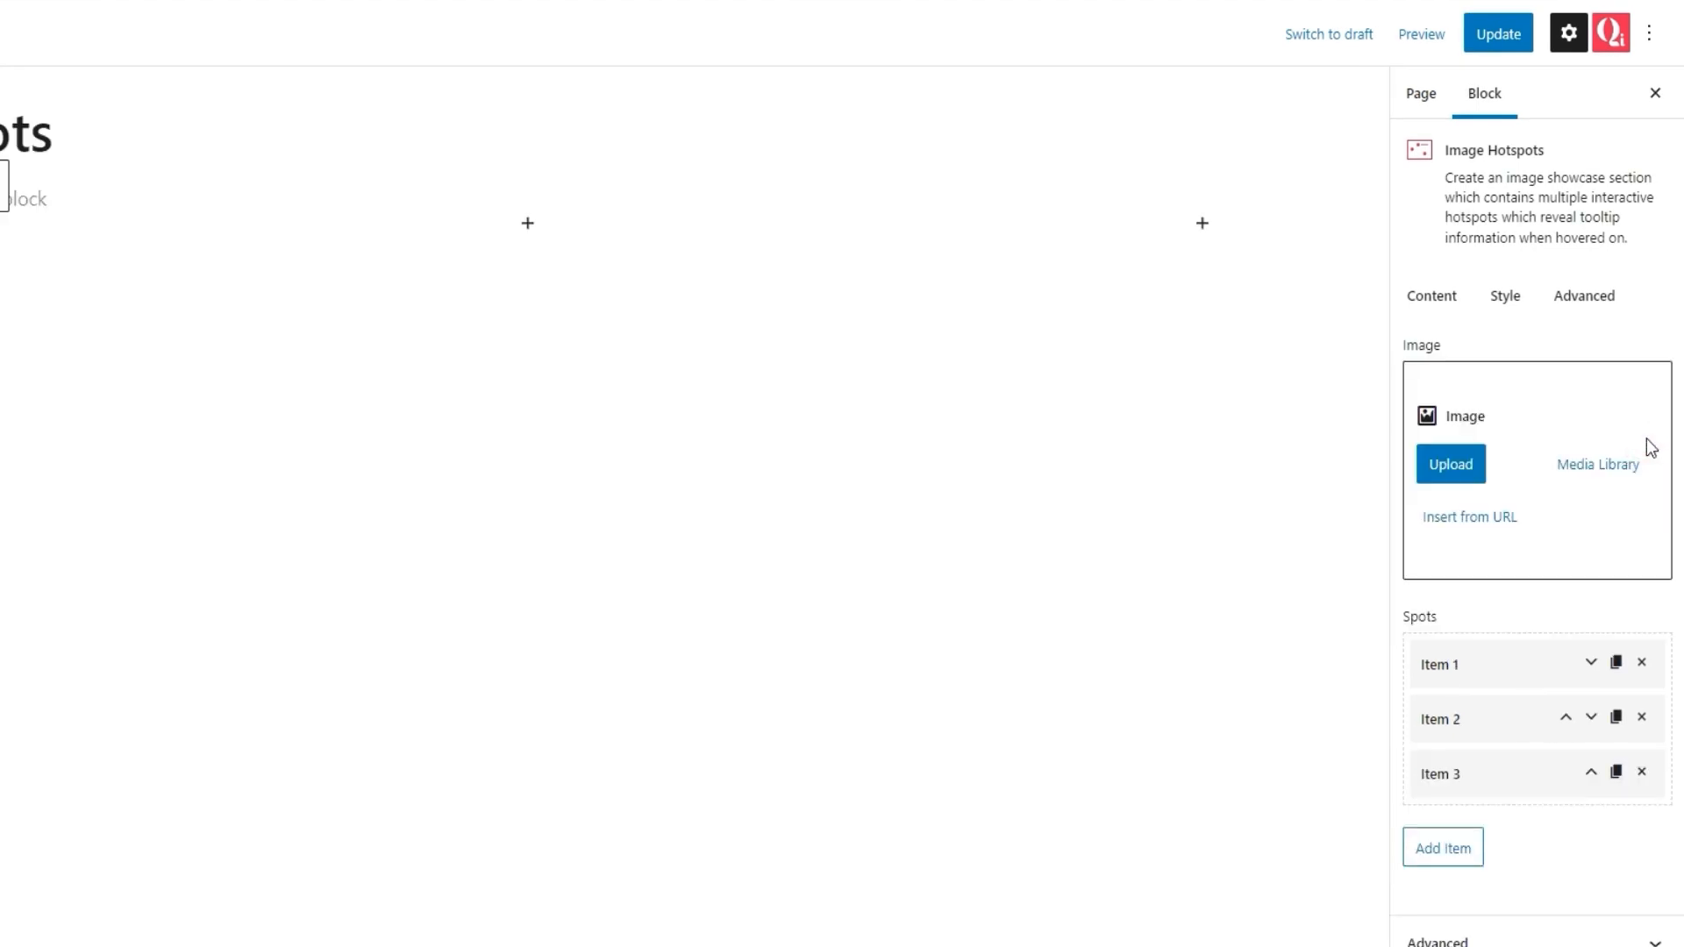
click(1618, 470)
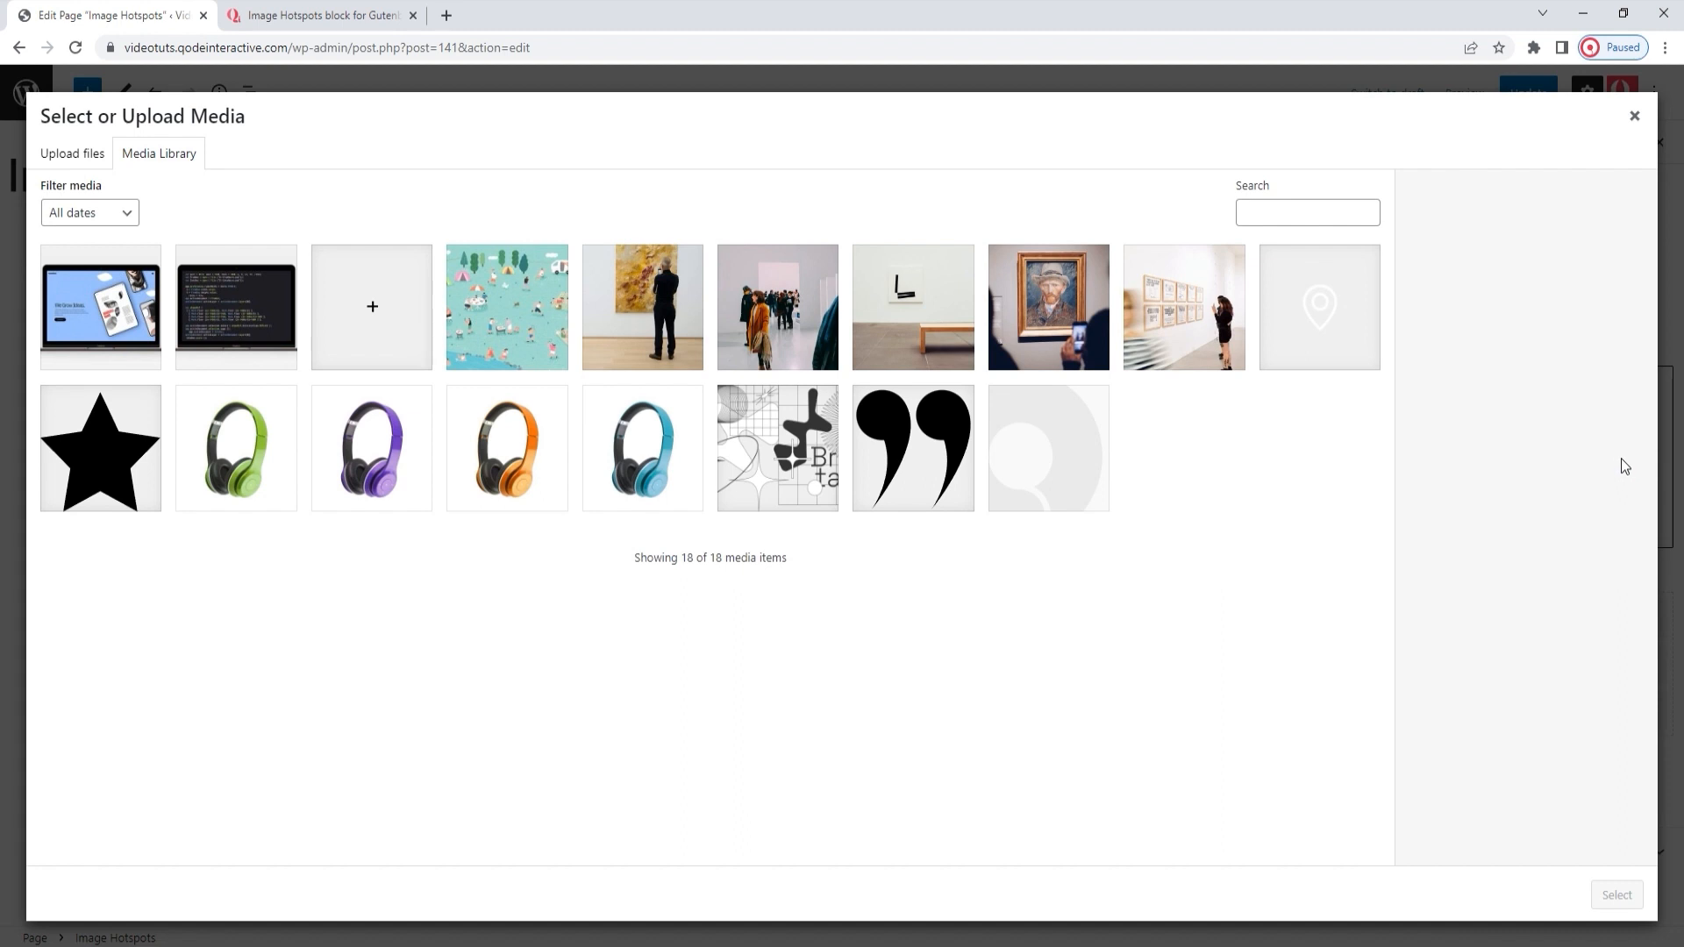
click(531, 338)
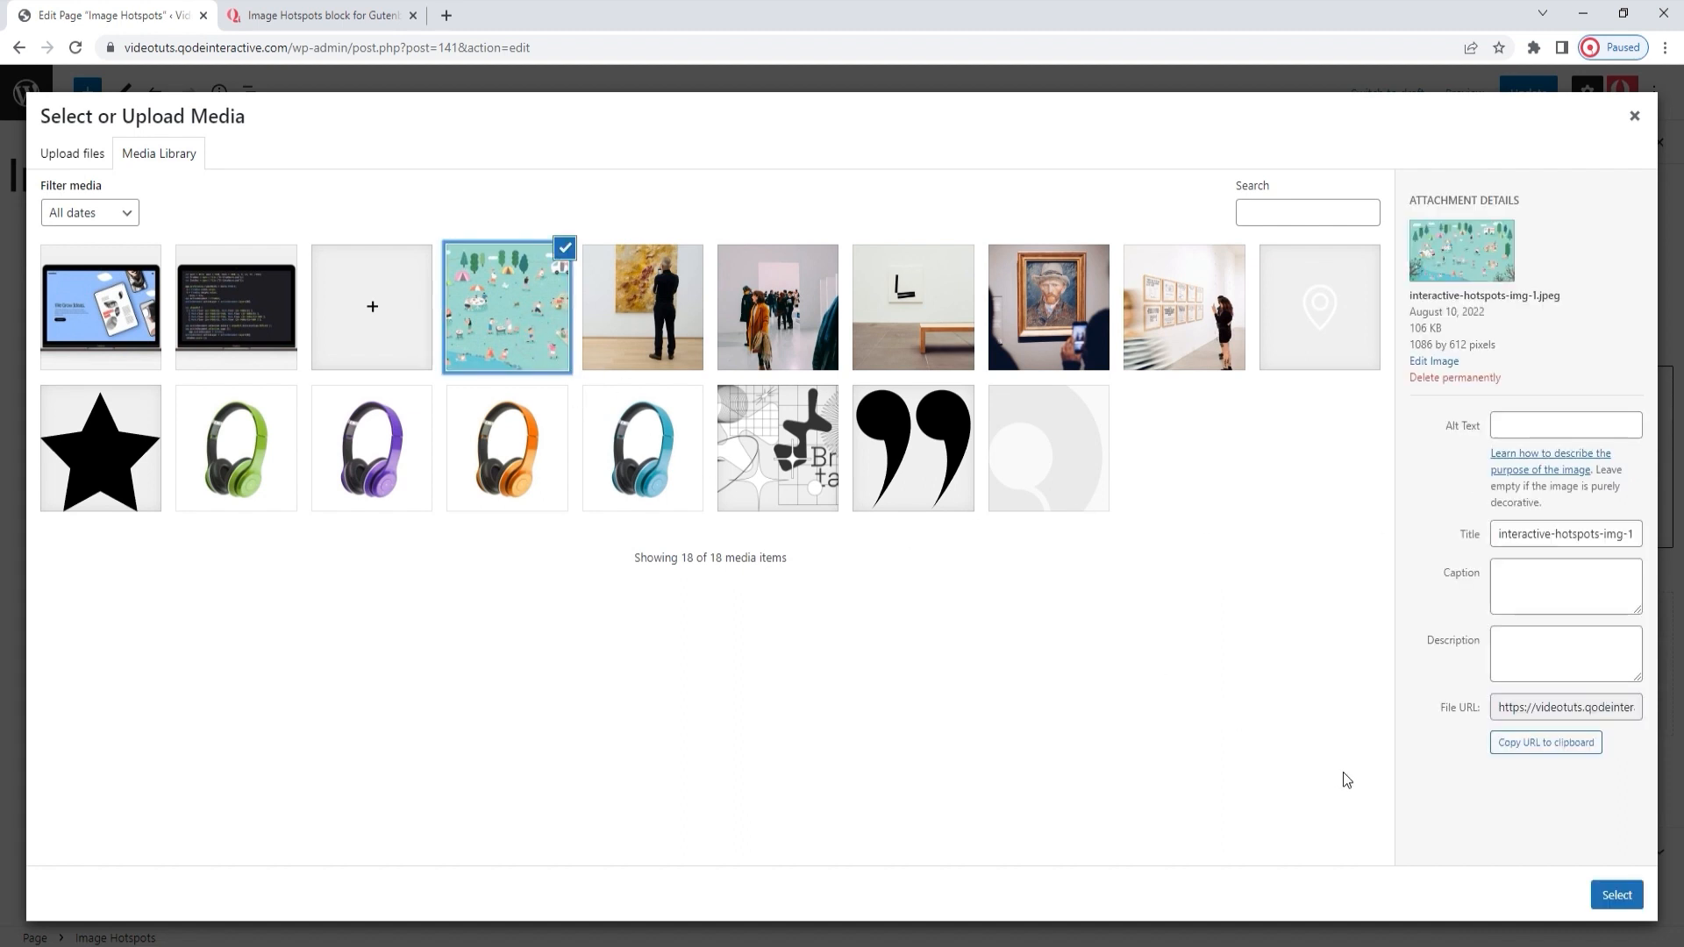
click(1612, 896)
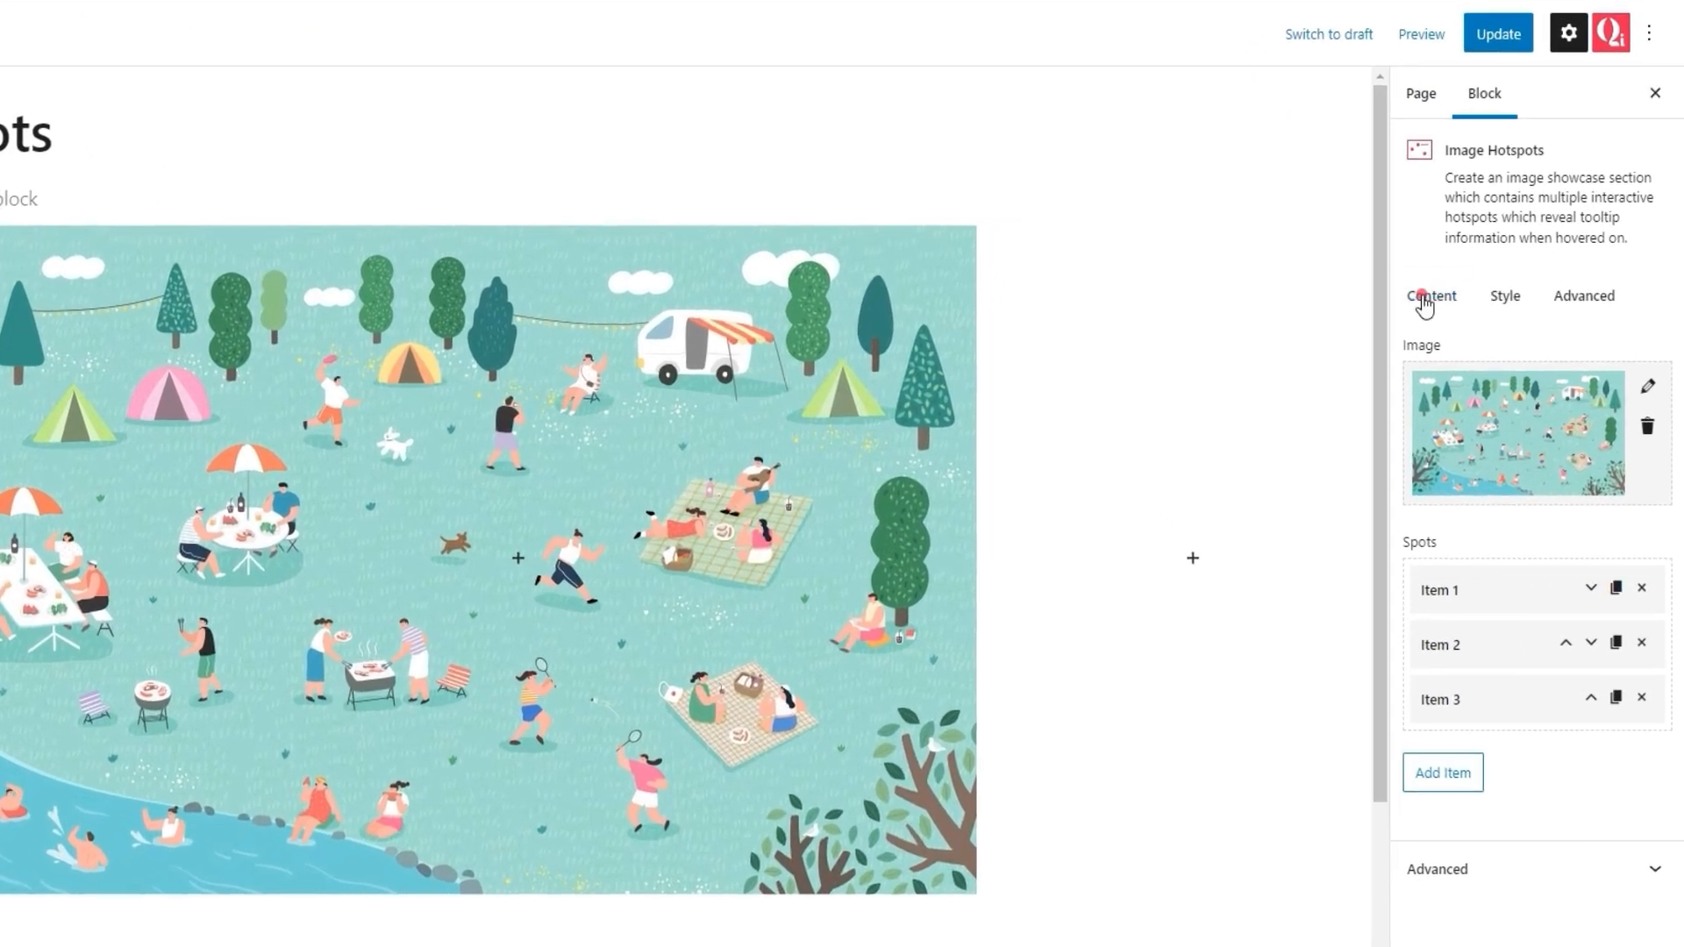
- Remove hotspot items until only Item 1 is left, trying out adding a new item in between
click(1474, 316)
click(1641, 699)
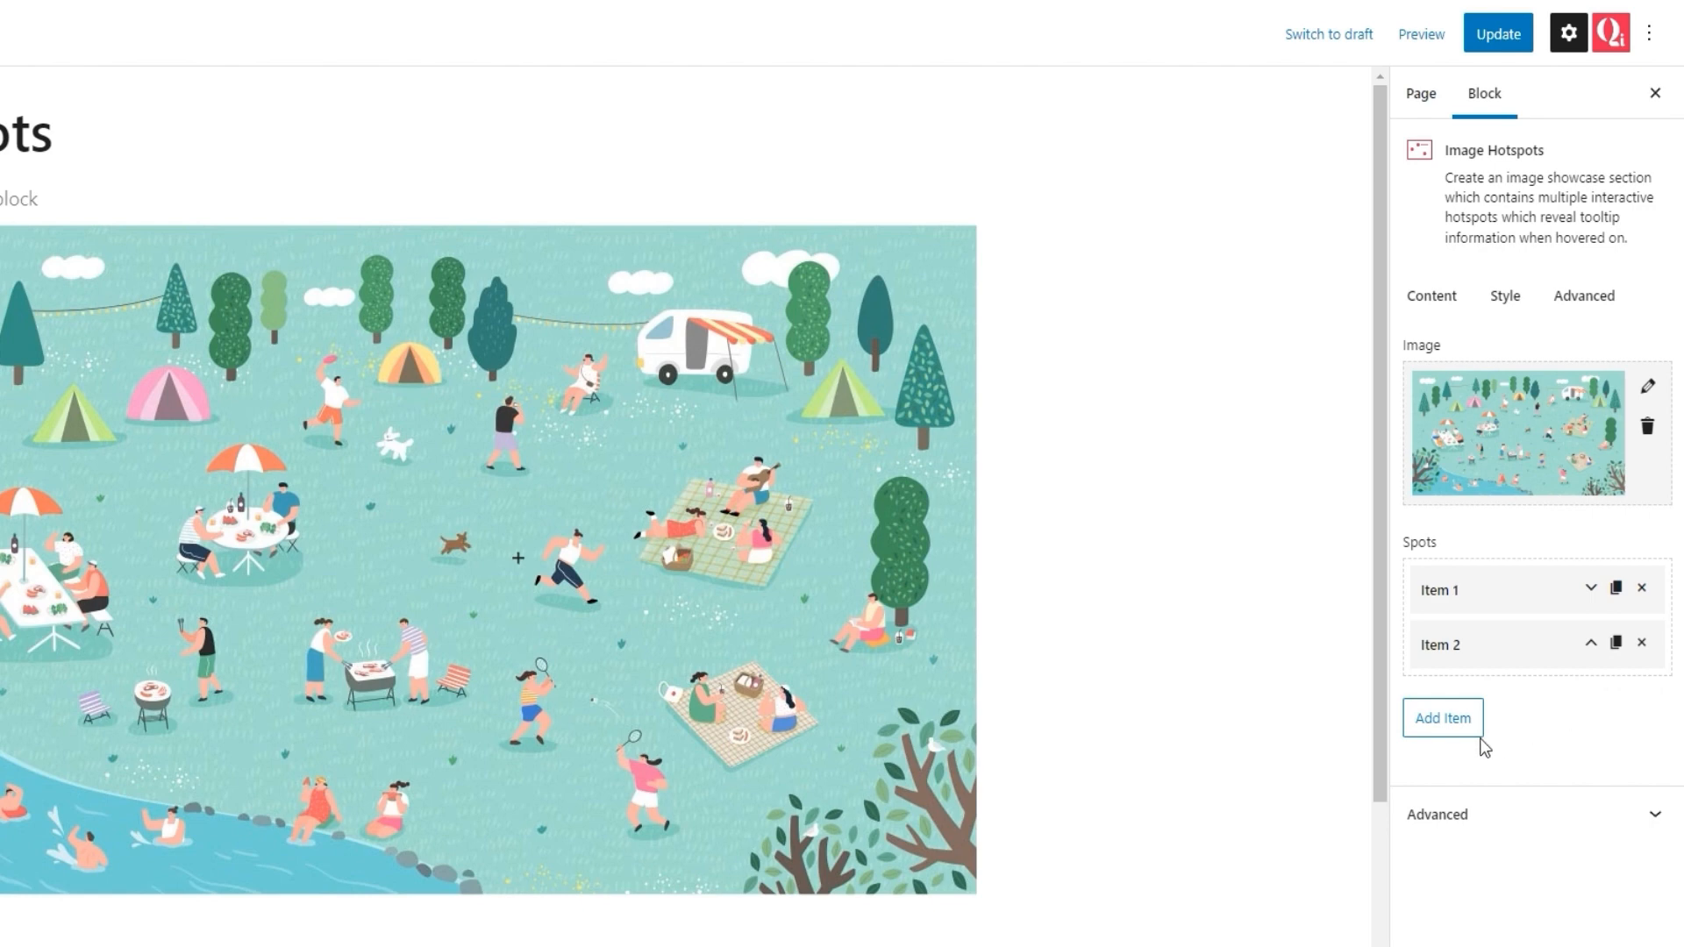
click(1452, 733)
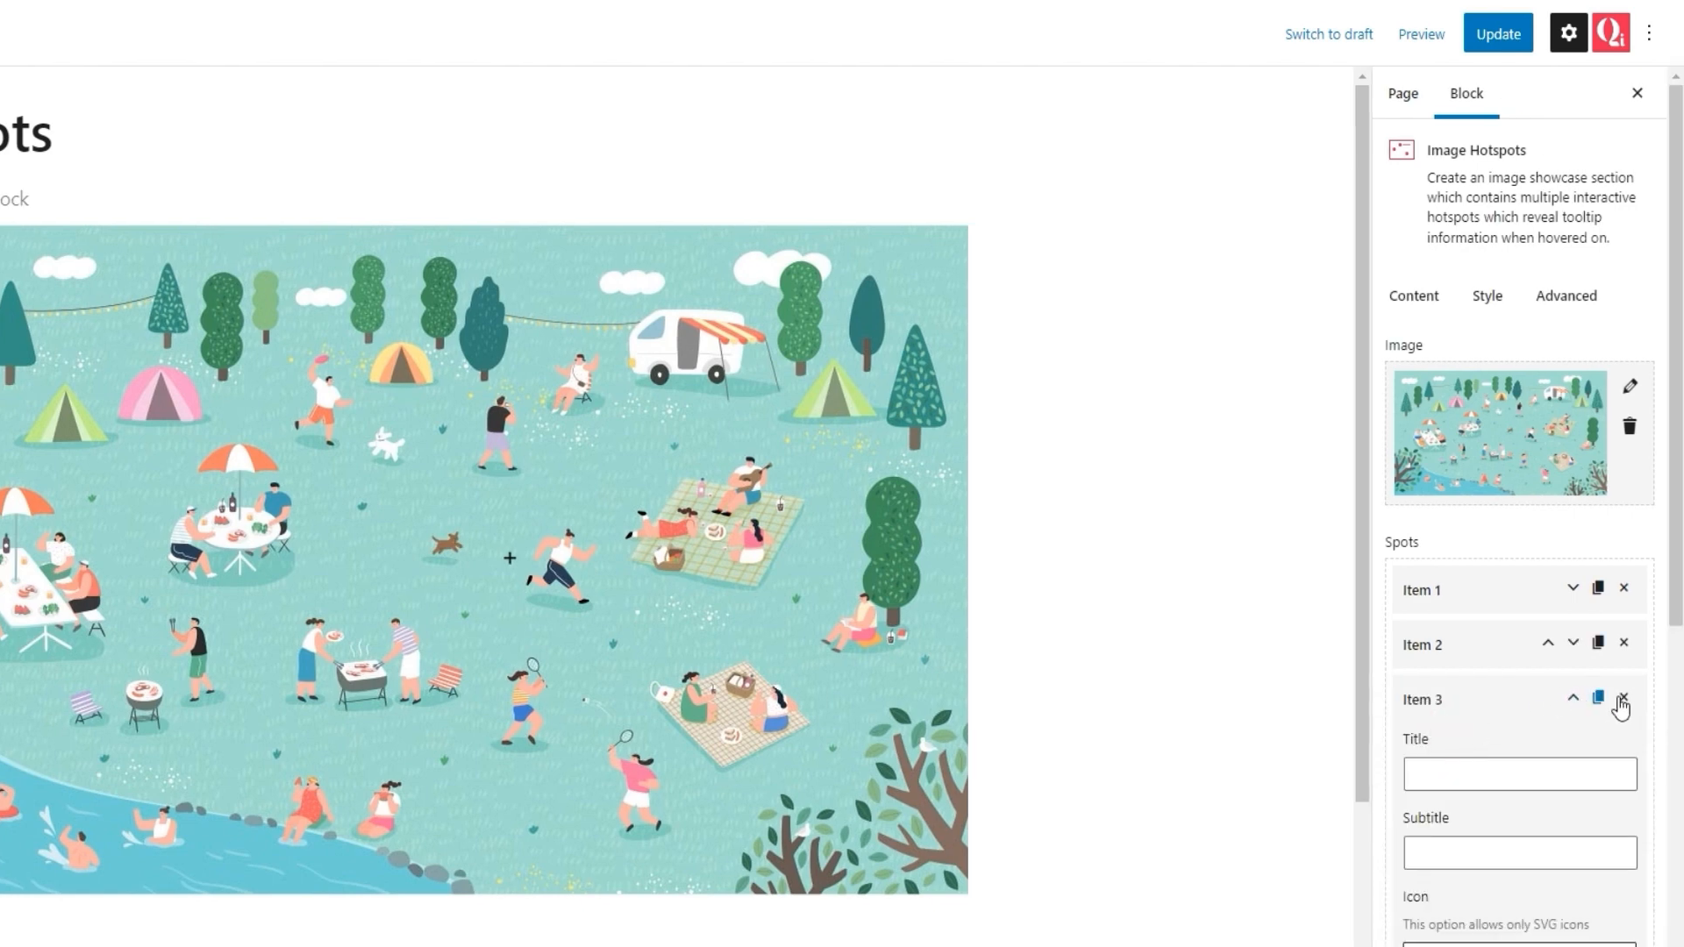
click(1620, 700)
click(1640, 644)
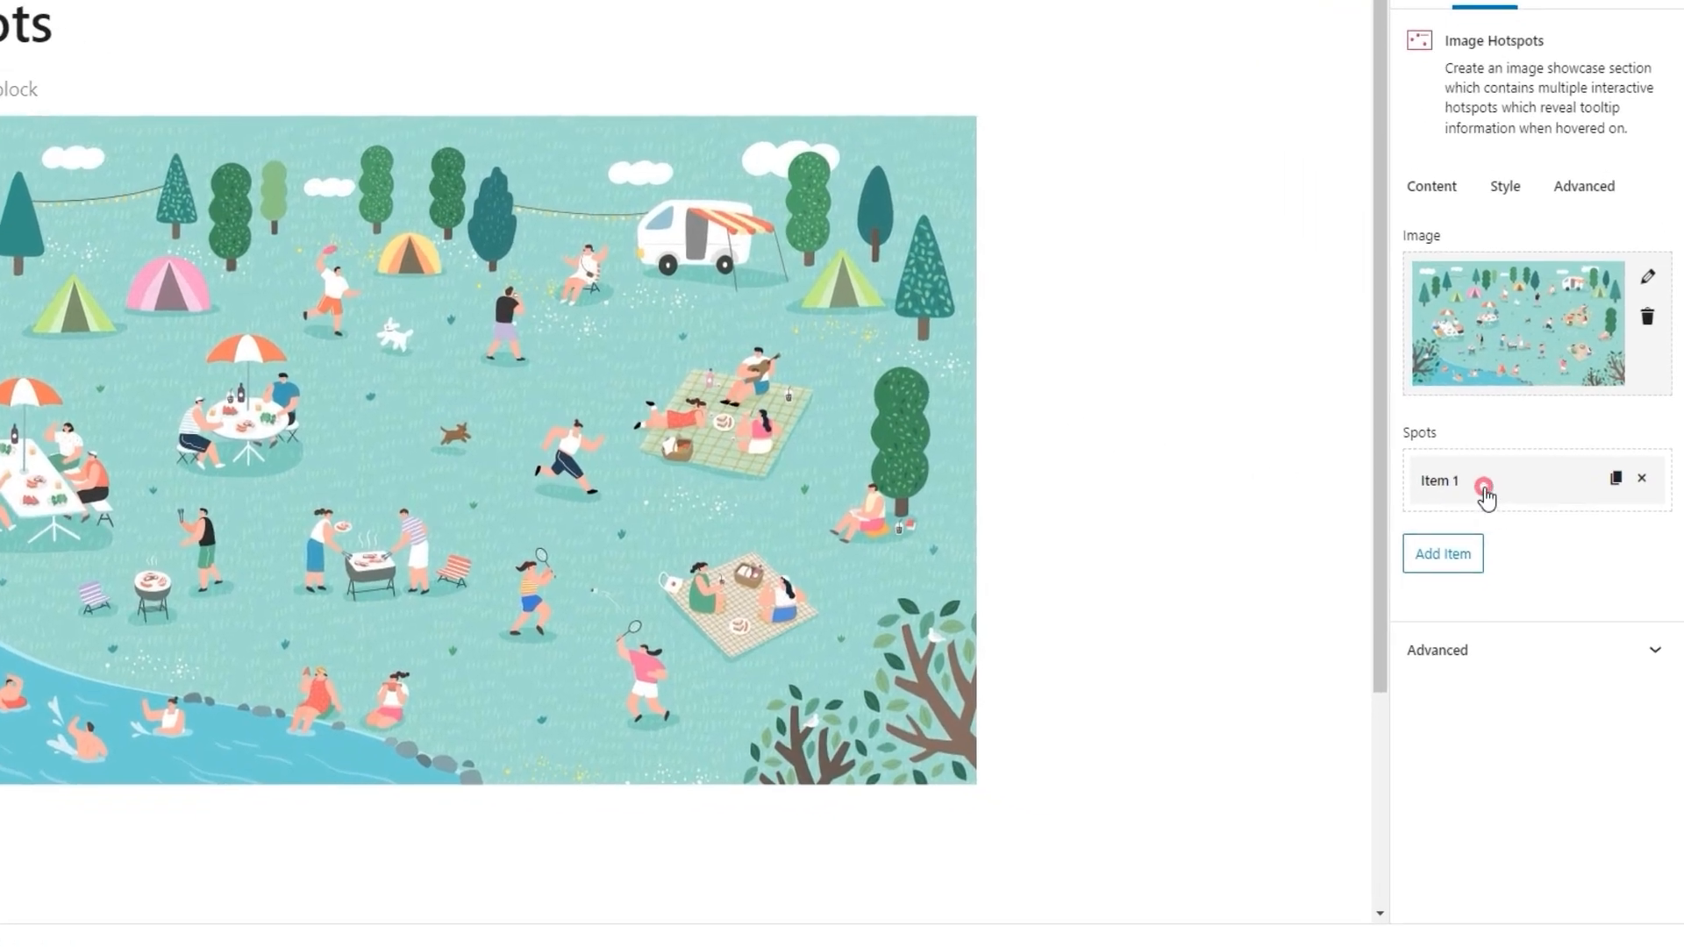
- Expand the settings of hotspot Item 1 and set its title to "Camper area"
click(1484, 493)
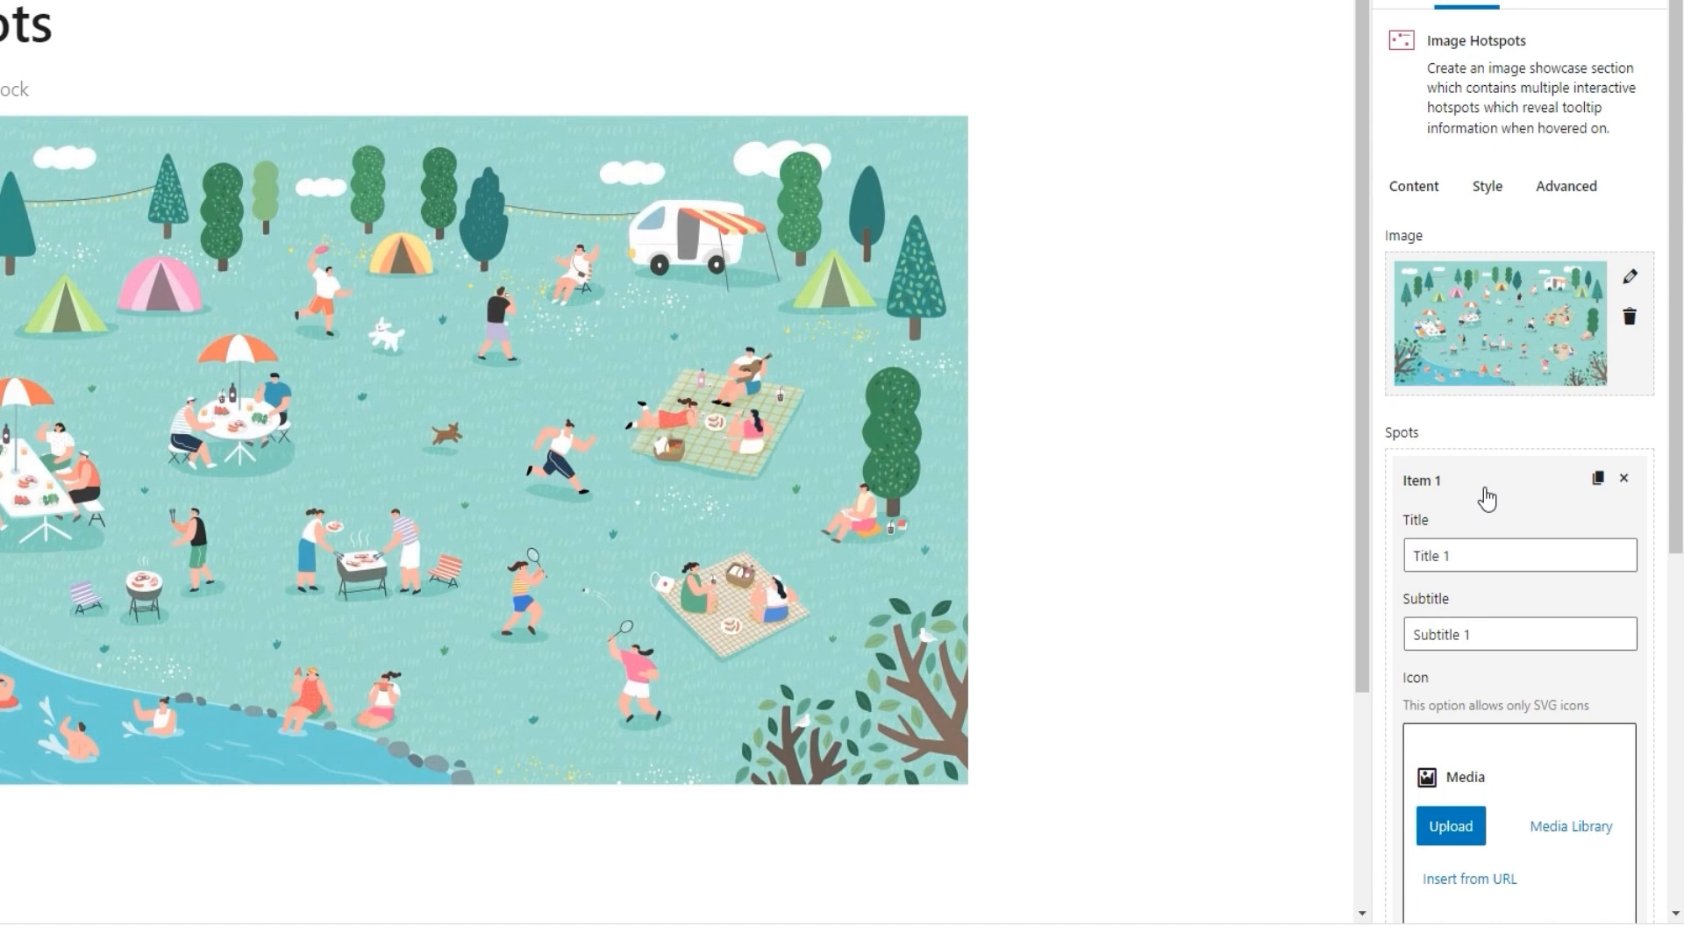
scroll(1486, 498, down, 1)
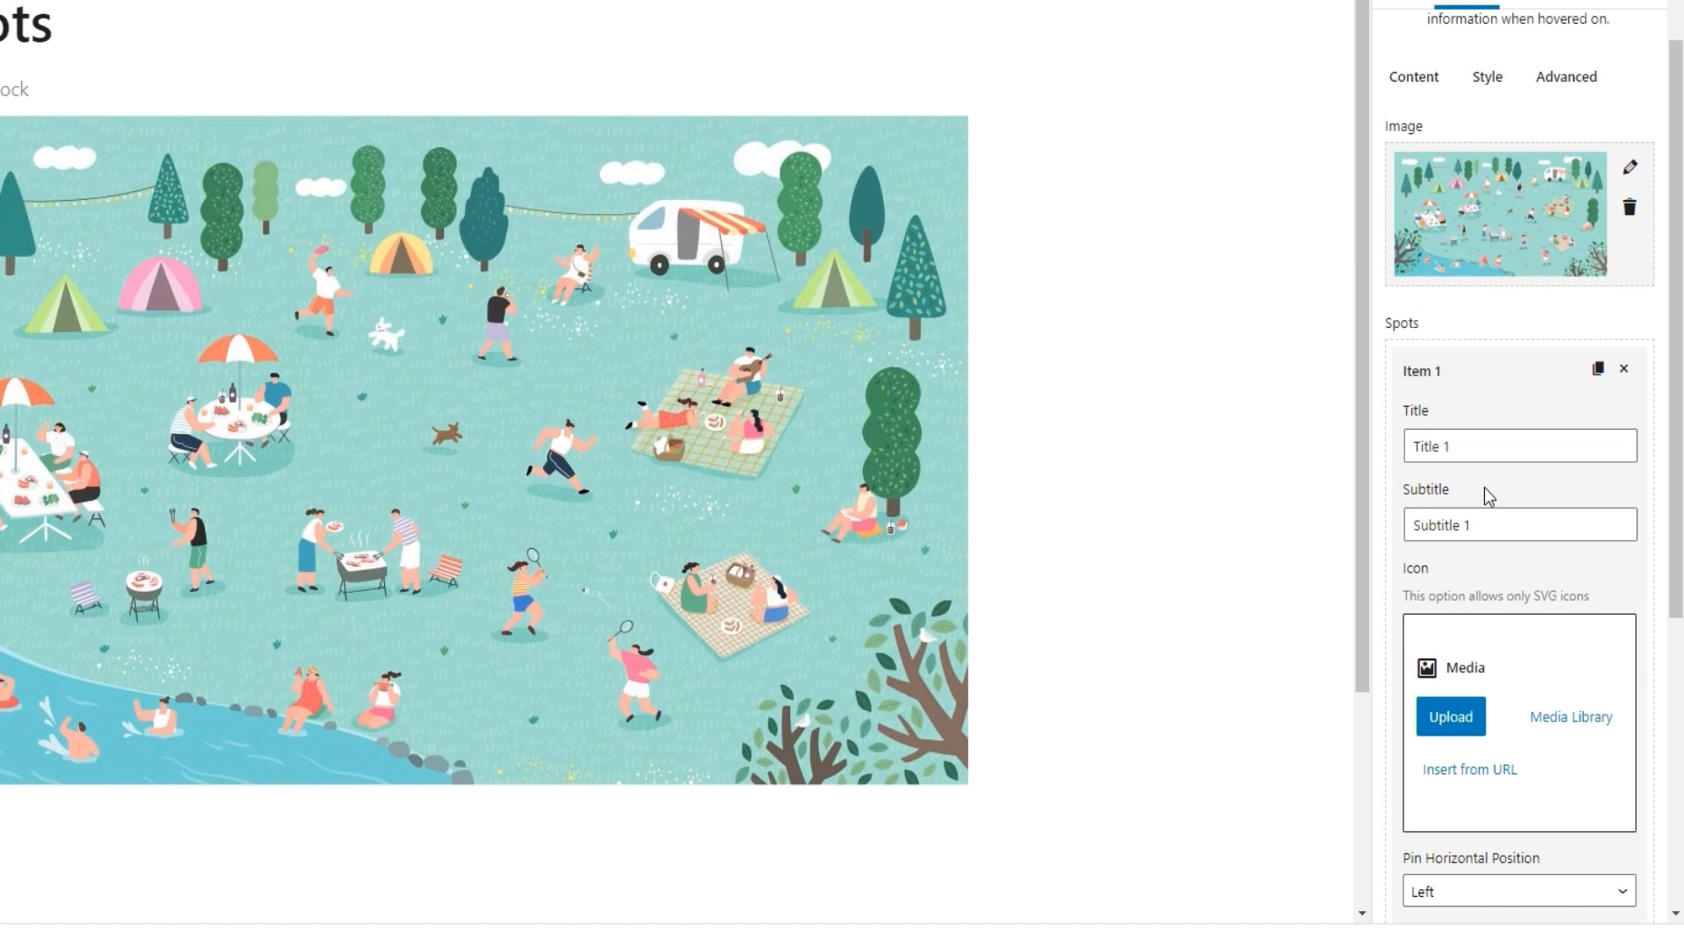
triple_click(1433, 446)
text(Camper area)
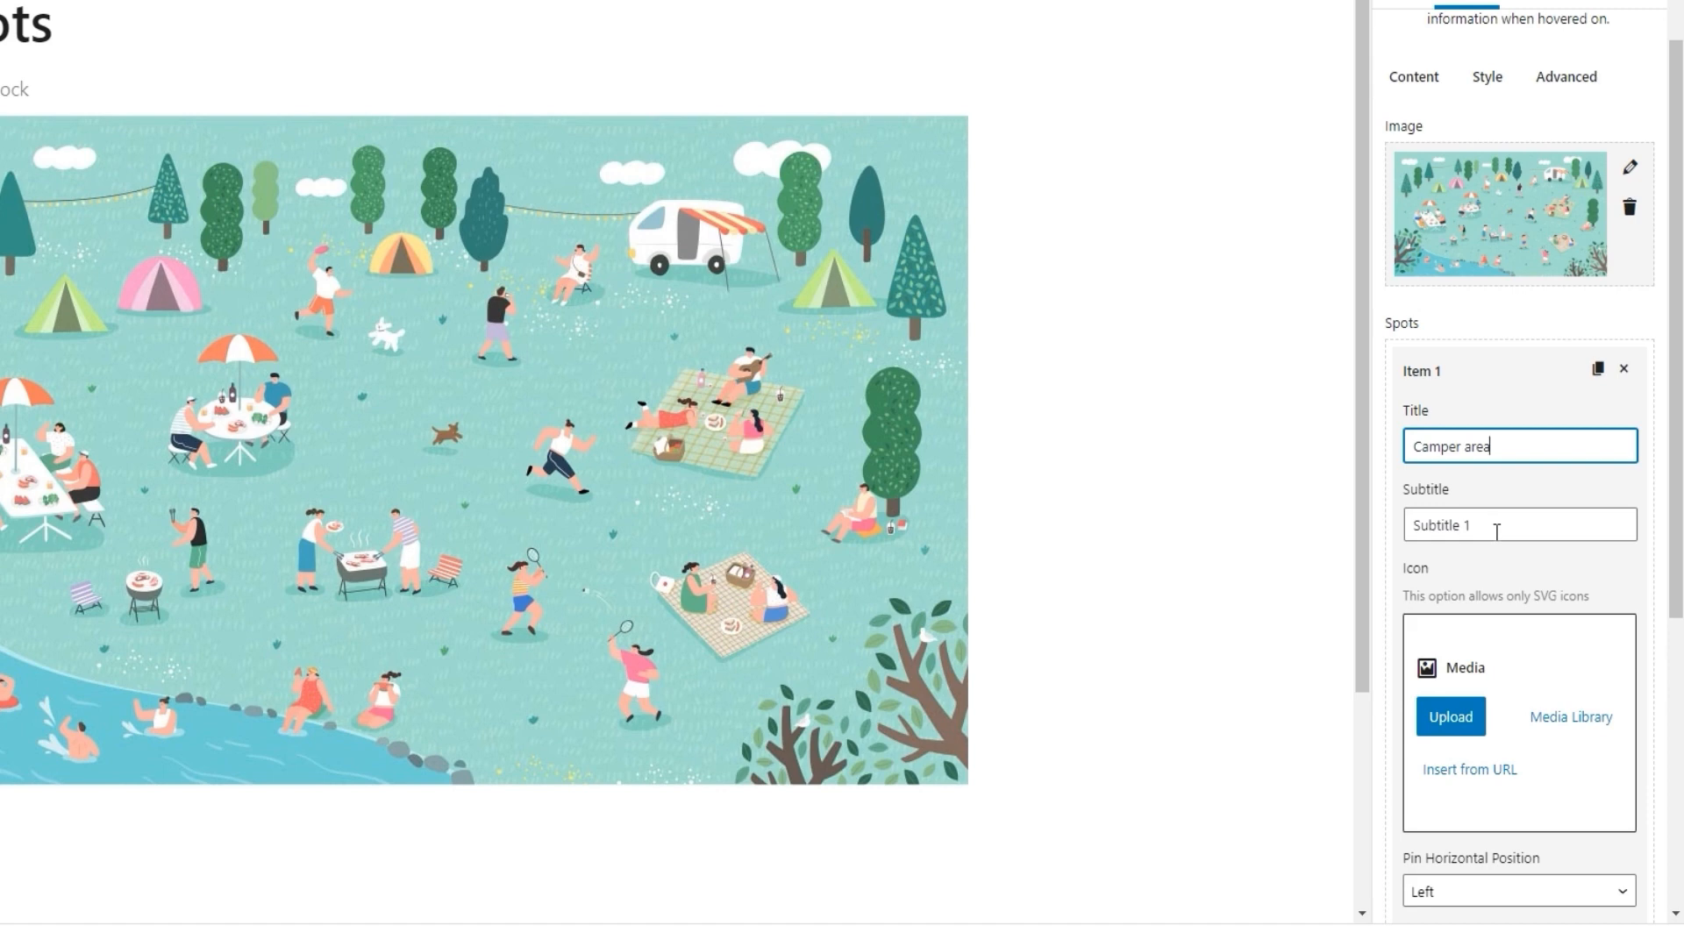
- Review the choices for Item 1's Pin Horizontal Position and Pin Vertical Position without changing them
scroll(1496, 530, down, 3)
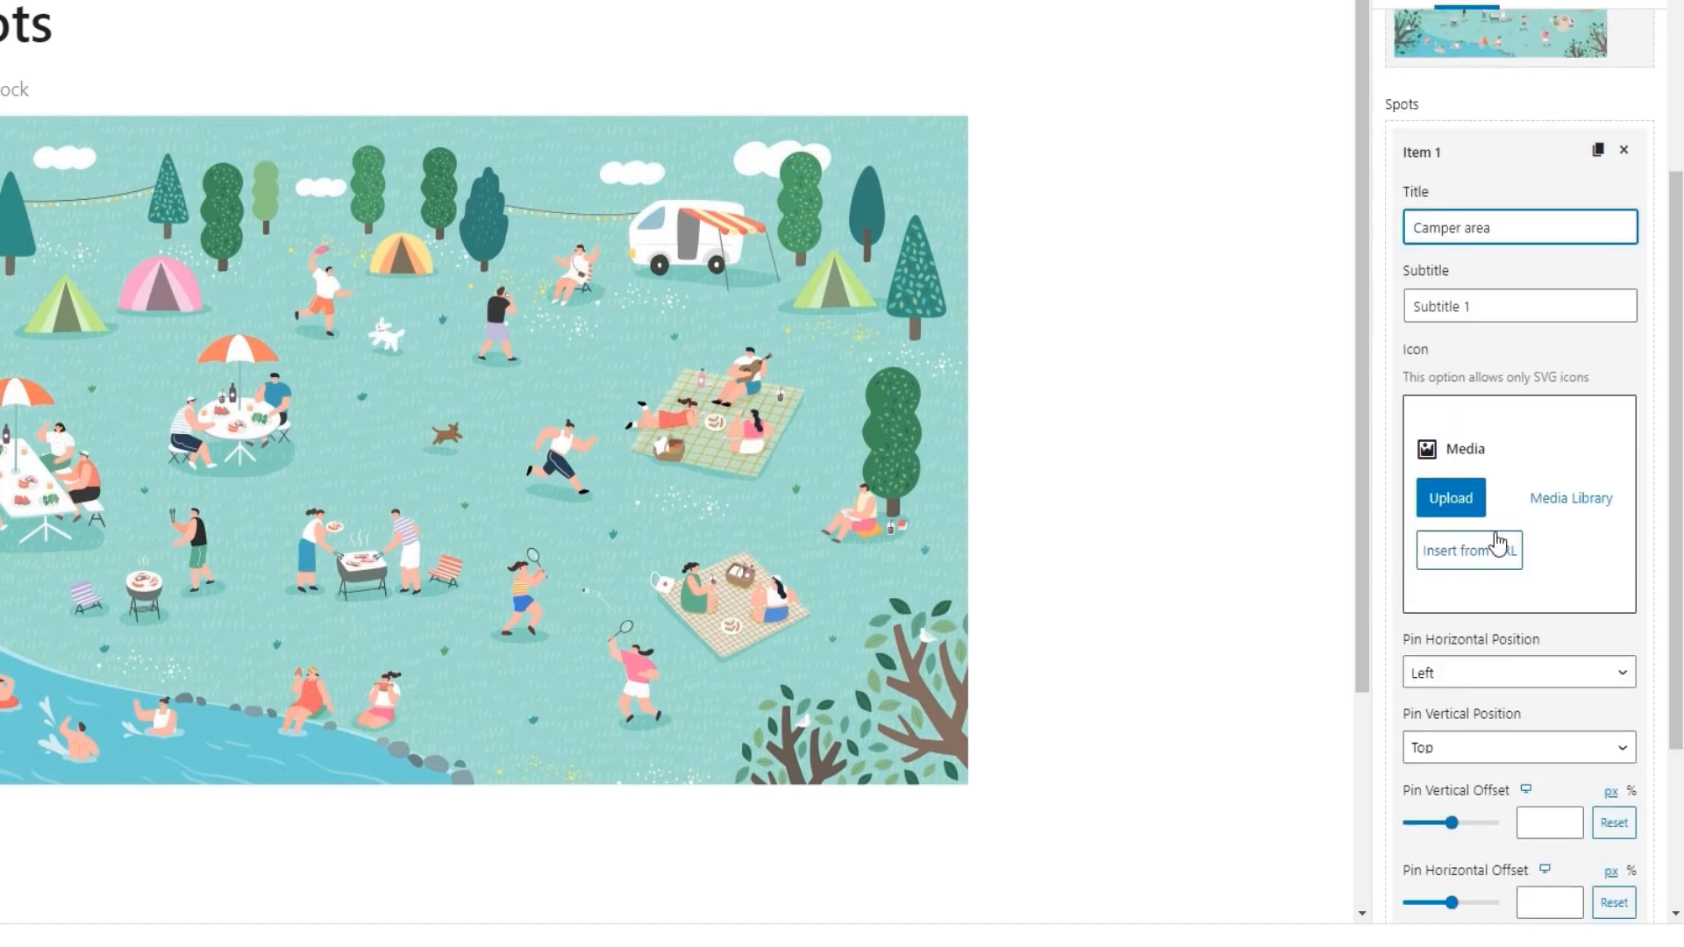
scroll(1496, 544, down, 2)
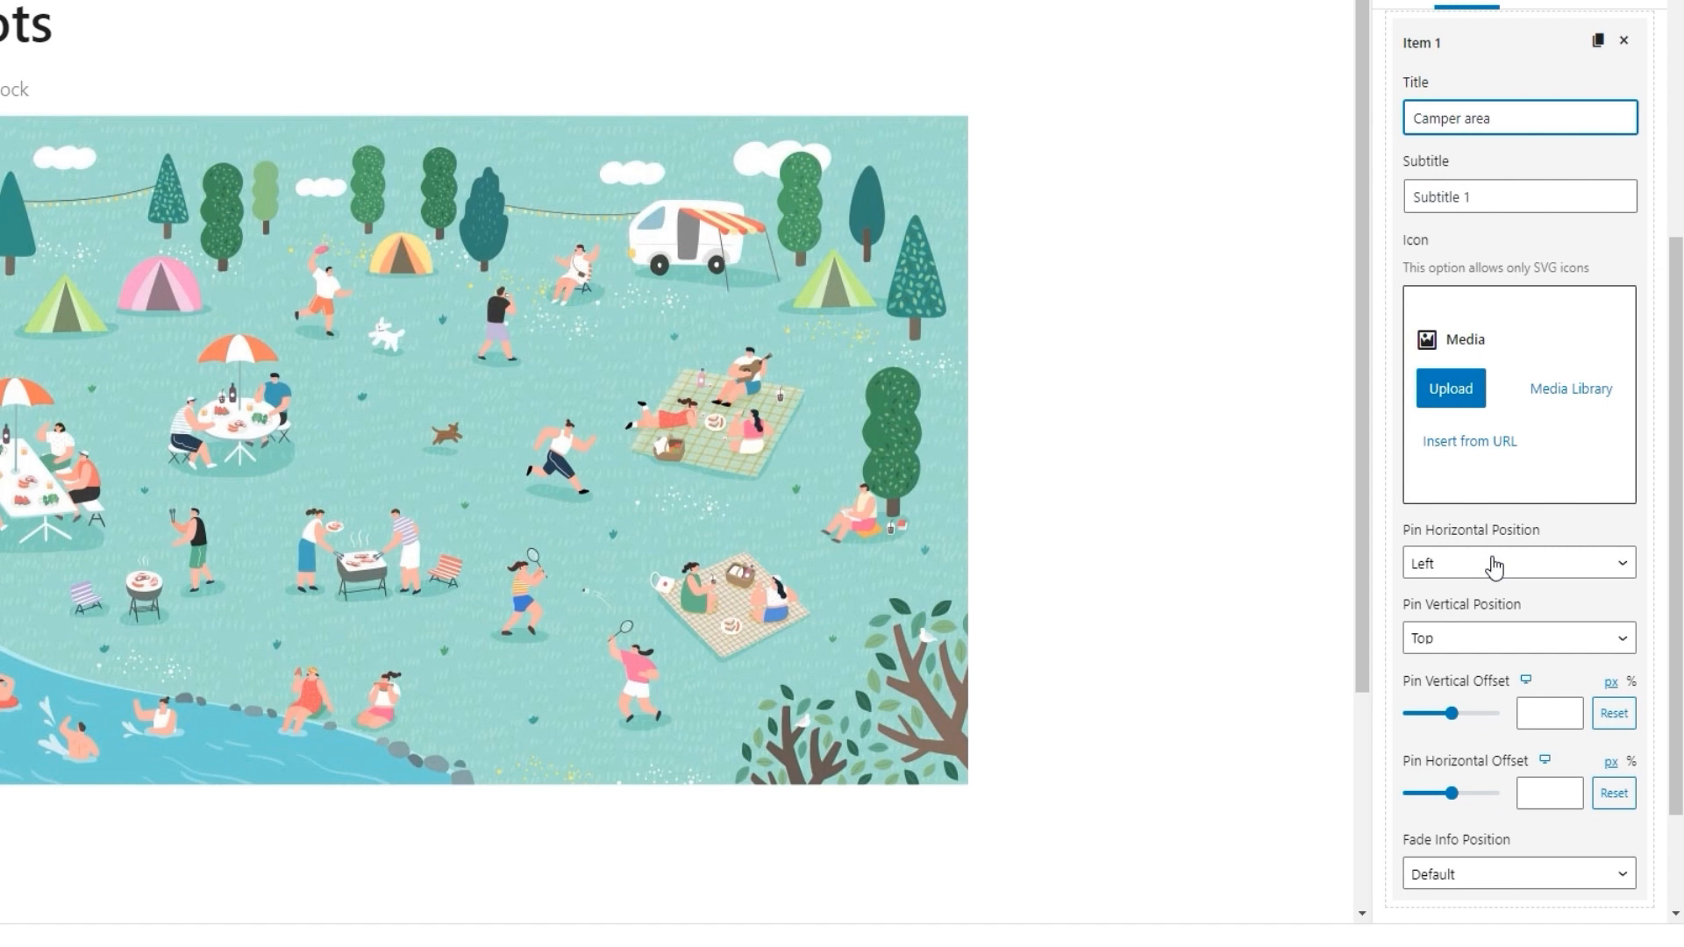
click(1498, 568)
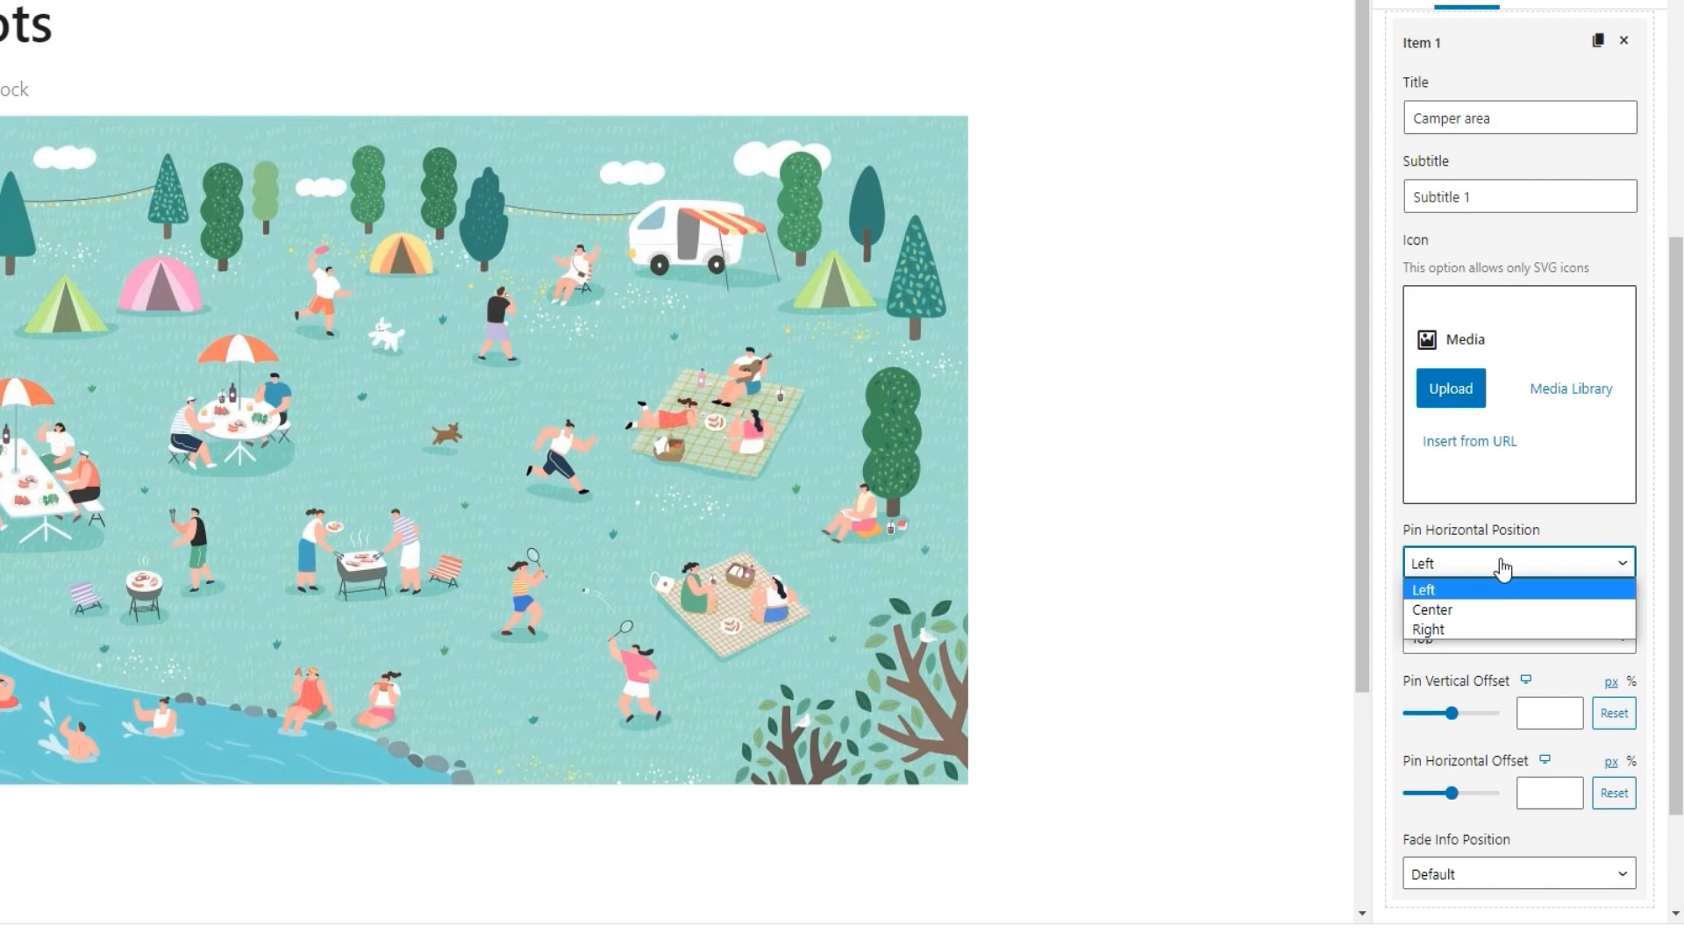
click(1503, 568)
click(1495, 643)
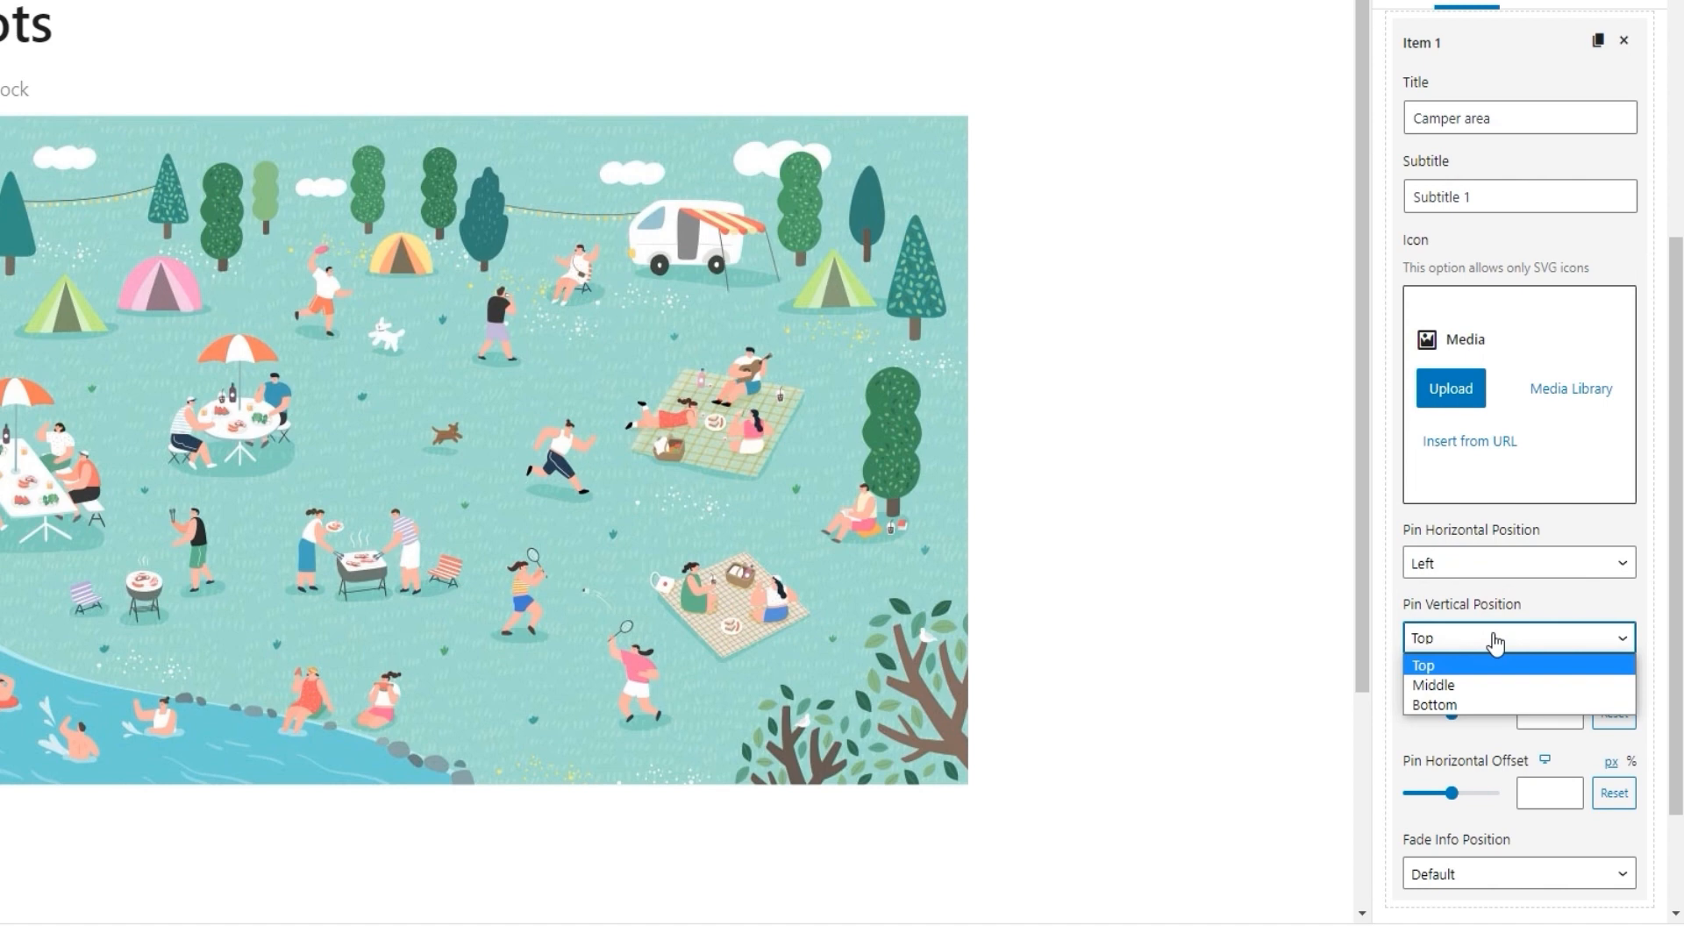
click(1495, 643)
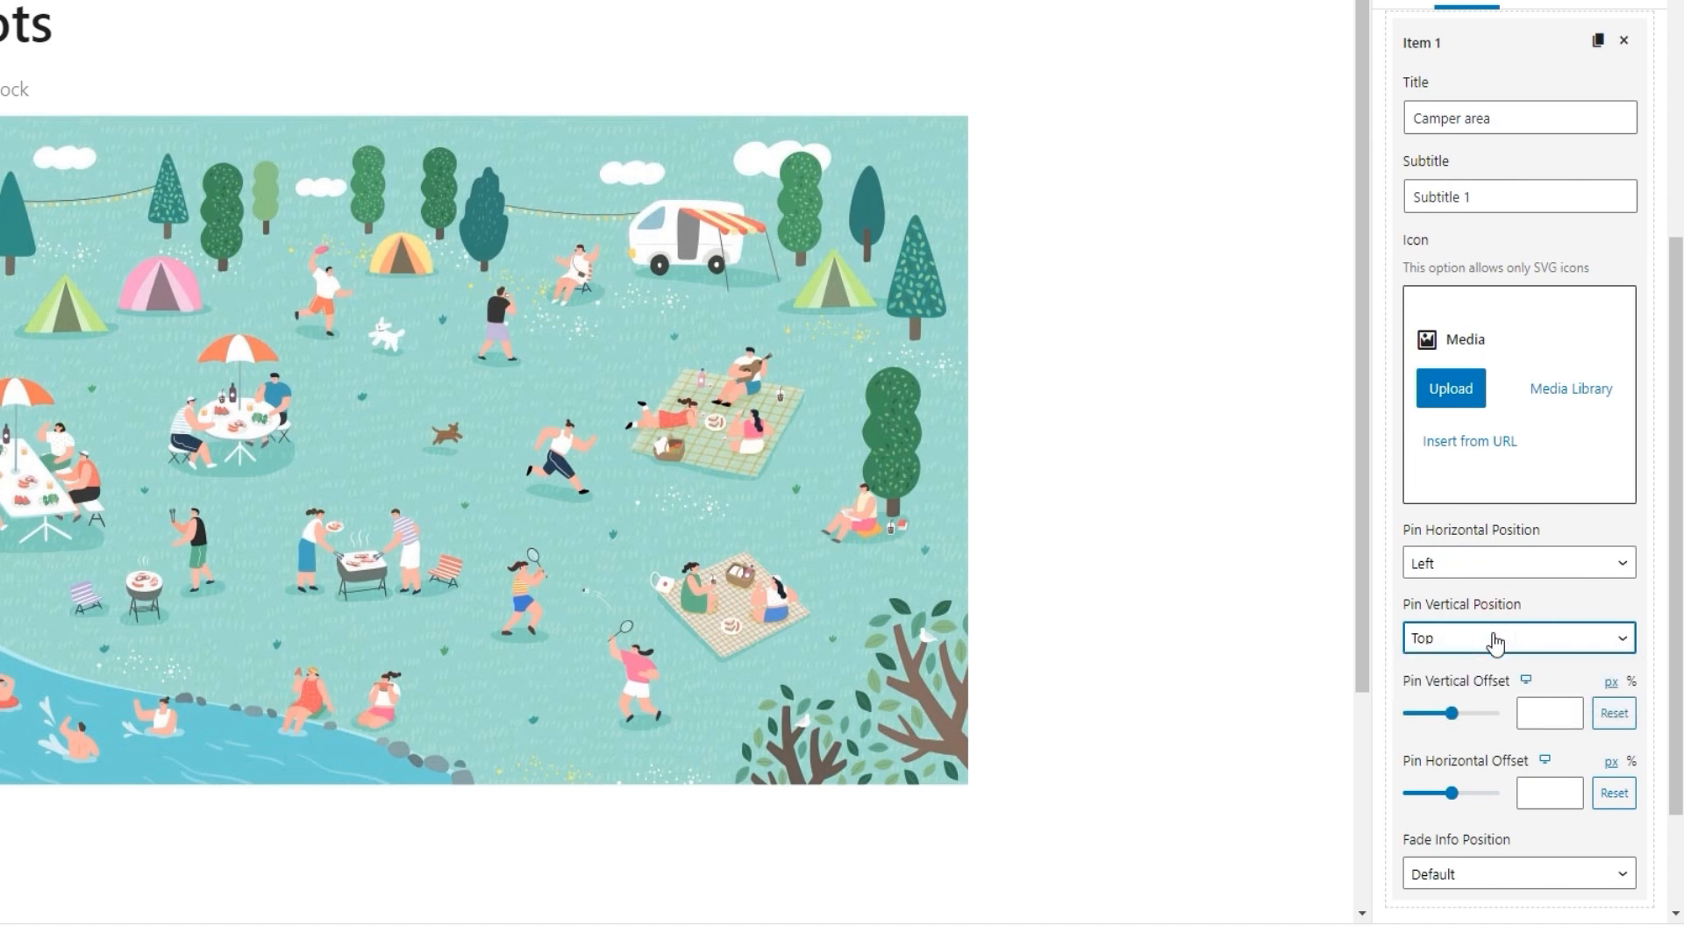
- Set Item 1's Pin Vertical Offset to 27%
scroll(1495, 643, down, 1)
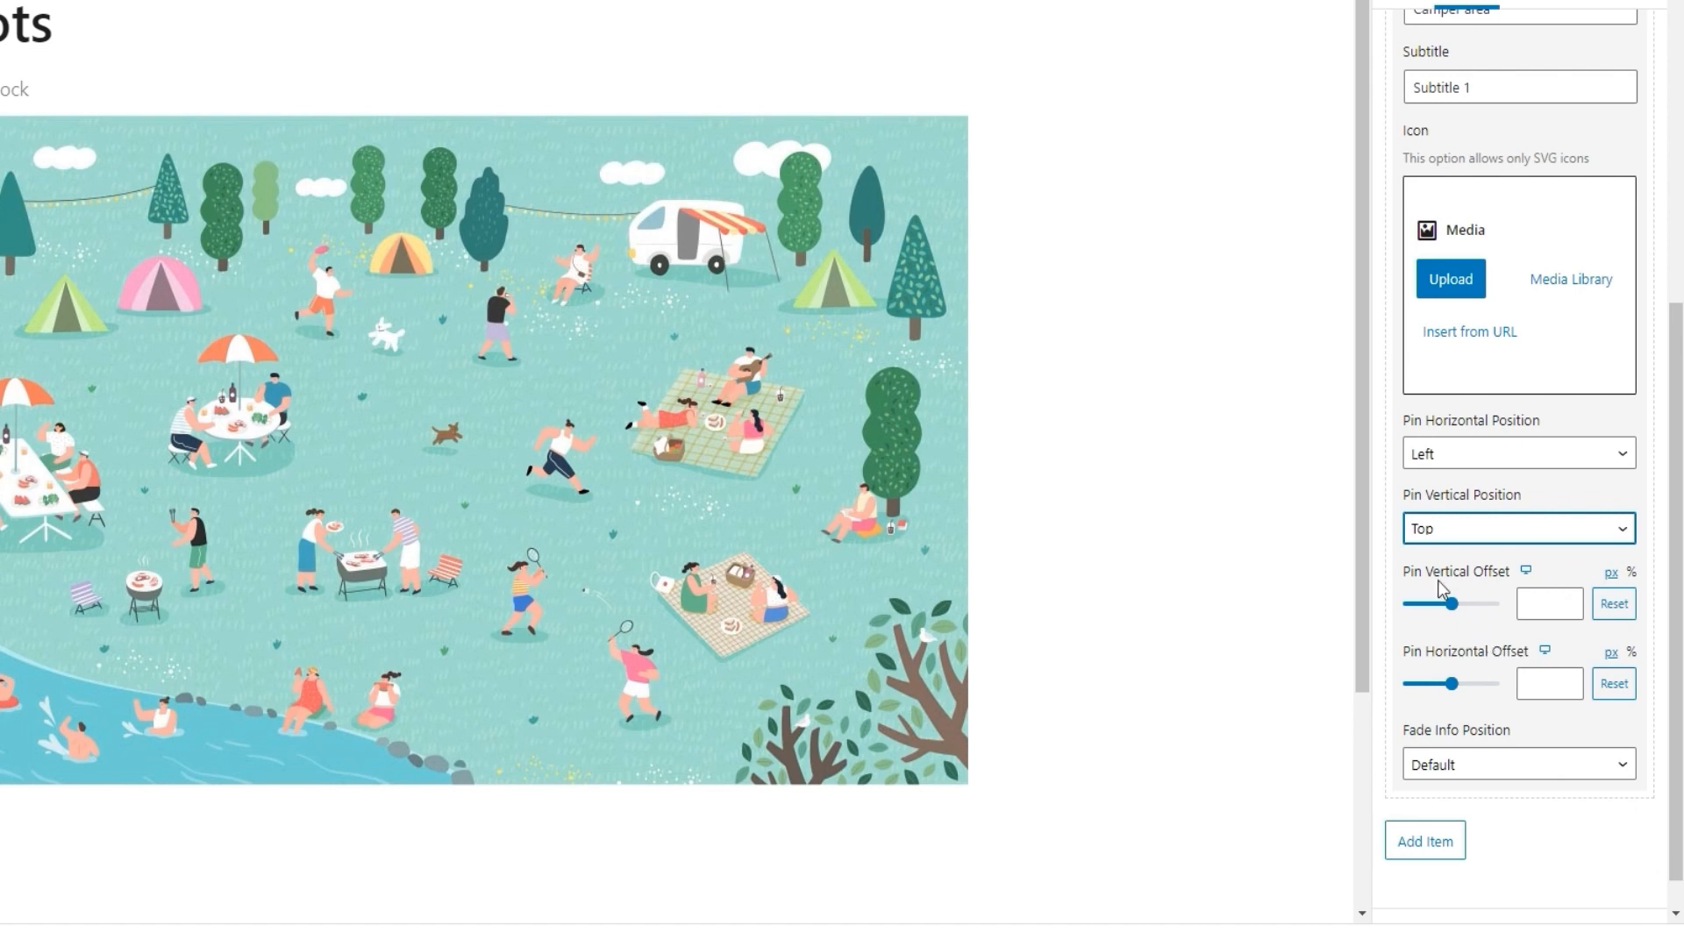
click(1631, 579)
click(1541, 600)
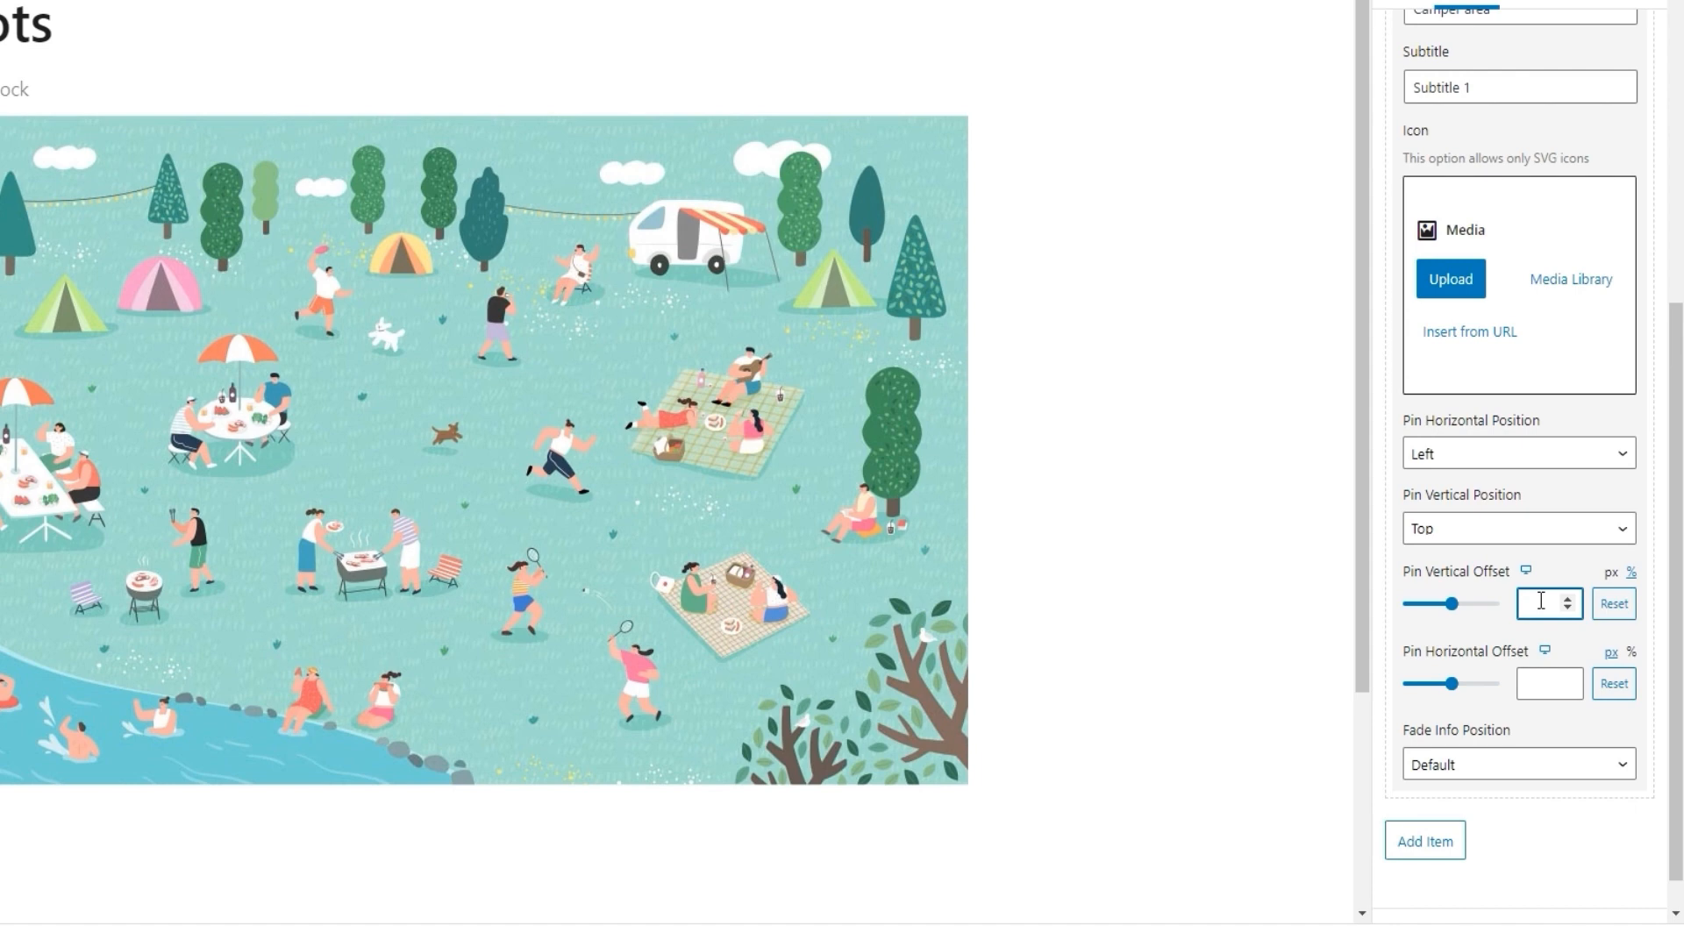
text(27)
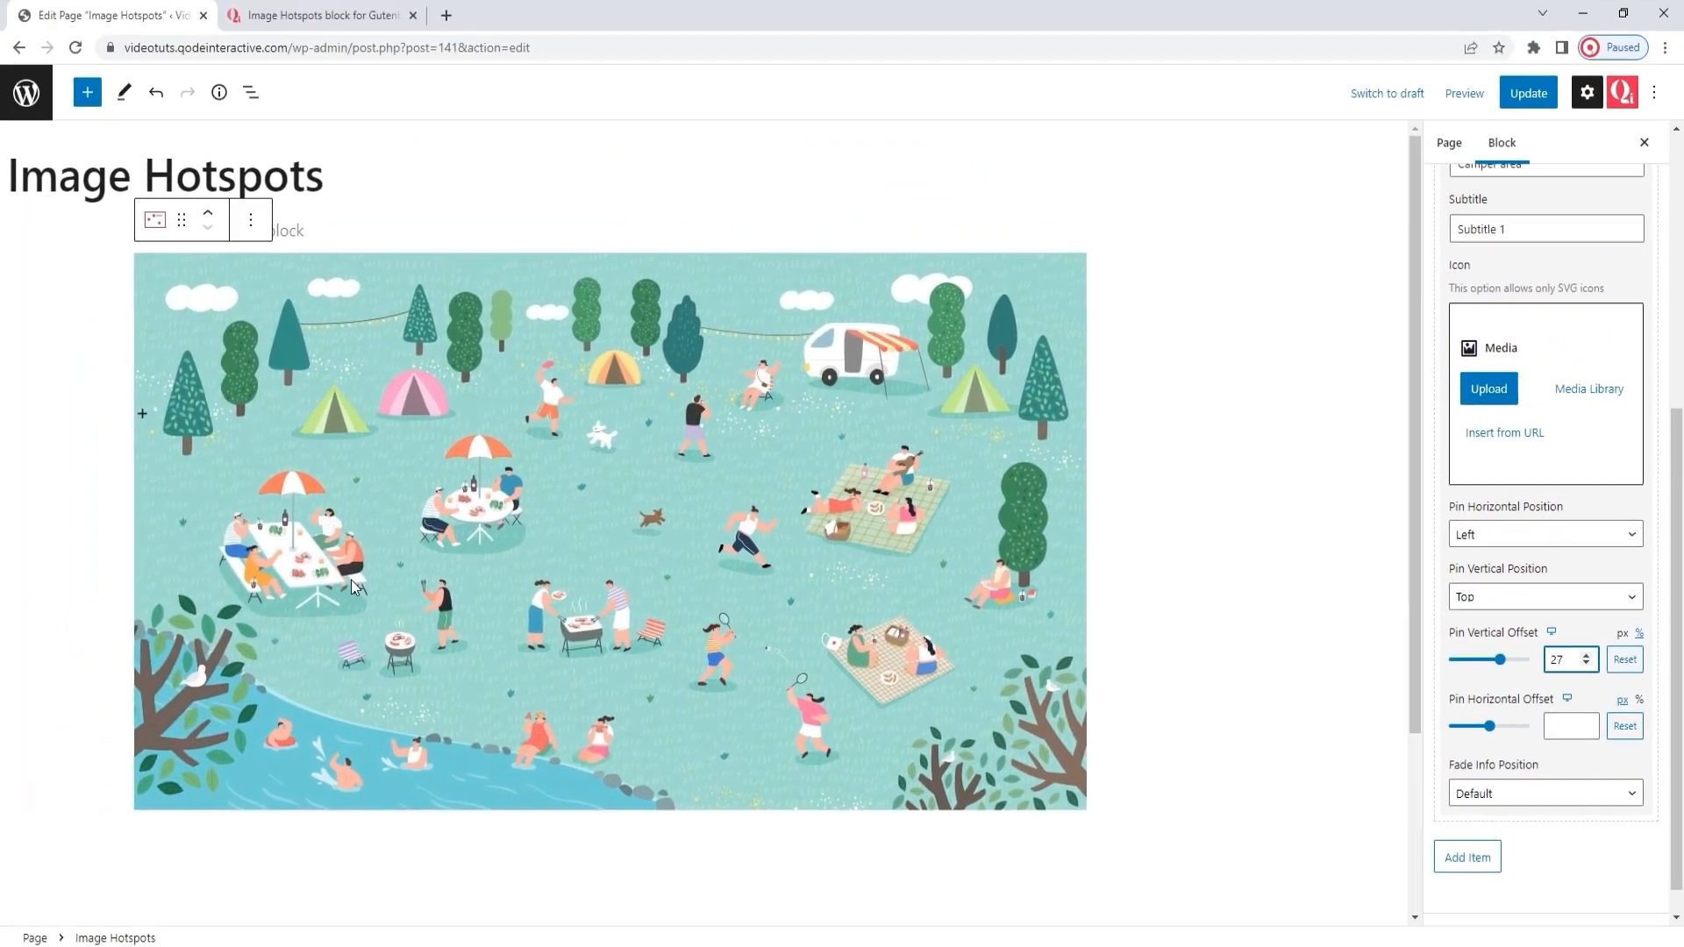
mouse_move(143, 419)
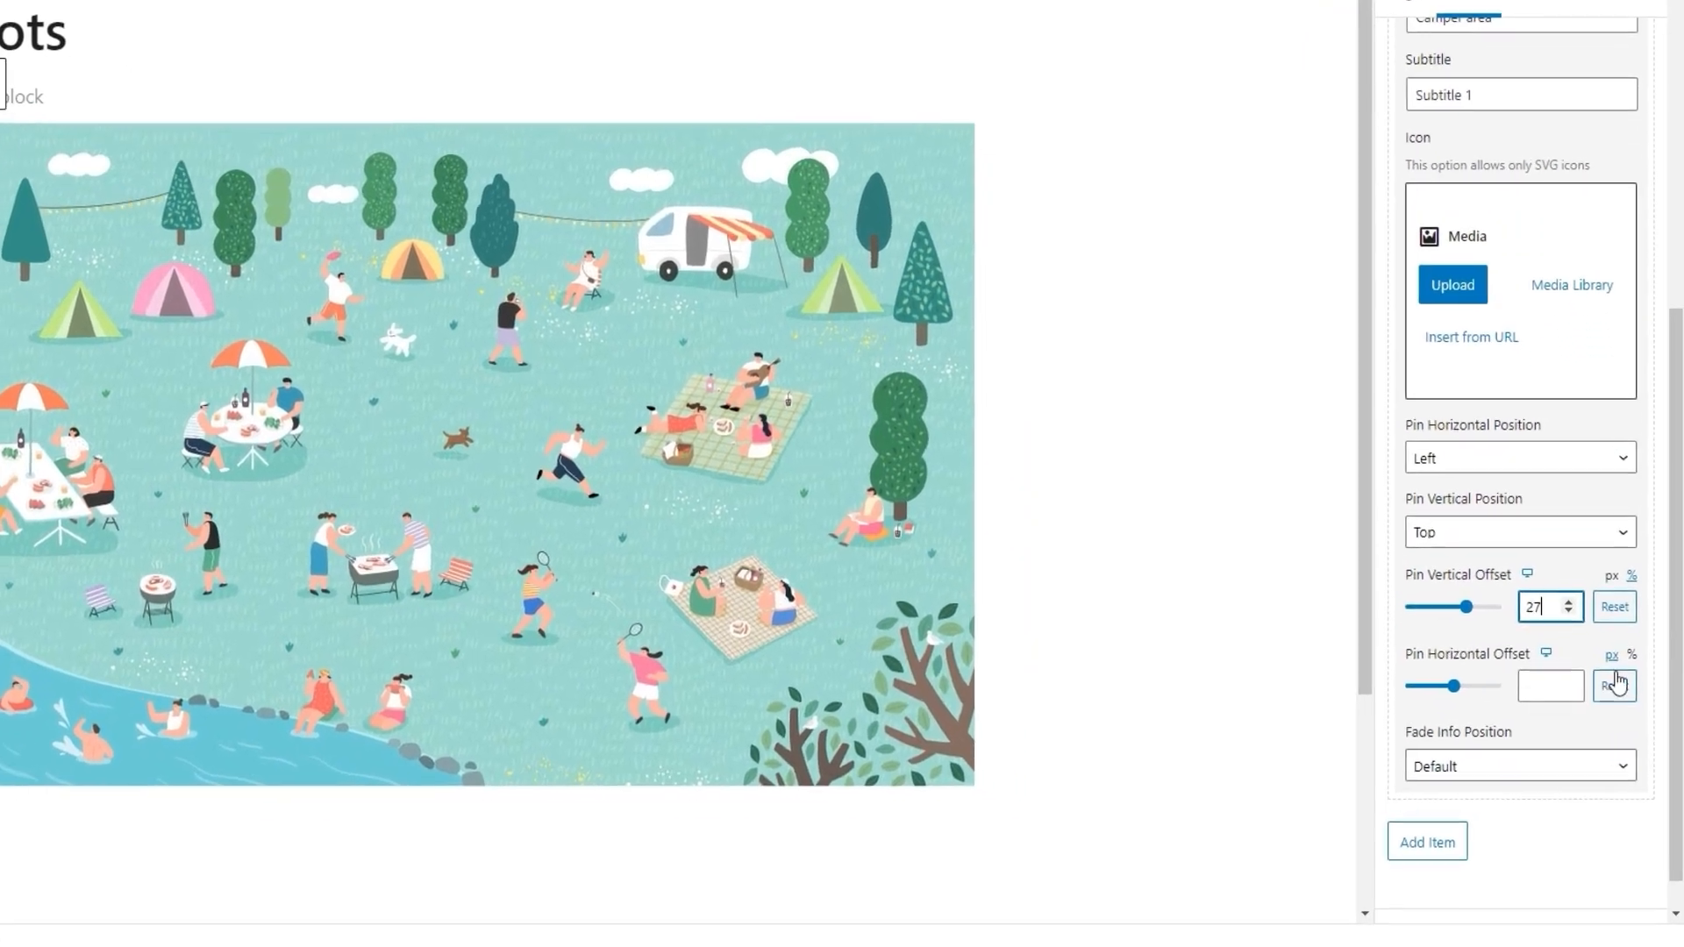
- Set Item 1's Pin Horizontal Offset to 24% and check the pin's tooltip on the image
click(1638, 701)
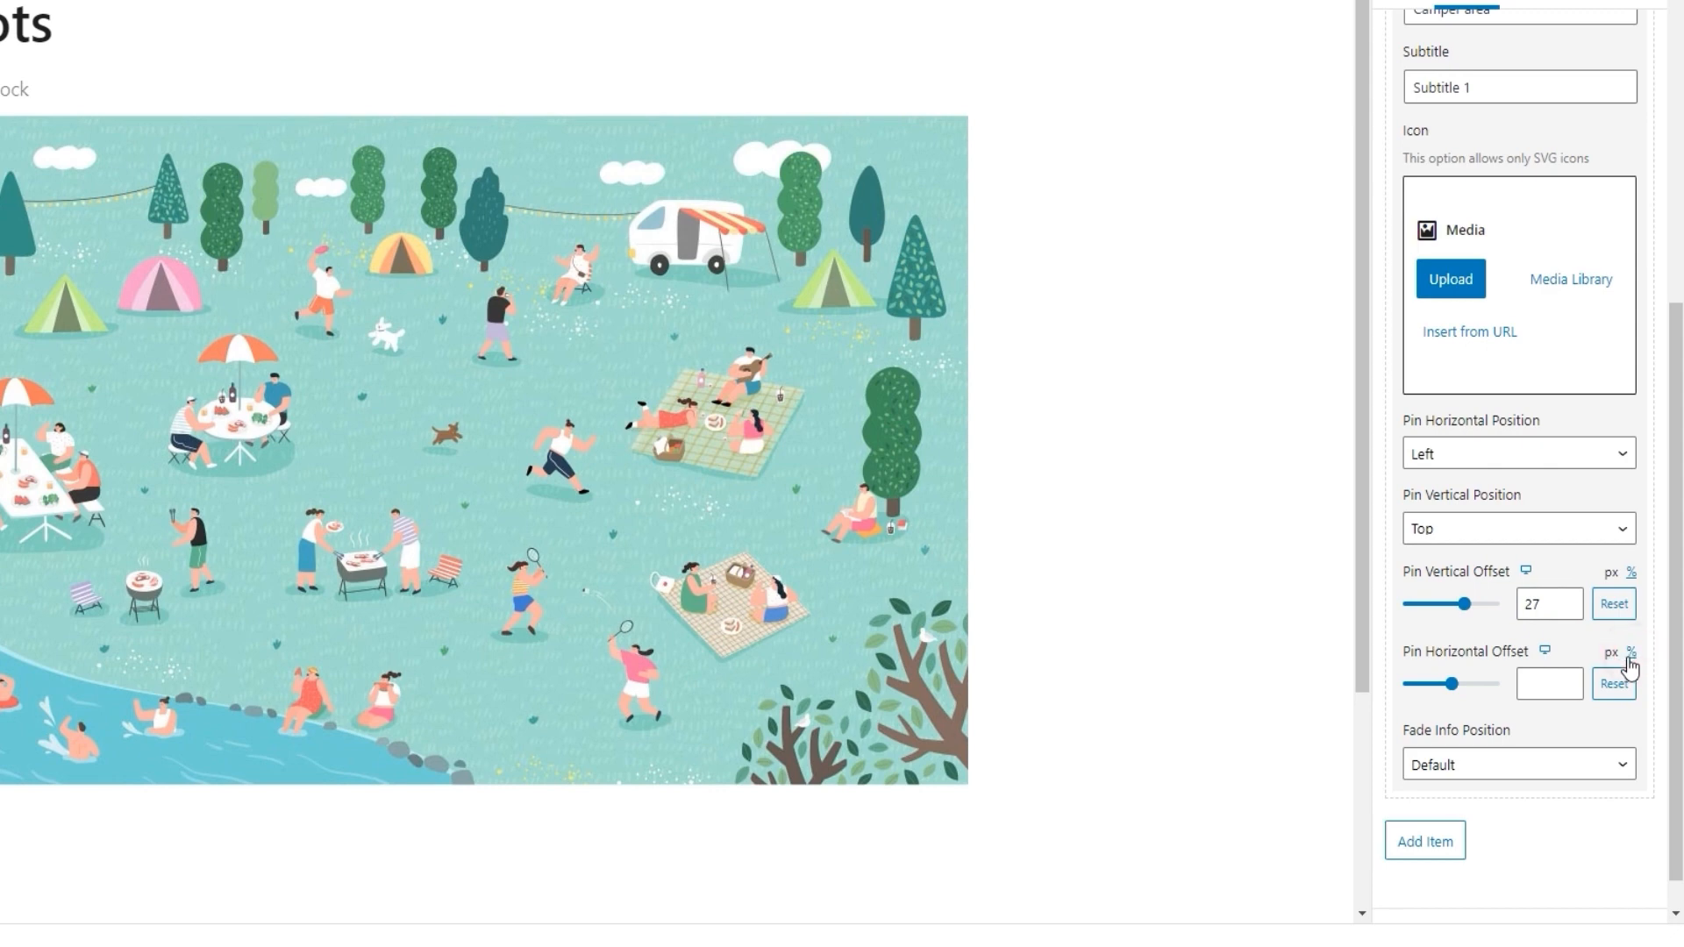
click(1545, 683)
text(24)
click(1510, 707)
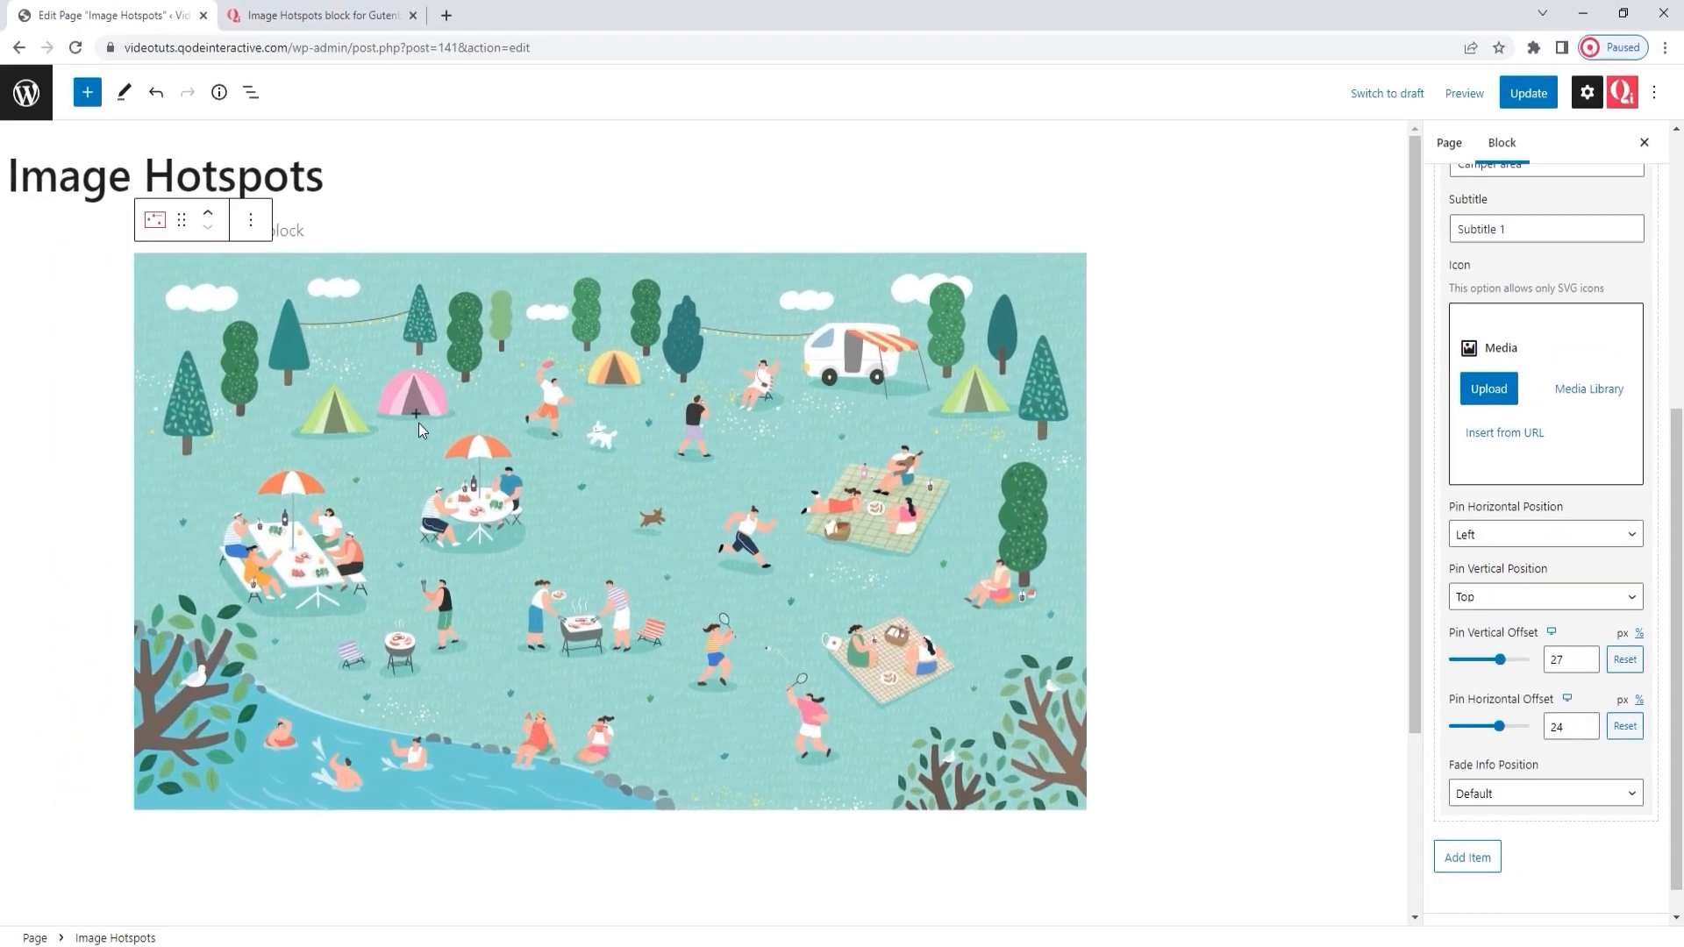
mouse_move(163, 326)
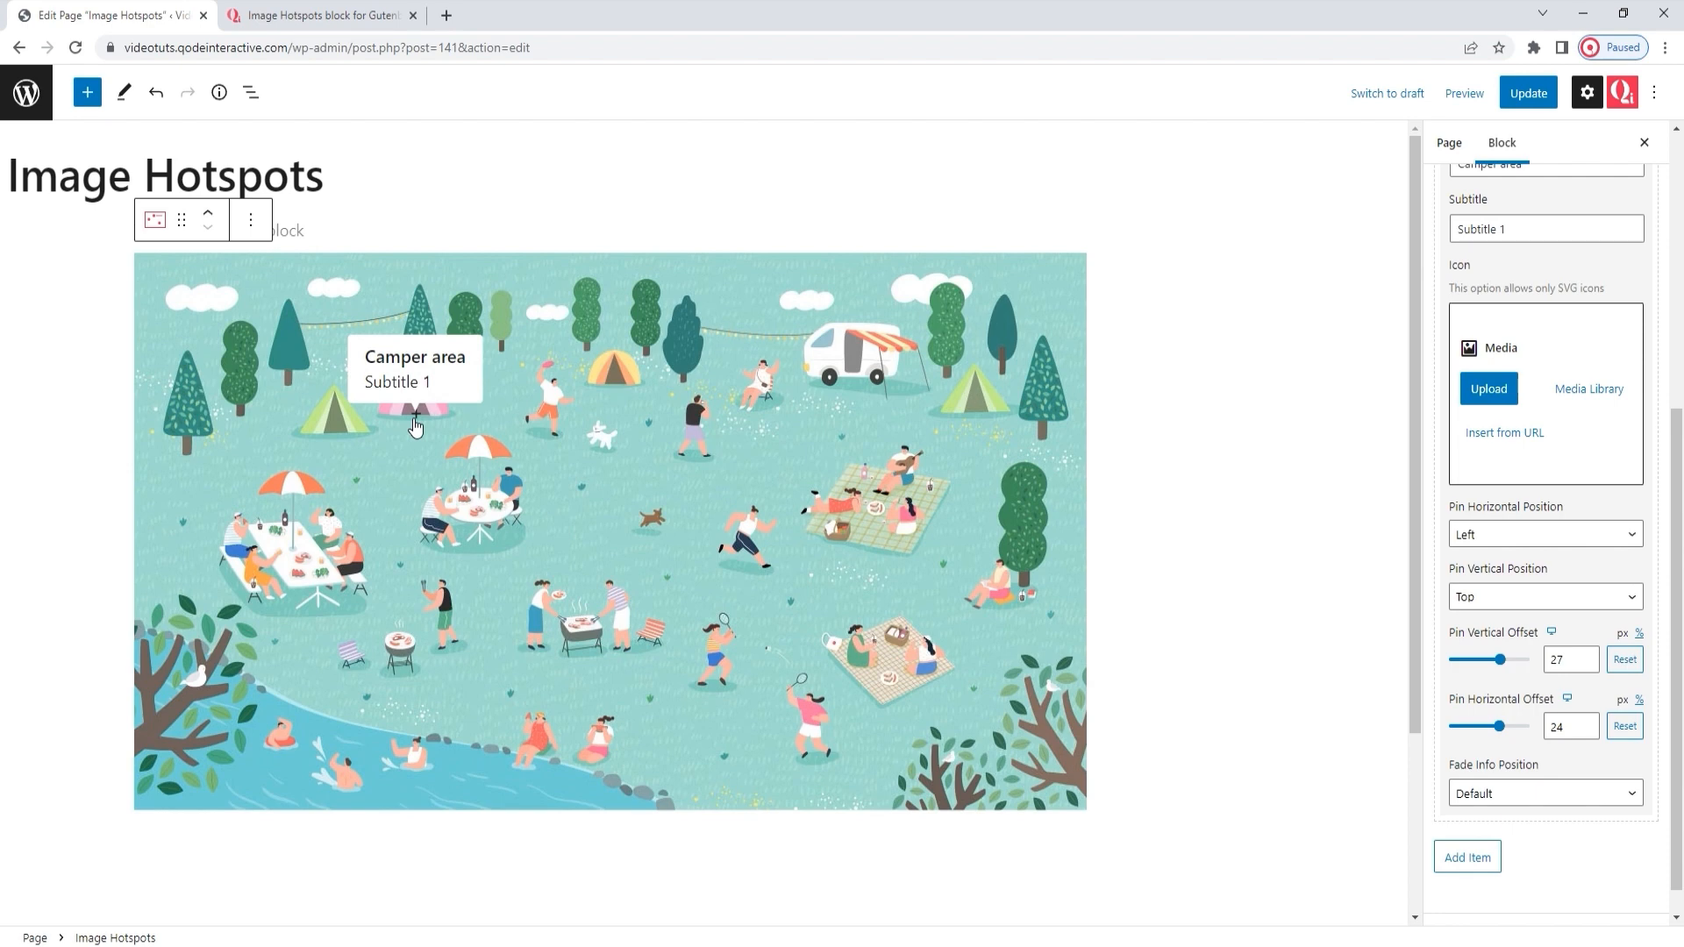
- Clear Item 1's subtitle so that its tooltip contains only the title
scroll(1567, 575, up, 2)
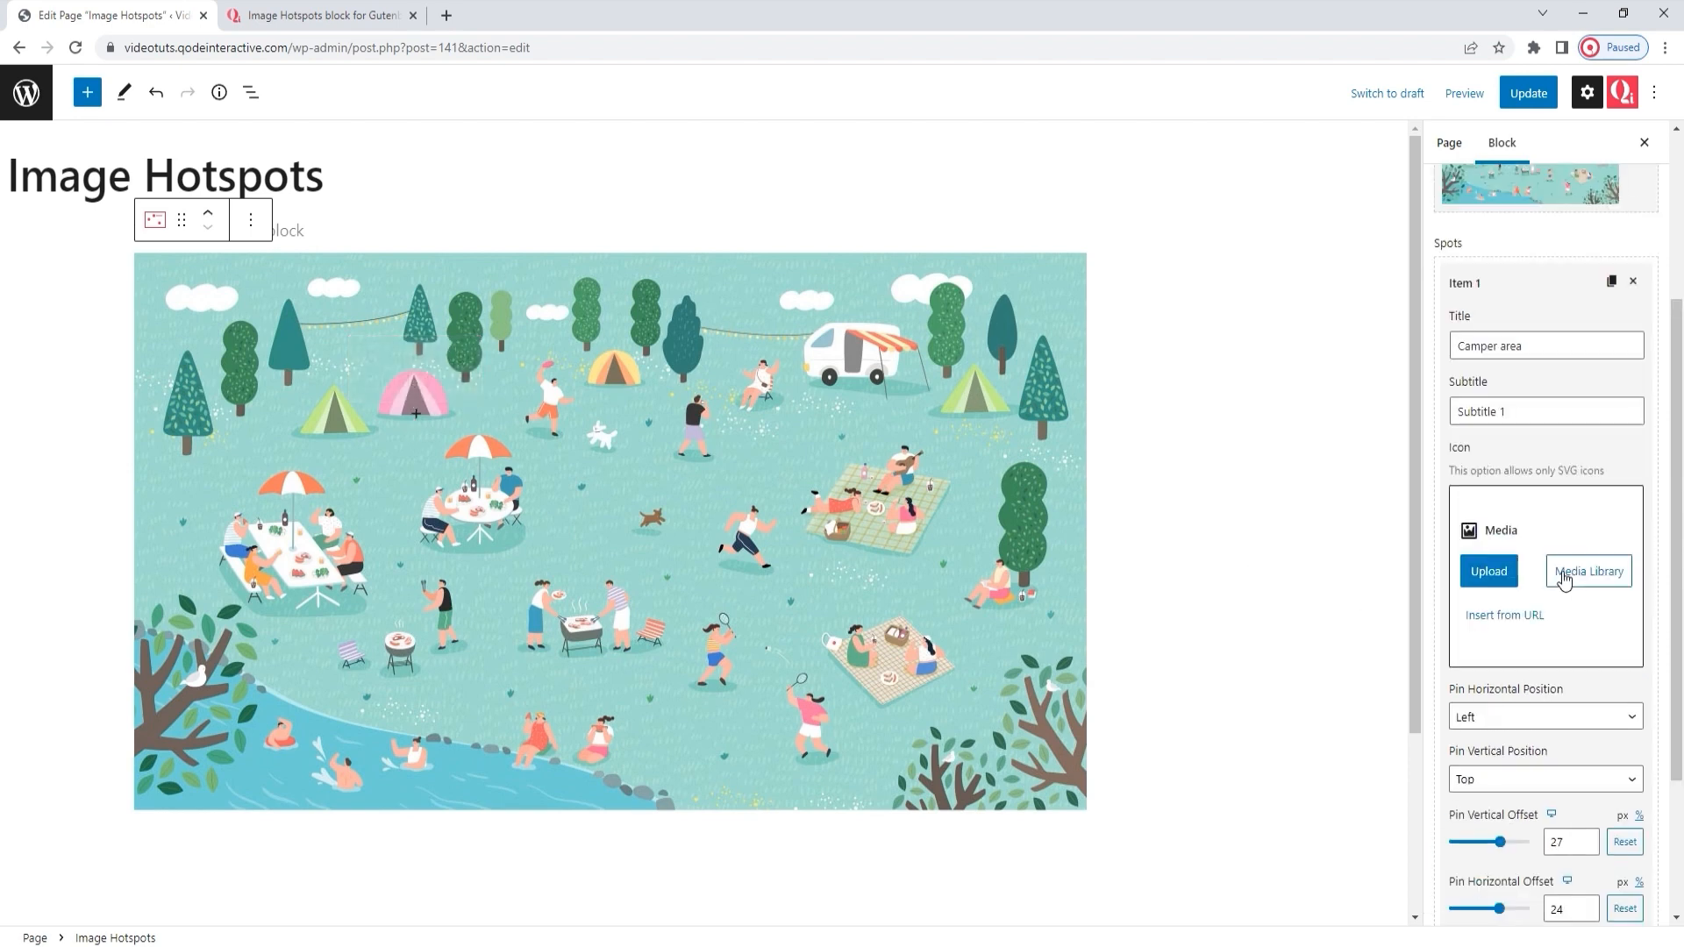
click(1502, 424)
key(ctrl+a)
key(BackSpace)
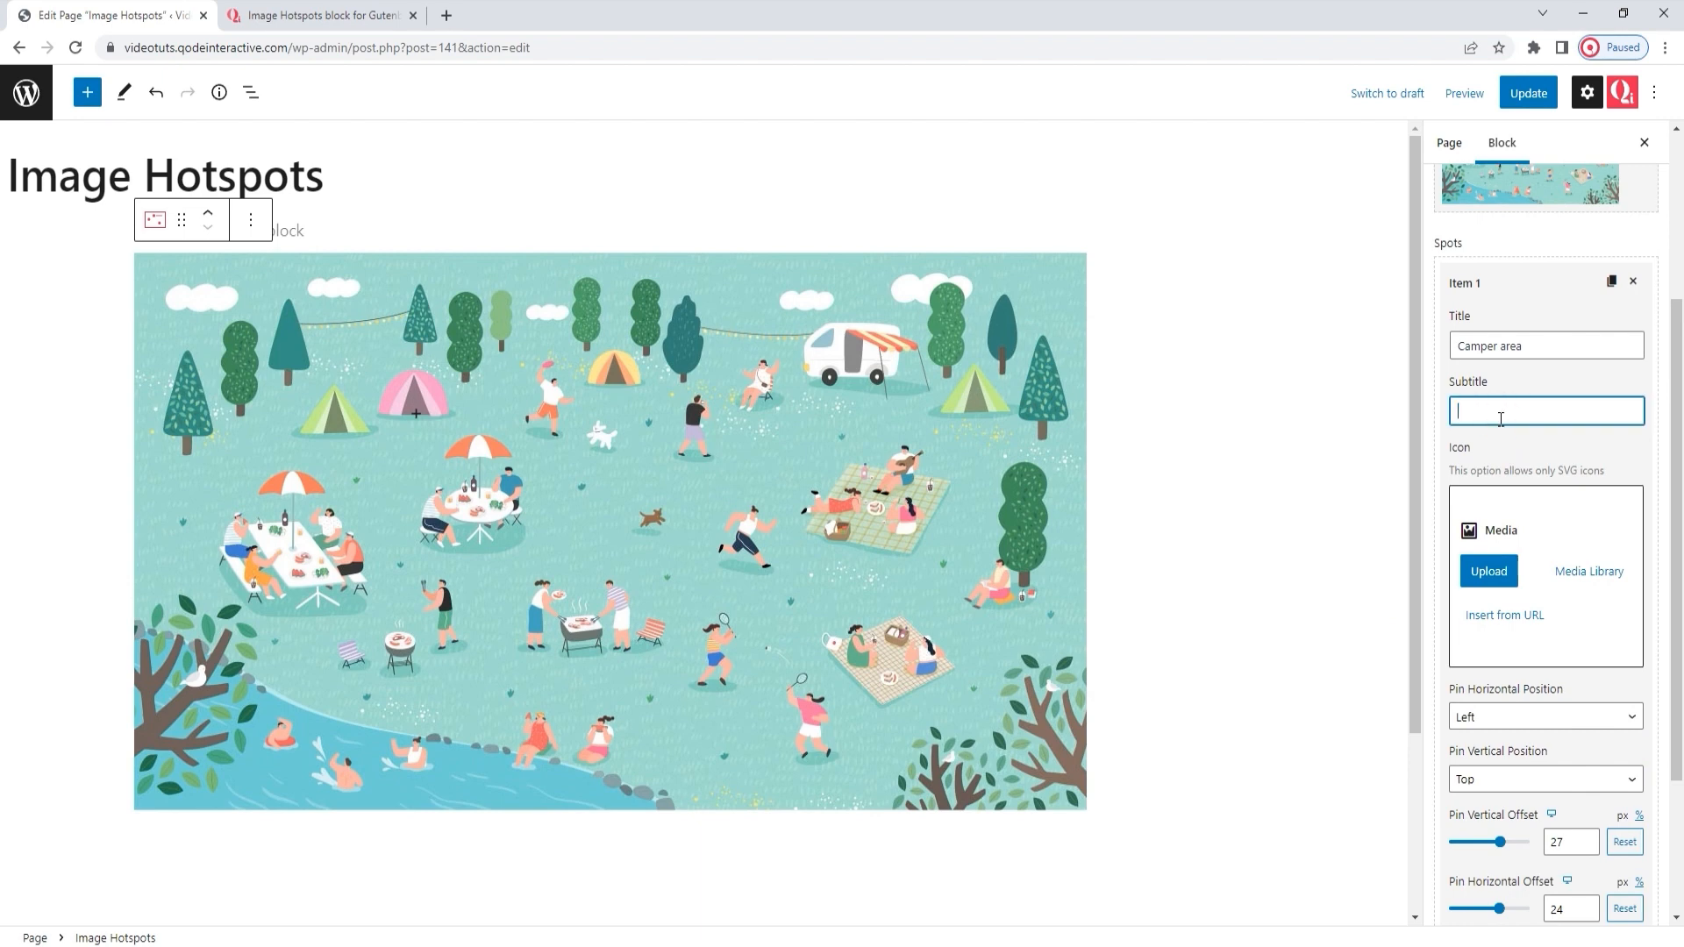
click(1512, 378)
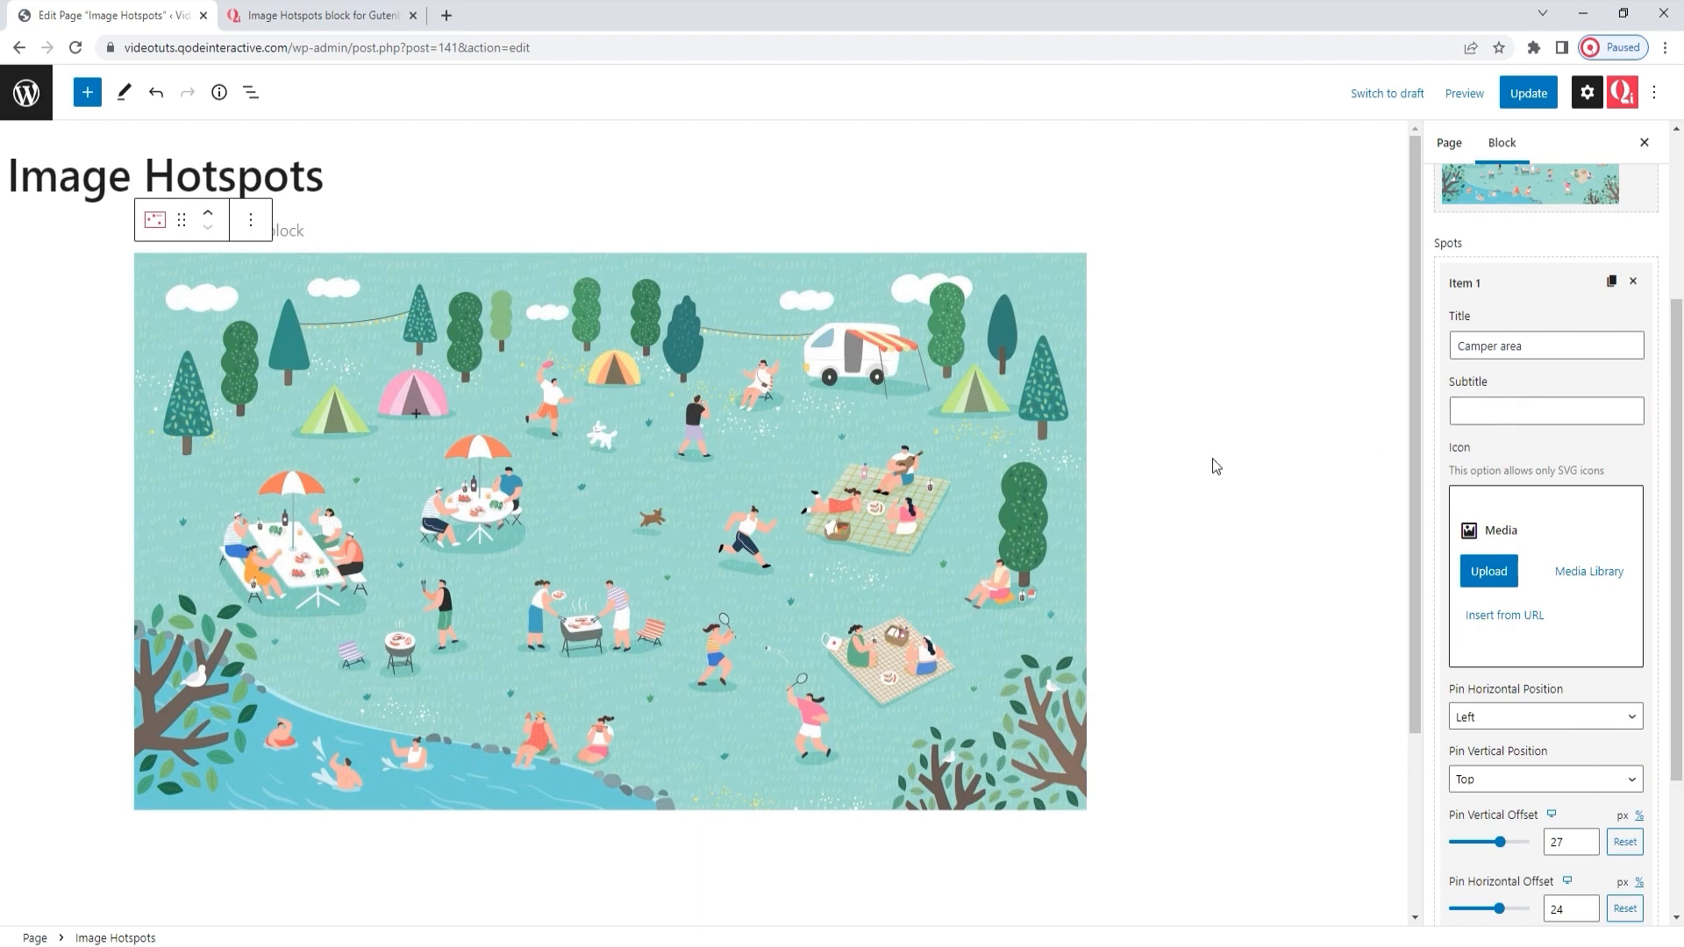
mouse_move(417, 419)
- Try the Top, Right, Bottom and Left options for Item 1's Fade Info Position, and return it to Default
scroll(1566, 514, down, 2)
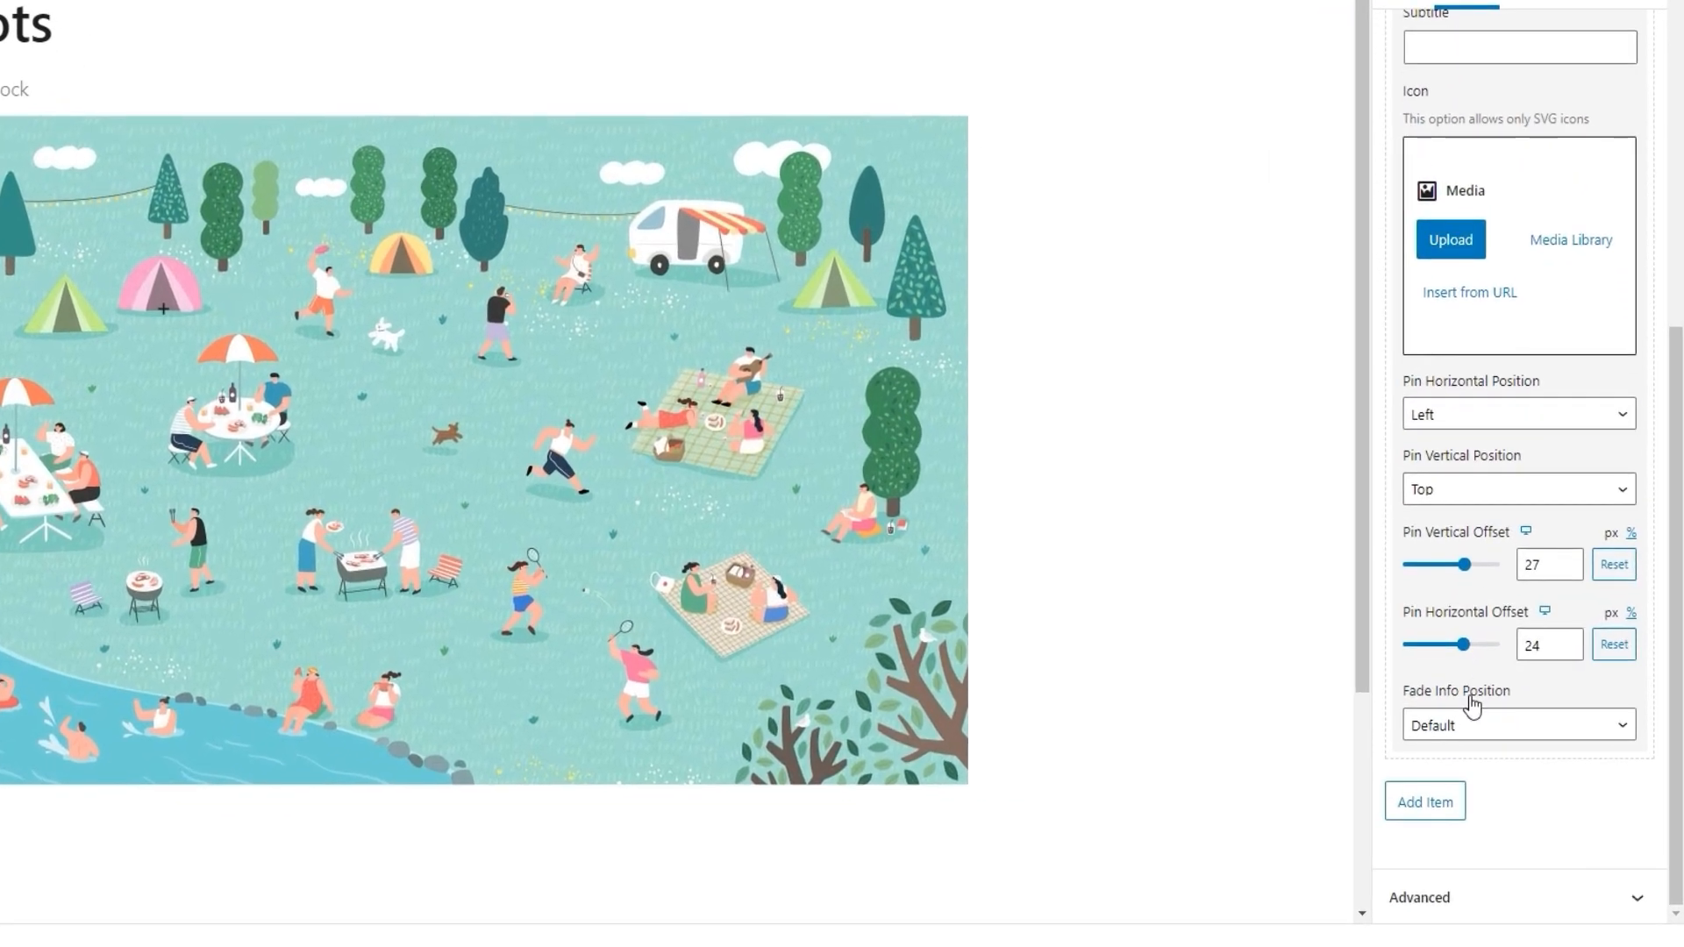
click(1493, 726)
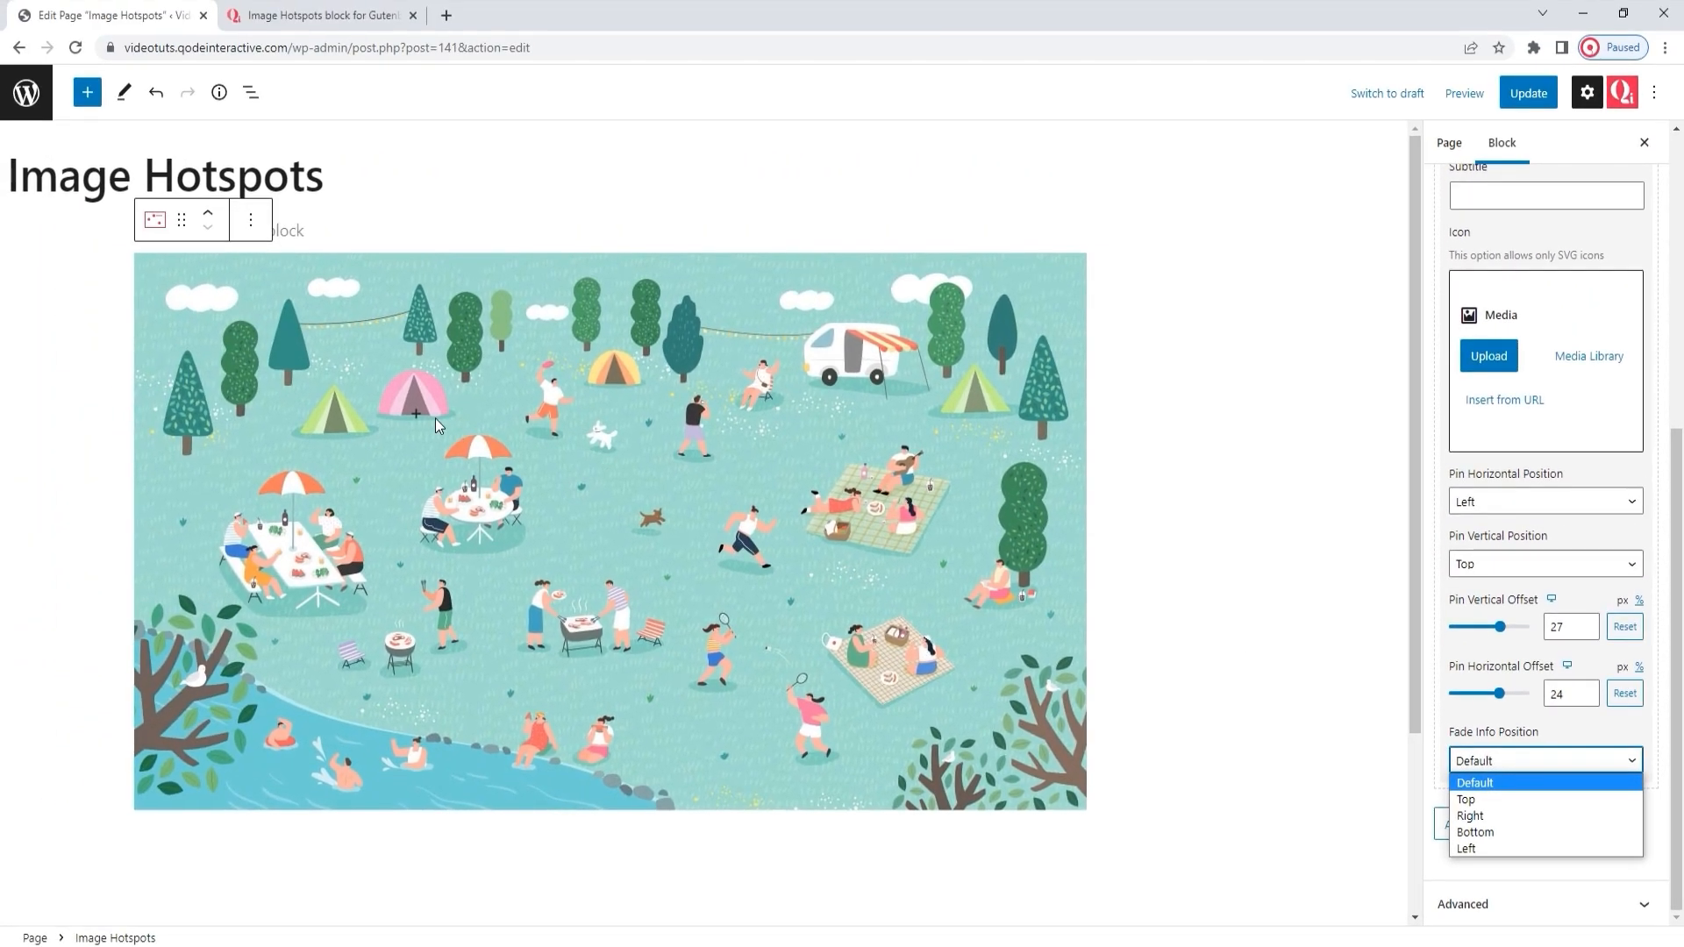
mouse_move(154, 298)
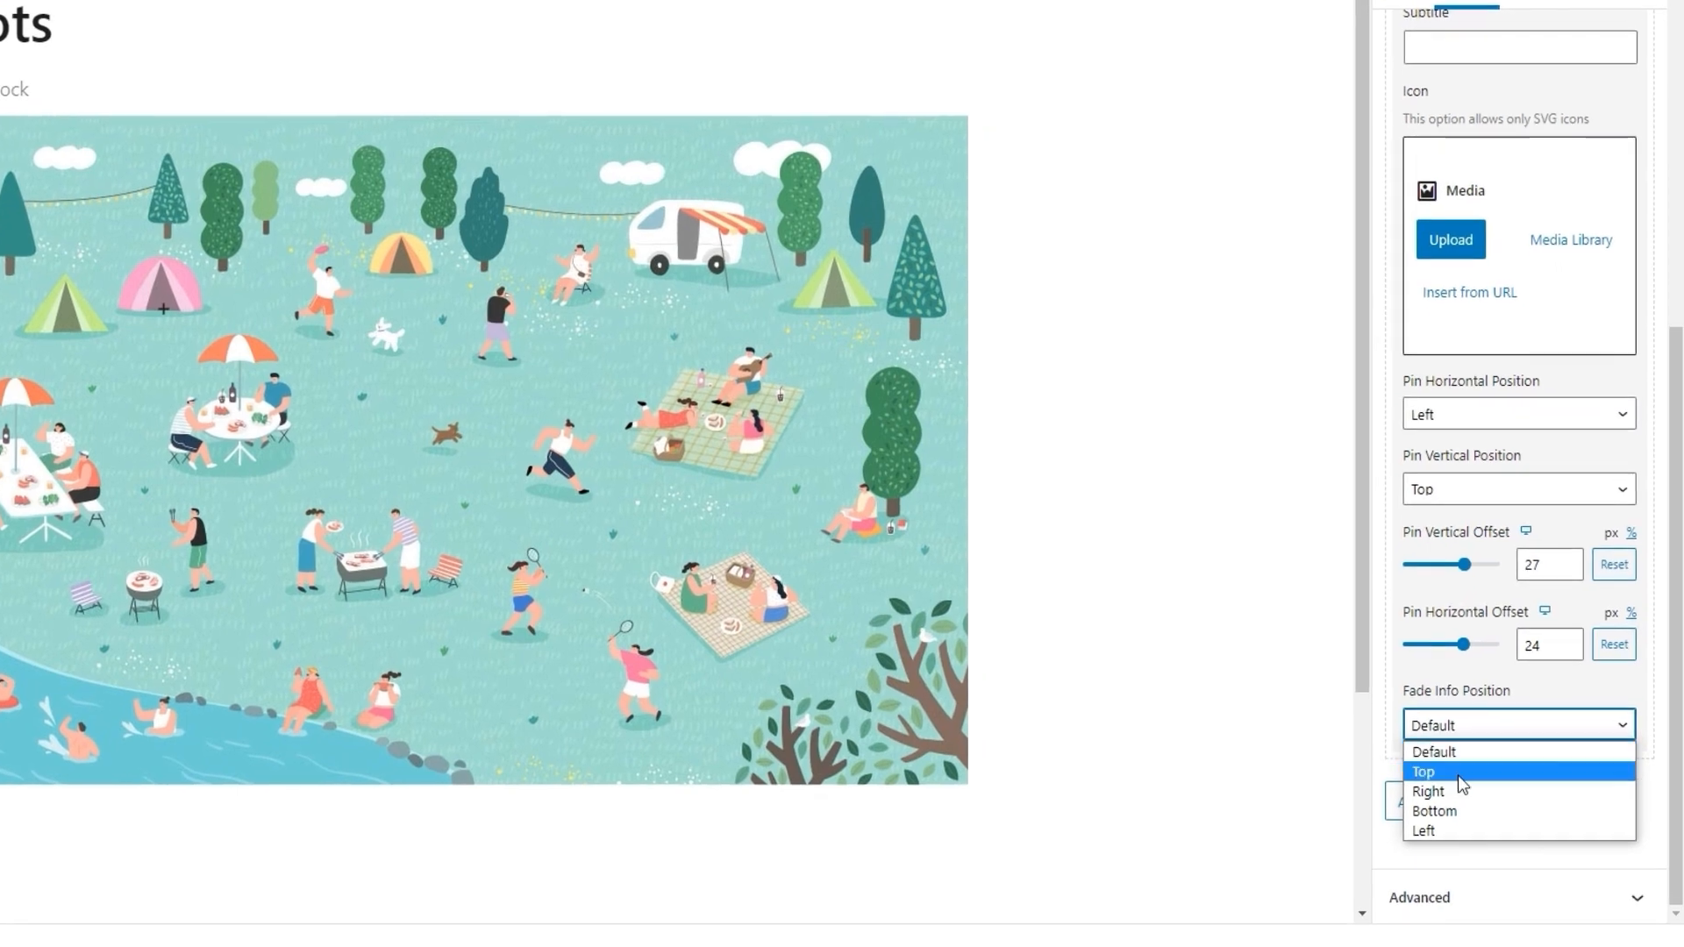
click(1465, 799)
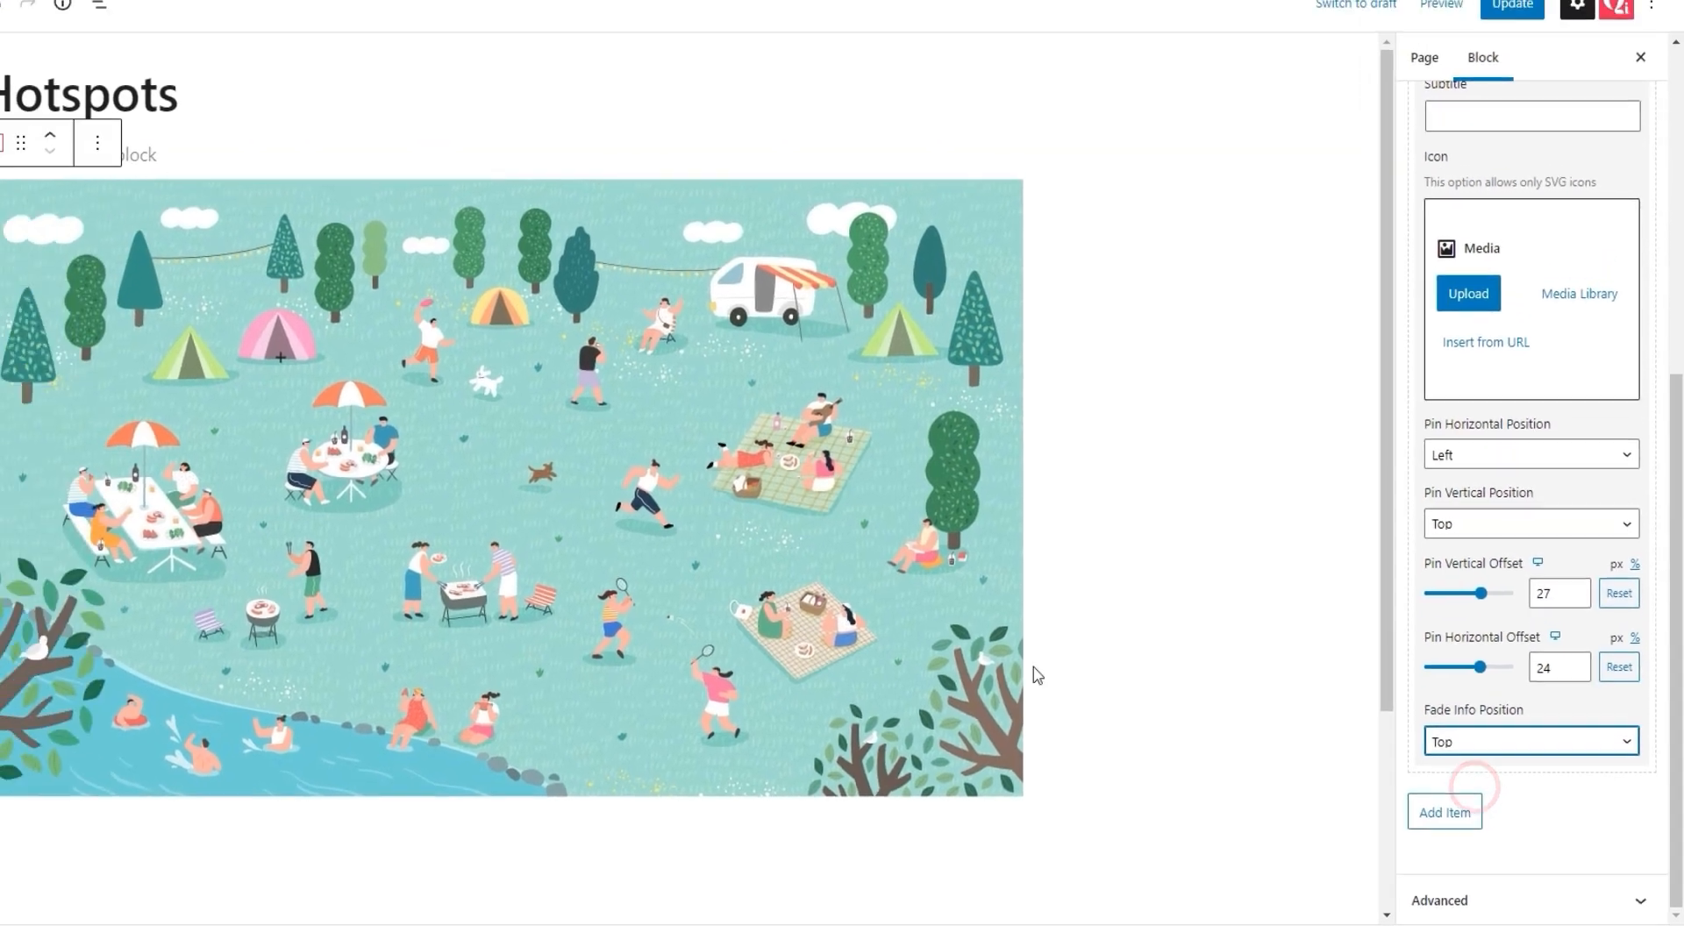
mouse_move(274, 362)
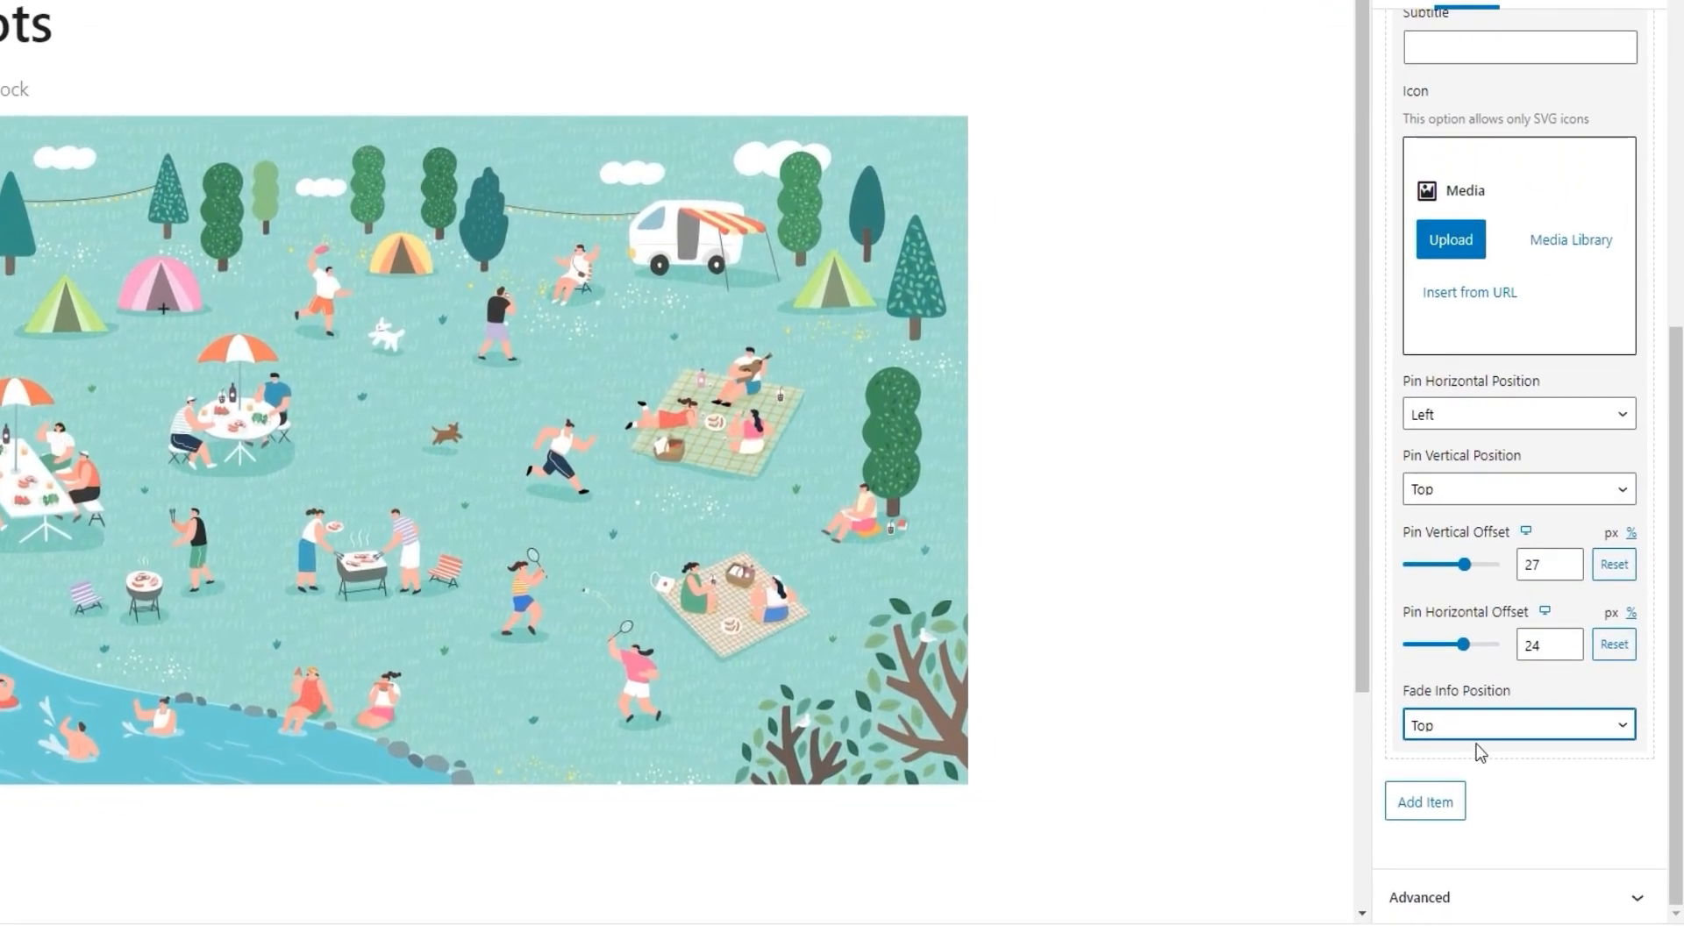
click(1515, 762)
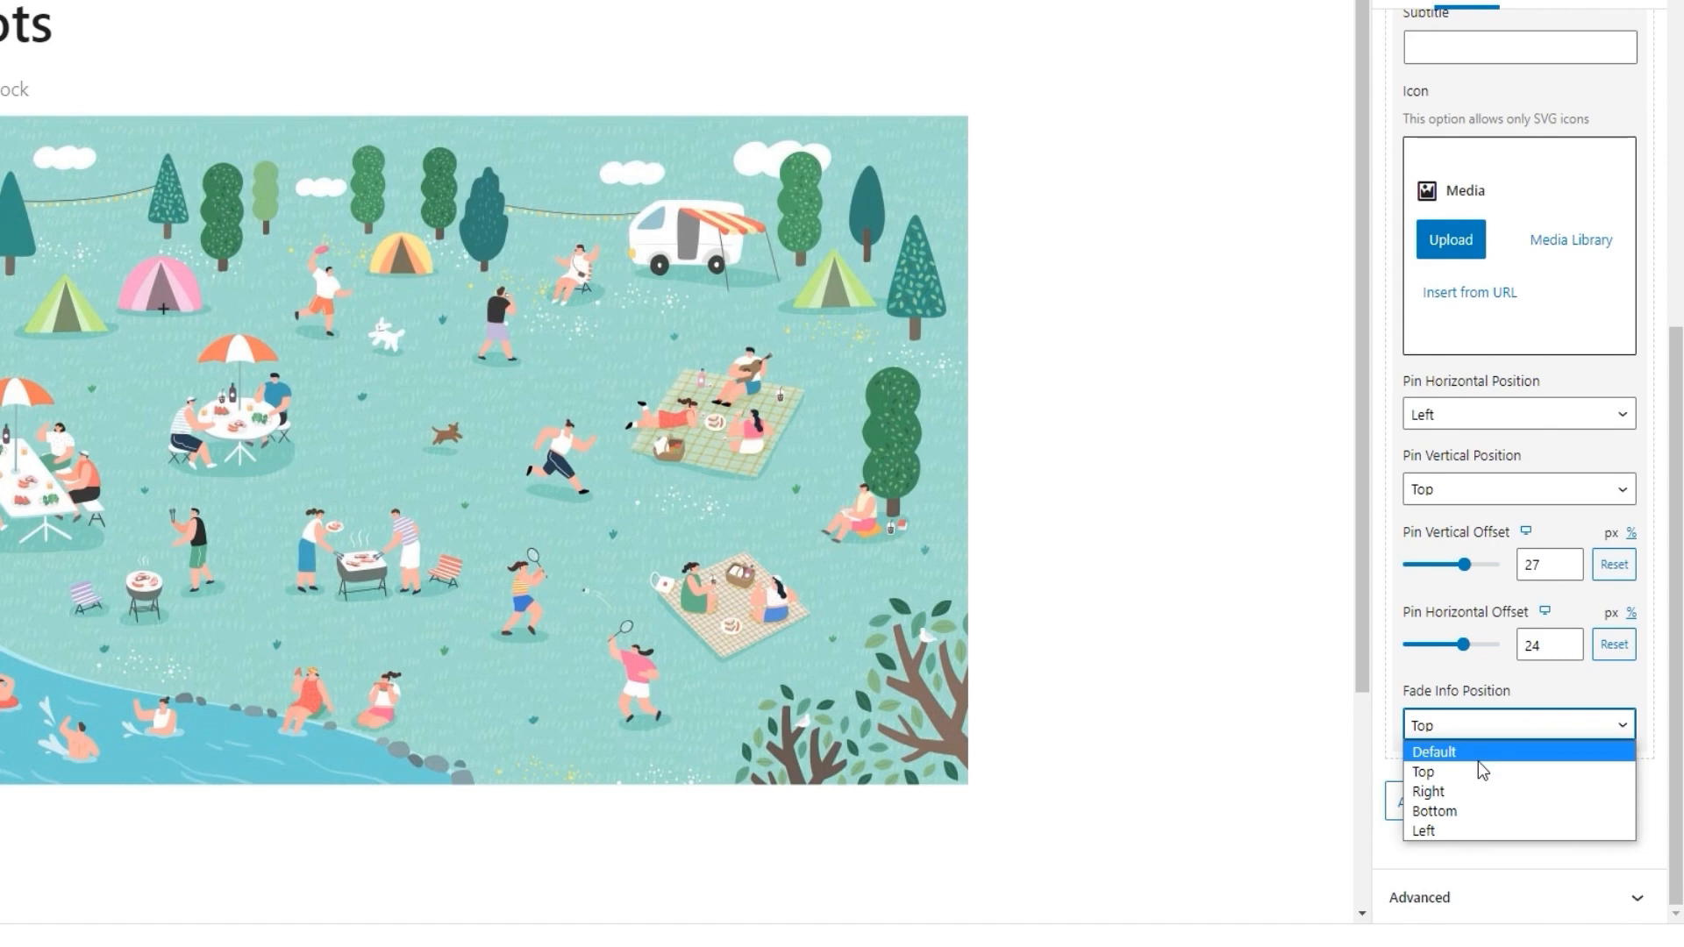
click(1481, 792)
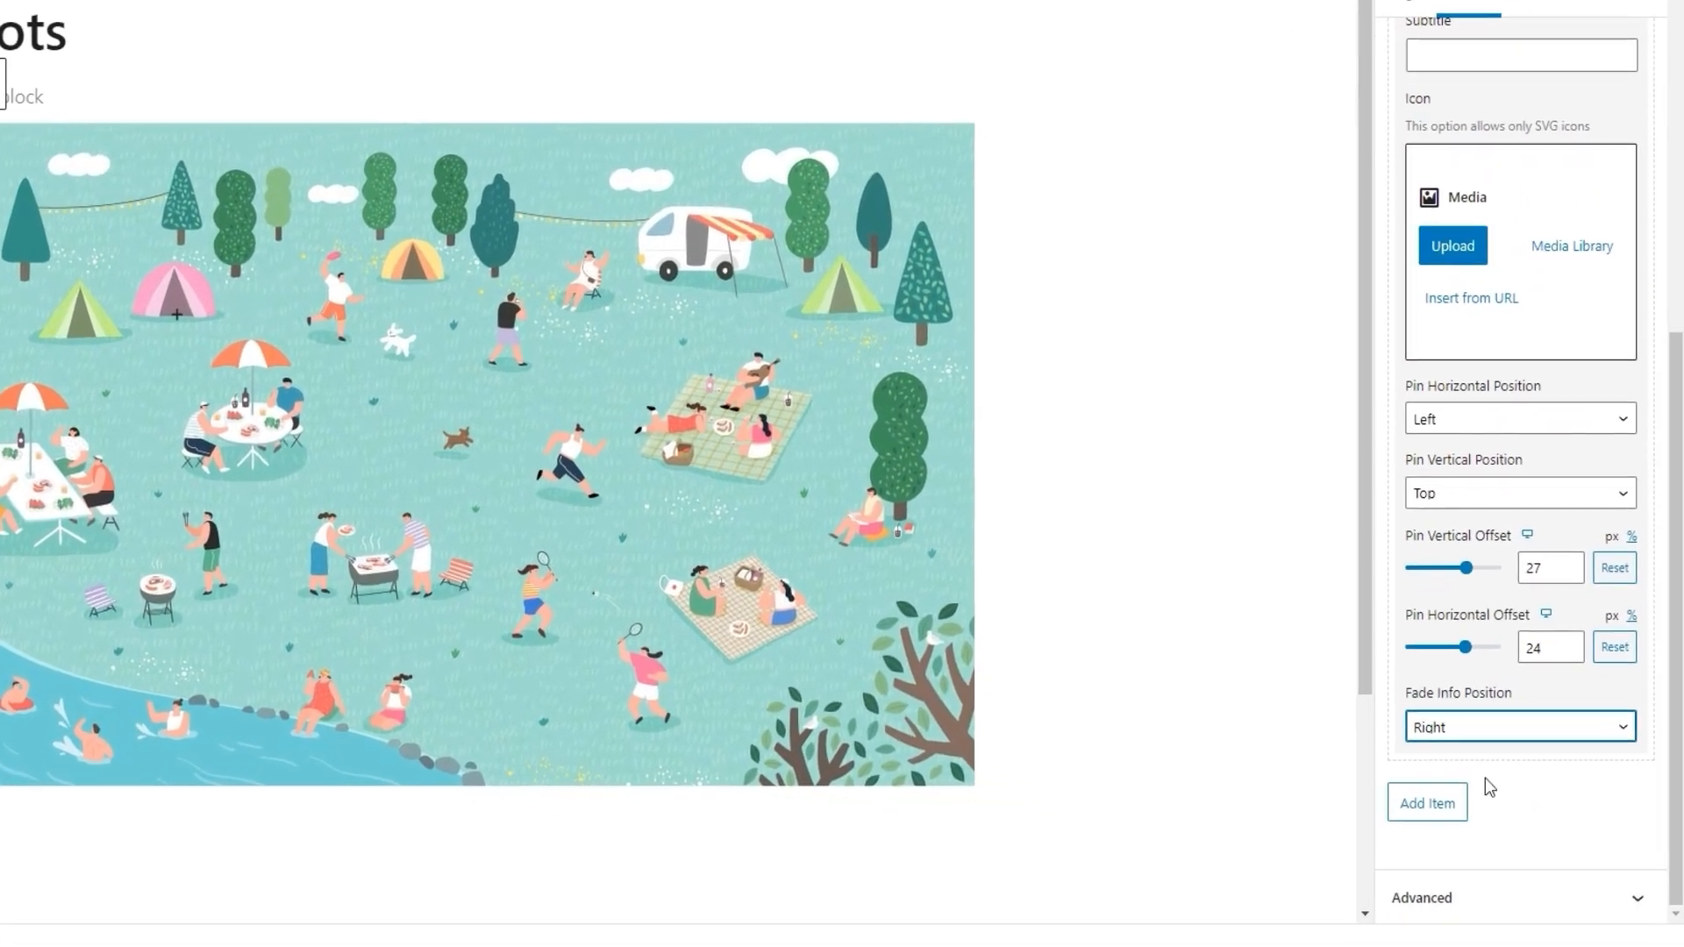
click(1482, 727)
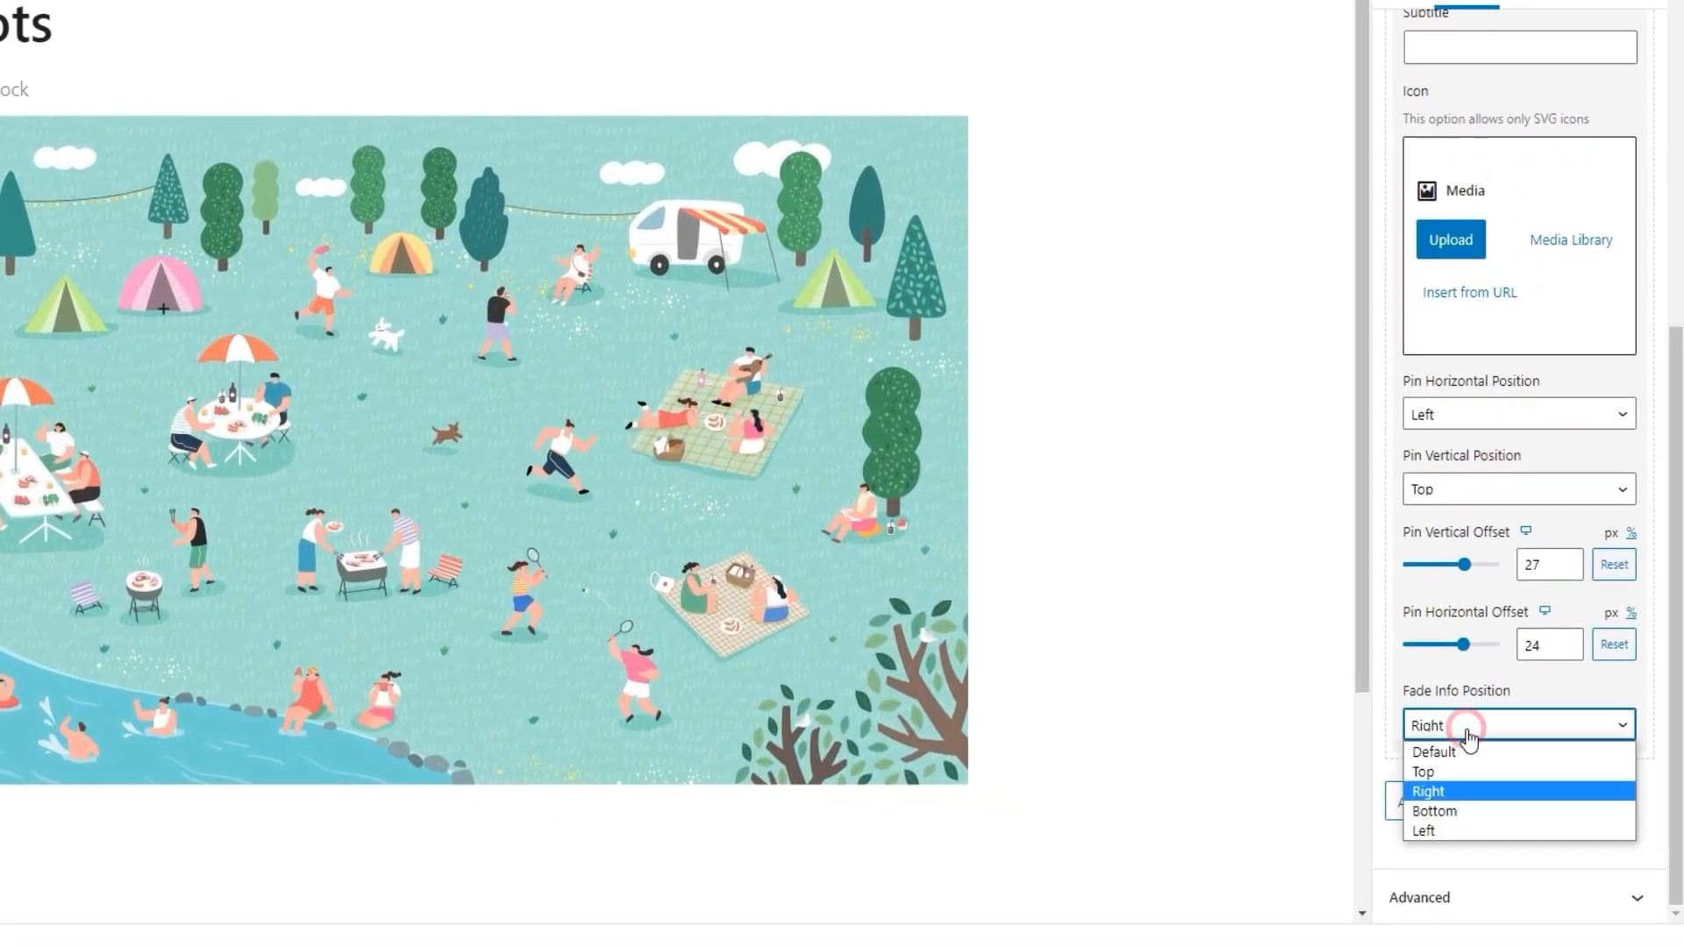
click(1461, 812)
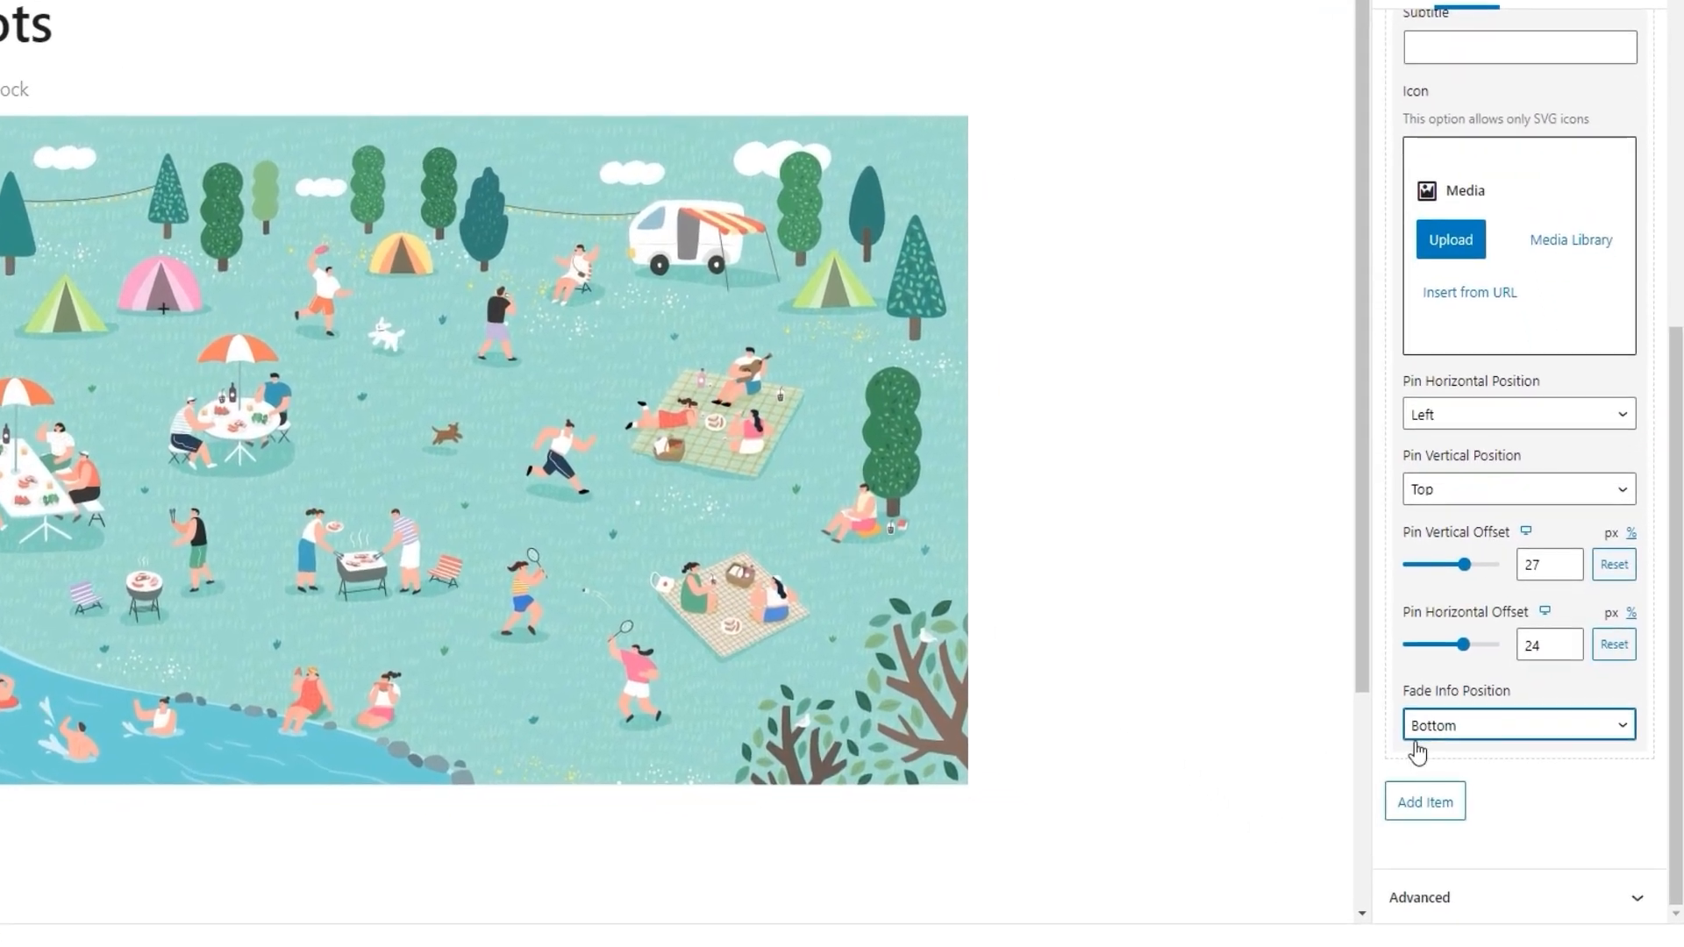
click(1433, 747)
click(1450, 837)
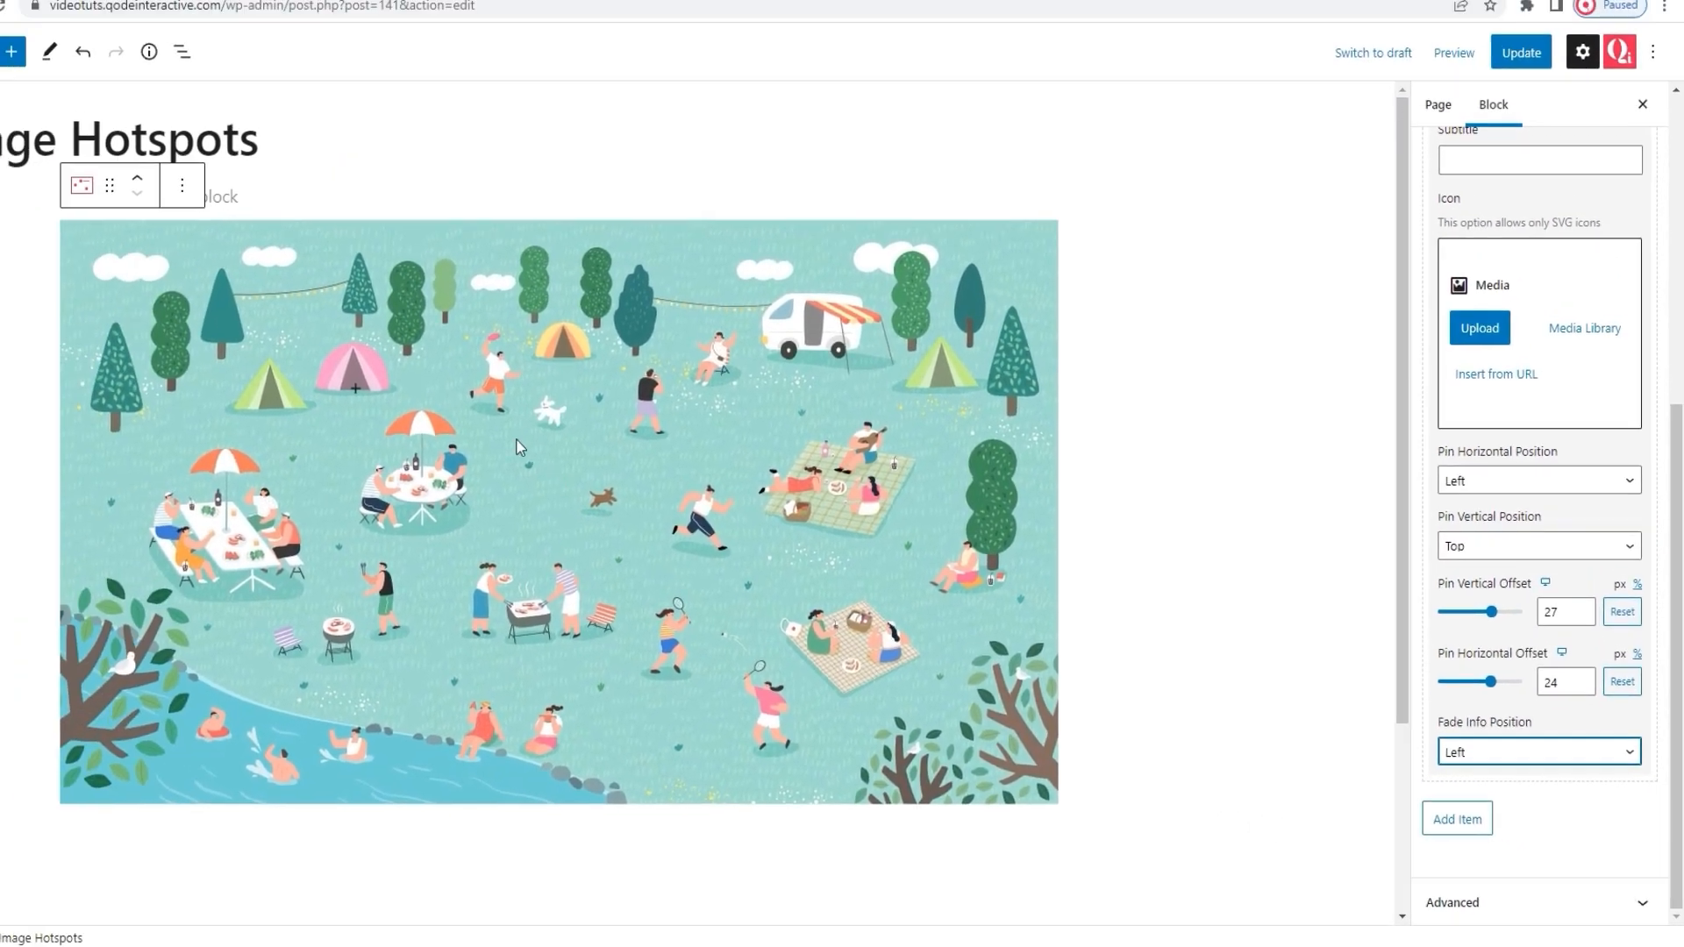
mouse_move(164, 315)
click(1462, 761)
click(1500, 783)
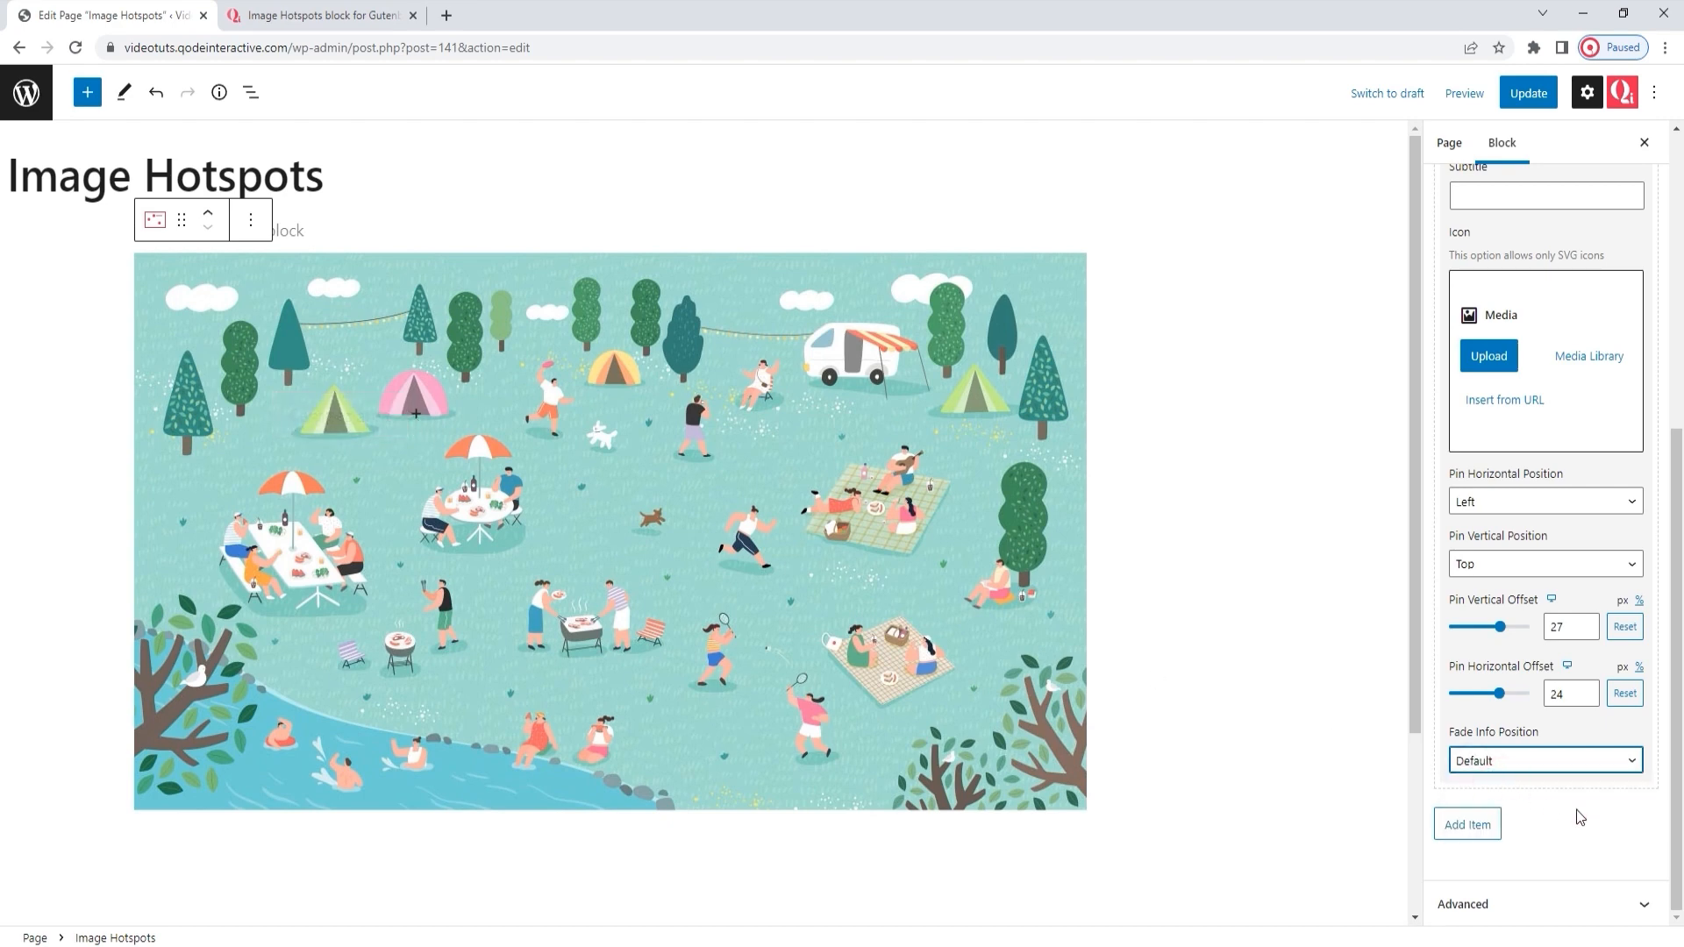
- Use interactive-hotspots-plus.svg from the media library as the block's pin icon
scroll(1579, 815, up, 5)
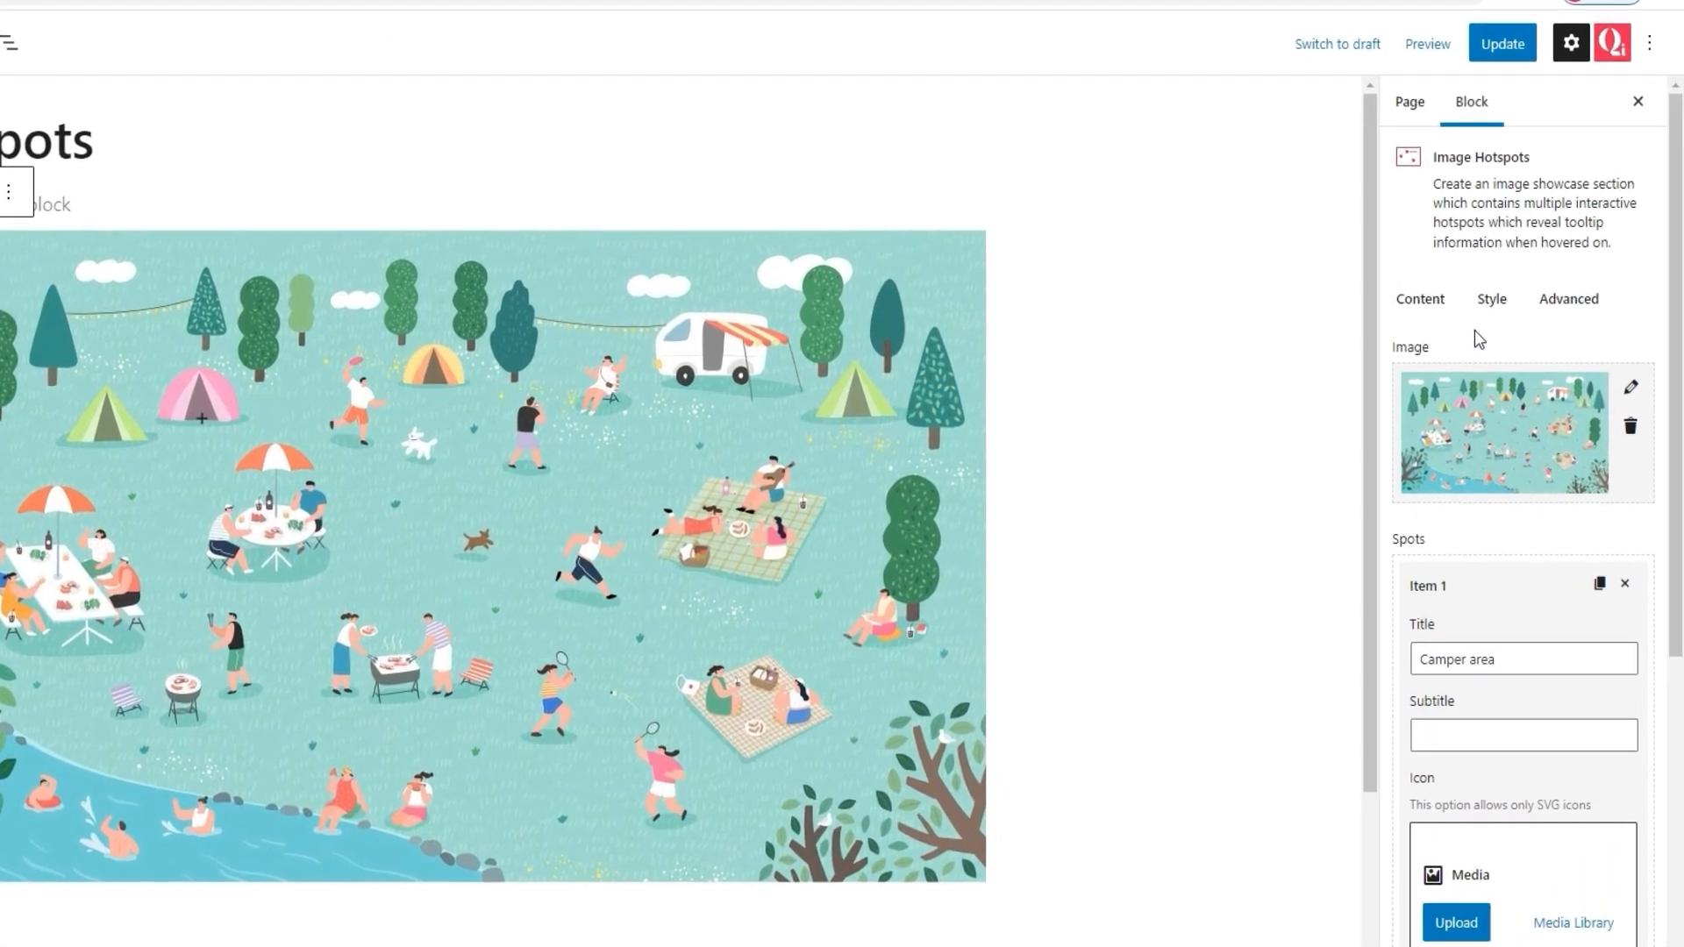
click(1519, 311)
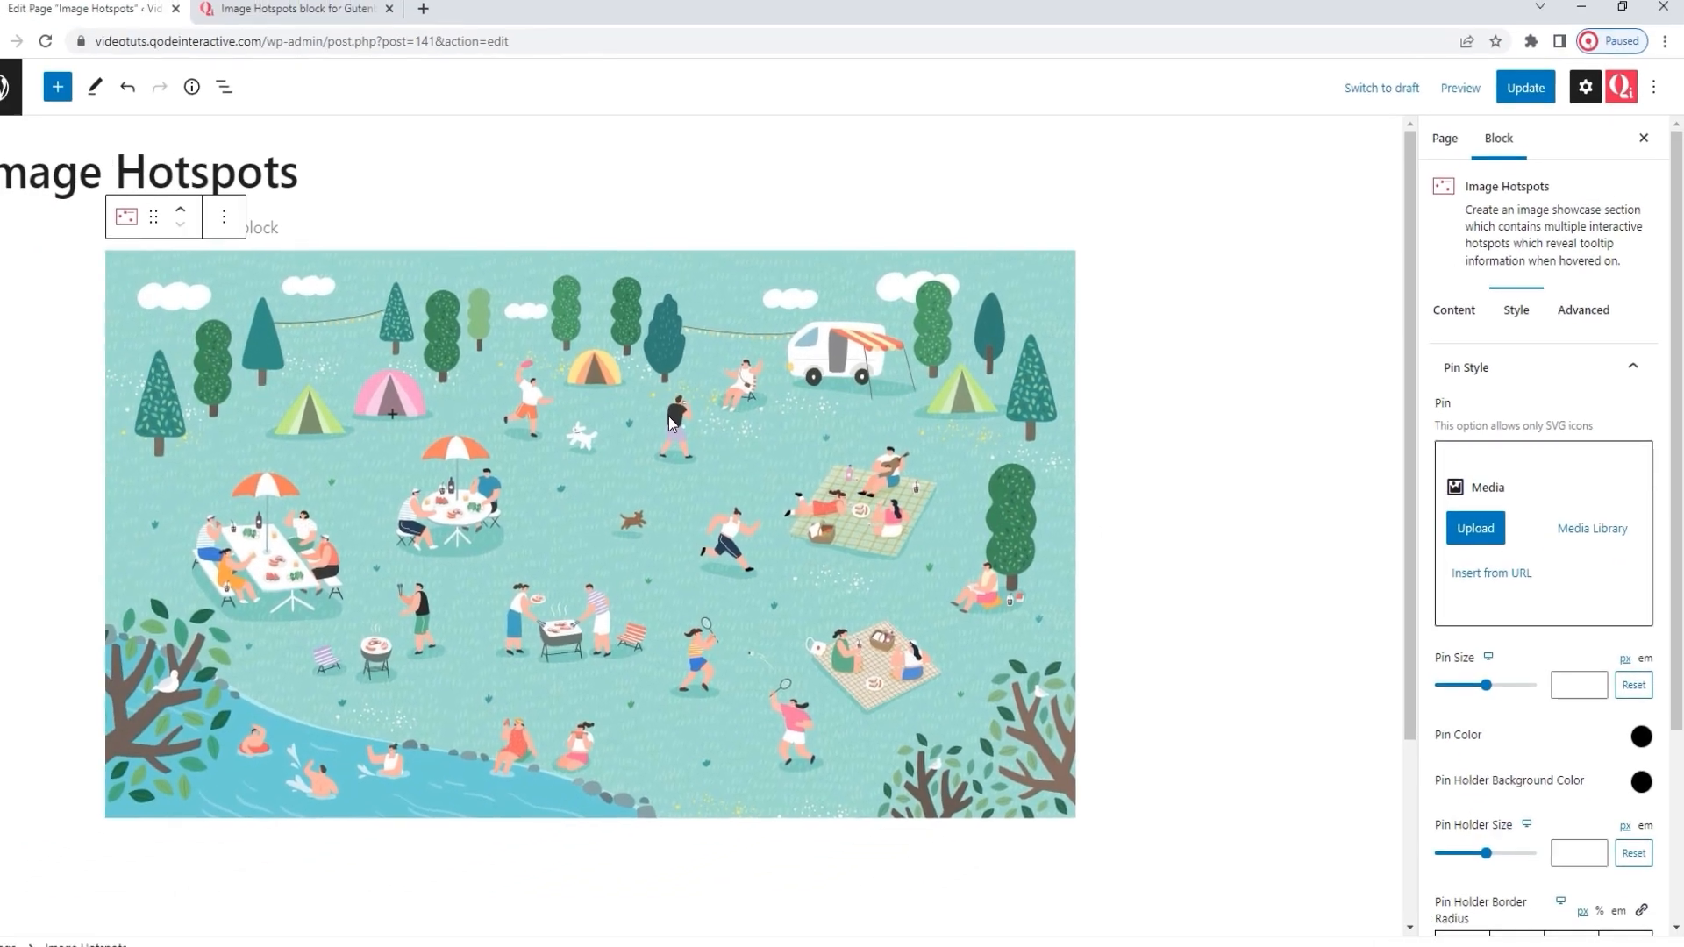
mouse_move(163, 420)
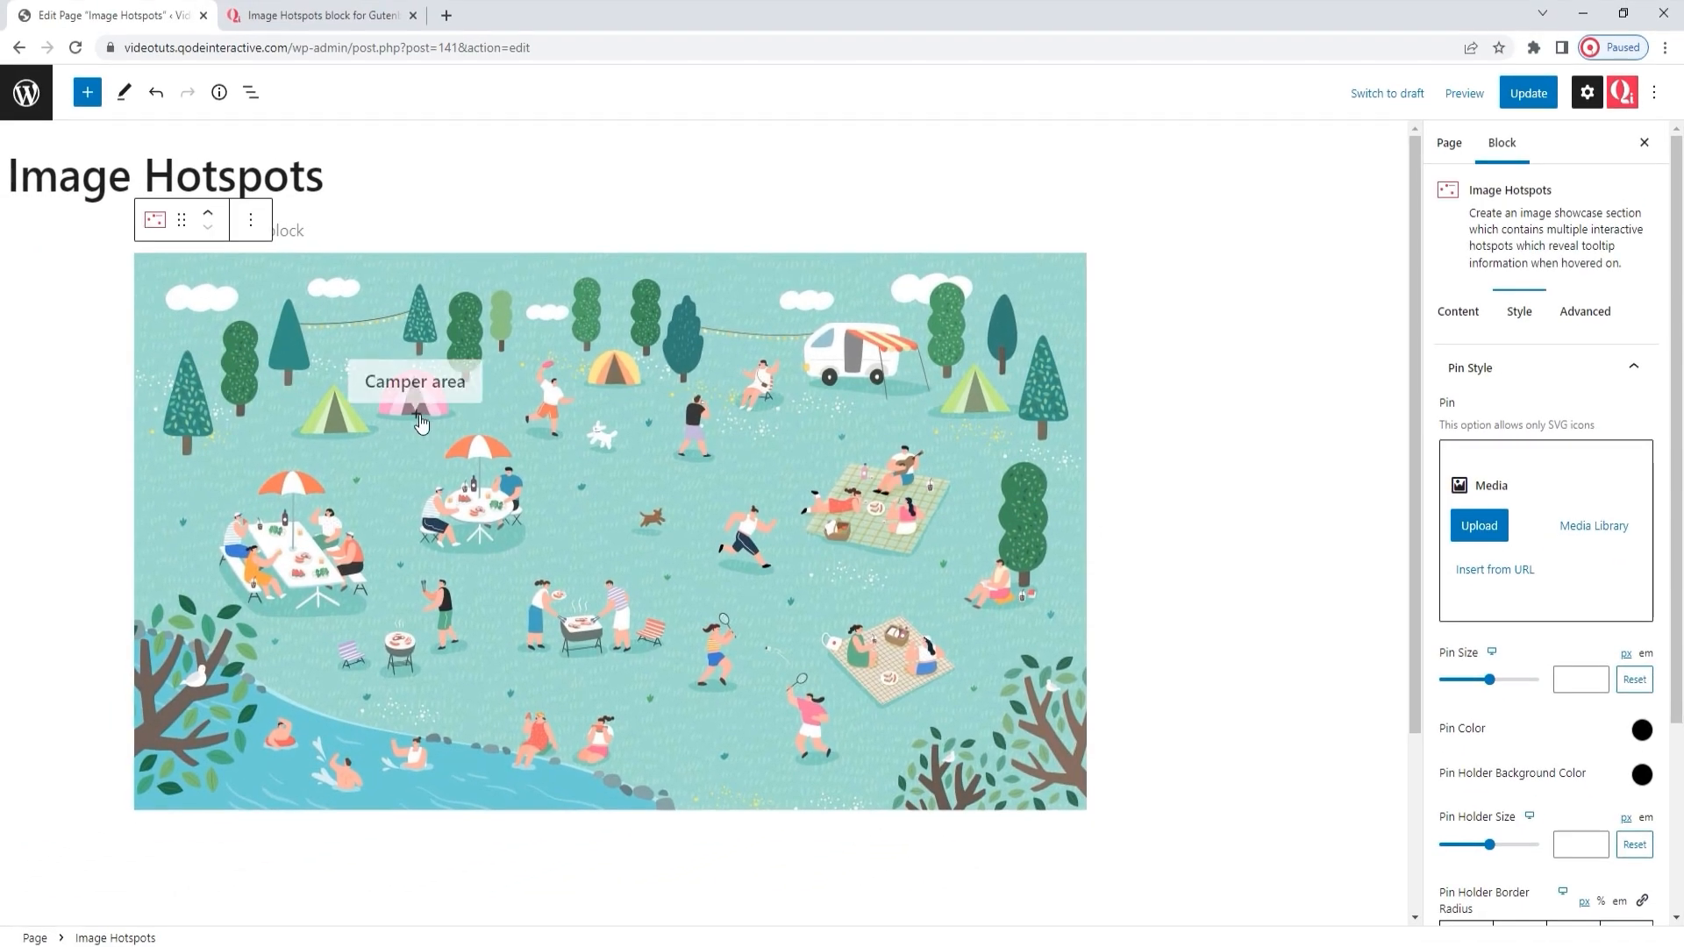
click(1578, 536)
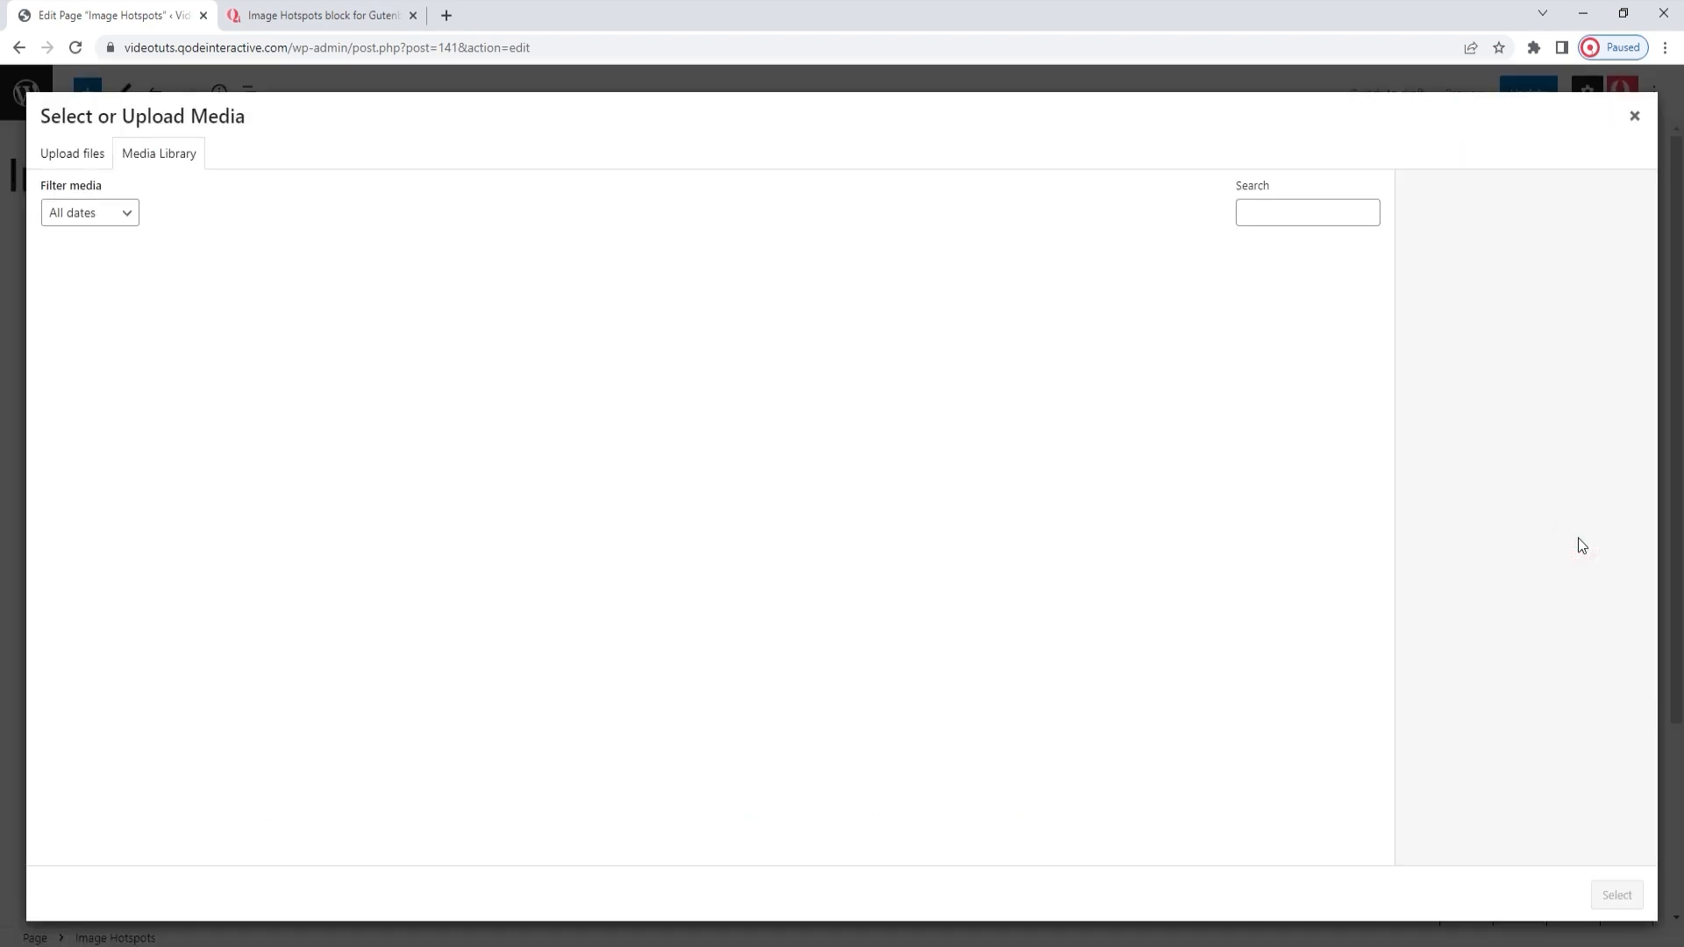
click(115, 324)
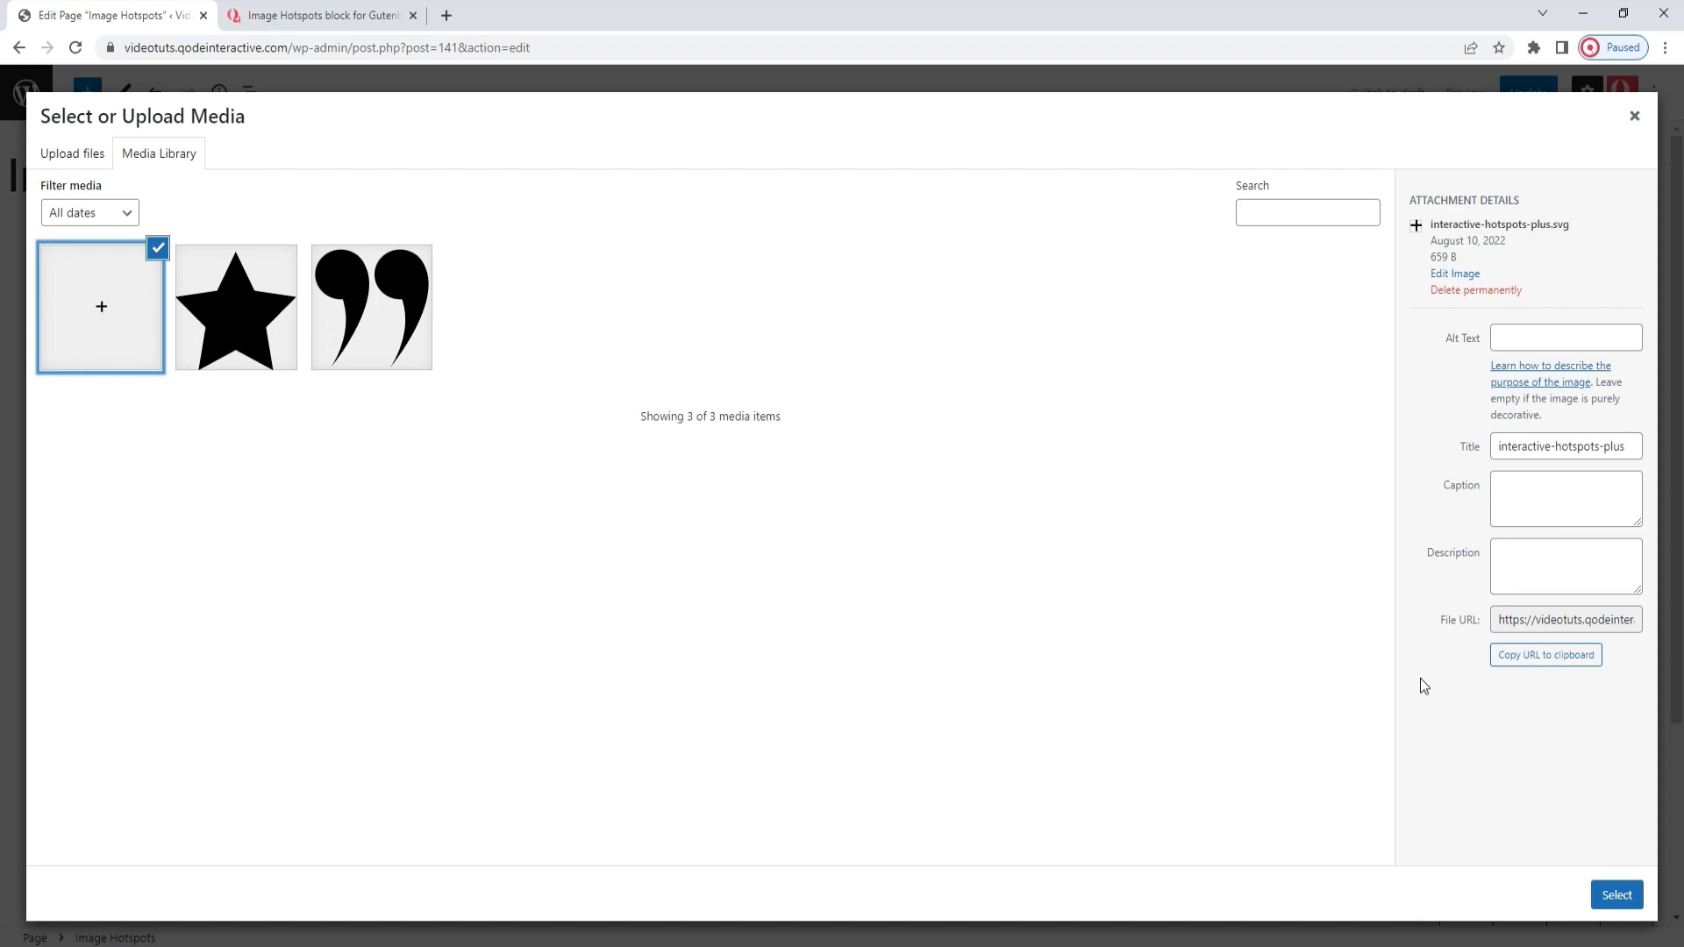
click(1624, 896)
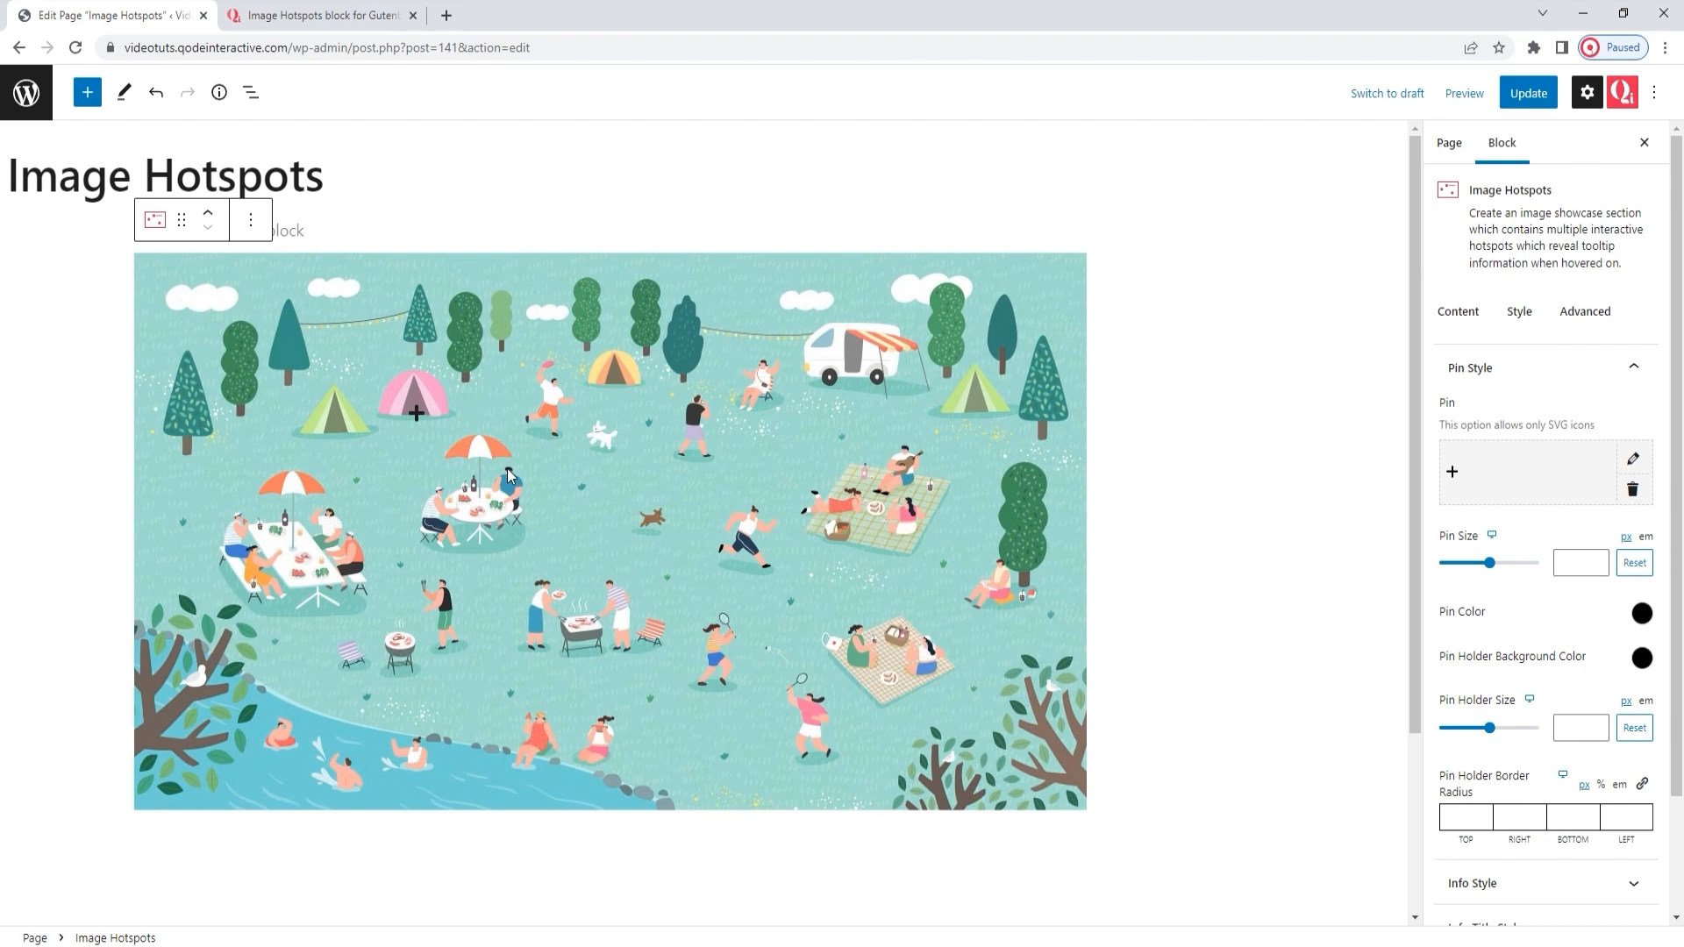
- Duplicate hotspot Item 1 and expand the settings of the copy, Item 2
click(1445, 323)
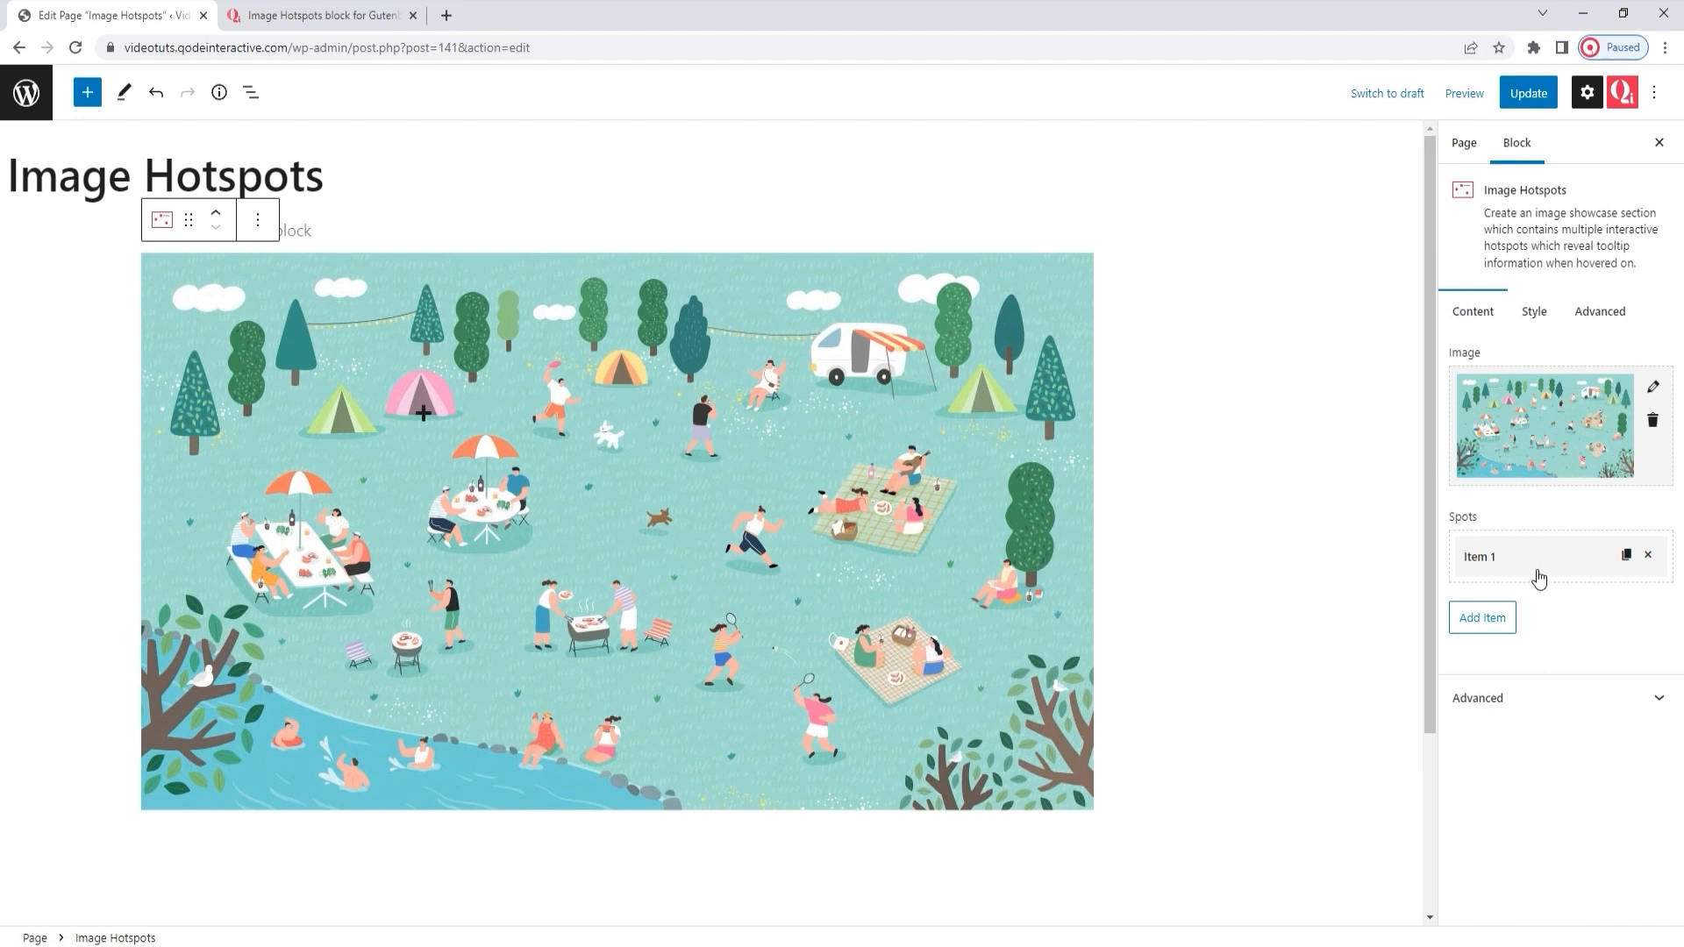
click(1627, 561)
click(1530, 607)
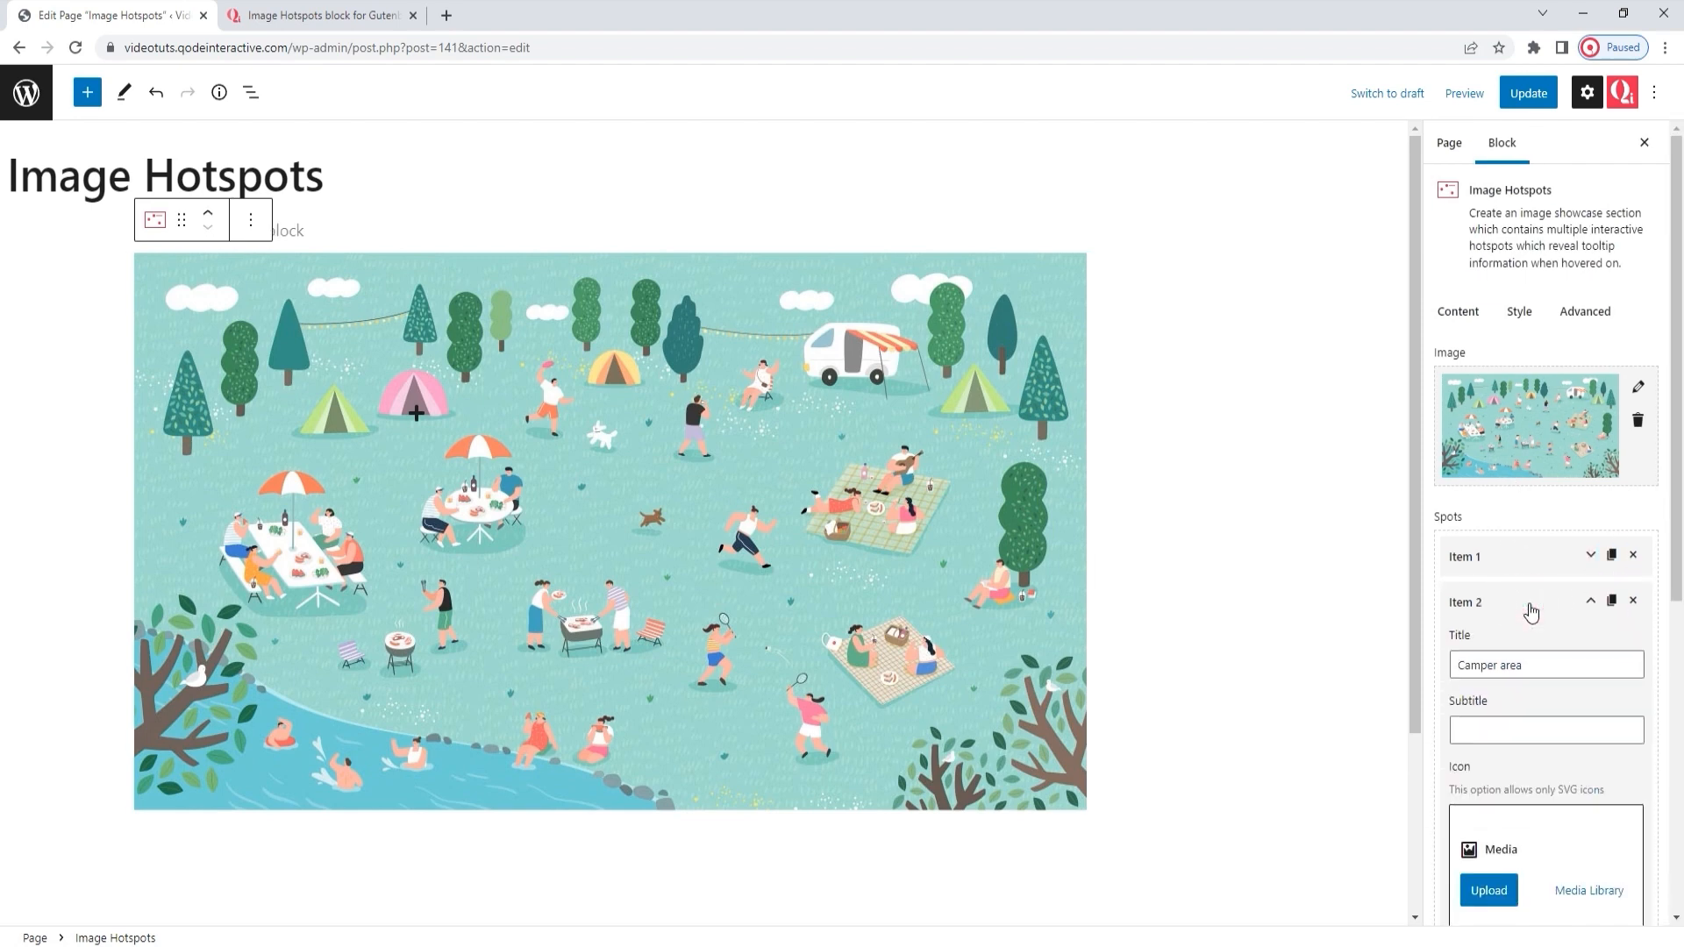
scroll(1530, 607, down, 2)
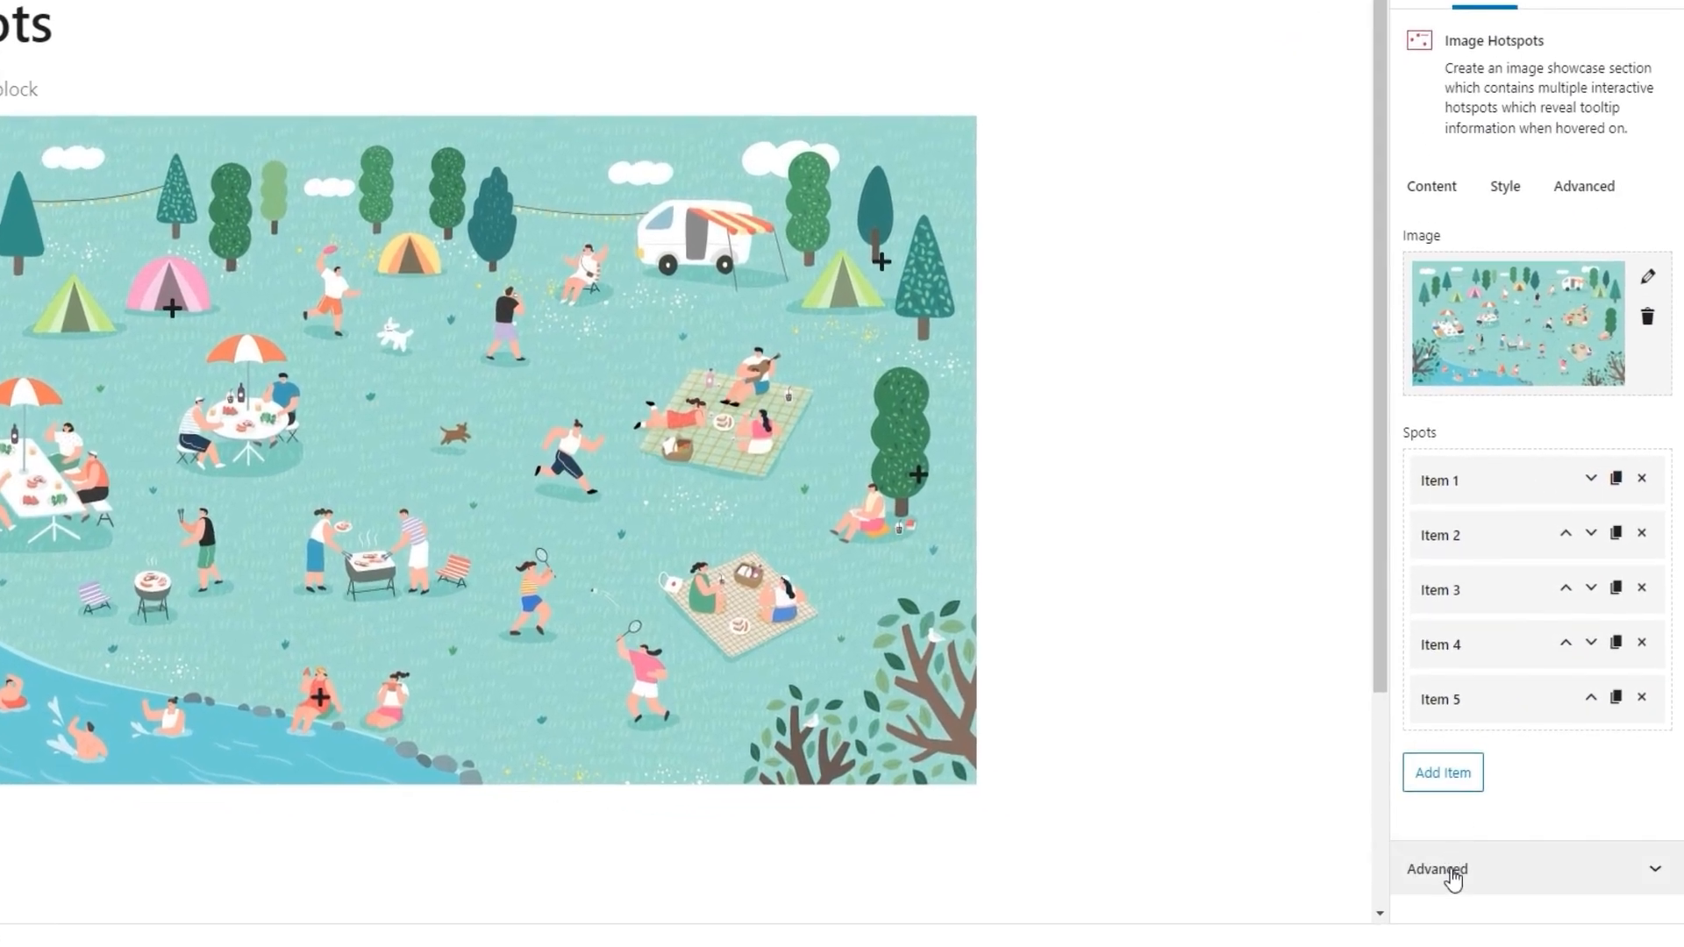
- Expand the block's Advanced section to view the additional CSS class option
click(1552, 884)
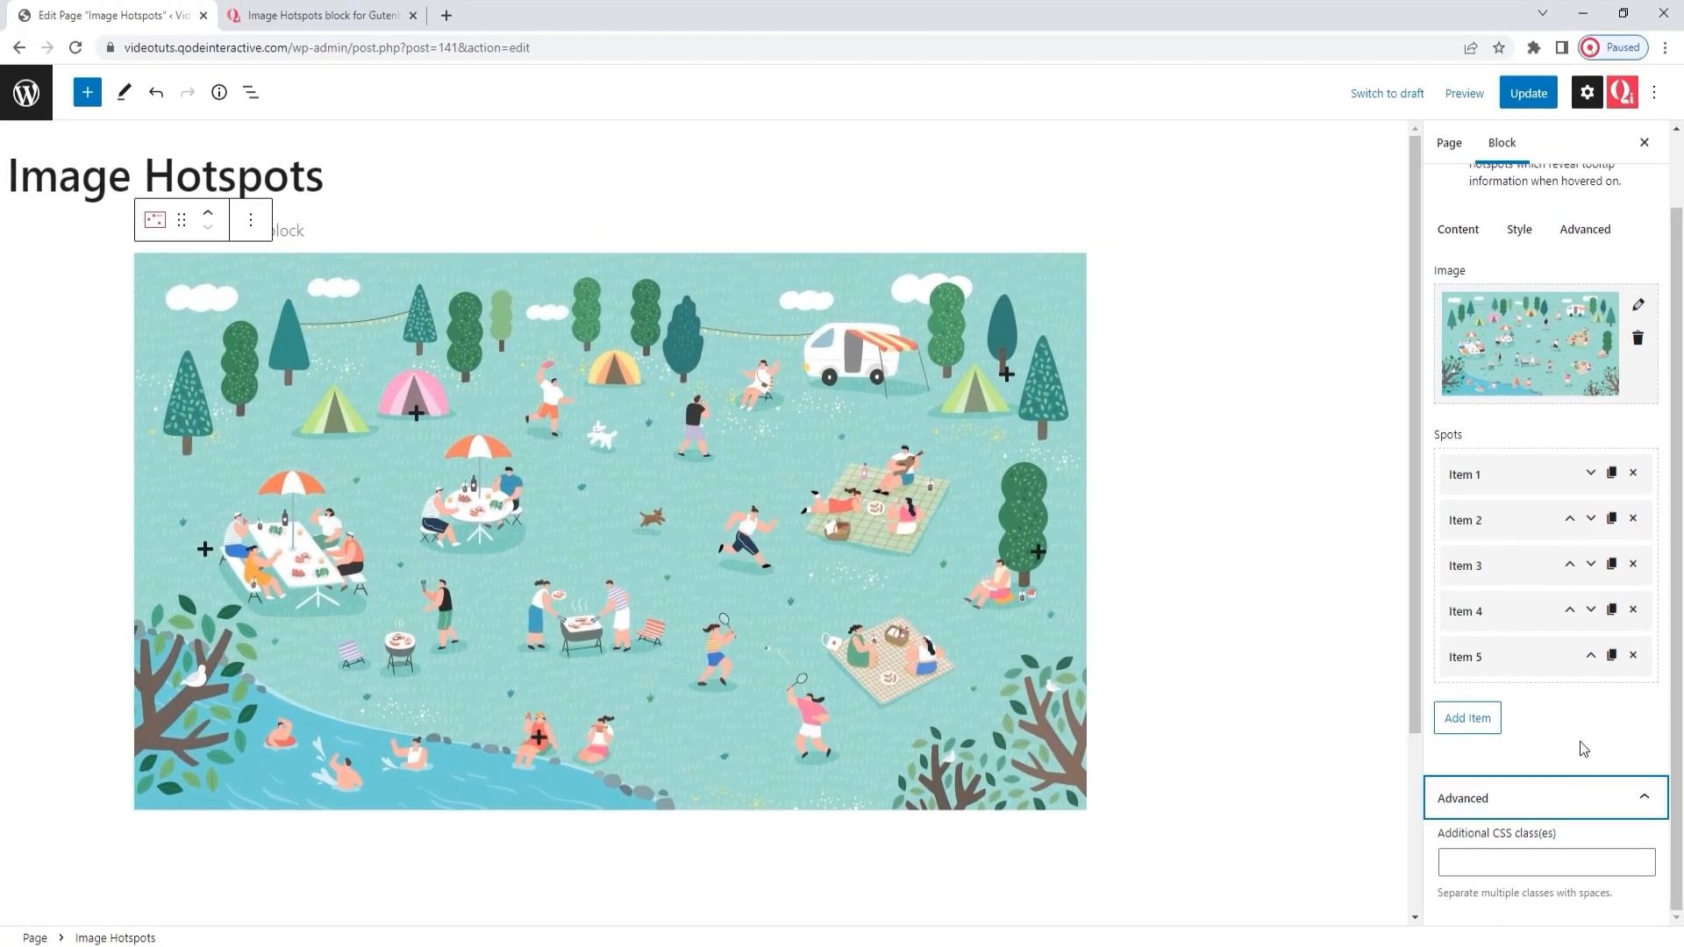
scroll(1564, 710, up, 1)
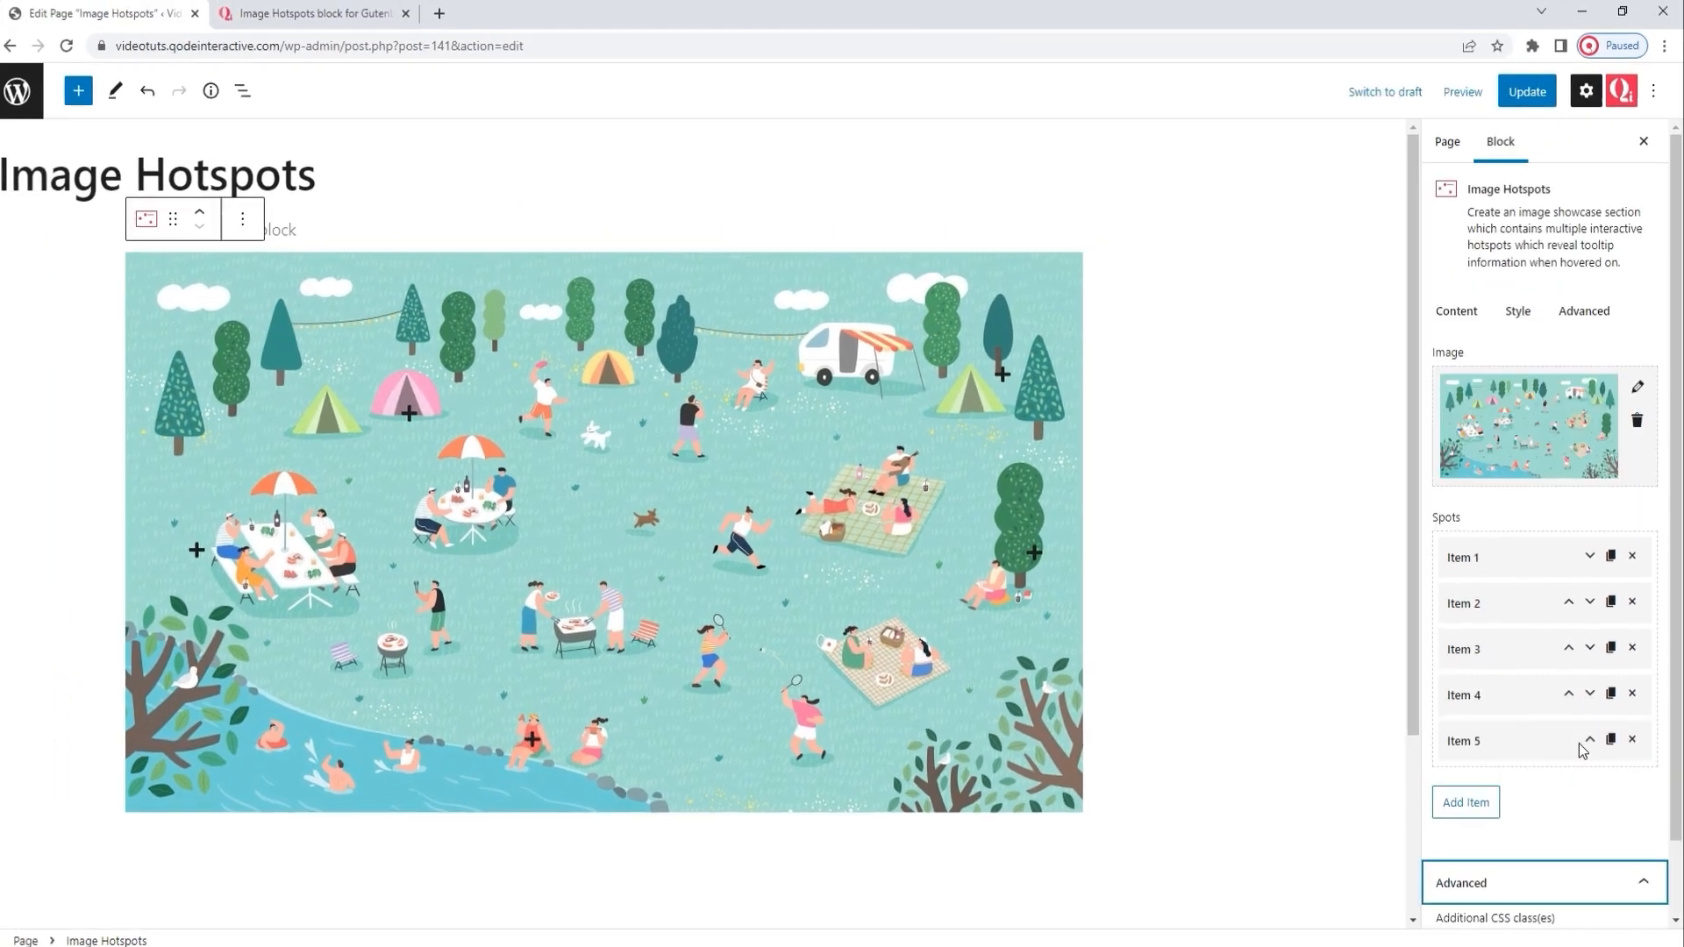
- Set the Pin Size of the hotspot pins to 15 px in the block's Pin Style settings
click(1516, 311)
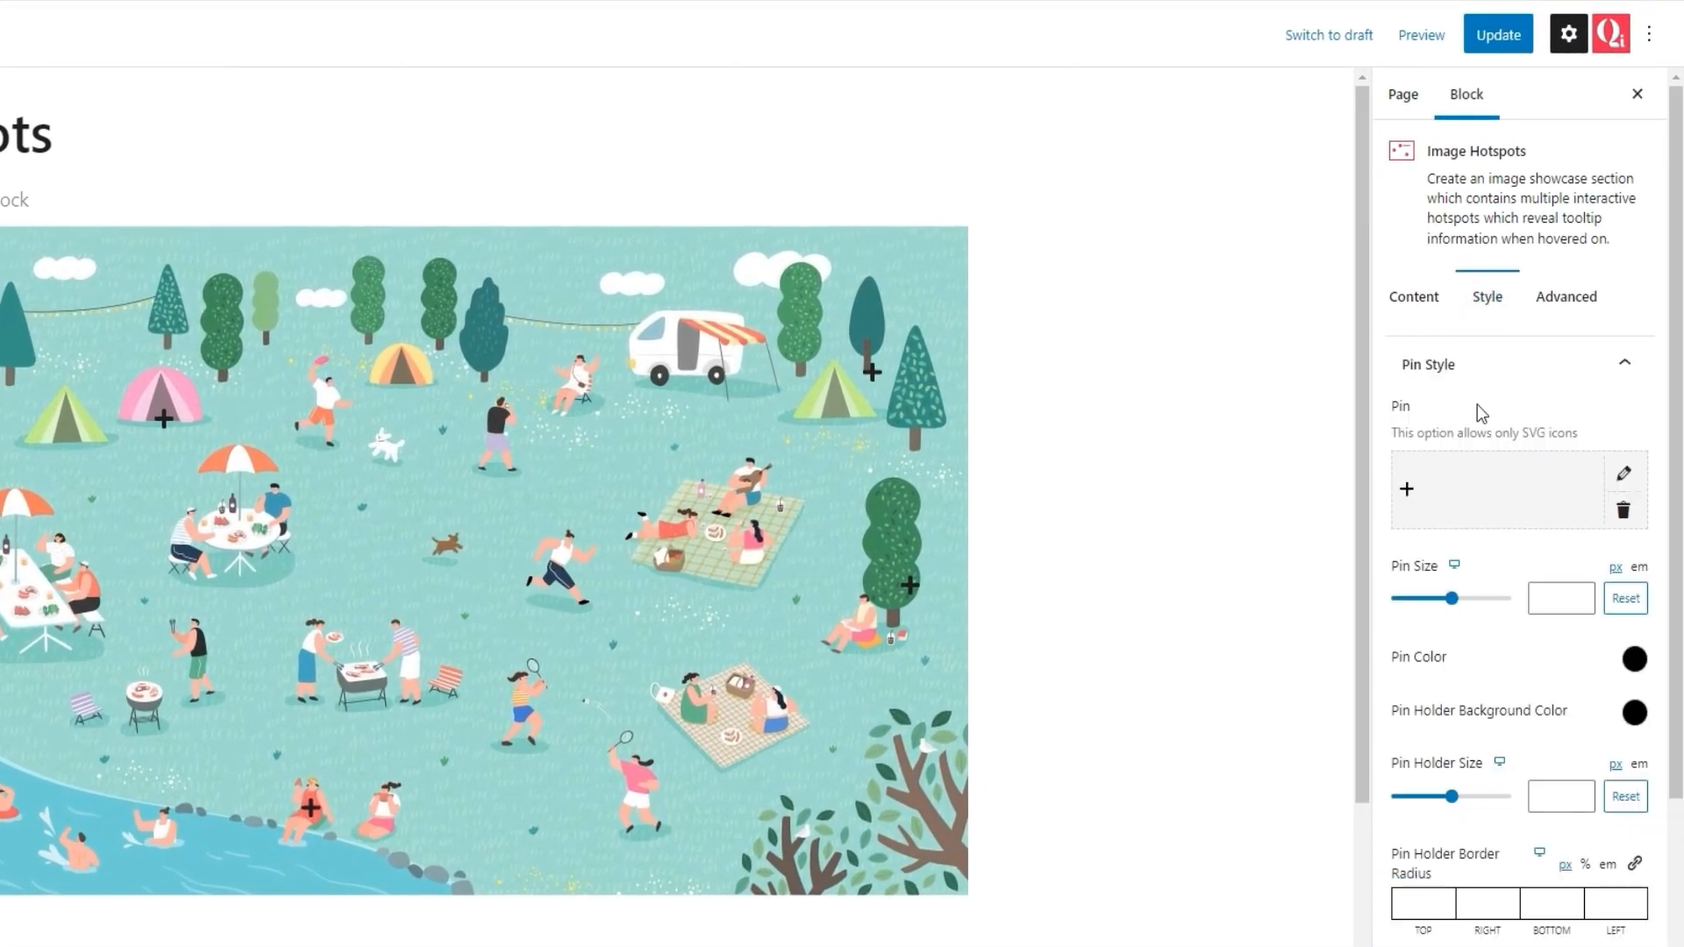
scroll(1477, 404, down, 1)
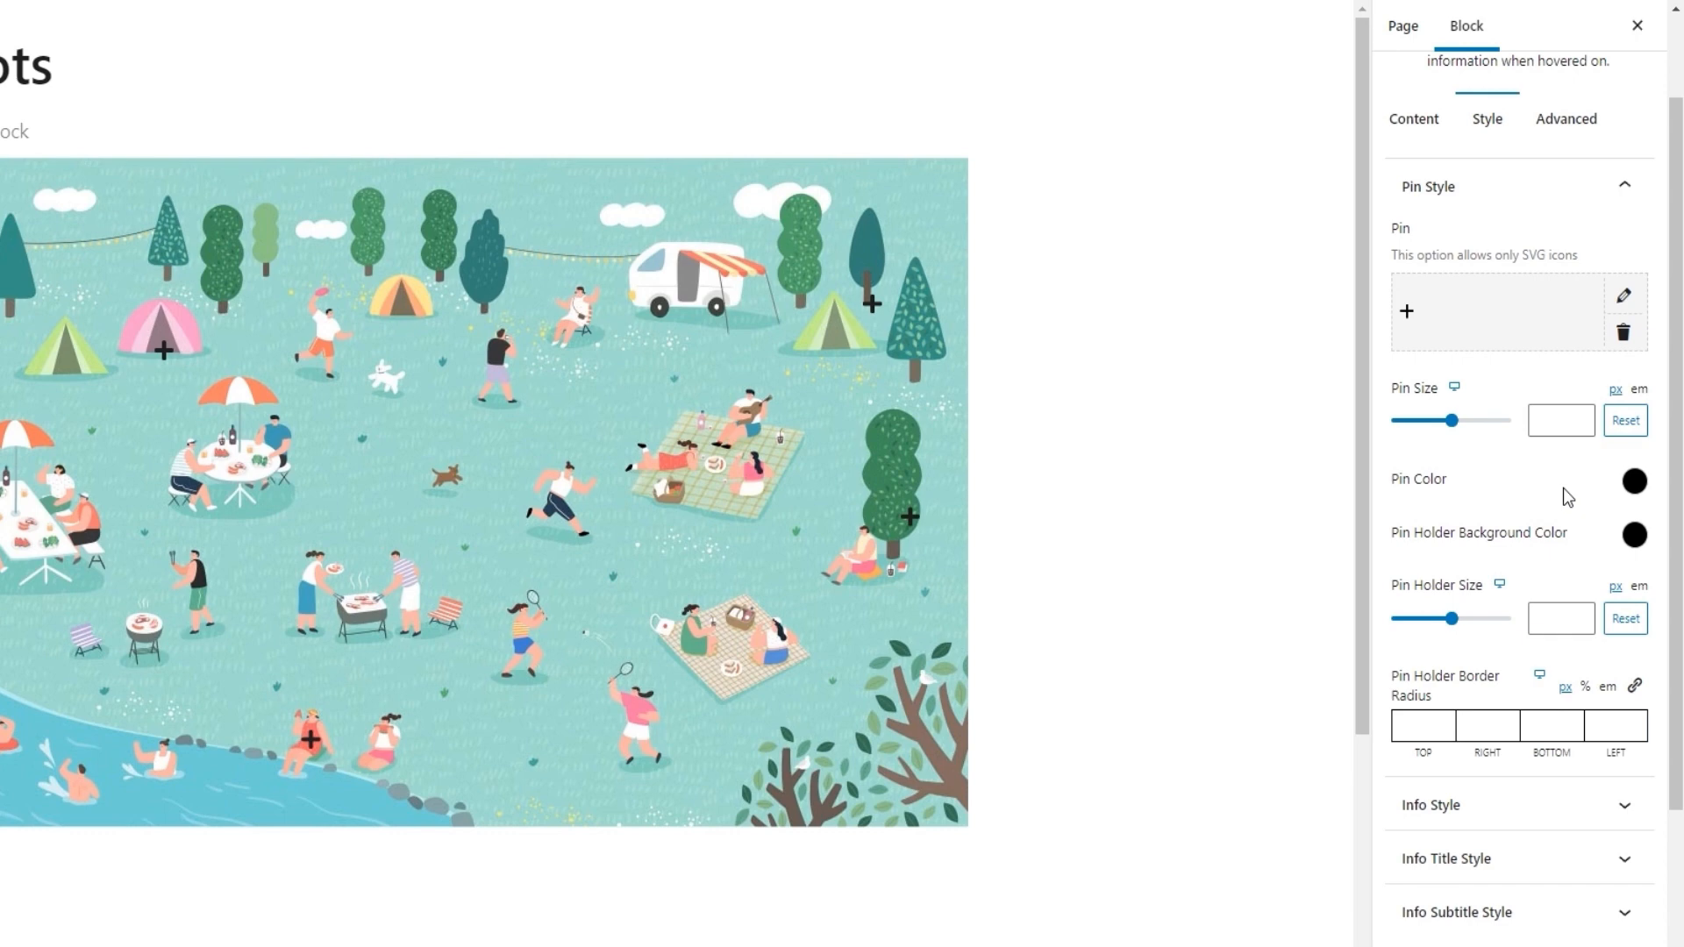
drag(1452, 421, 1412, 422)
double_click(1533, 422)
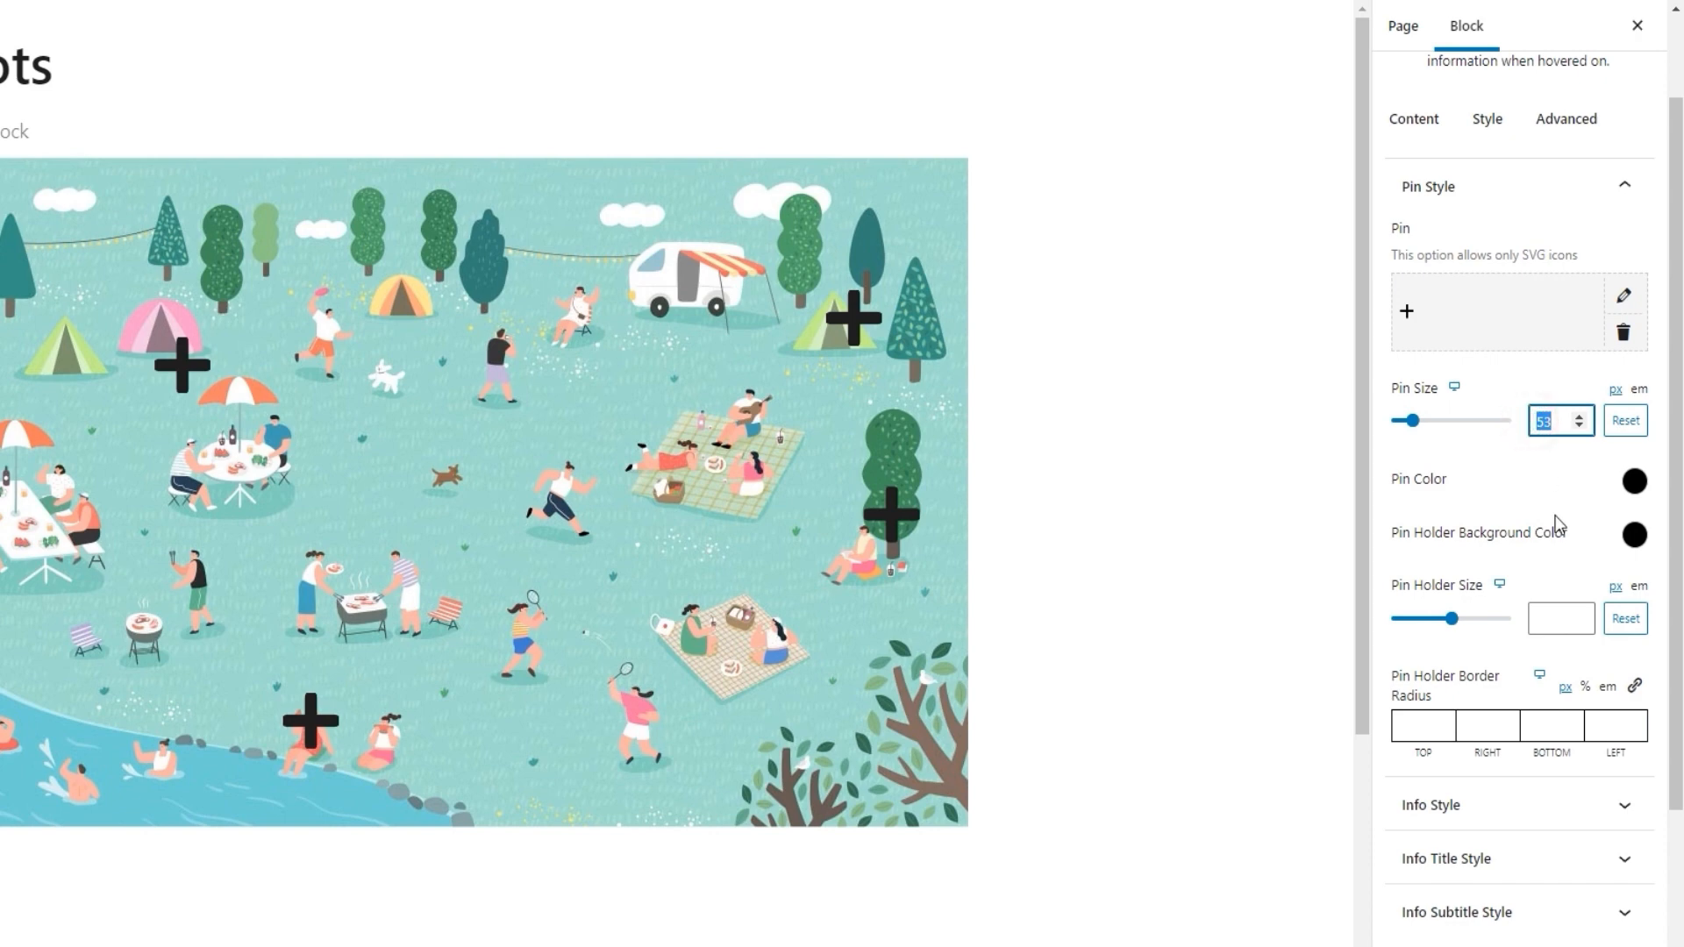
text(15)
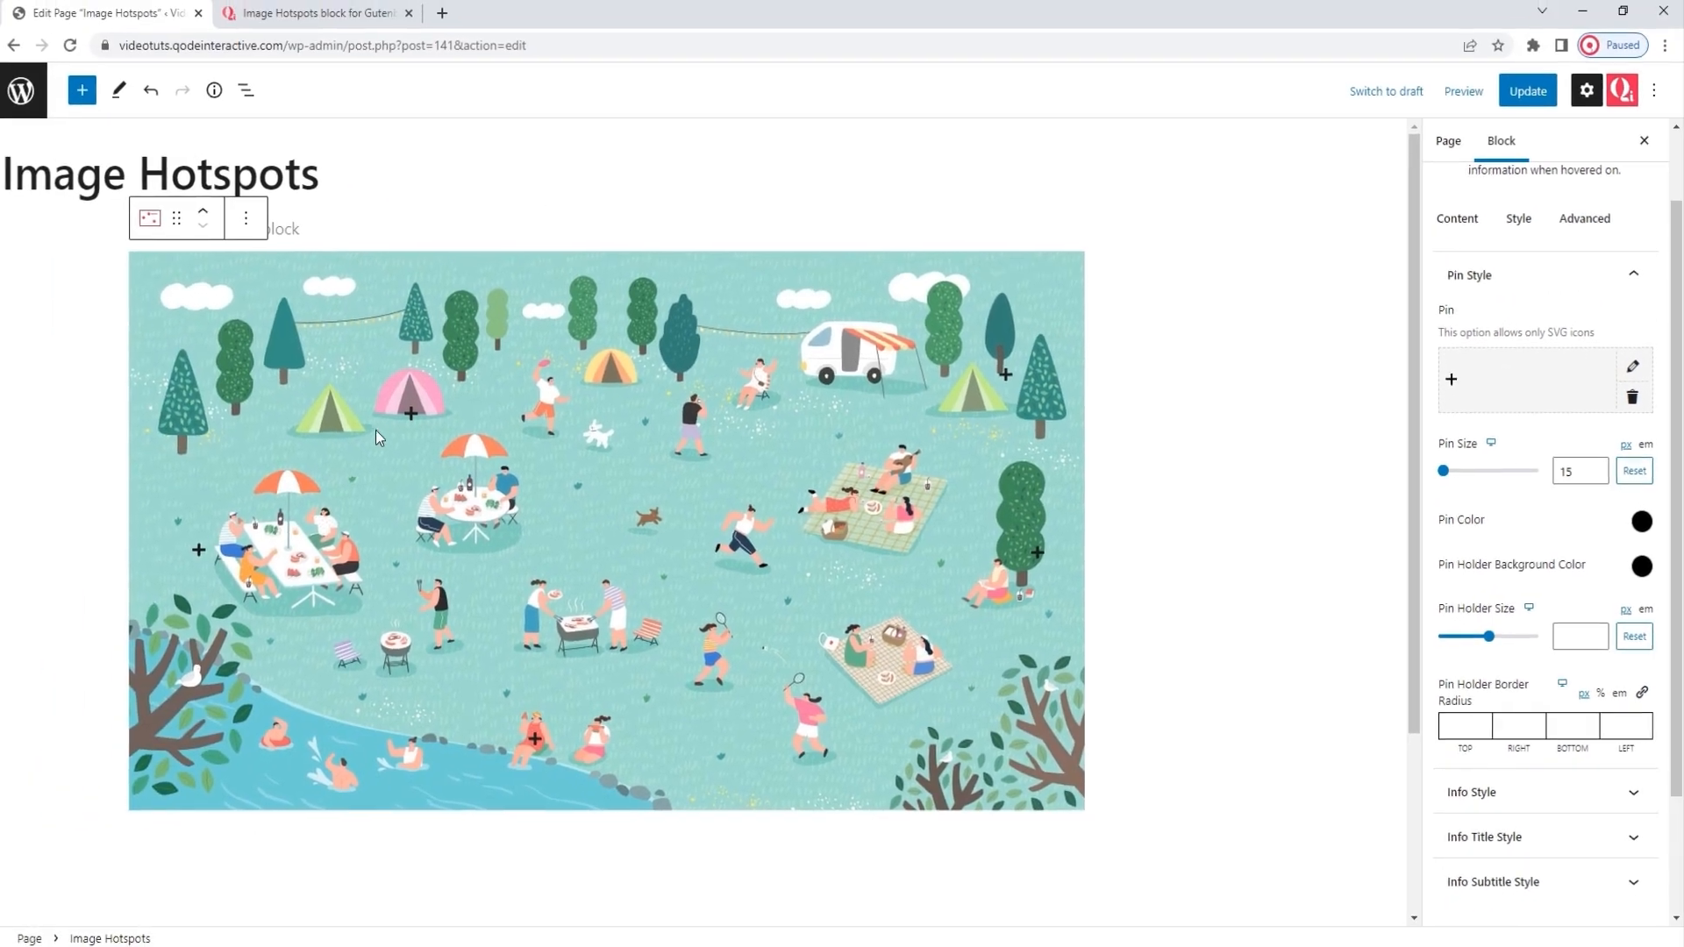
mouse_move(163, 355)
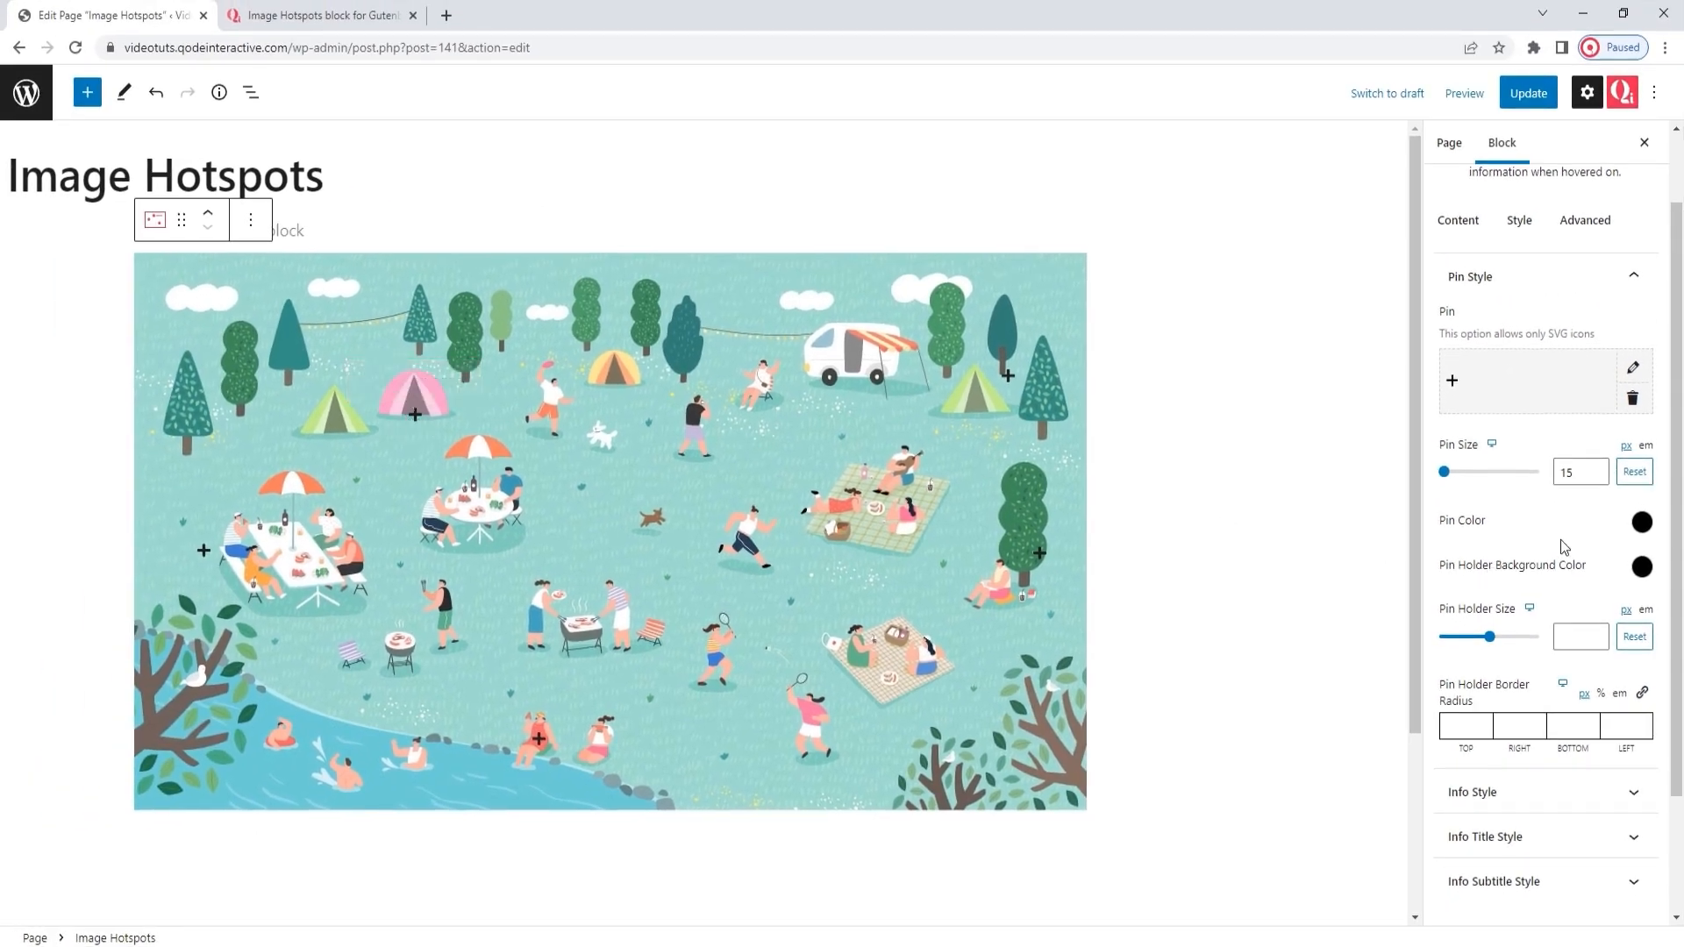
- Set the Pin Color to white using the hex value #ffffff
click(1640, 522)
drag(1552, 628, 1455, 566)
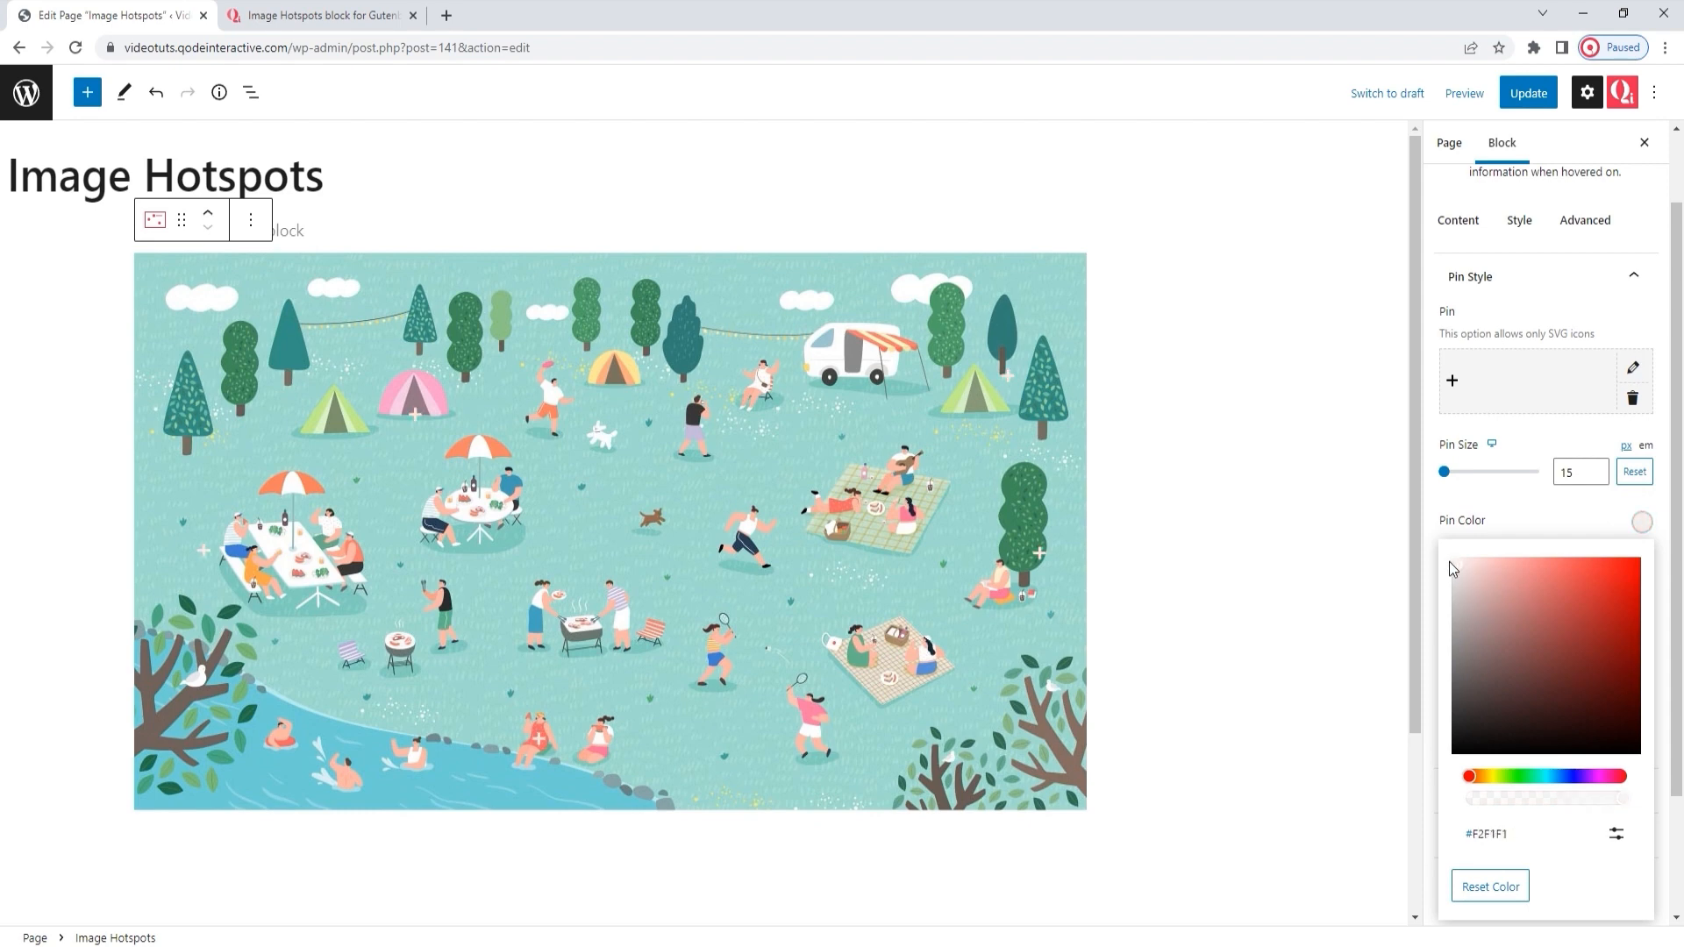
drag(1449, 561, 1451, 558)
click(1615, 833)
scroll(1503, 780, down, 1)
double_click(1505, 811)
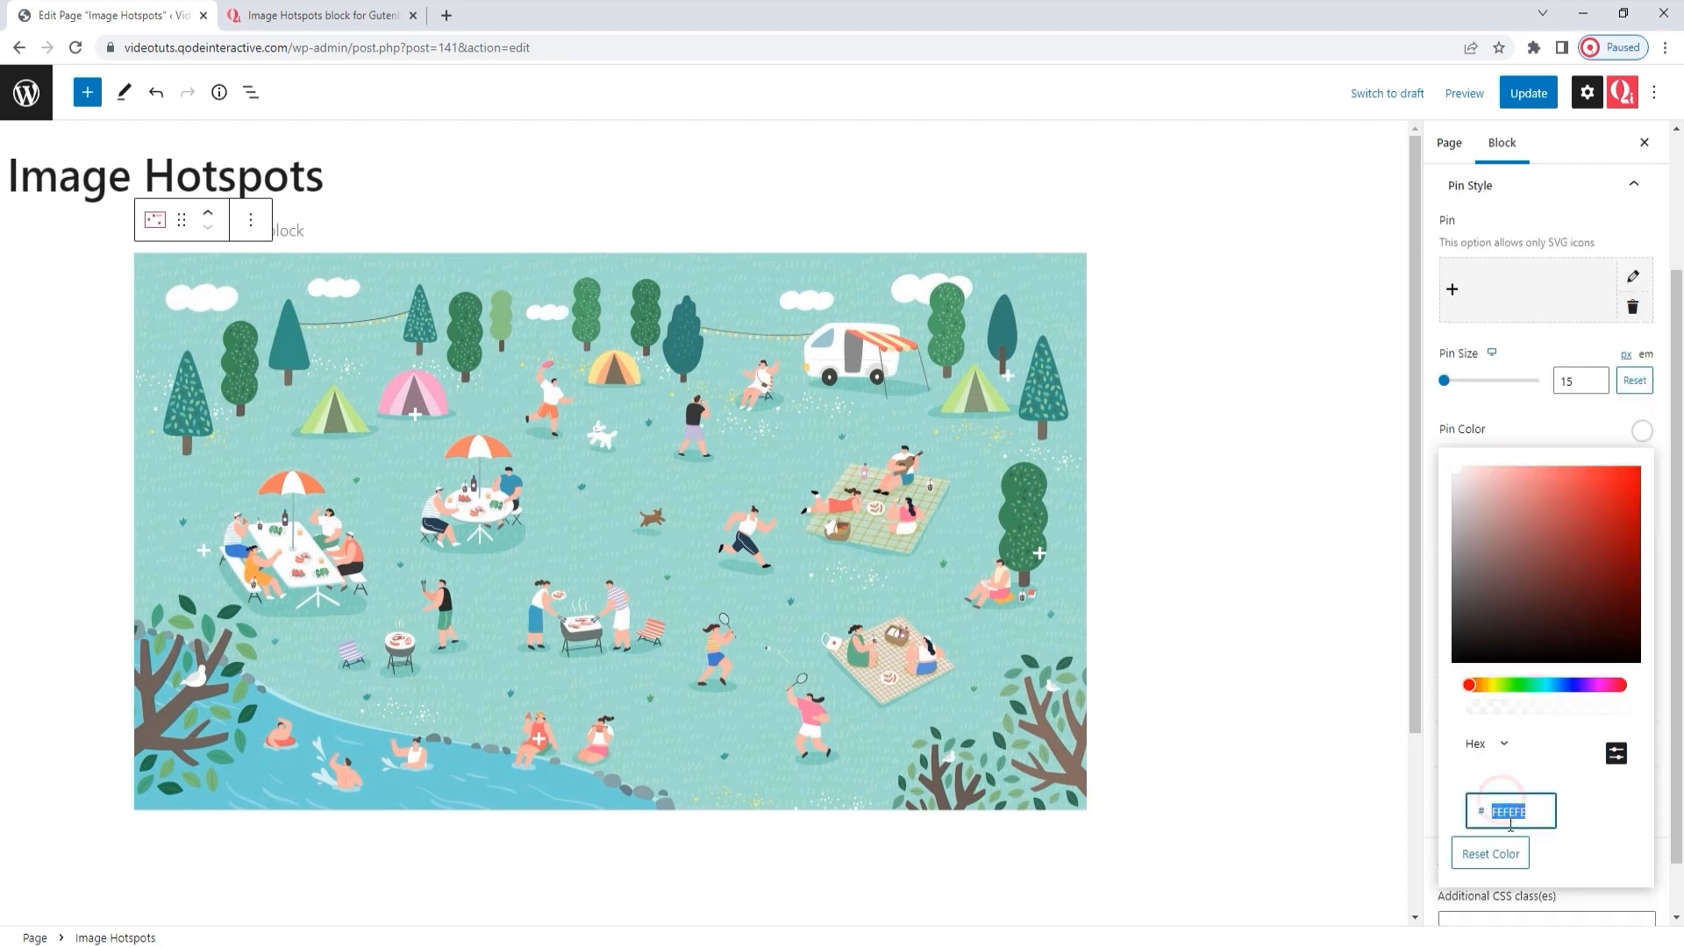
text(ffffff)
click(1641, 430)
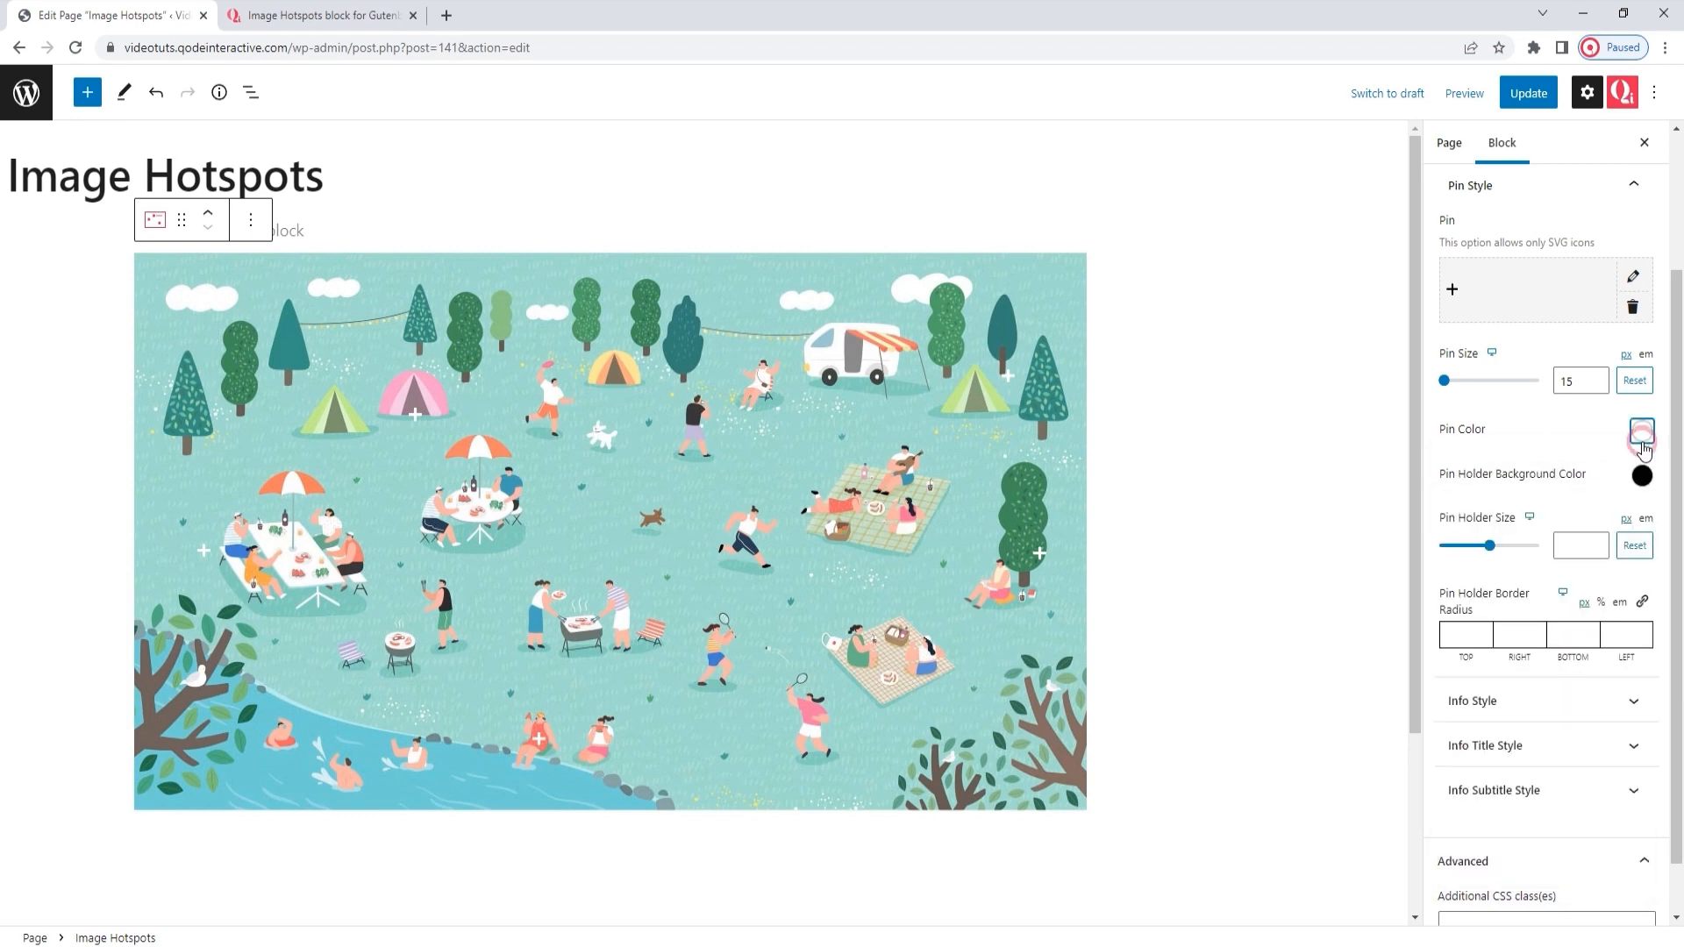
- Set the Pin Holder Background Color to red using the hex value #e74242
click(1559, 445)
click(1638, 478)
drag(1571, 568, 1530, 548)
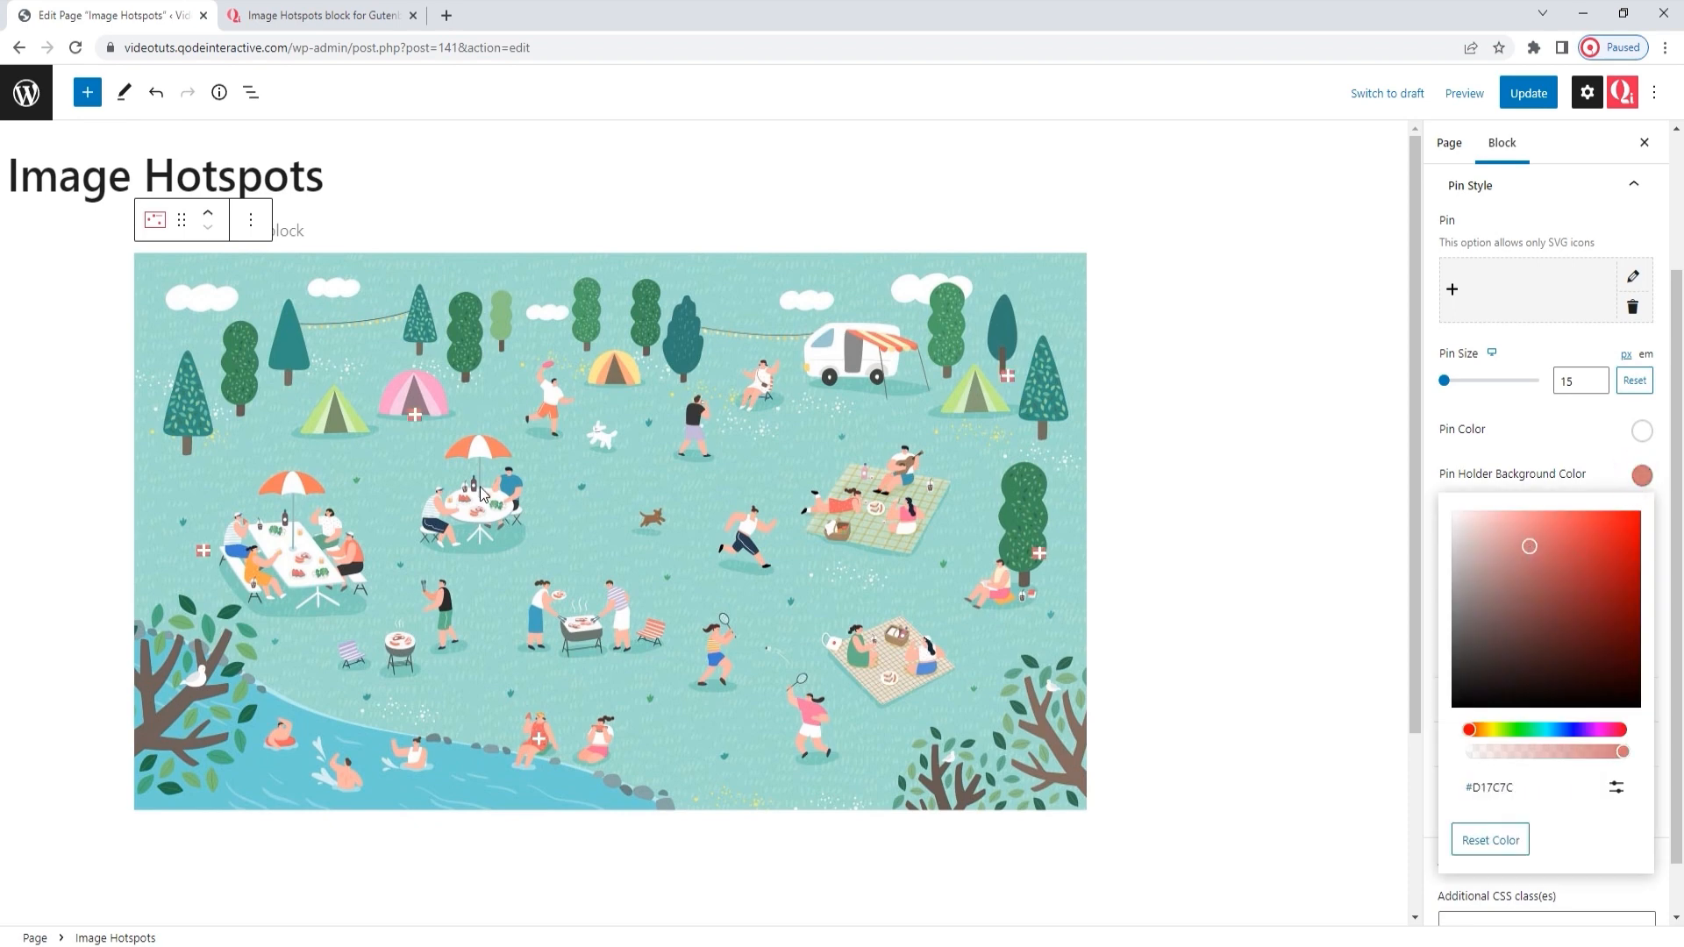
mouse_move(414, 412)
click(1616, 787)
scroll(1558, 755, down, 1)
double_click(1500, 788)
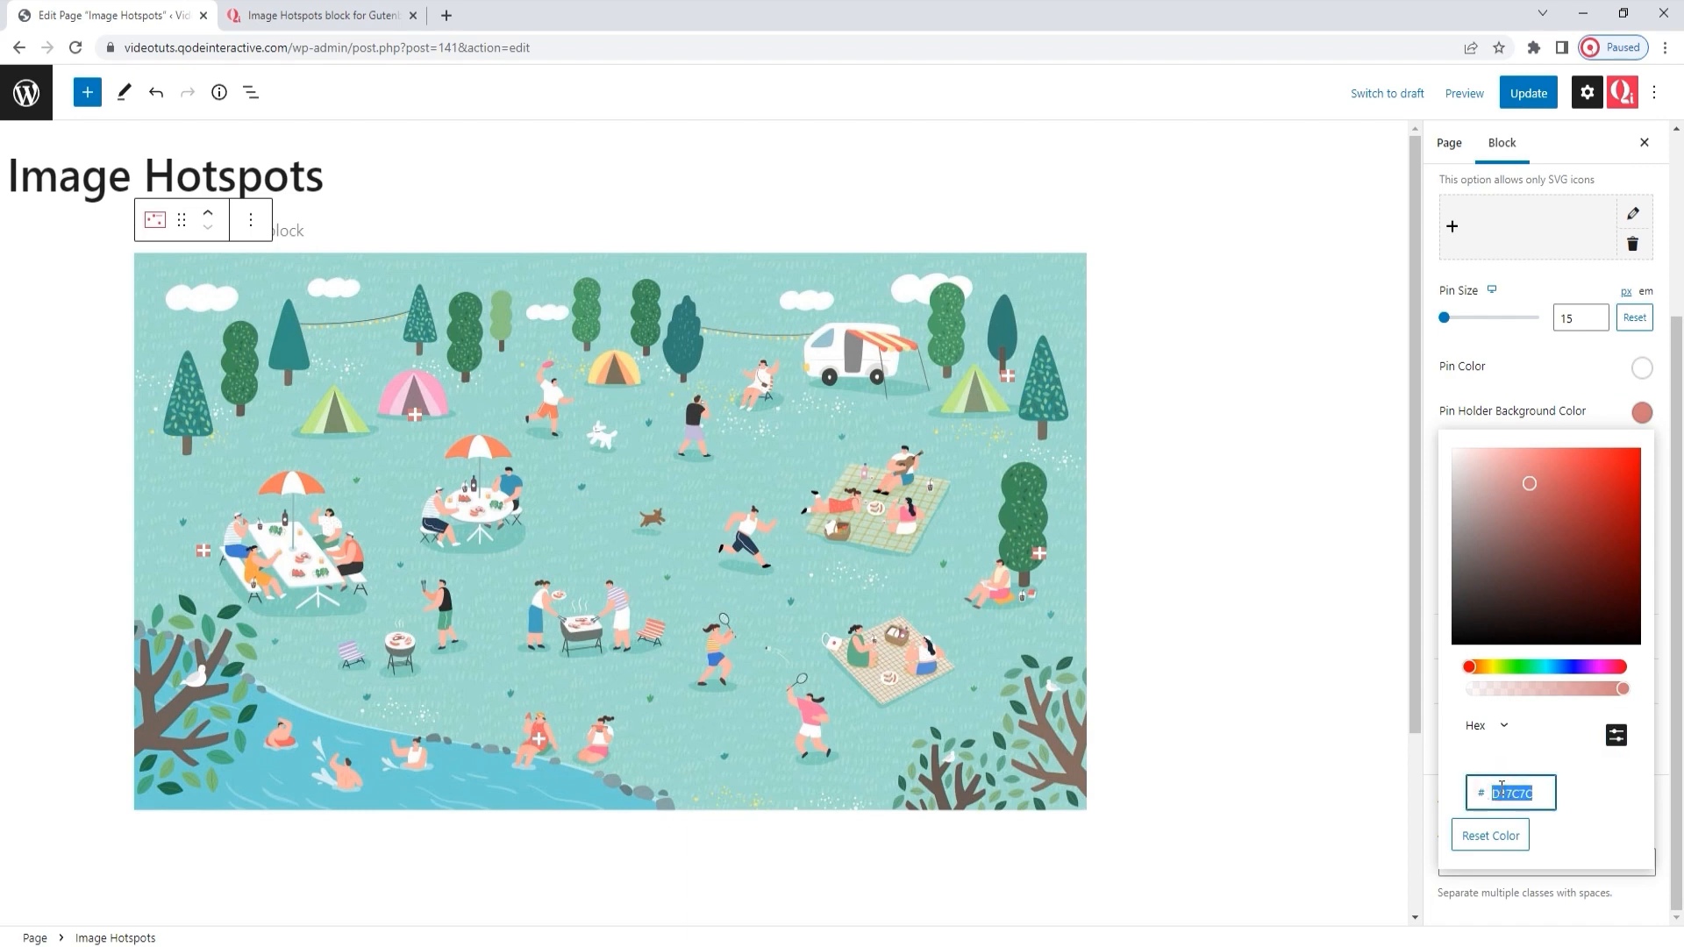
text(e74242)
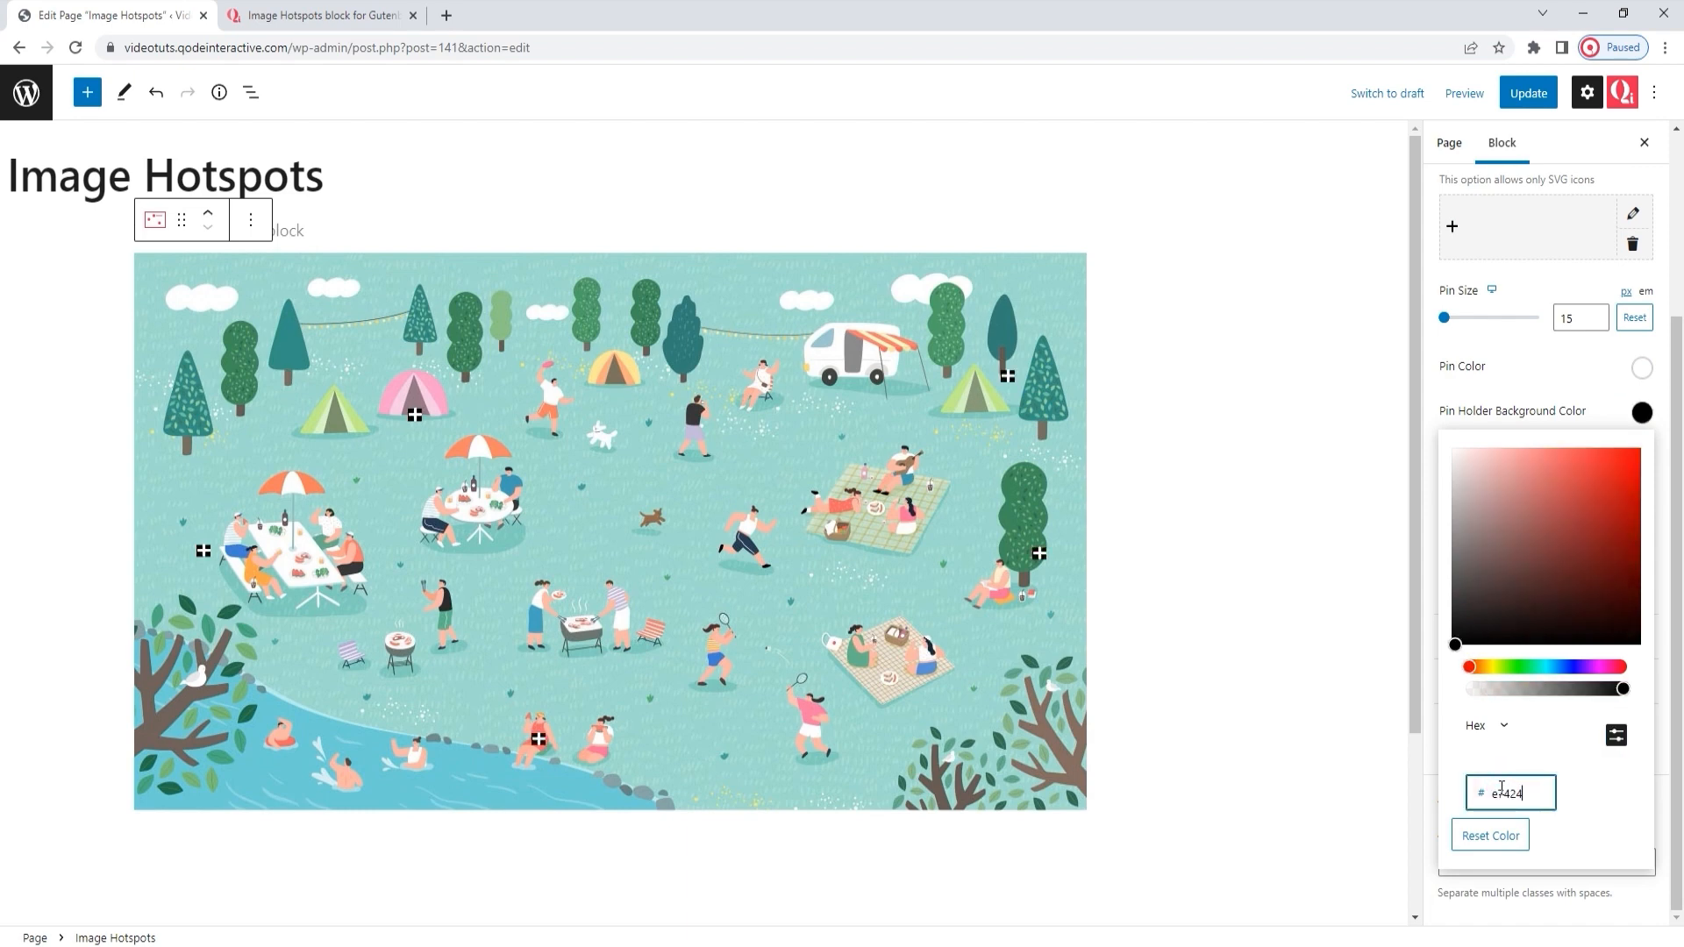
click(1639, 414)
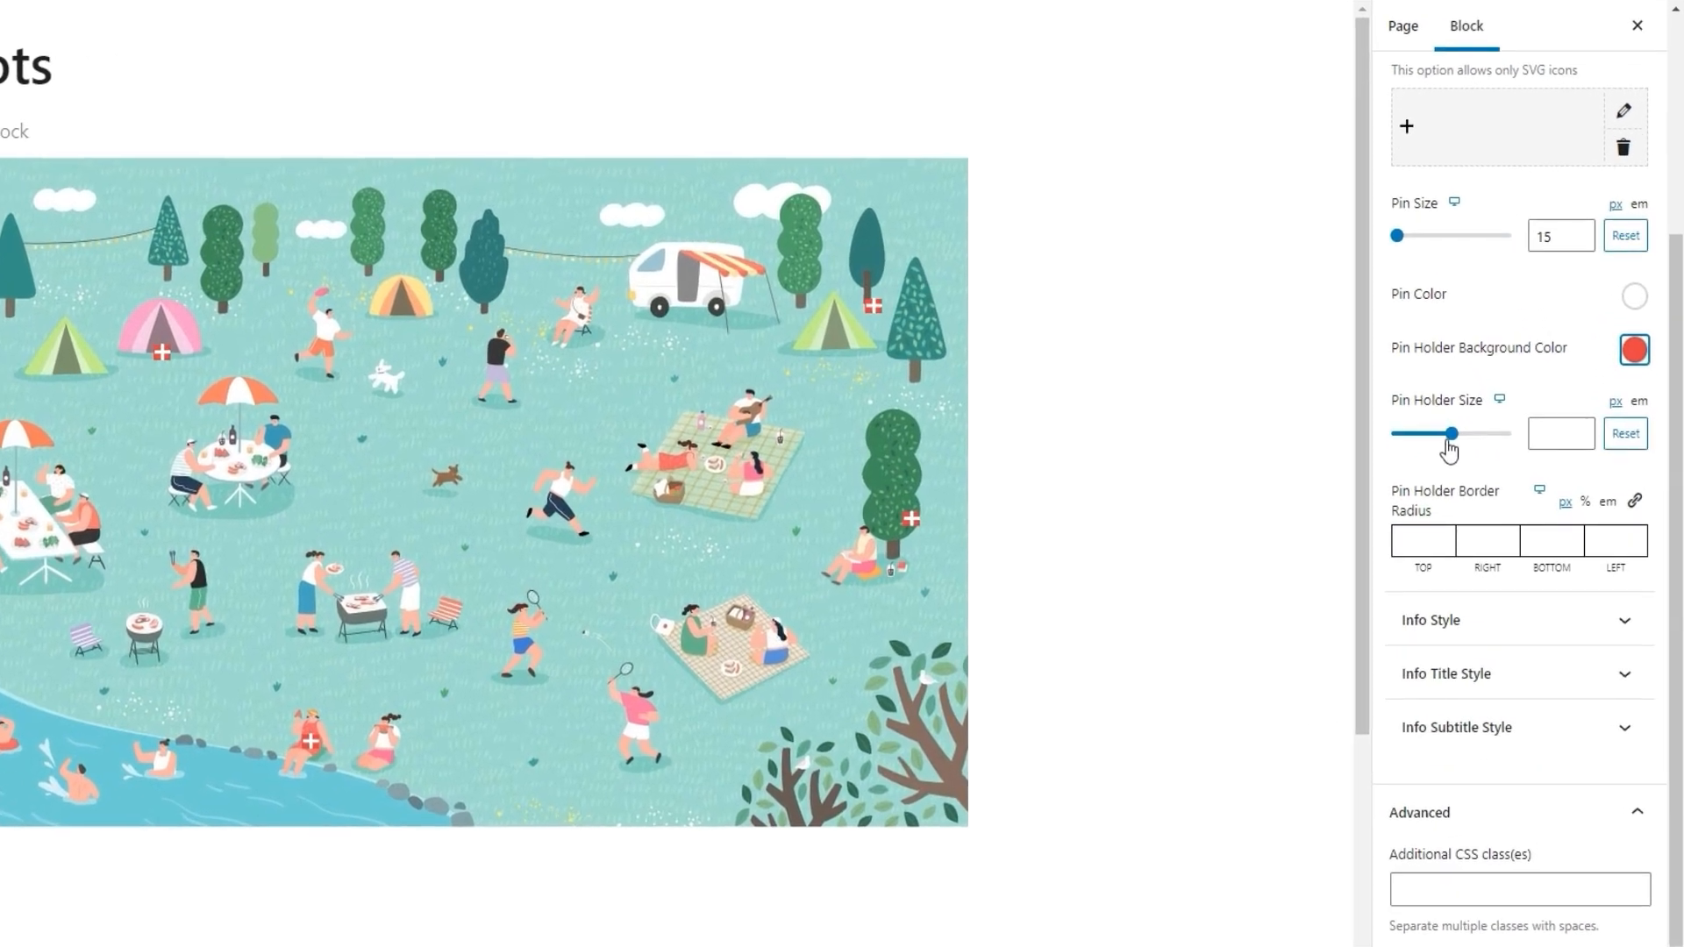
- Set the Pin Holder Size to 47 px
drag(1450, 443, 1421, 447)
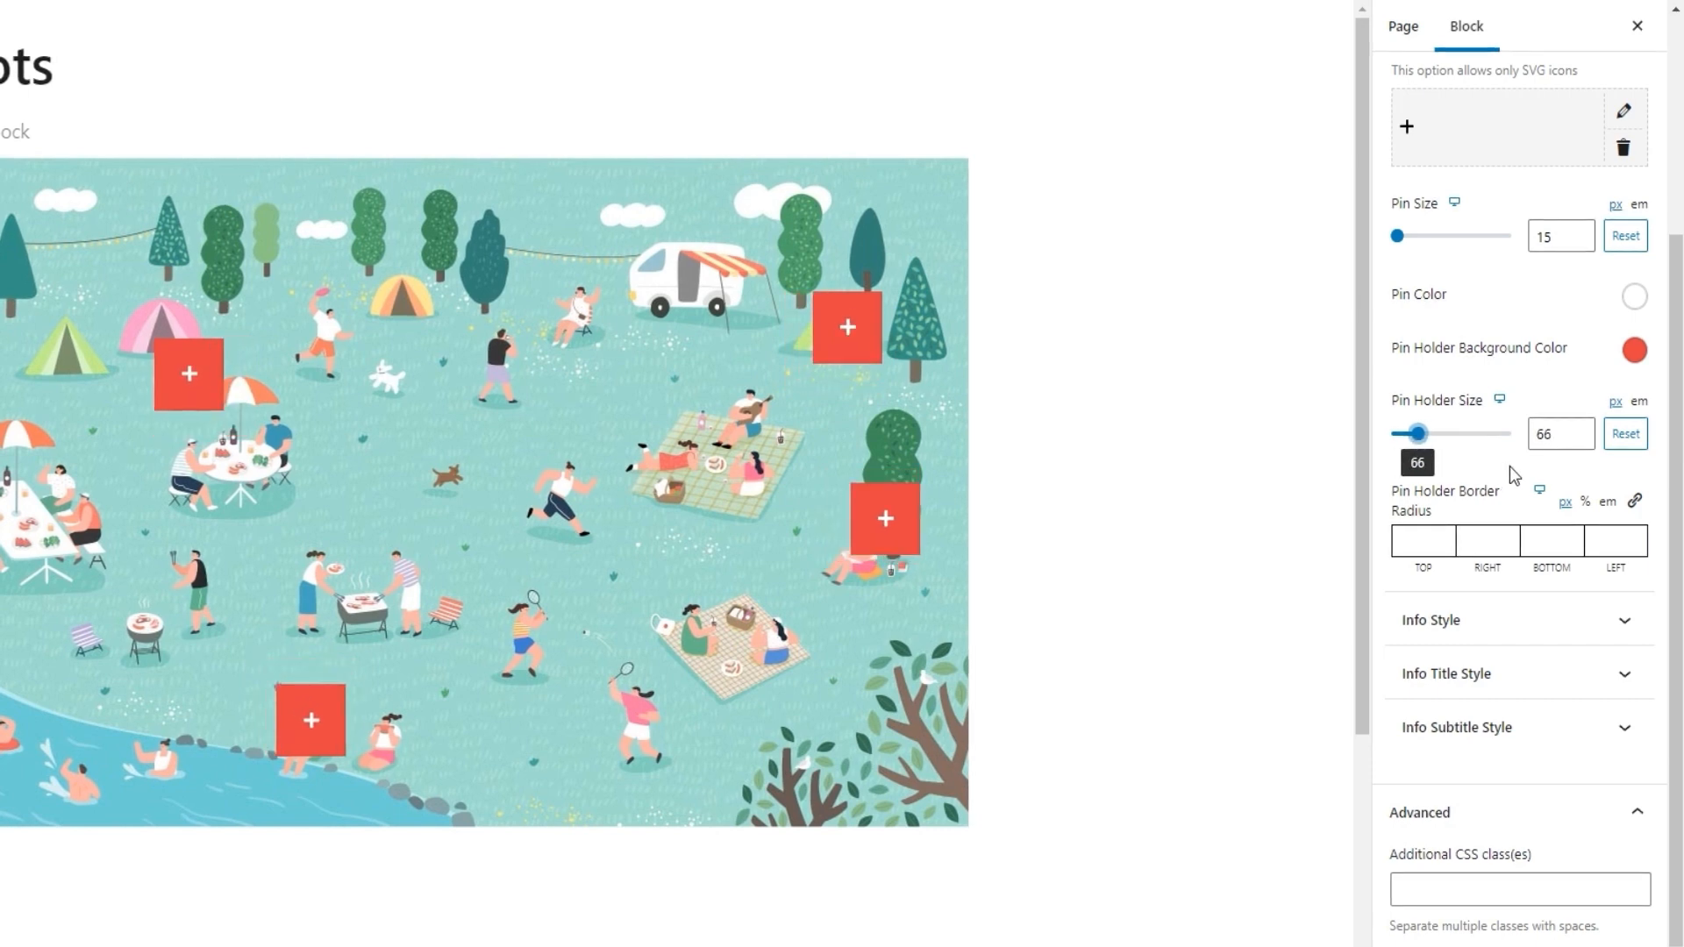
double_click(1541, 433)
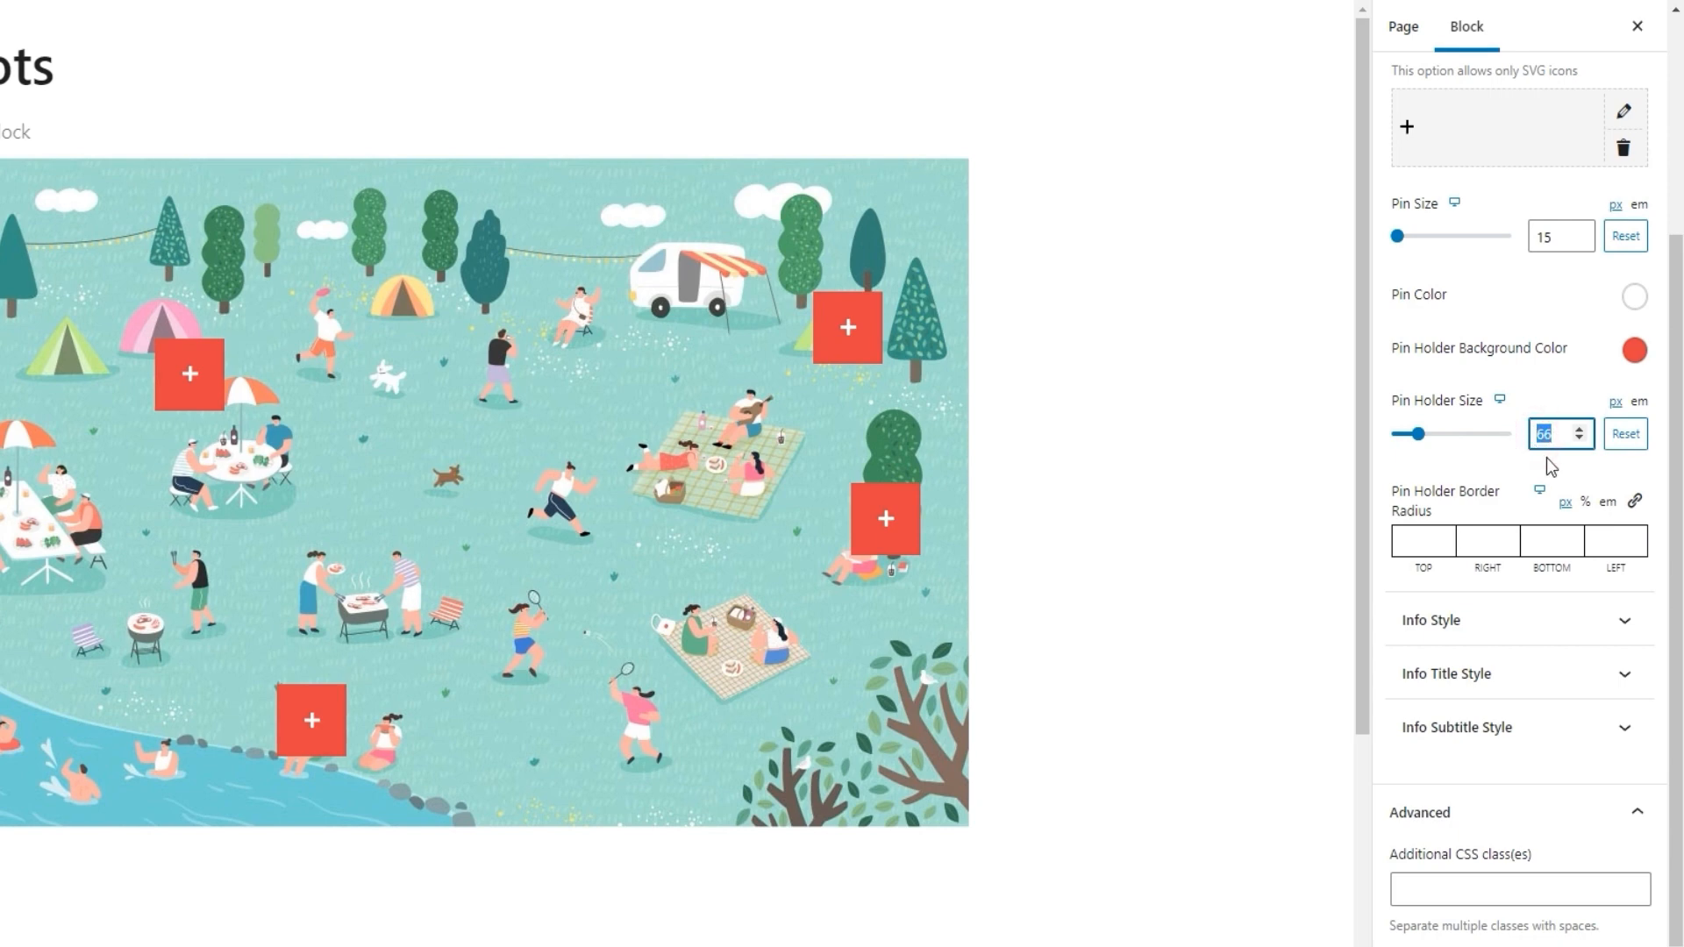
text(47)
click(1523, 476)
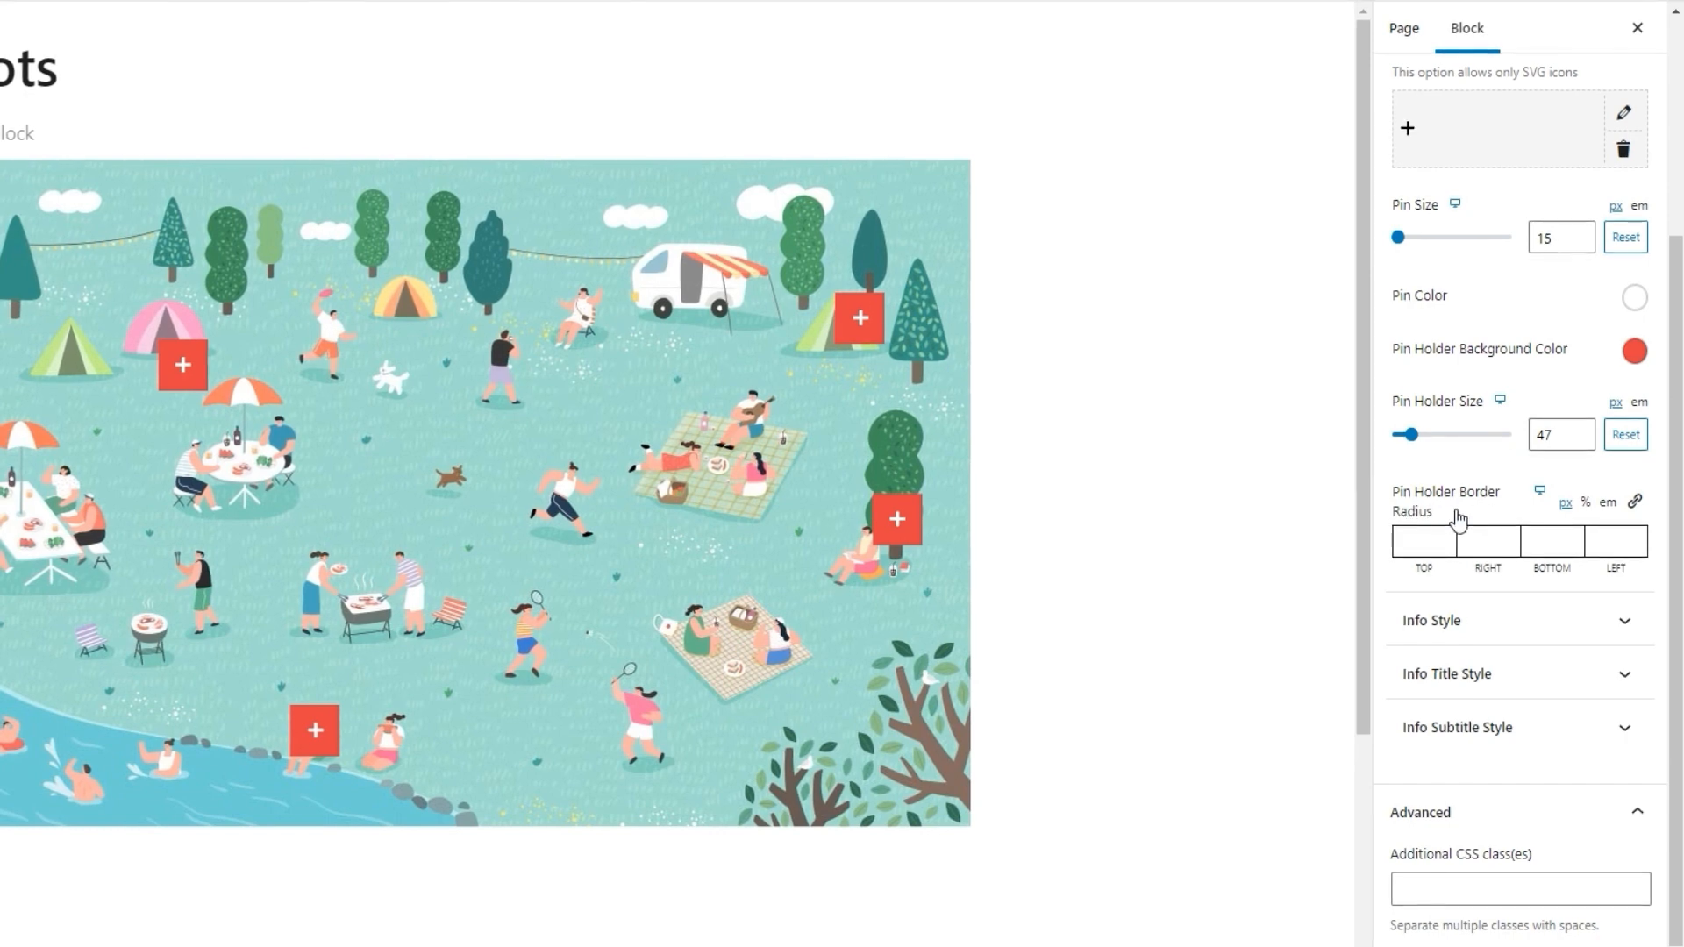
- Try a Pin Holder Border Radius of 10 px on the Top value only, and clear it again
click(1425, 544)
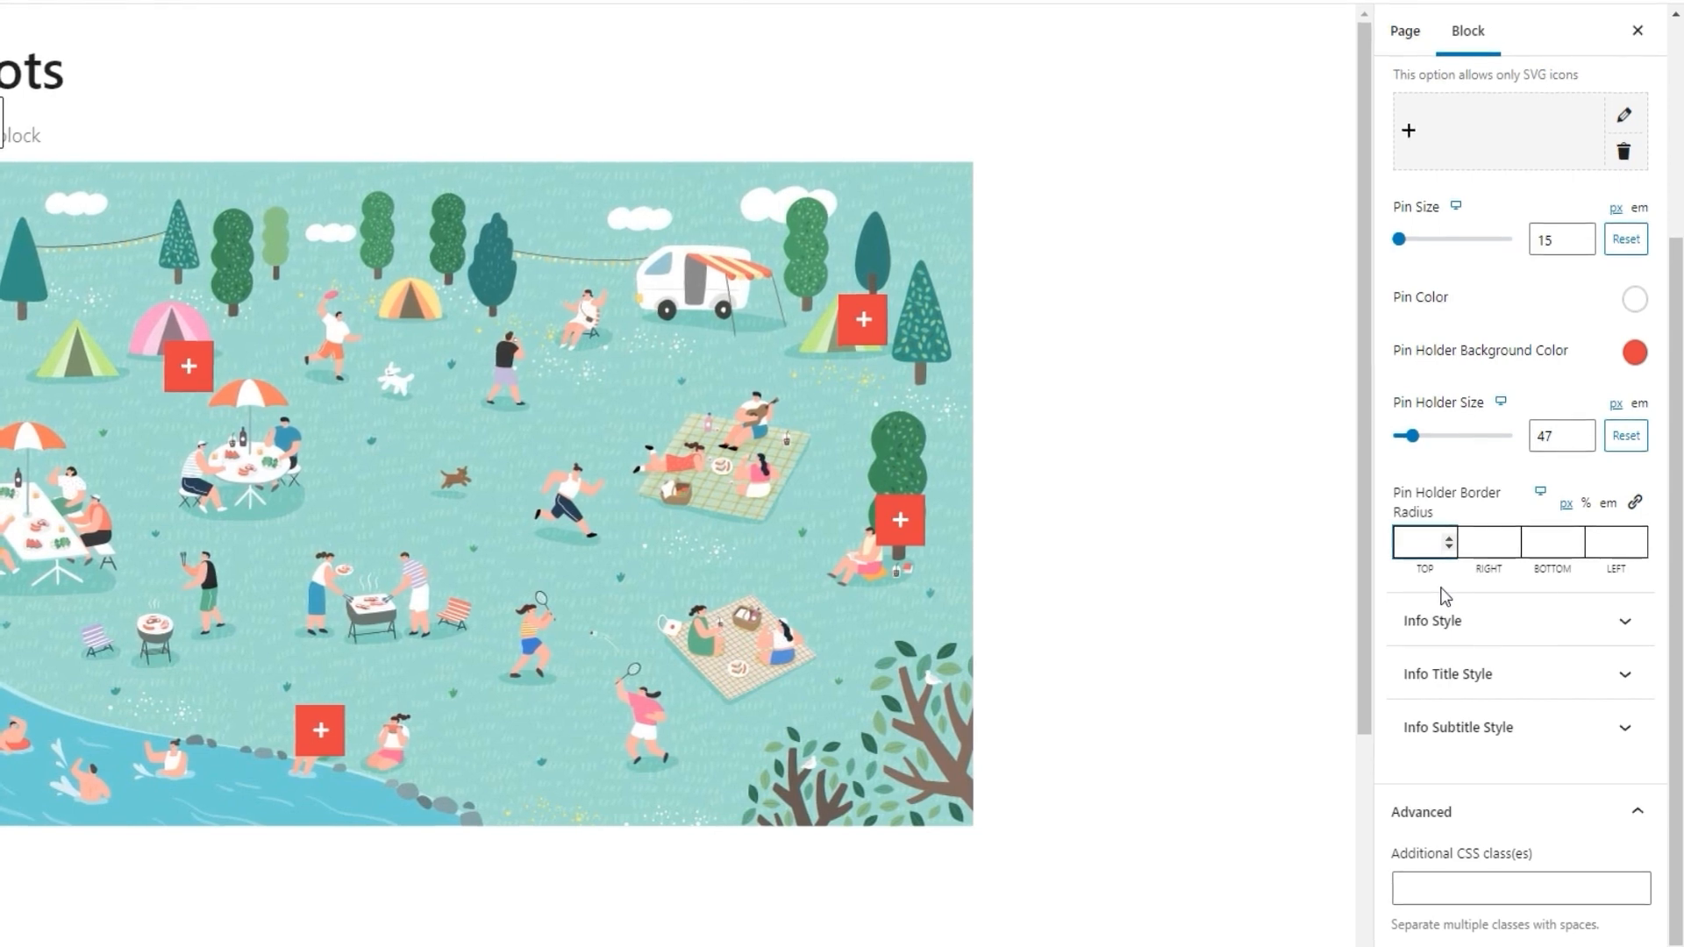
text(10)
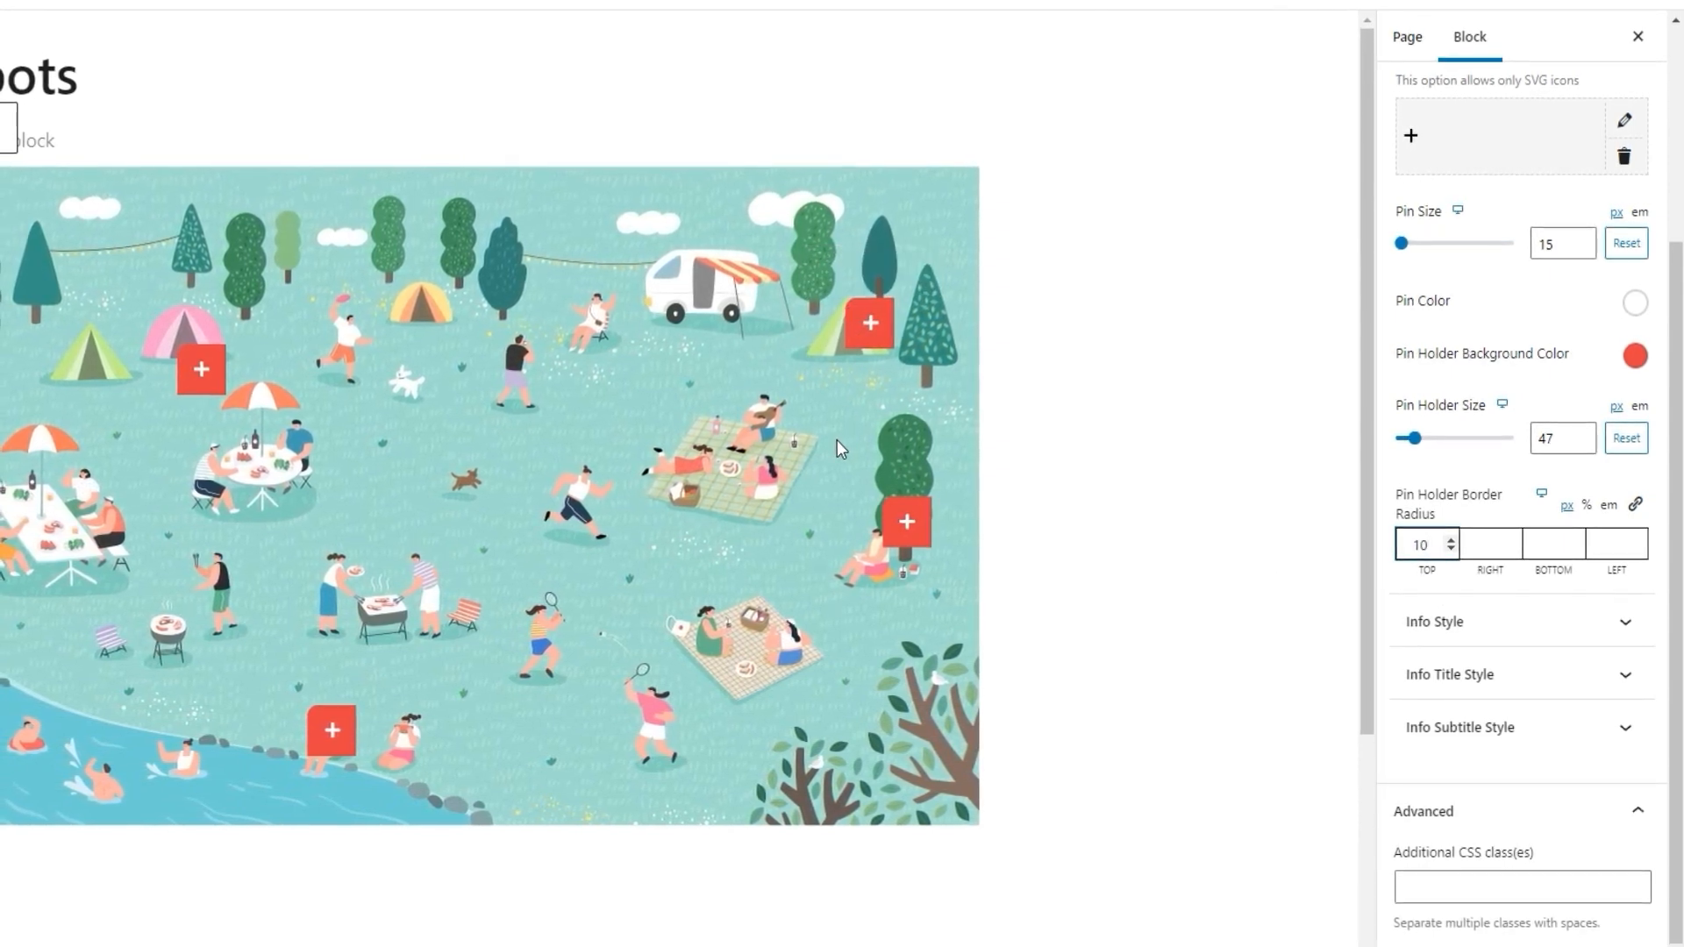
double_click(1420, 544)
key(BackSpace)
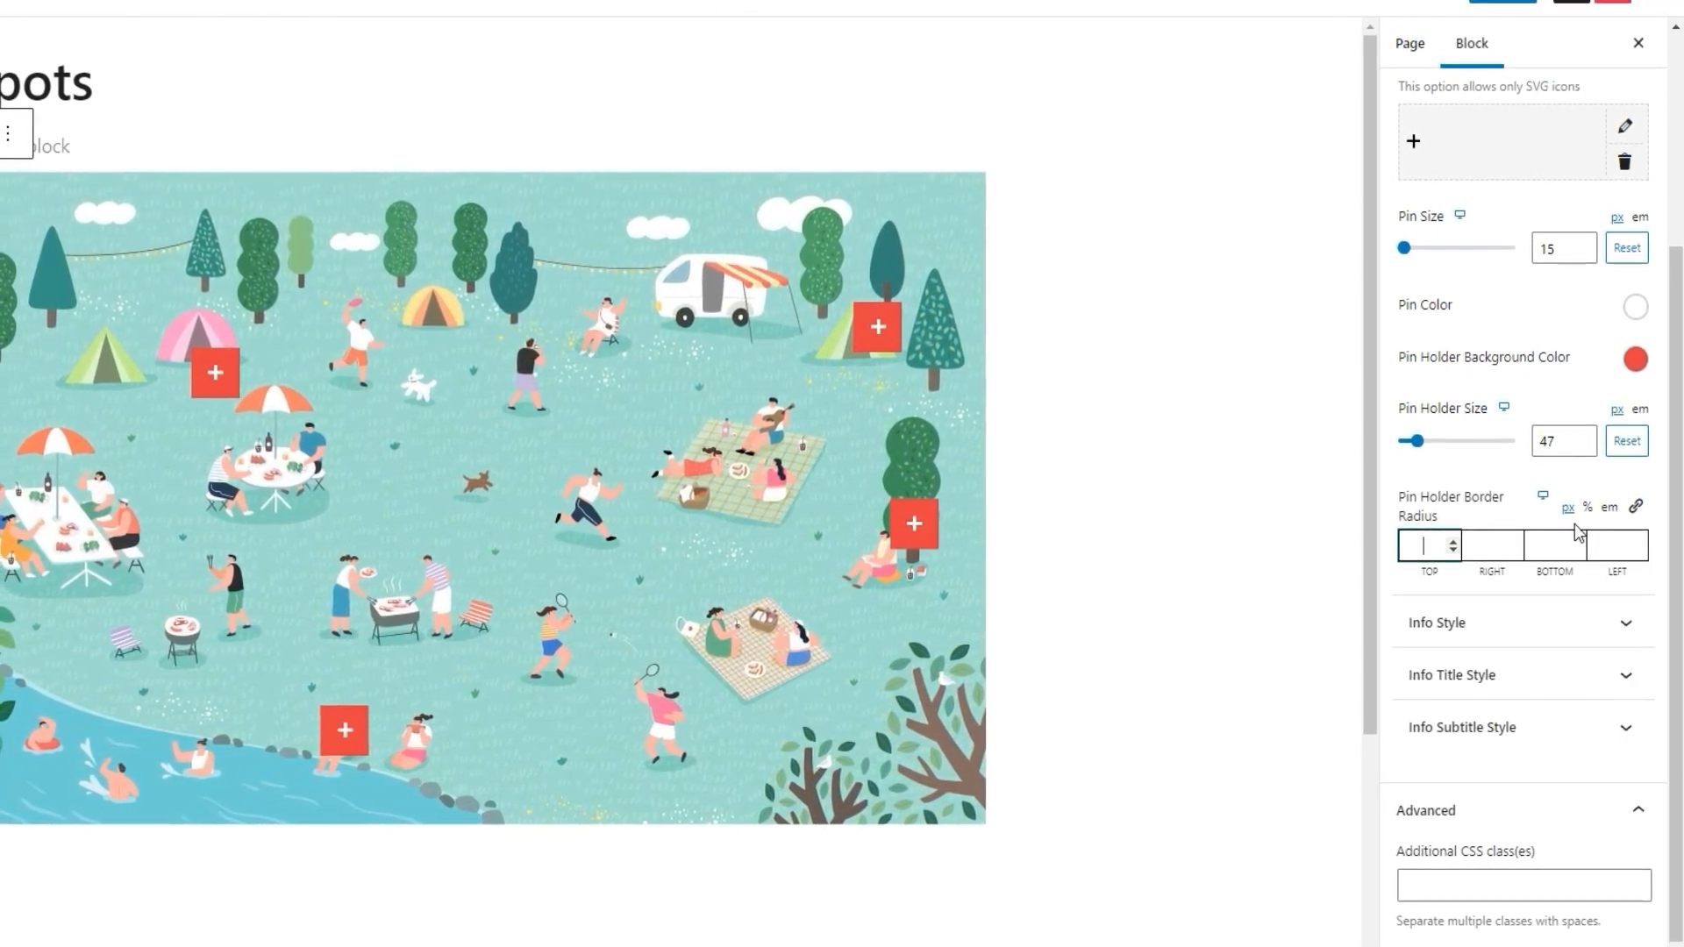
- Link the Pin Holder Border Radius values and set them all to 30 px to make the pins round
click(1636, 509)
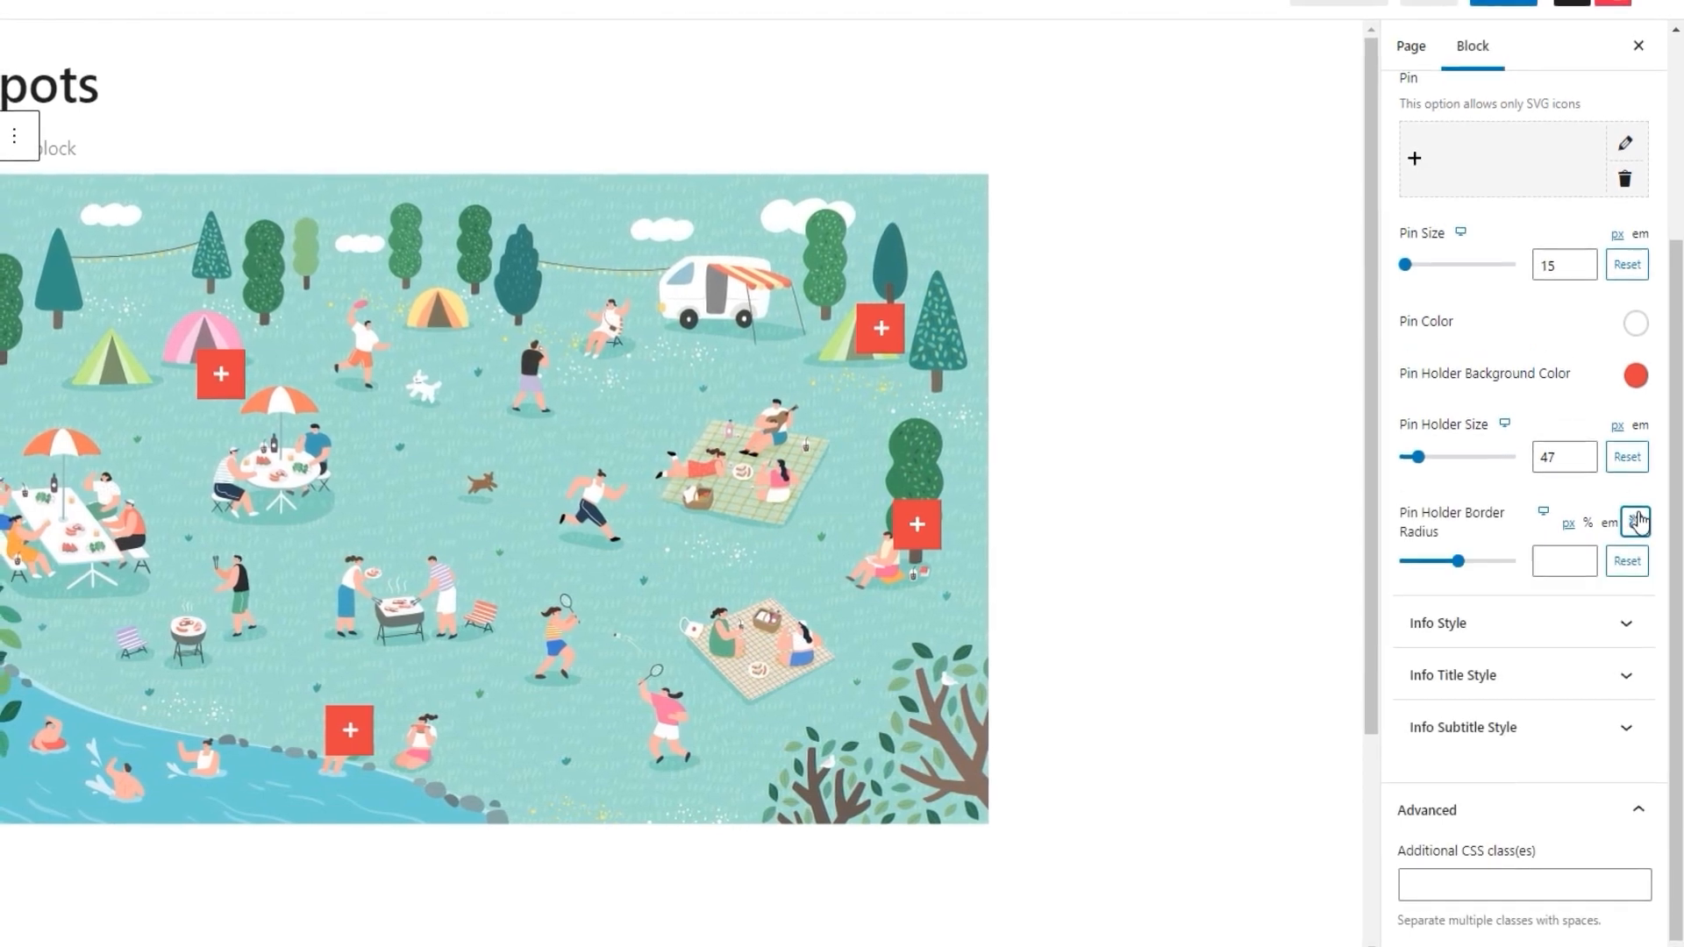
click(1549, 558)
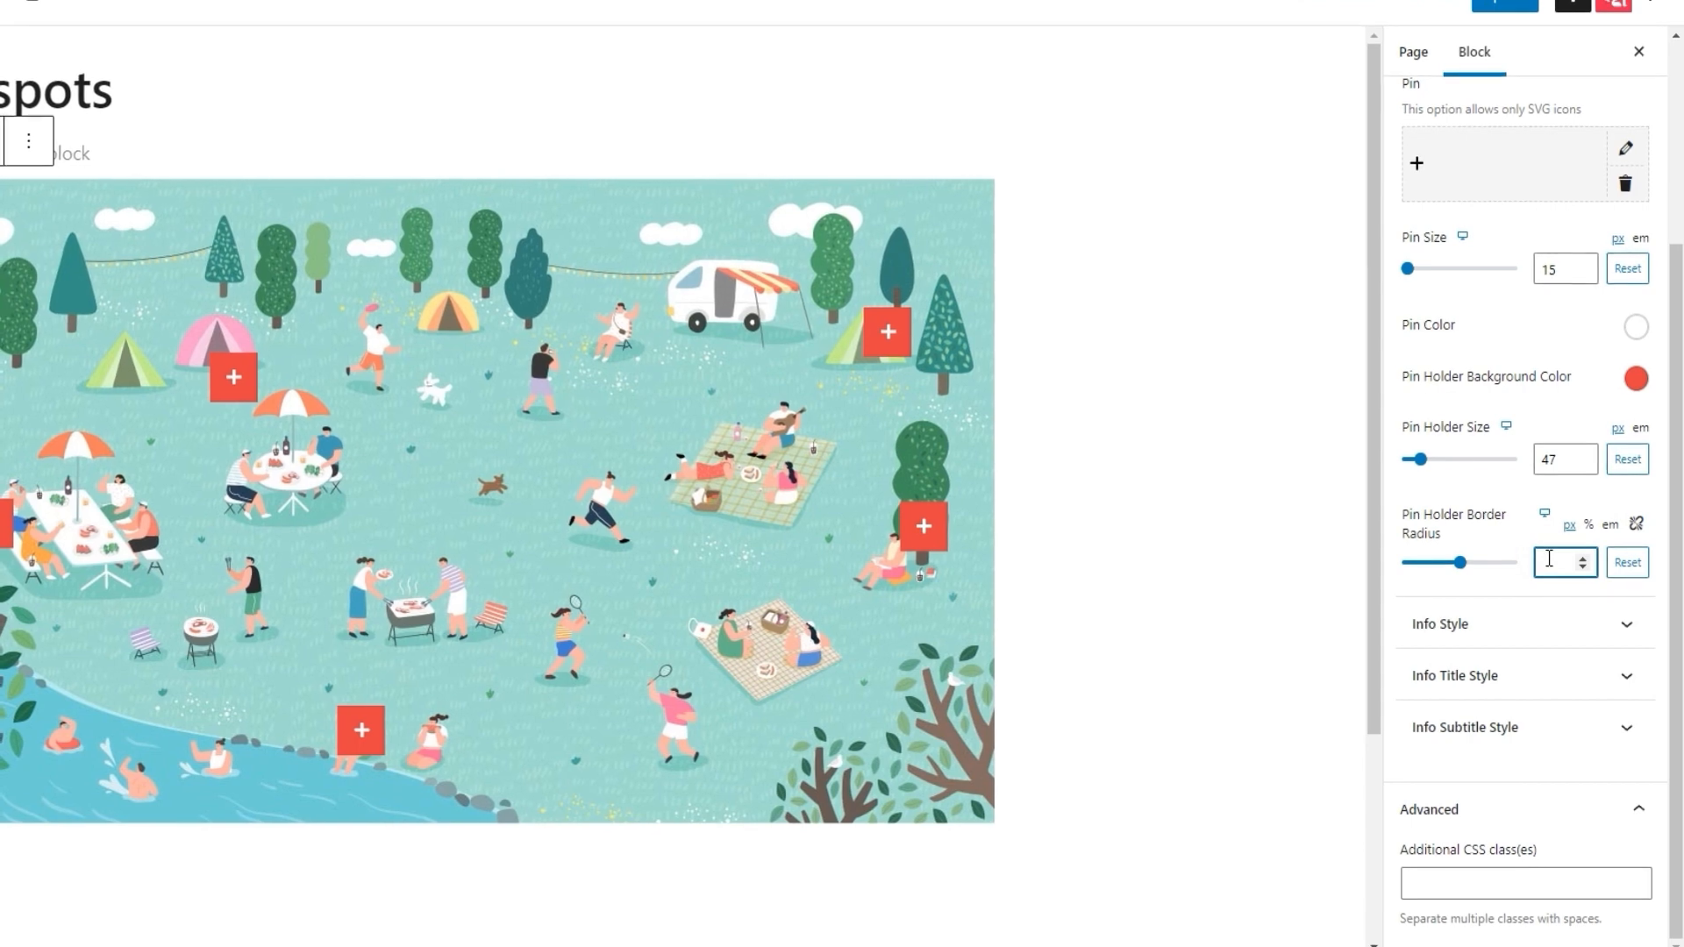
text(30)
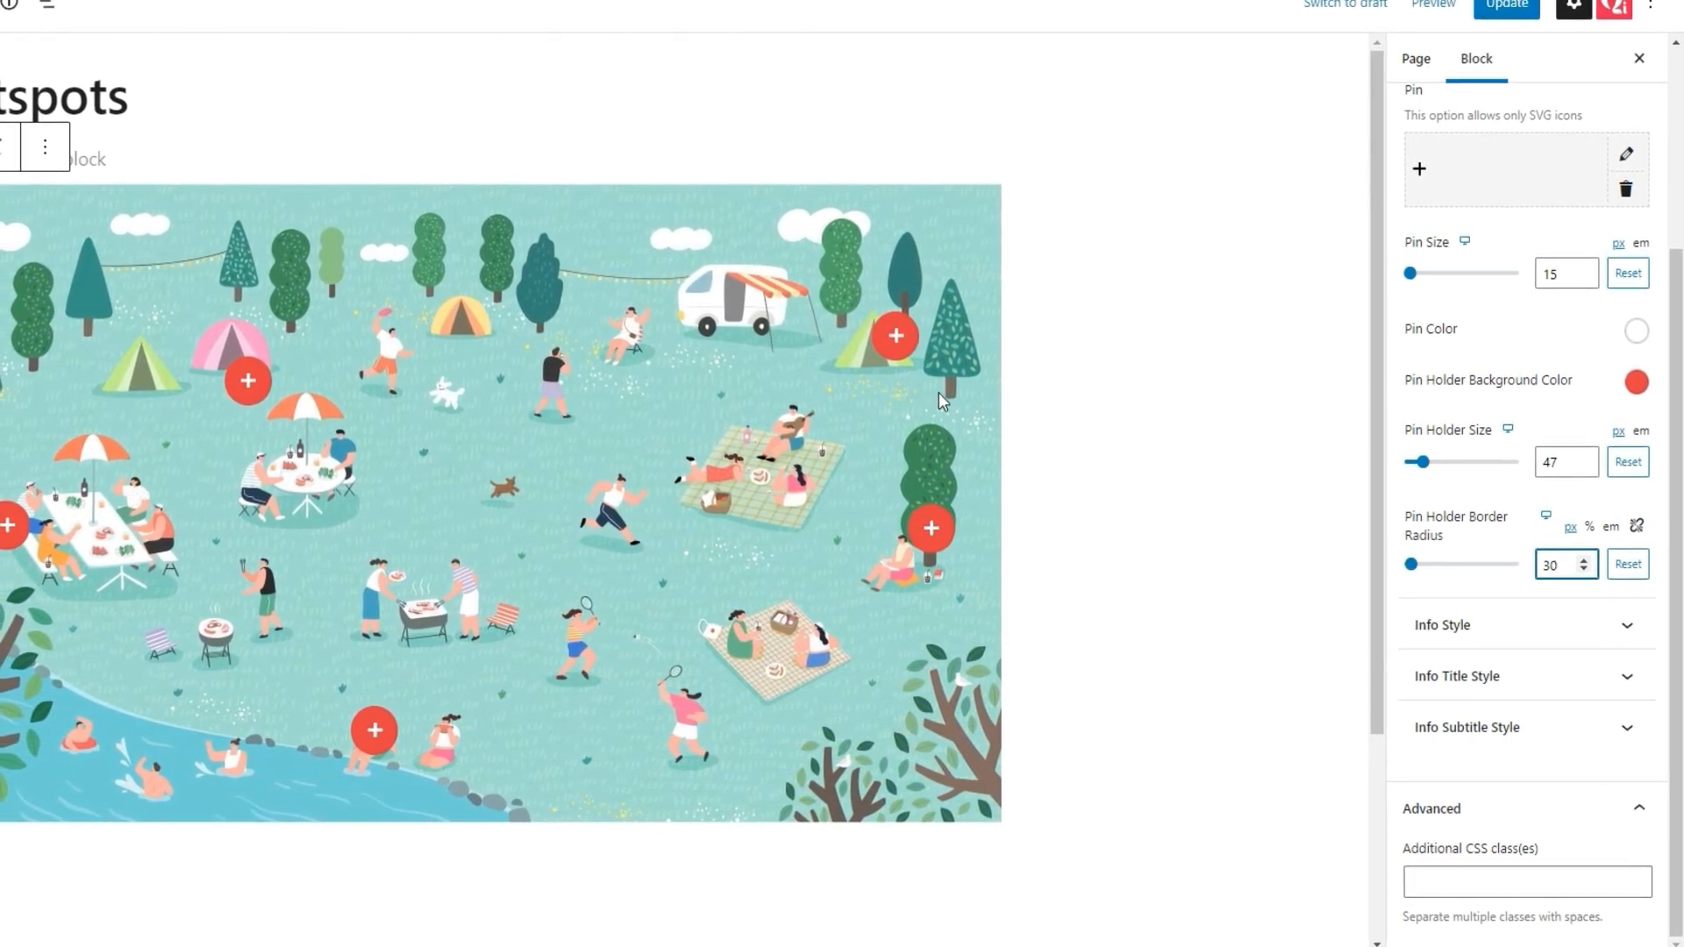
mouse_move(894, 347)
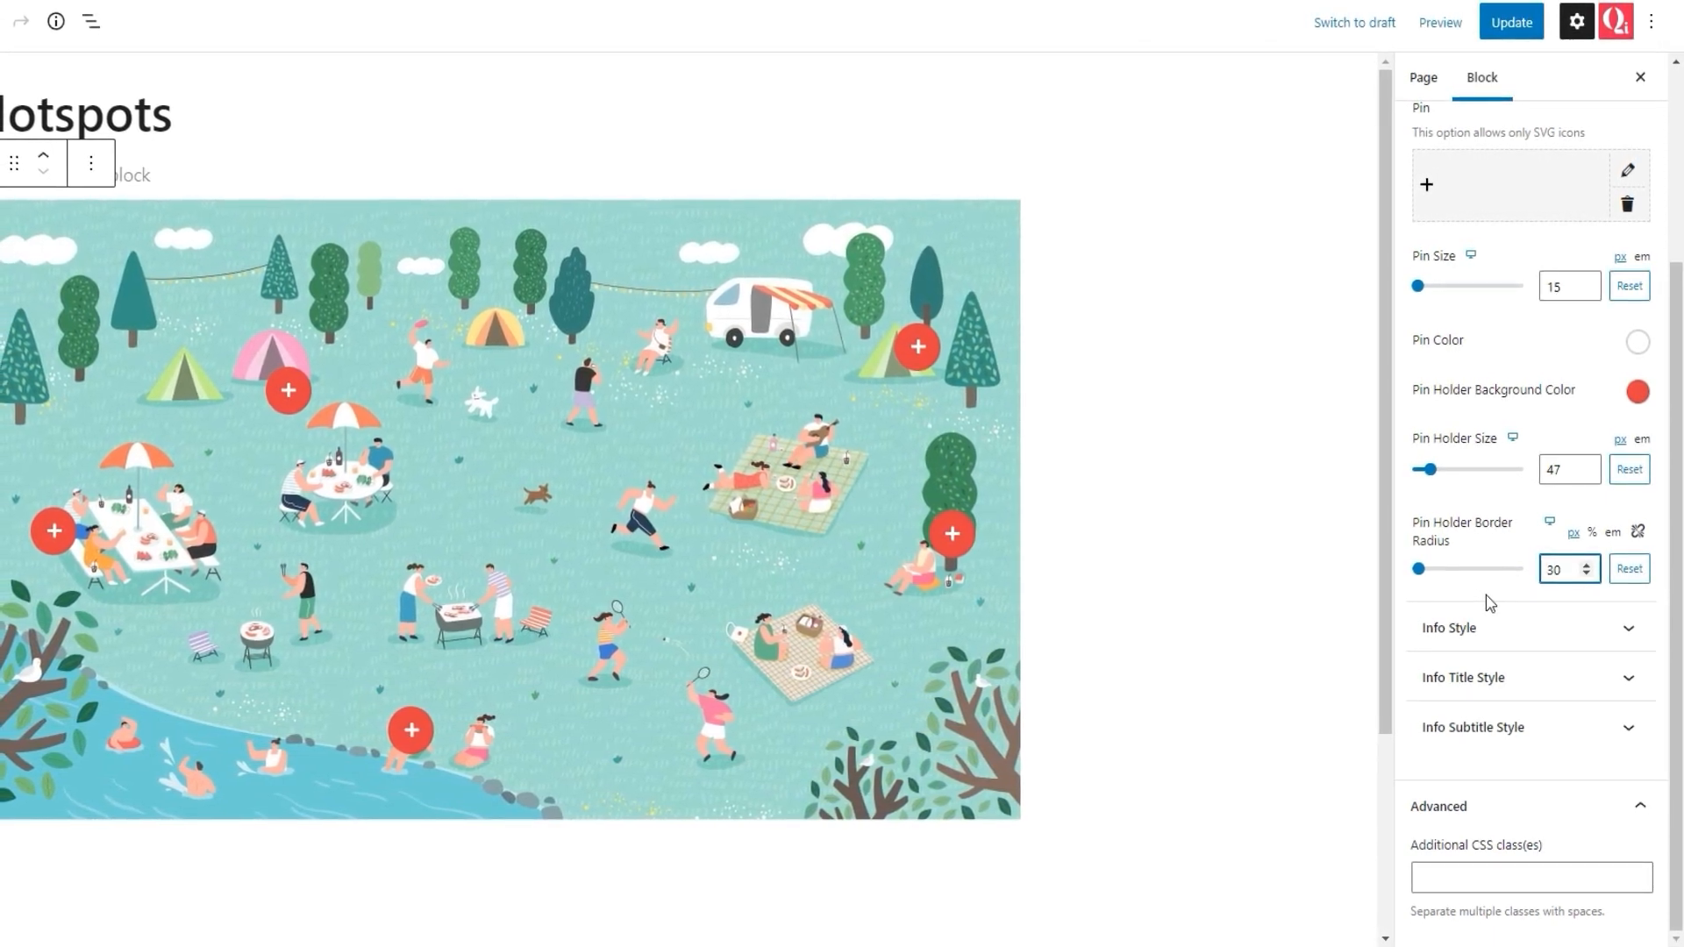
- Expand the Info Style settings, try the Reveal option for Info Display on the pins, and return it to Fade in
click(1488, 633)
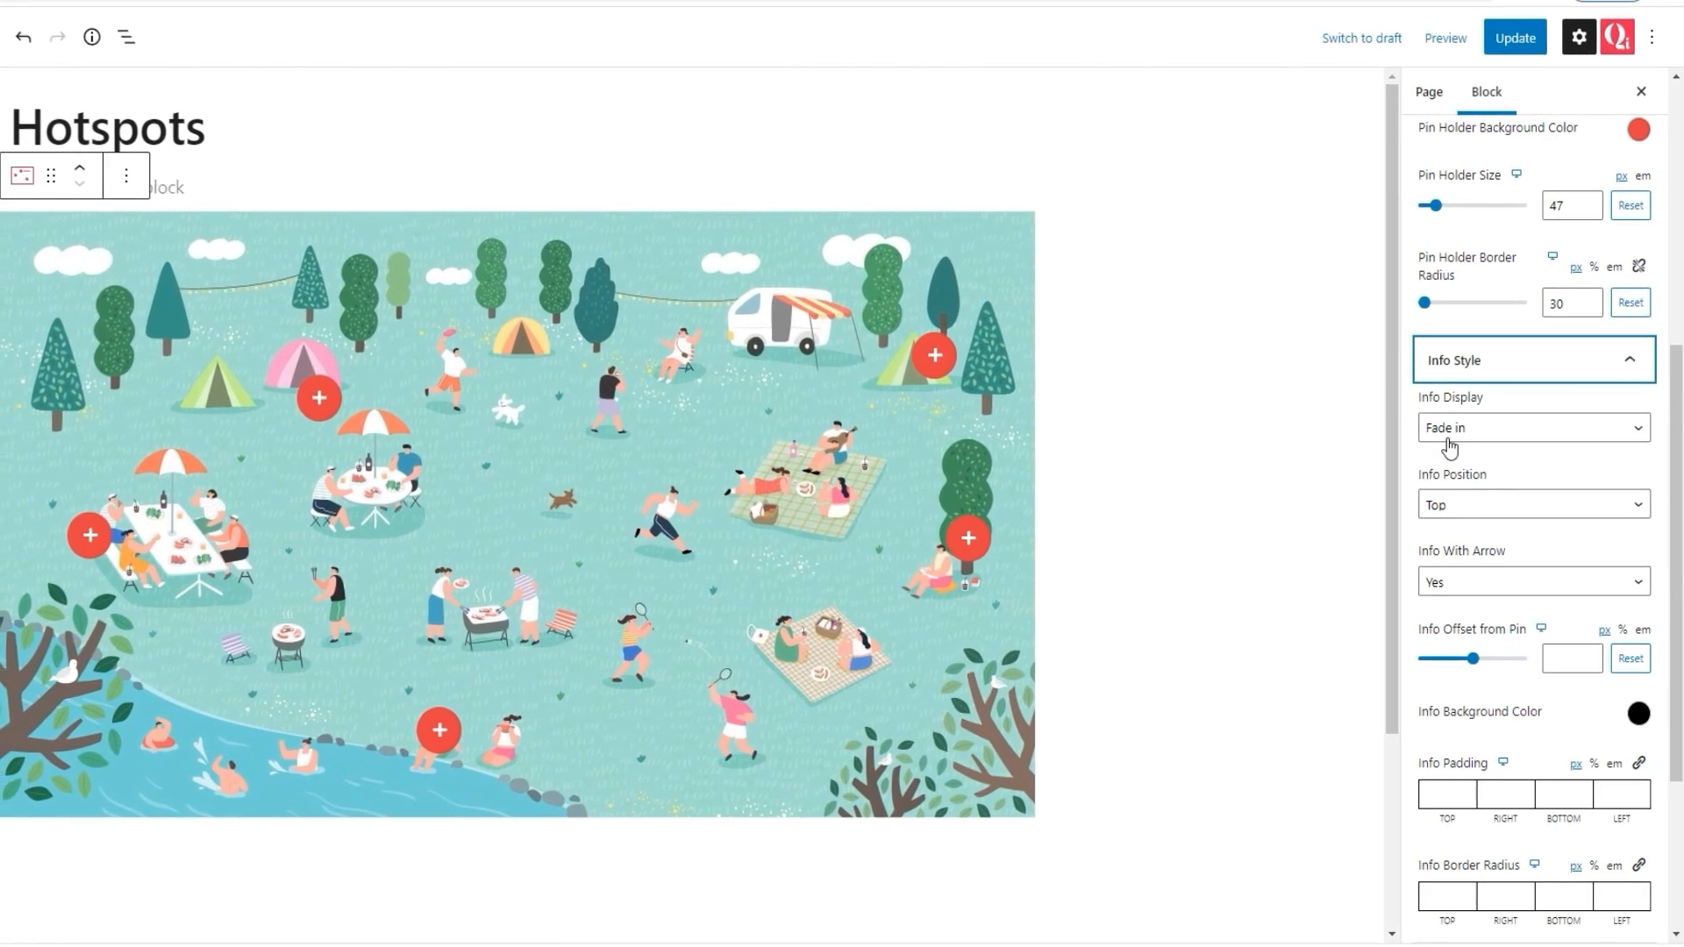
click(1501, 432)
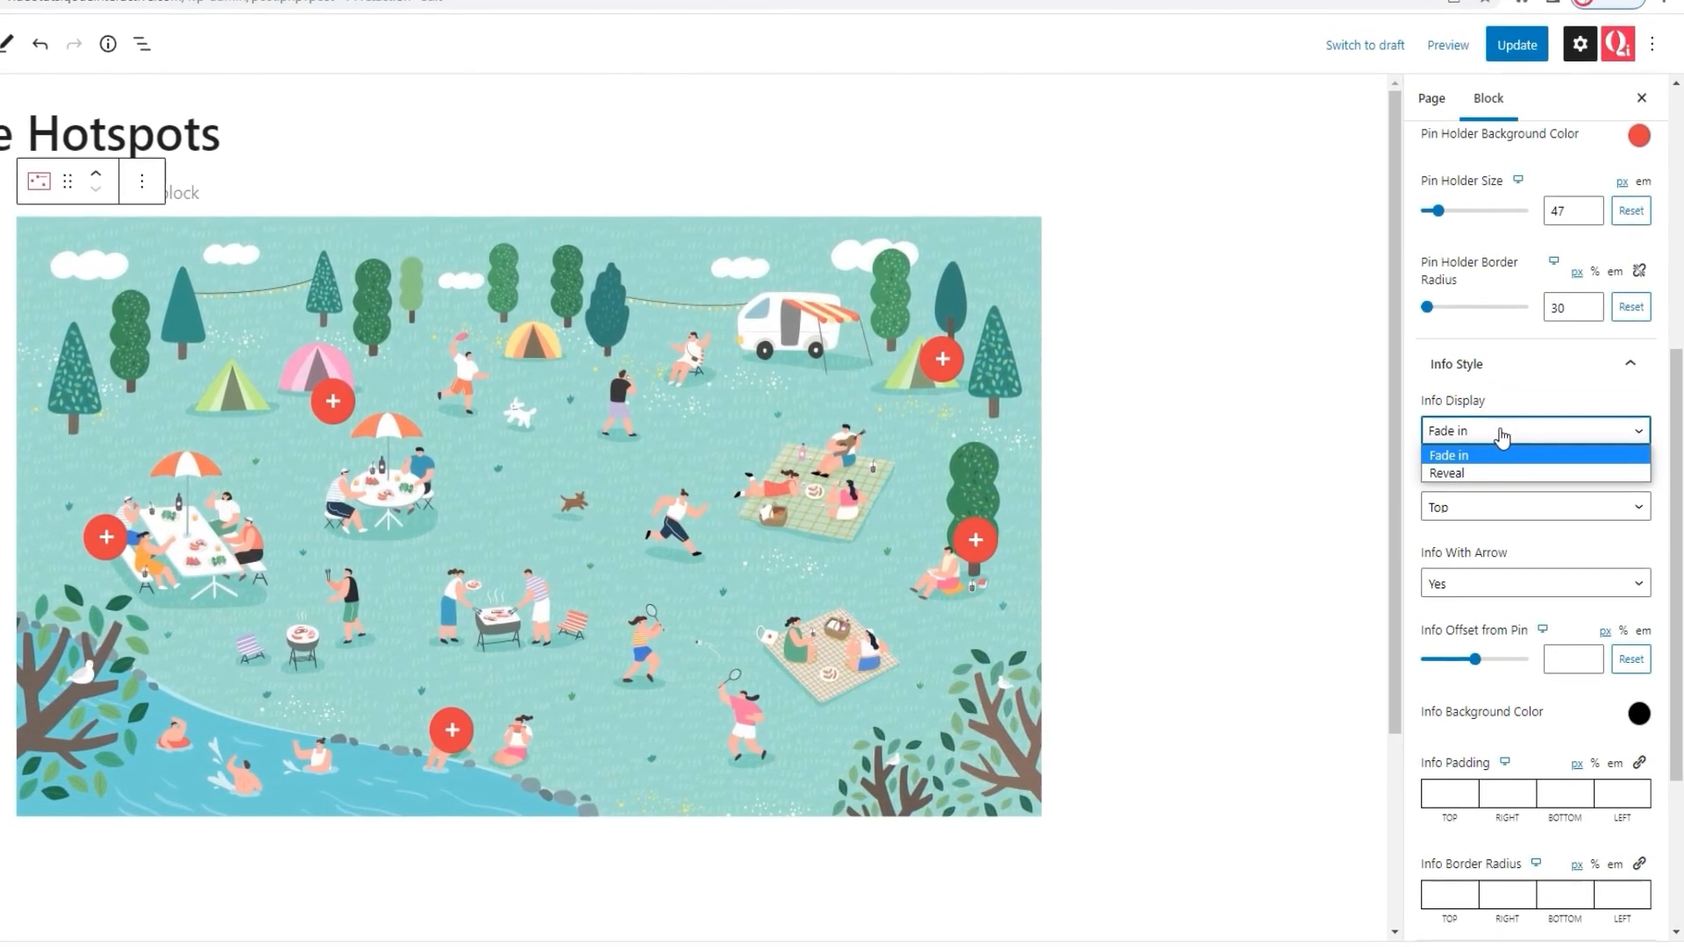
mouse_move(947, 370)
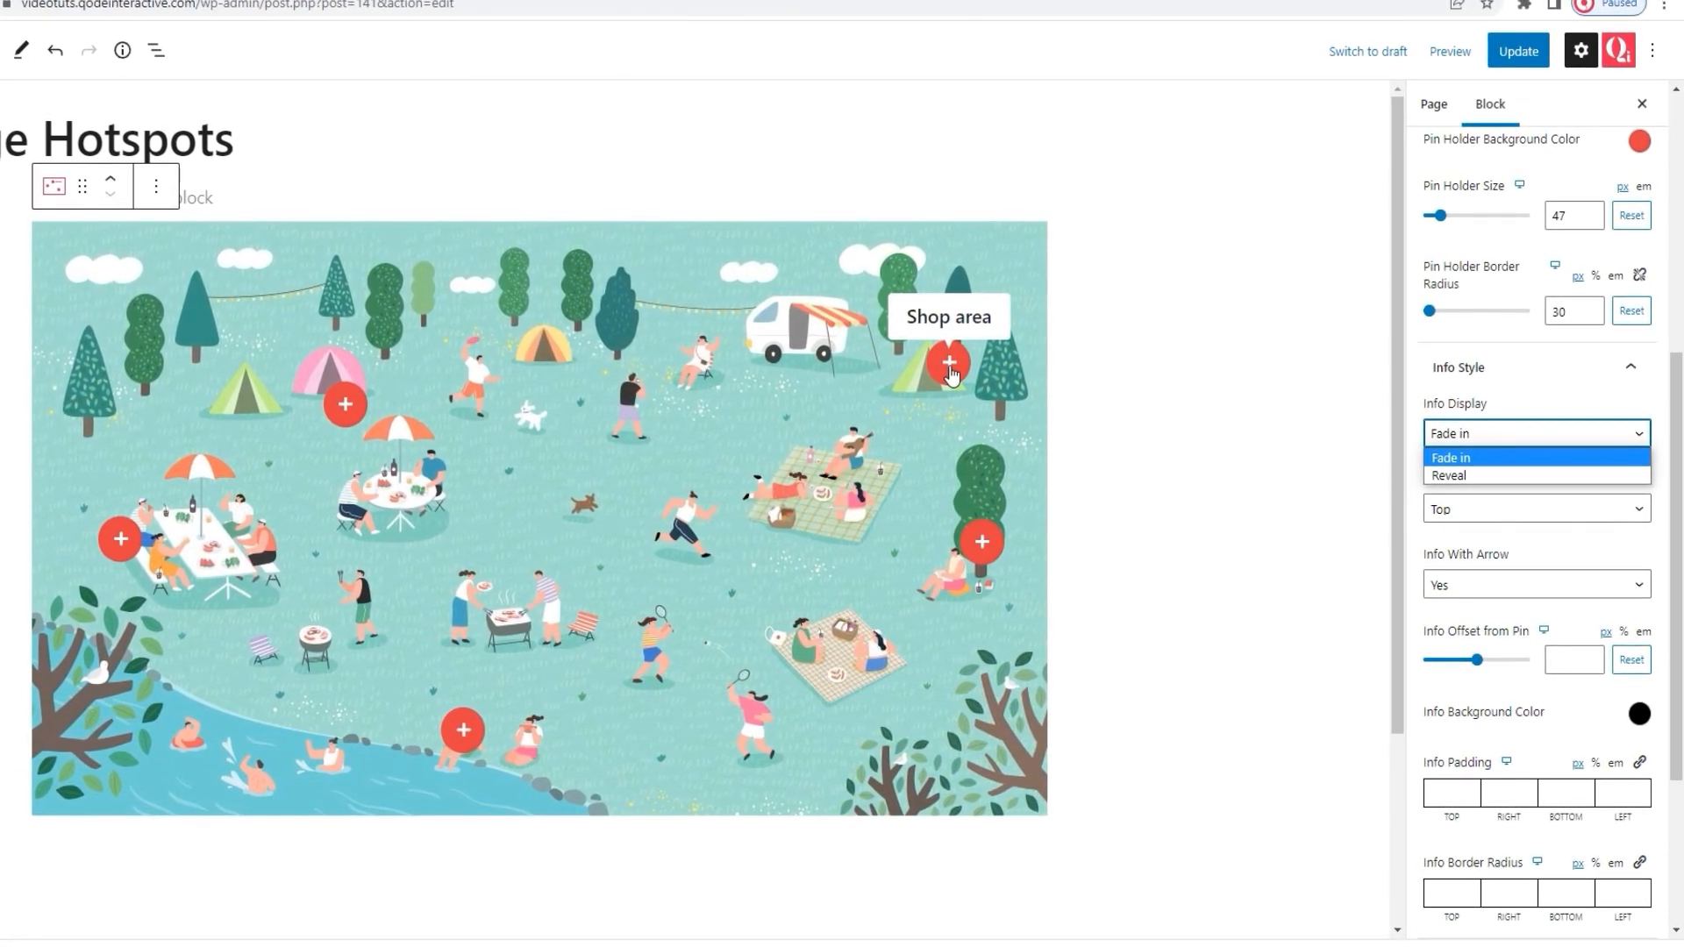
click(1461, 478)
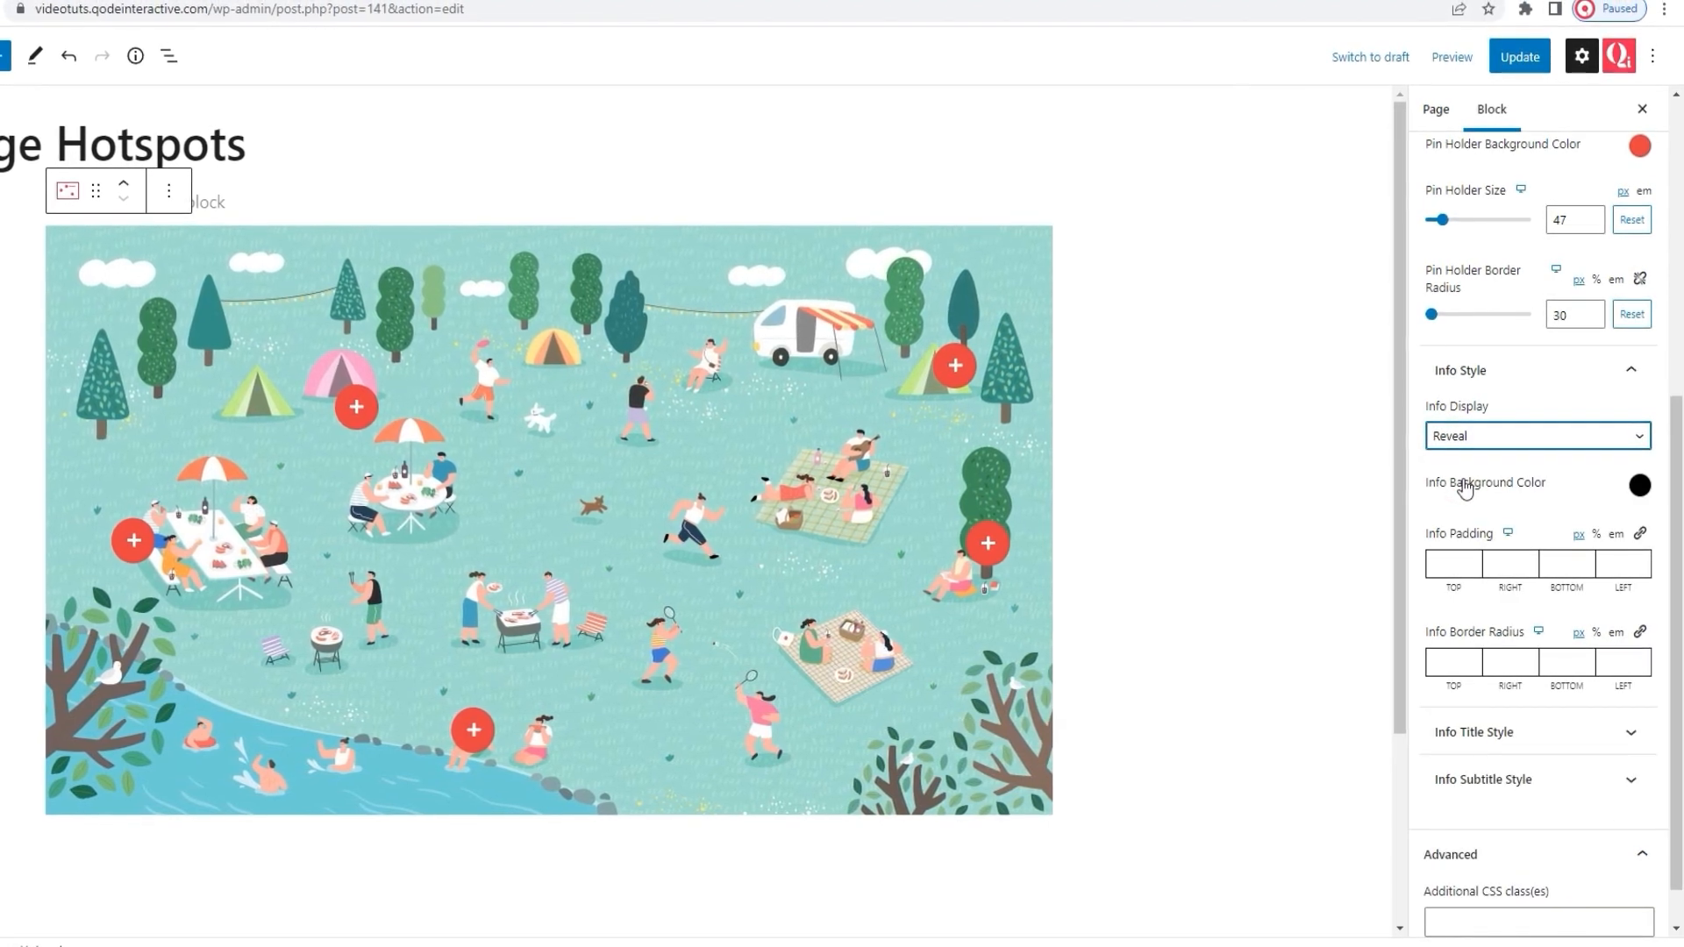
mouse_move(940, 377)
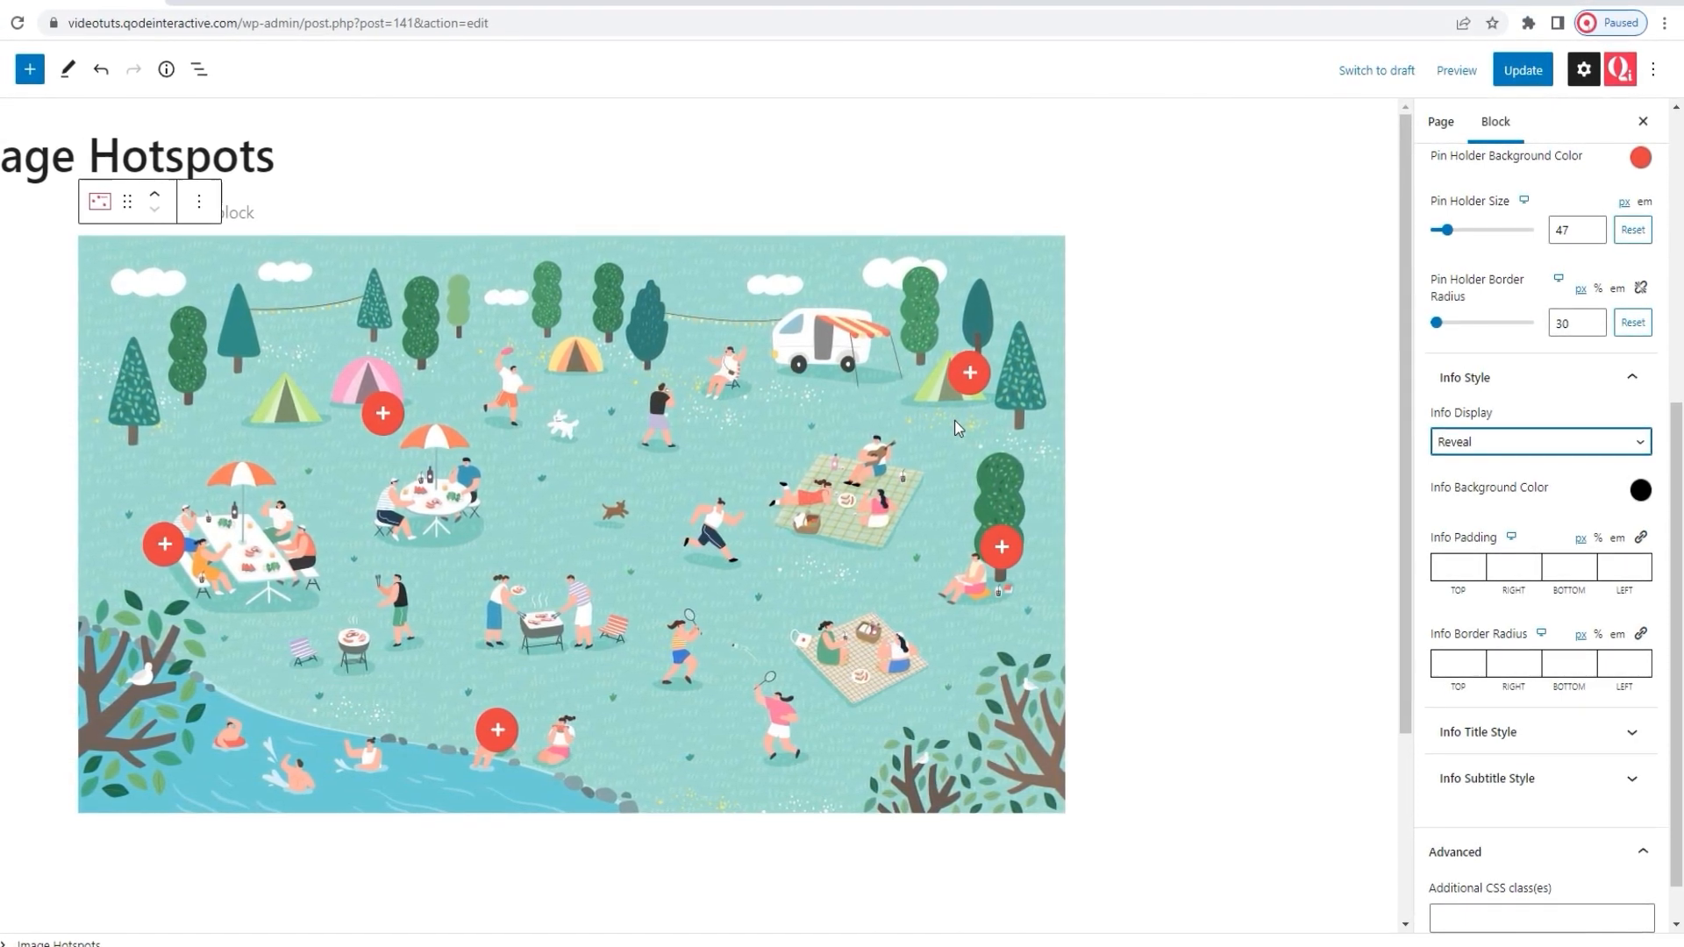
click(1482, 447)
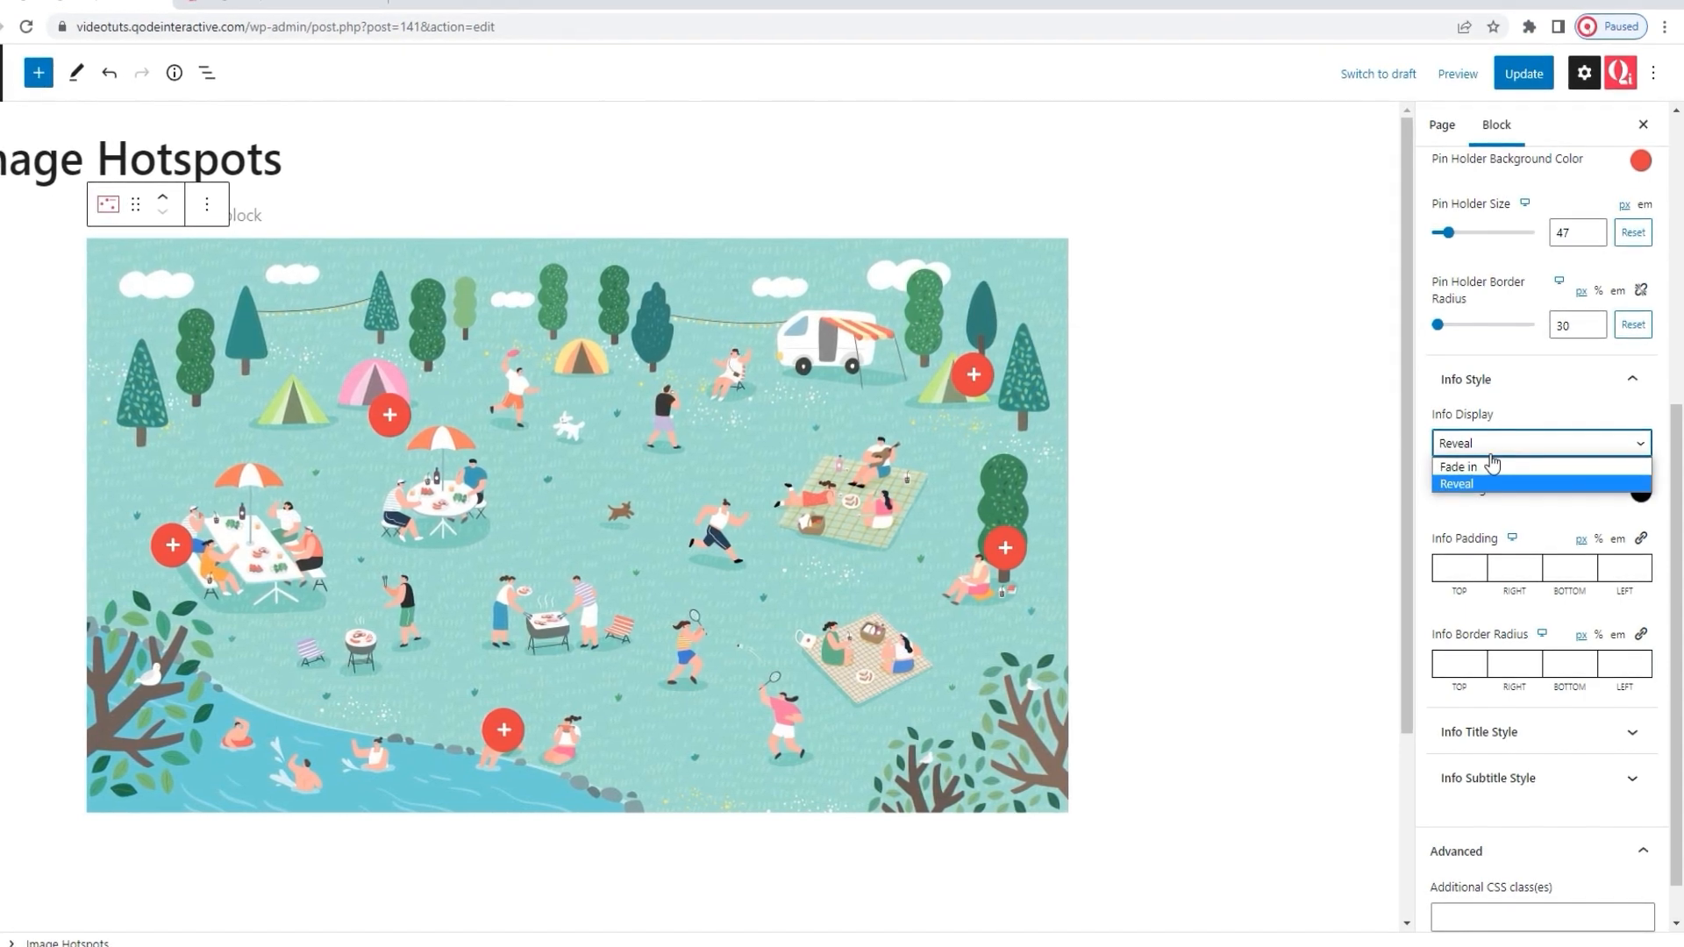
click(1460, 467)
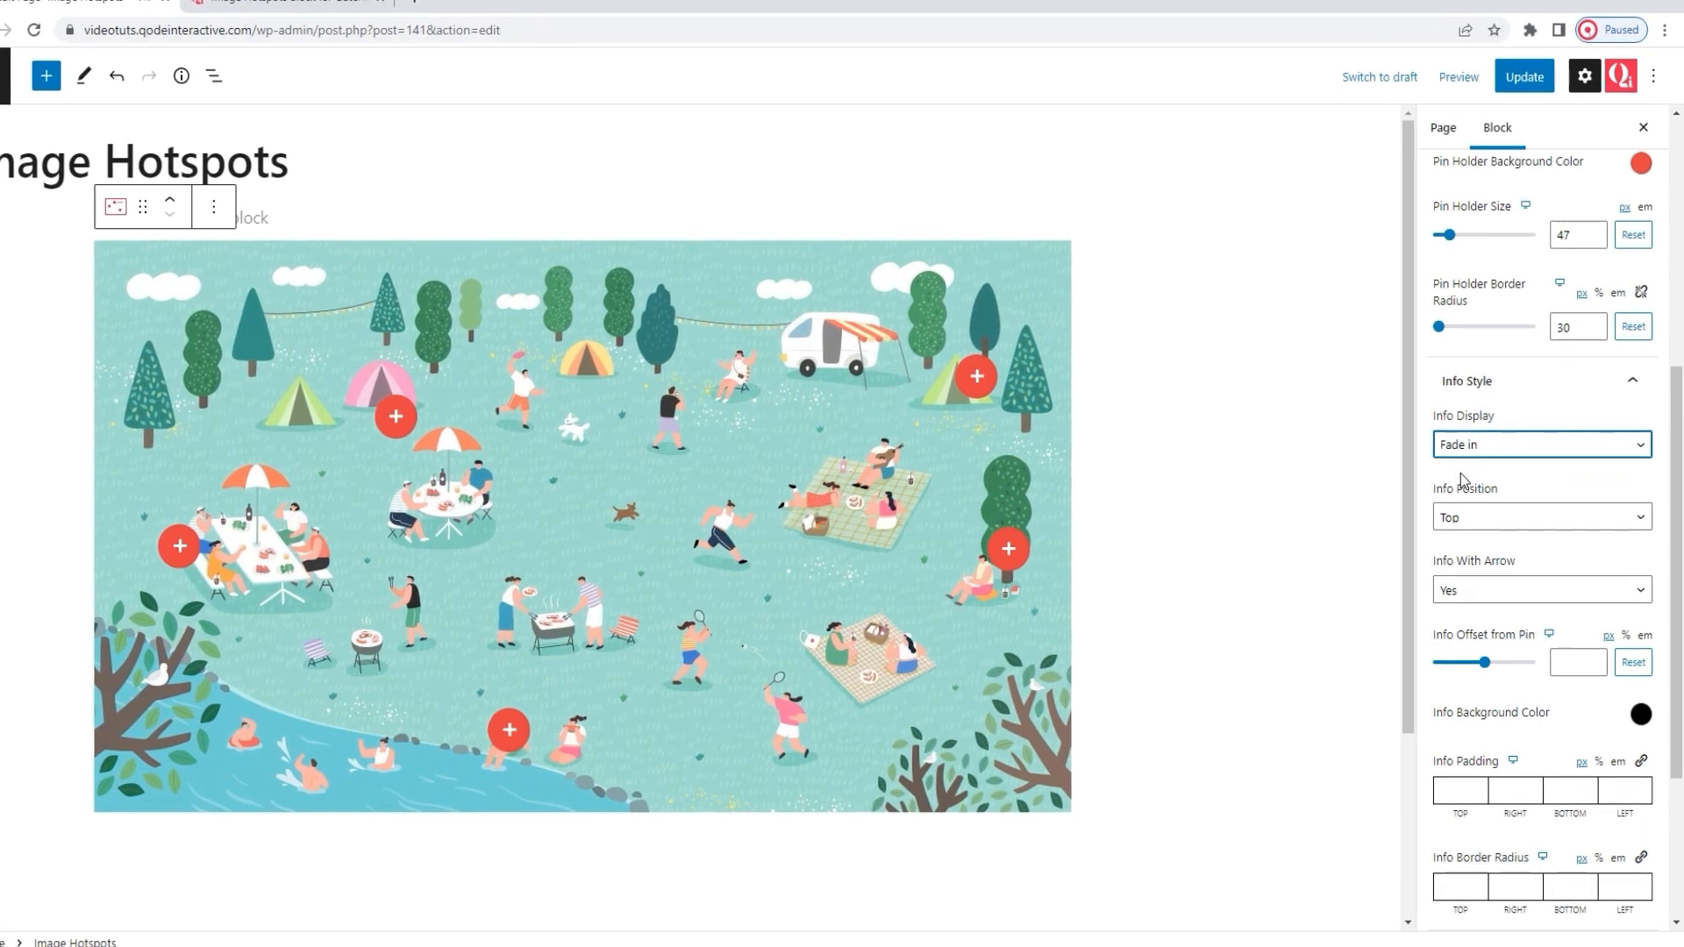
- Preview the Top option for Info Position, switch it to Right, and check the tooltips of the shop and camper area pins
scroll(1514, 492, down, 1)
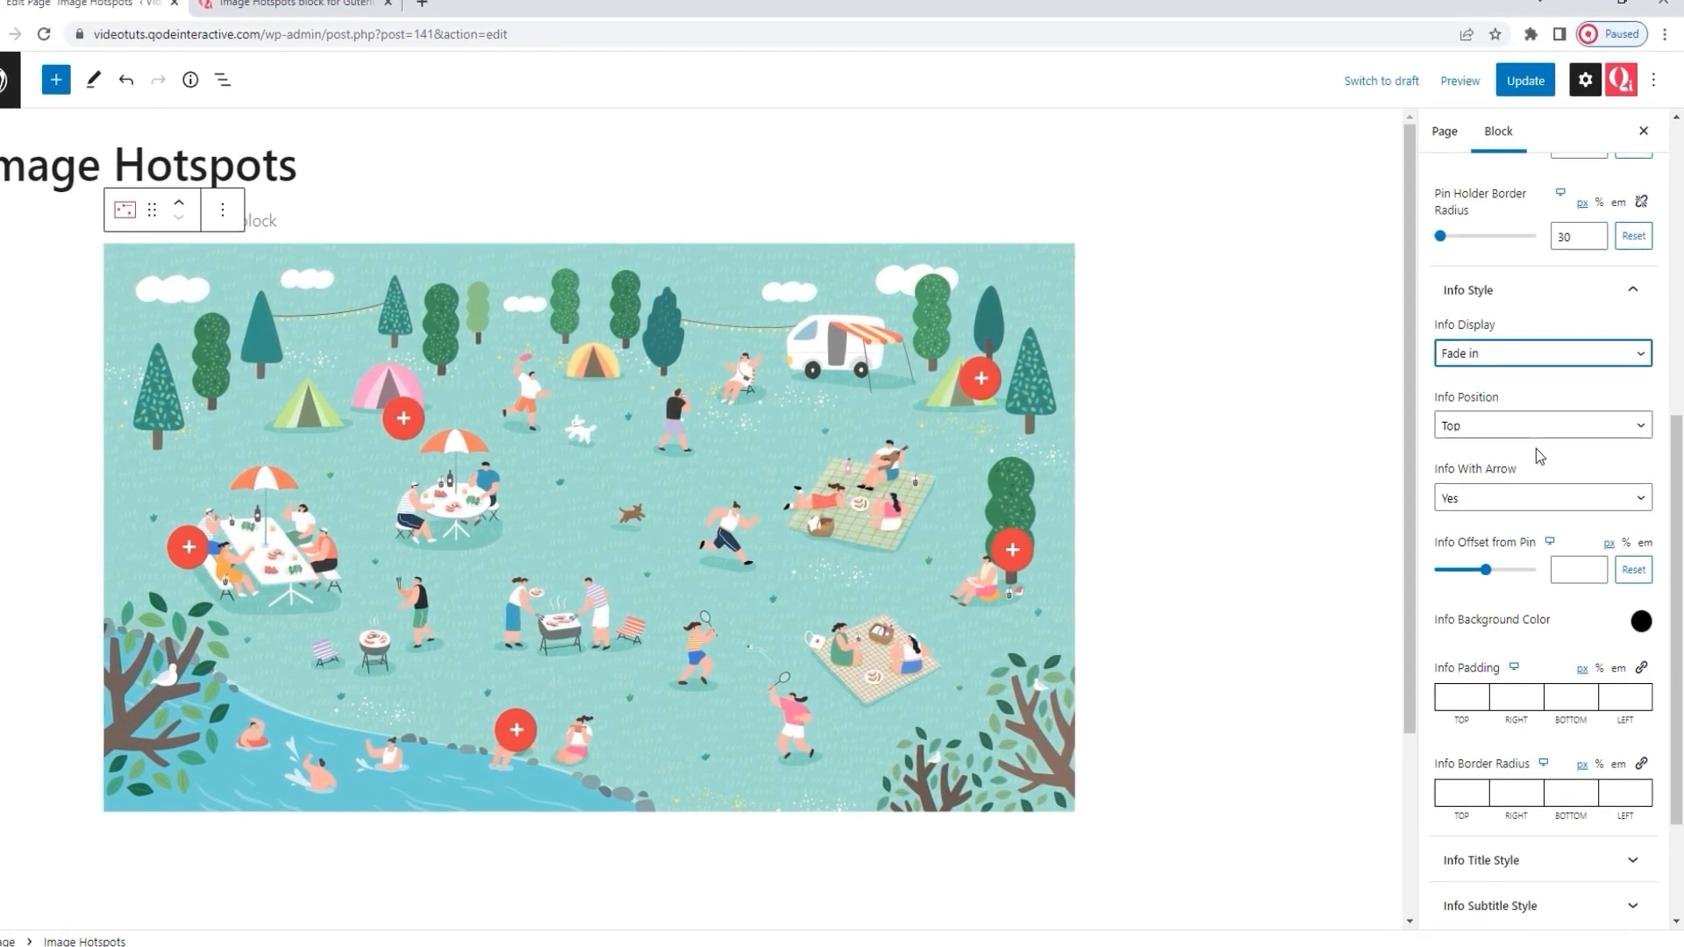
click(1487, 430)
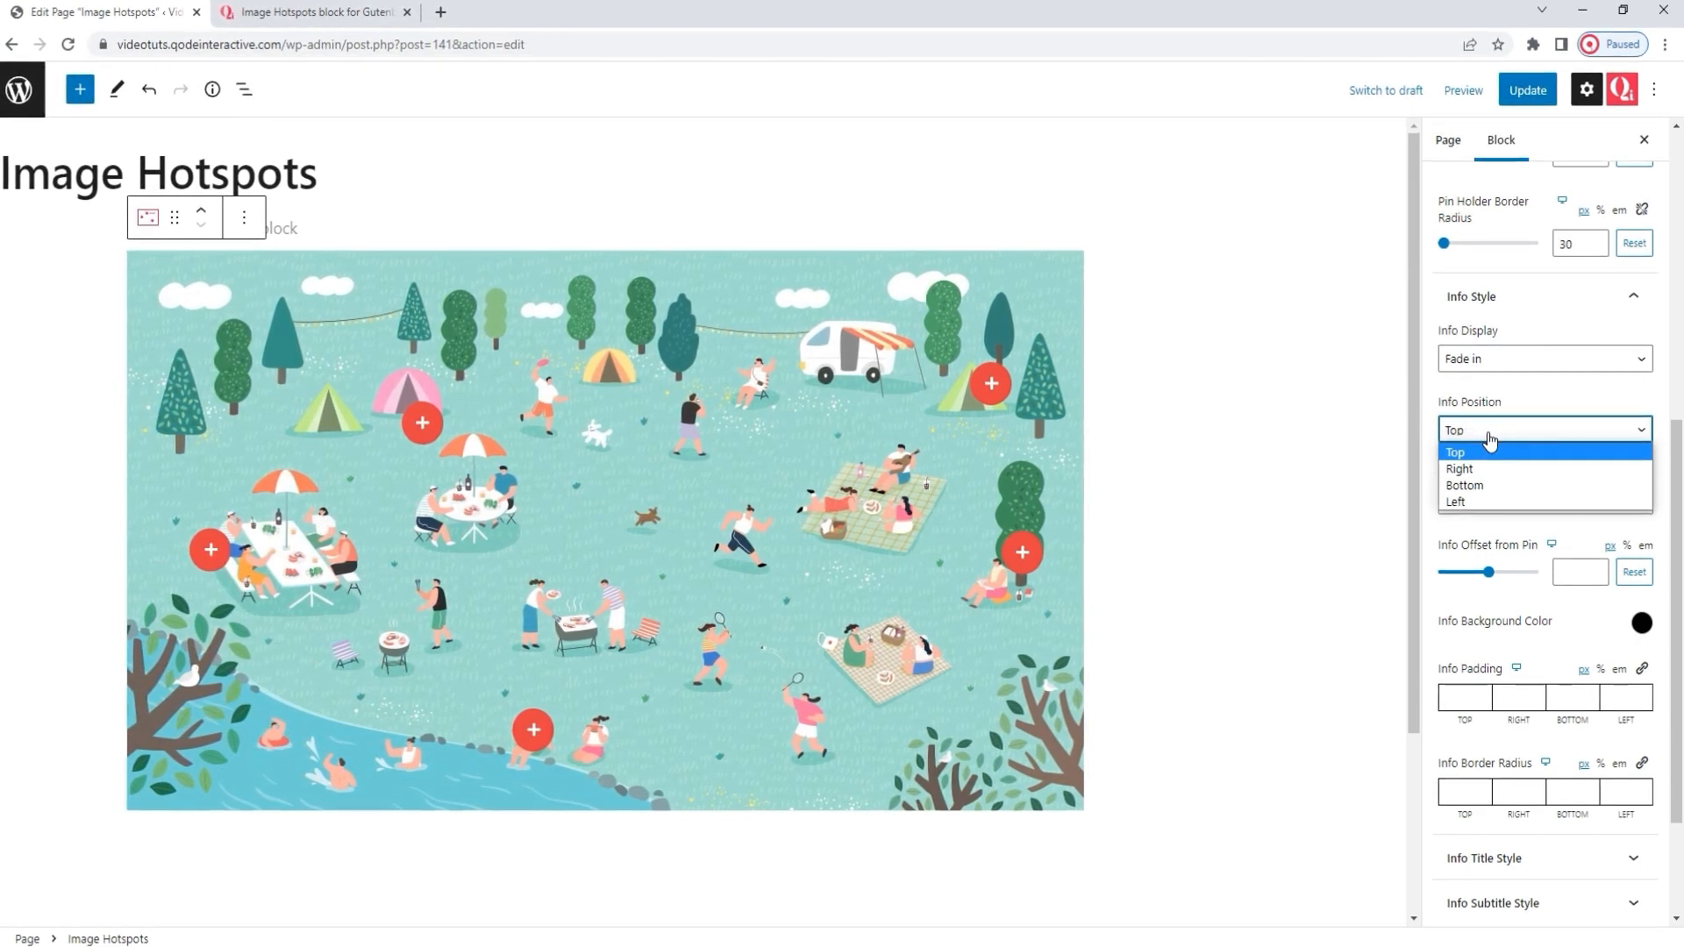
click(1488, 440)
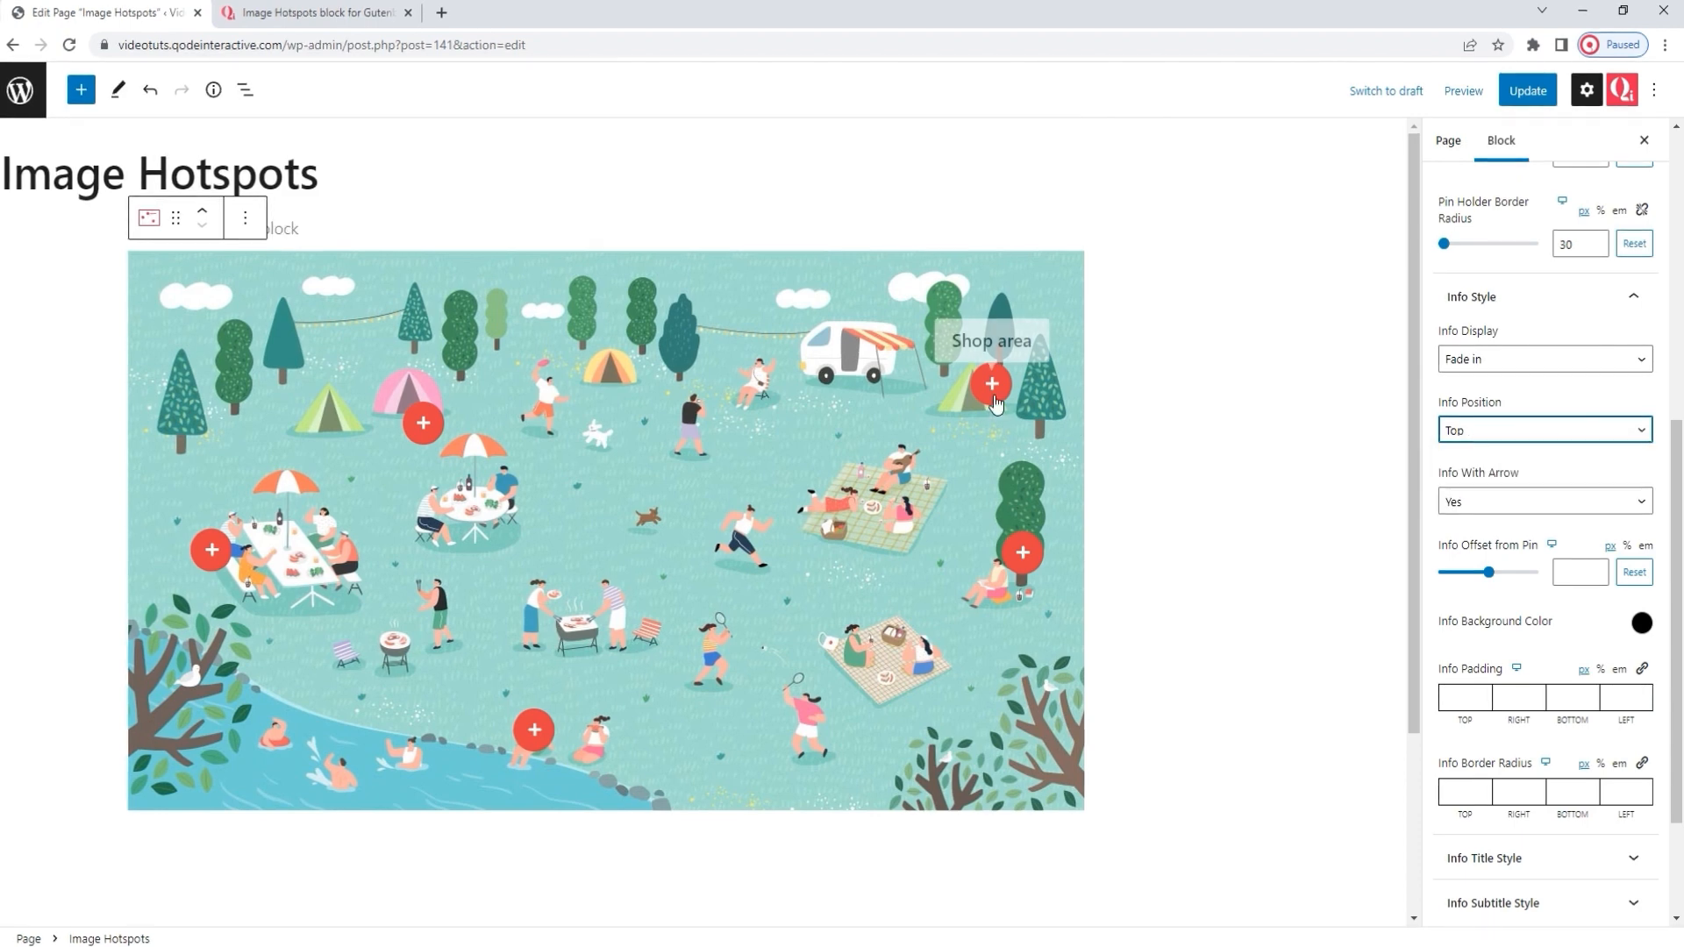
click(1504, 430)
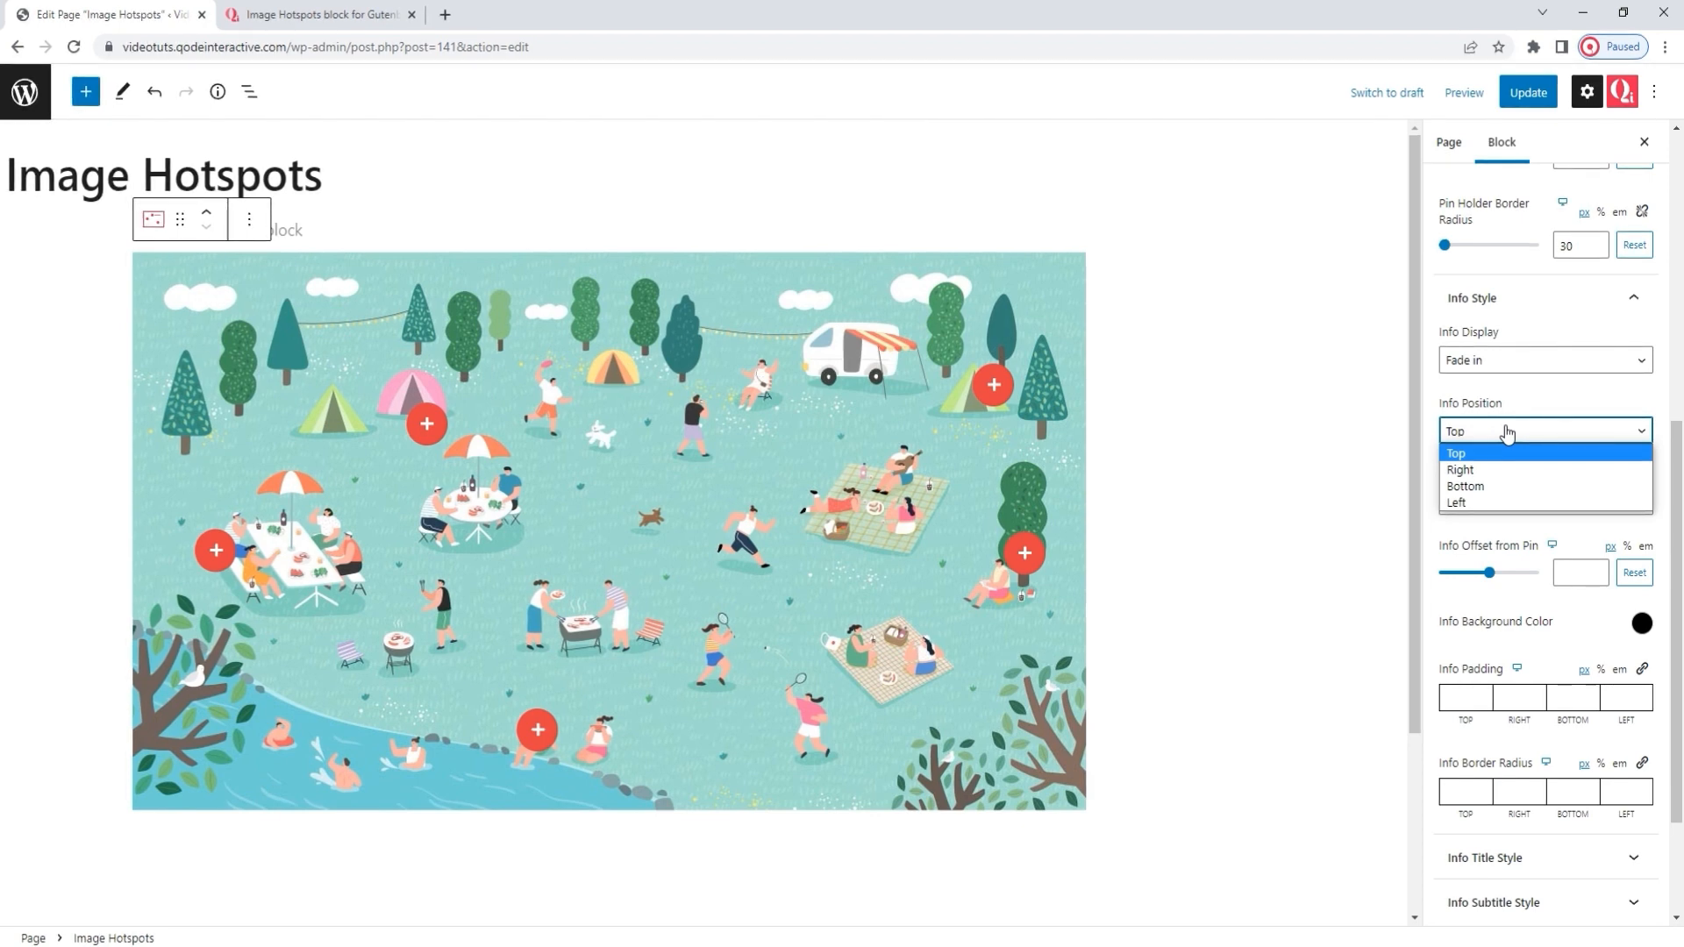
click(1492, 470)
mouse_move(995, 407)
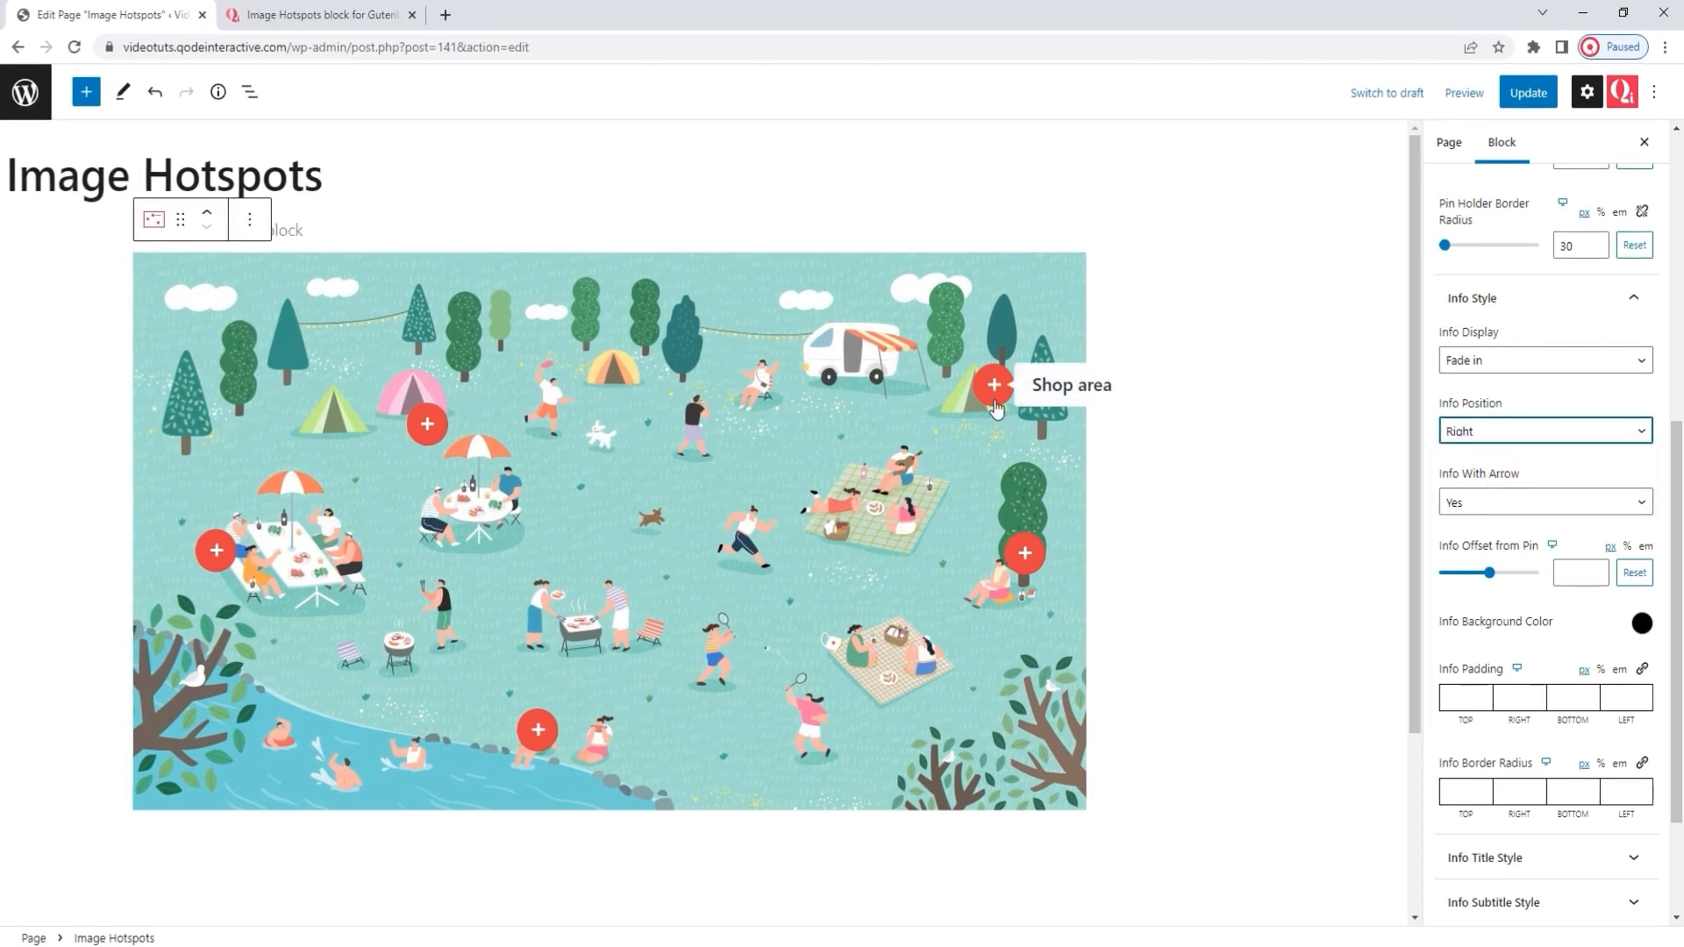
mouse_move(438, 436)
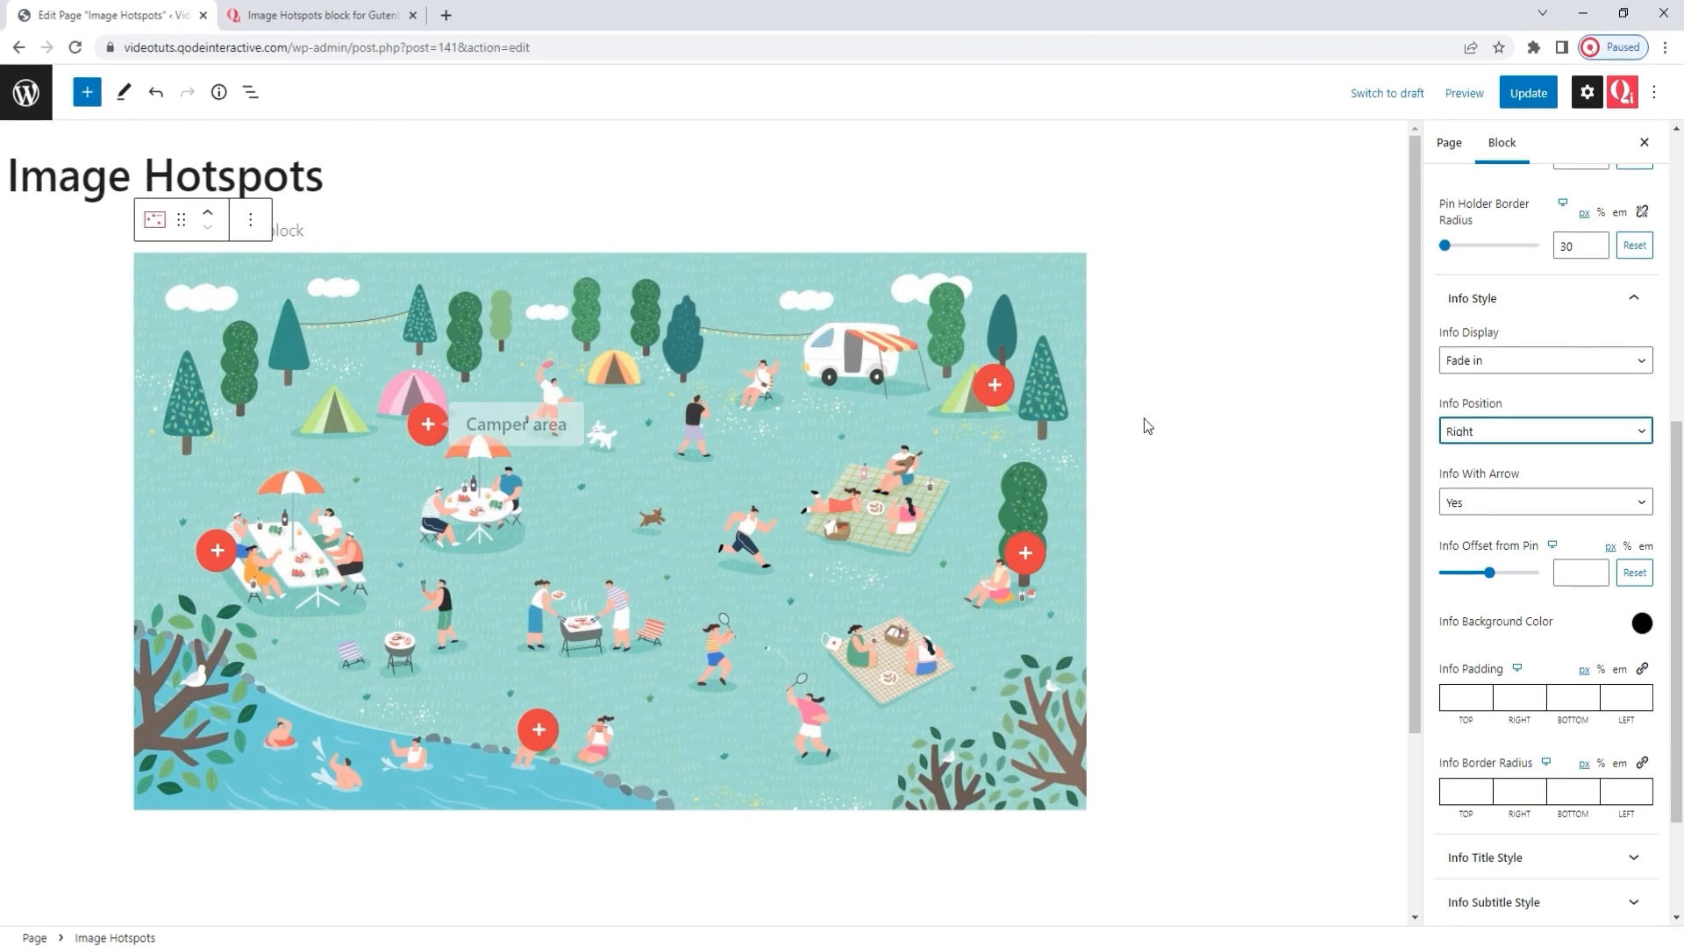
- Set Info Position back to Top and check the tooltip of the shop area pin
click(1485, 432)
click(1490, 454)
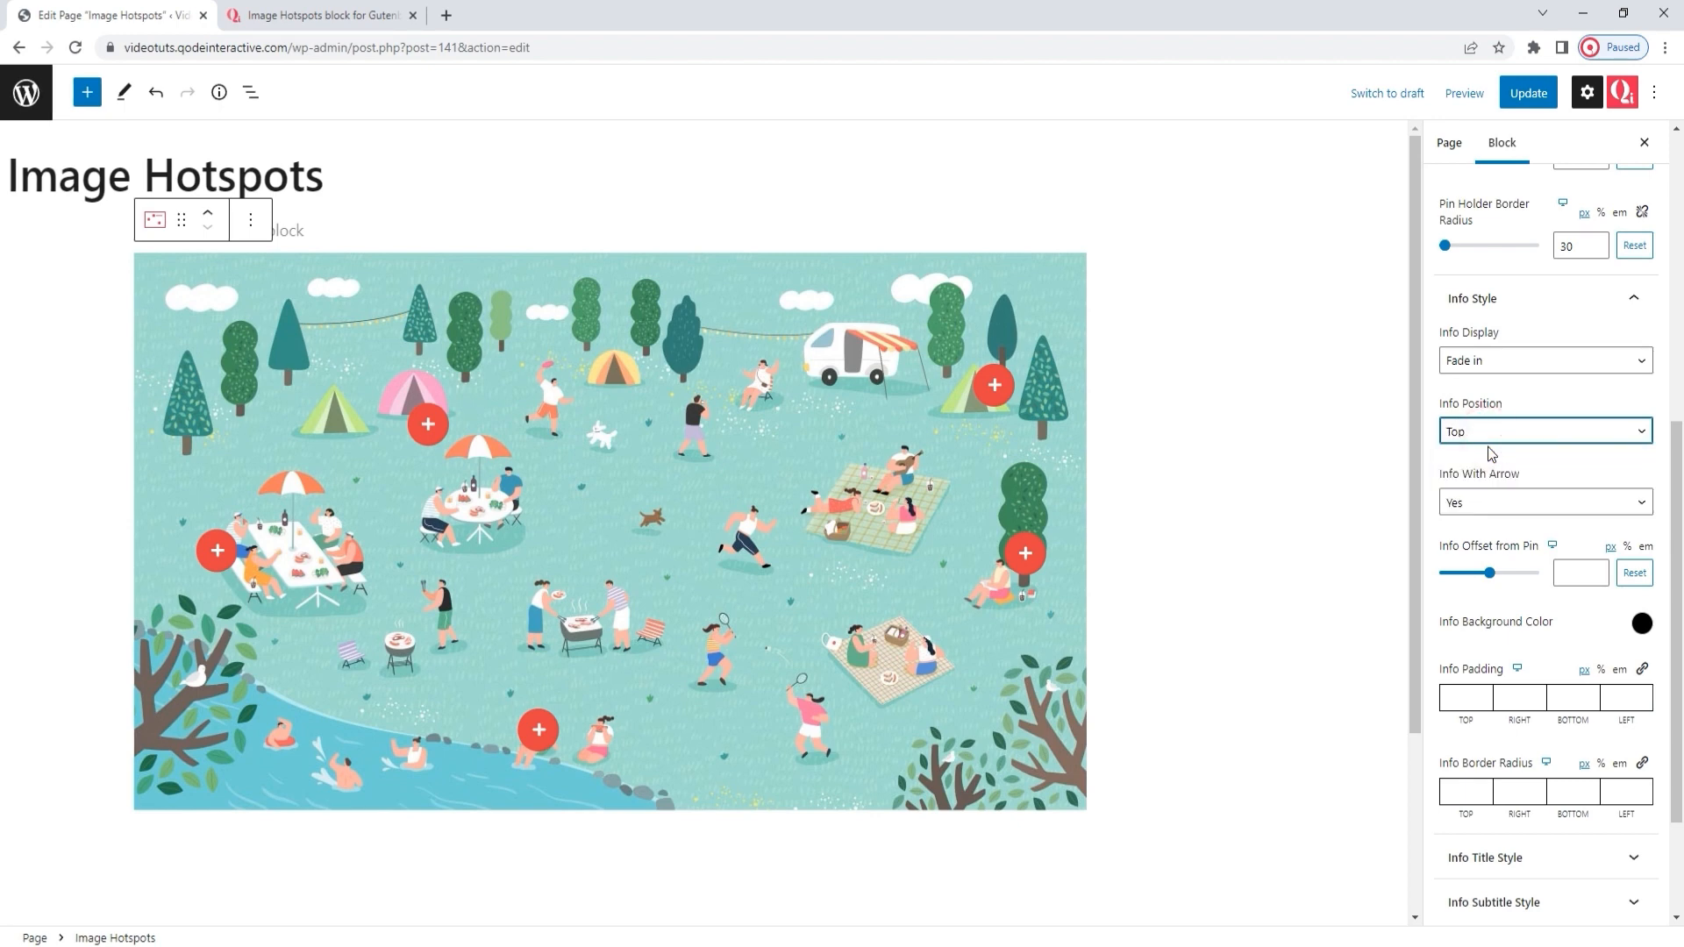
click(1545, 468)
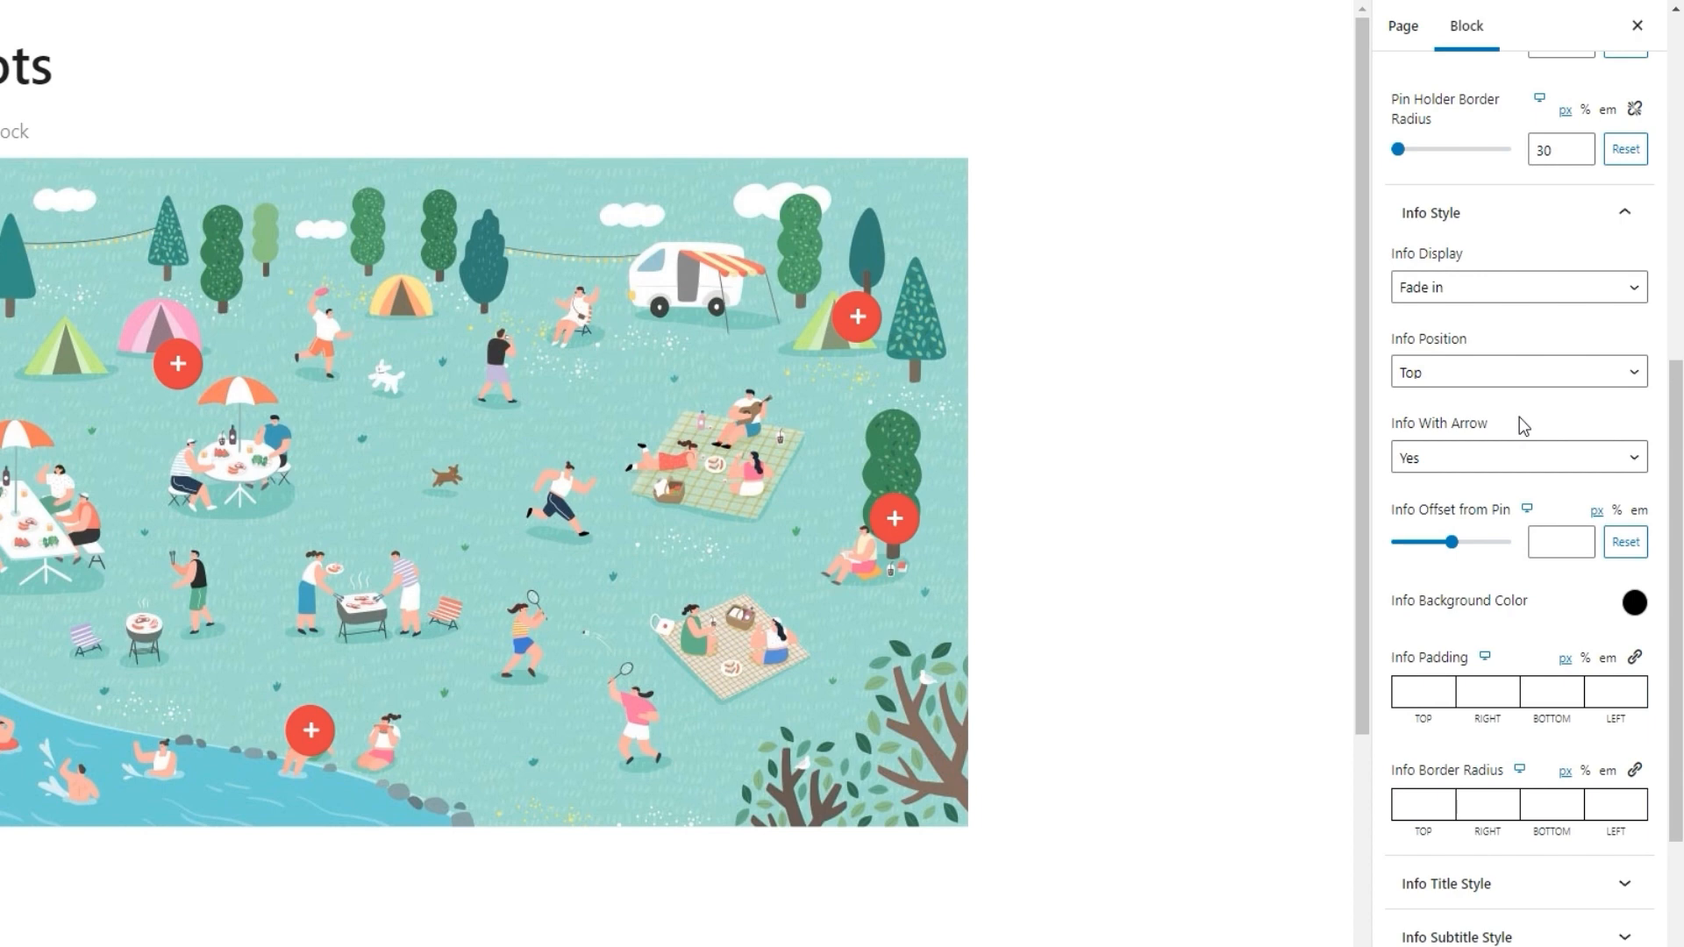
mouse_move(870, 326)
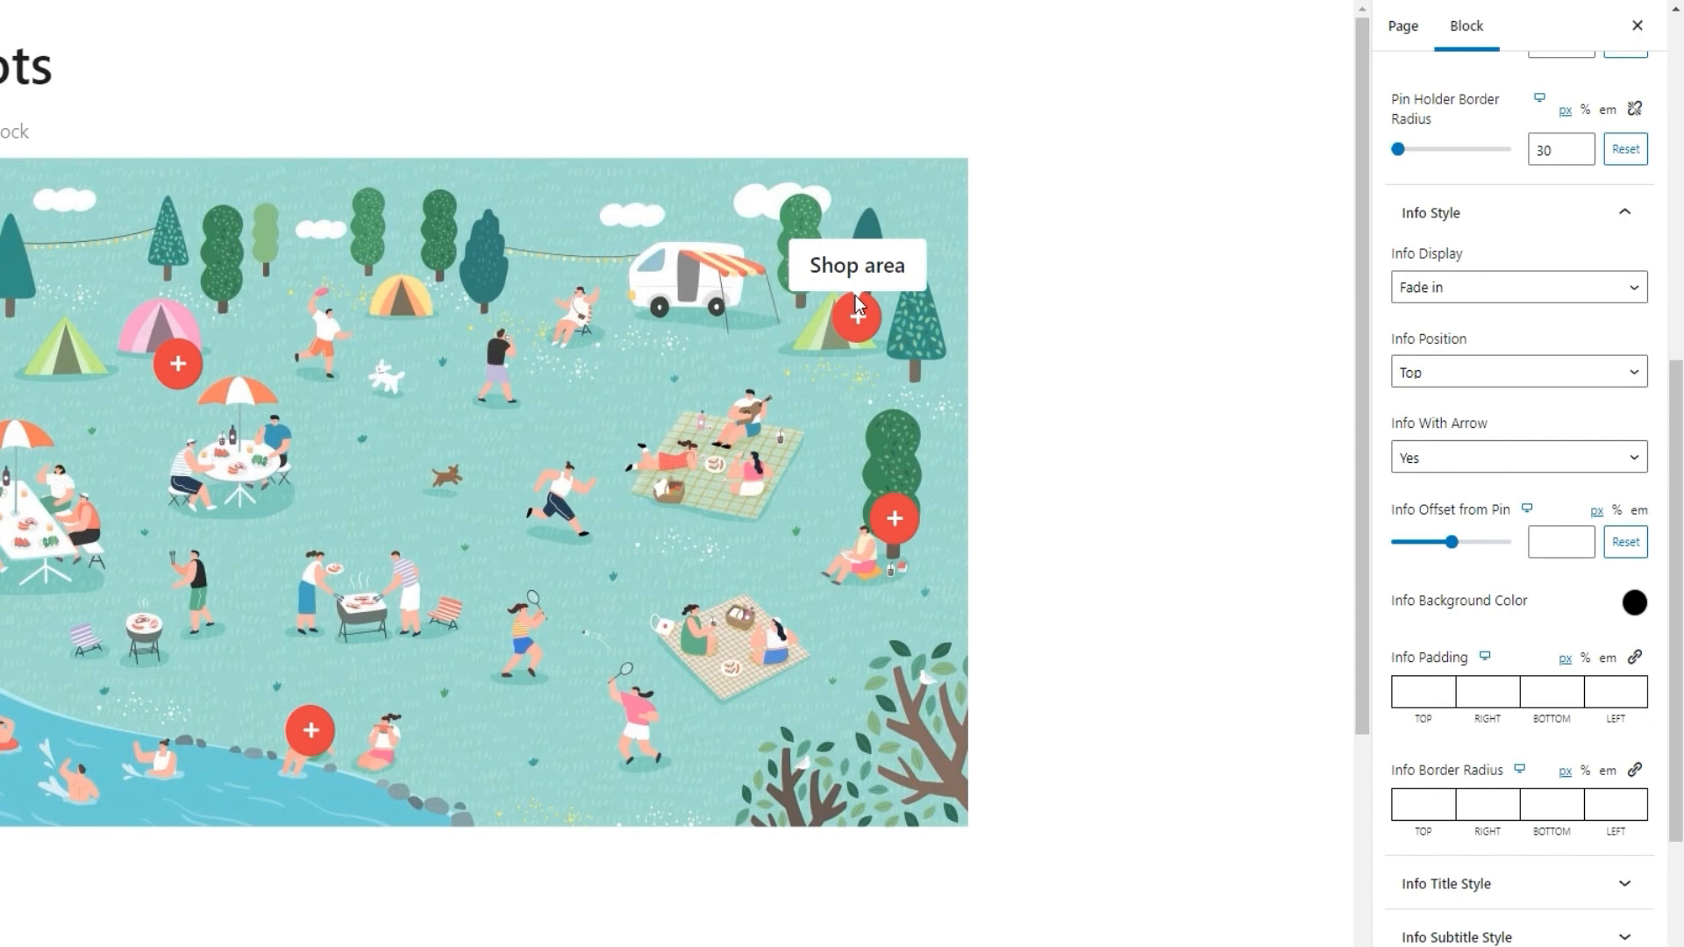
- Try the No option for Info With Arrow on the pins, and return it to Yes
click(1508, 461)
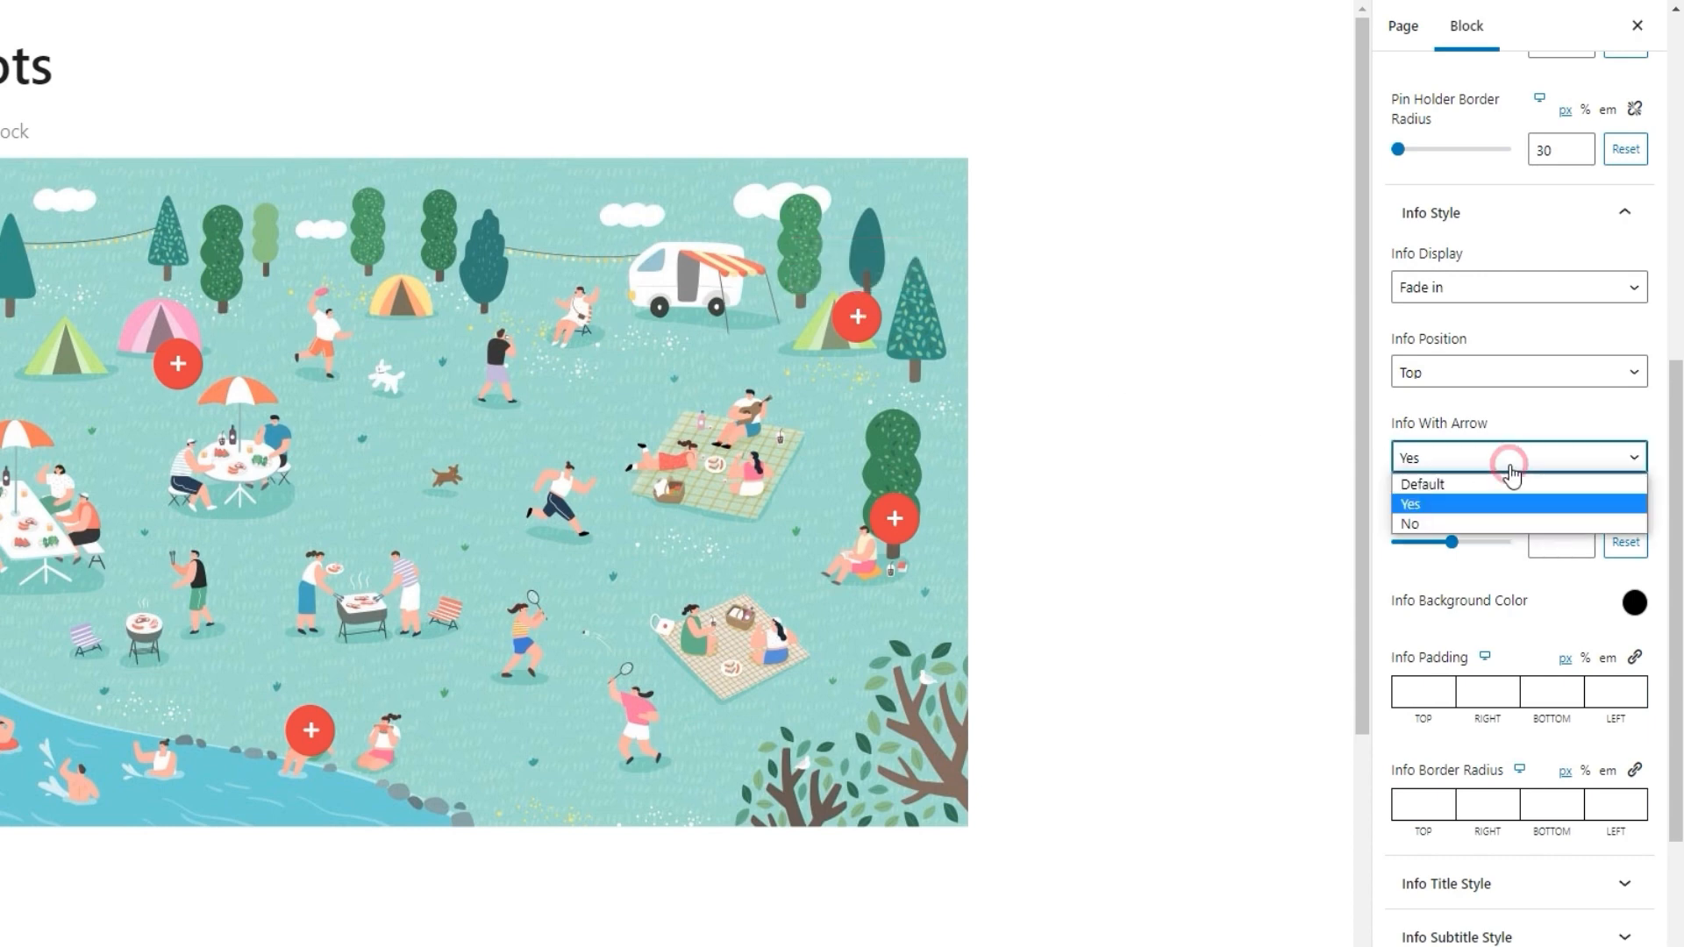
click(1463, 524)
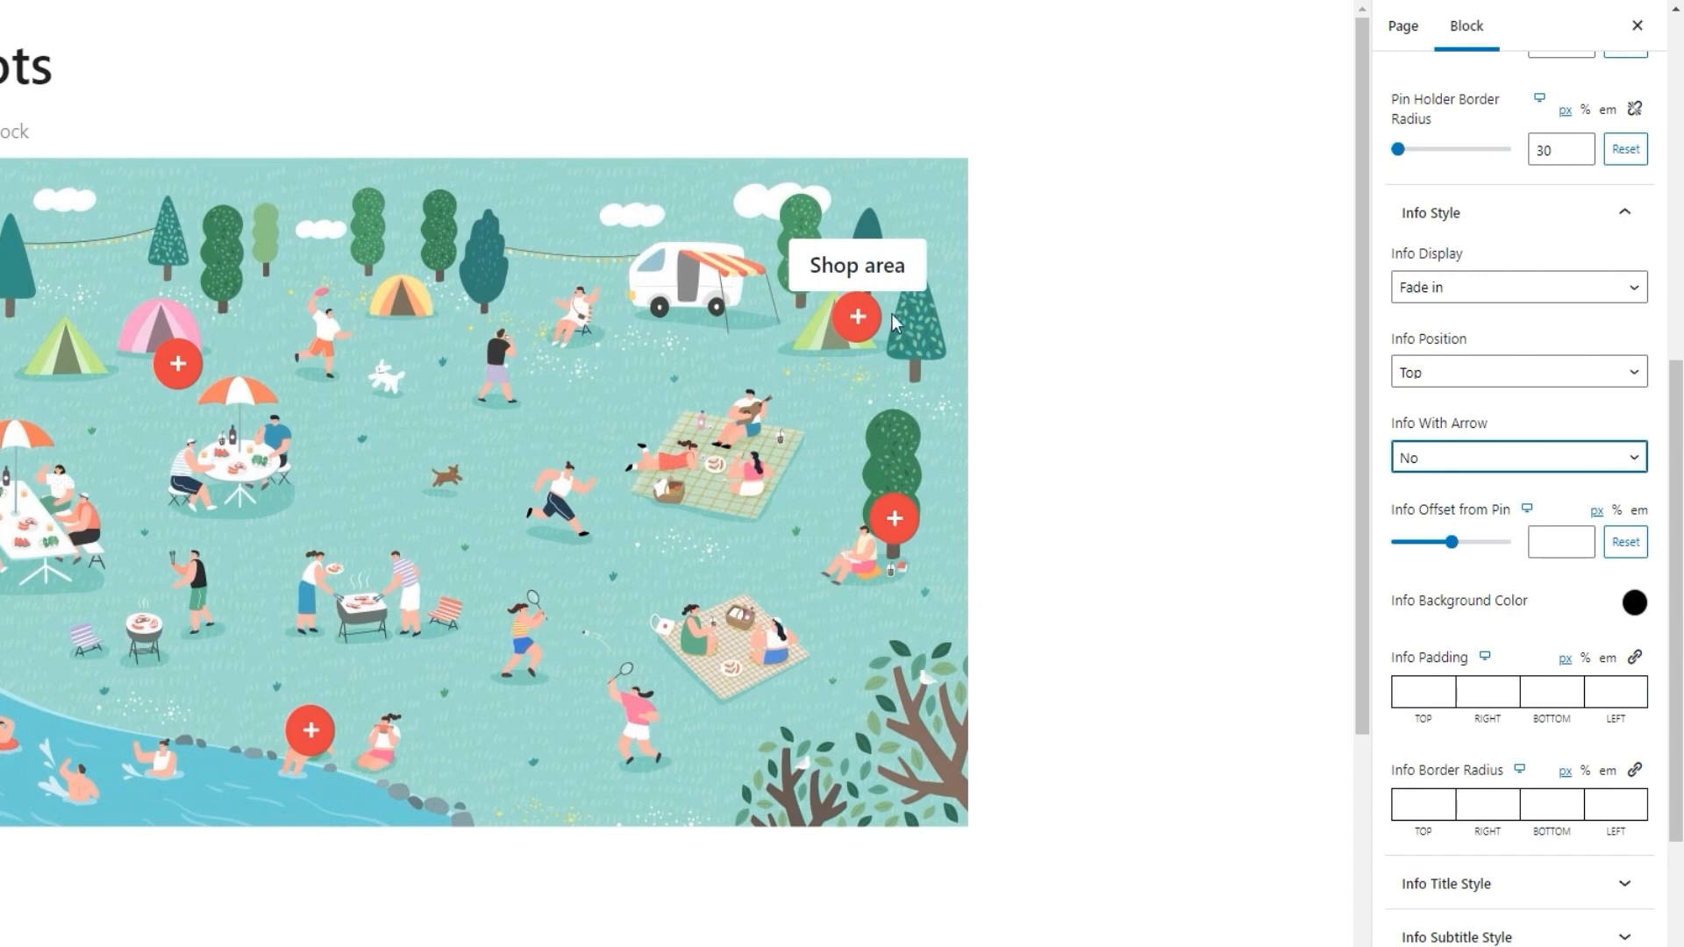
click(1458, 460)
click(1434, 505)
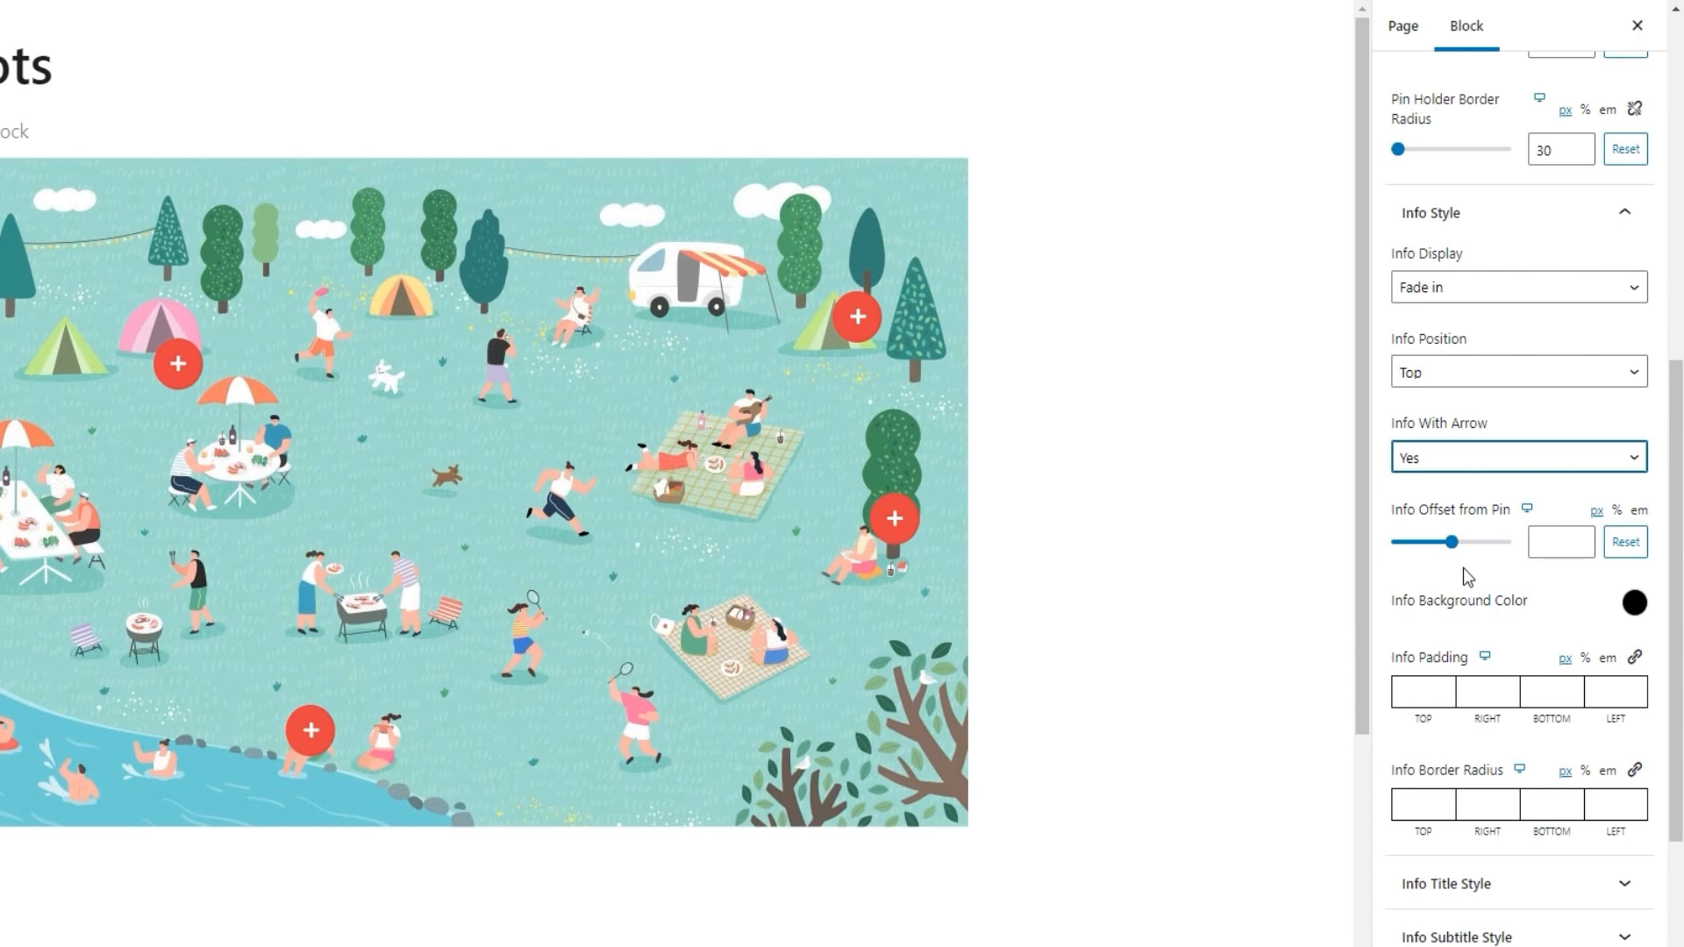
- Try negative and positive Info Offset from Pin values, including -11 and 24 px, and set the offset to 11 px
drag(1450, 542, 1444, 544)
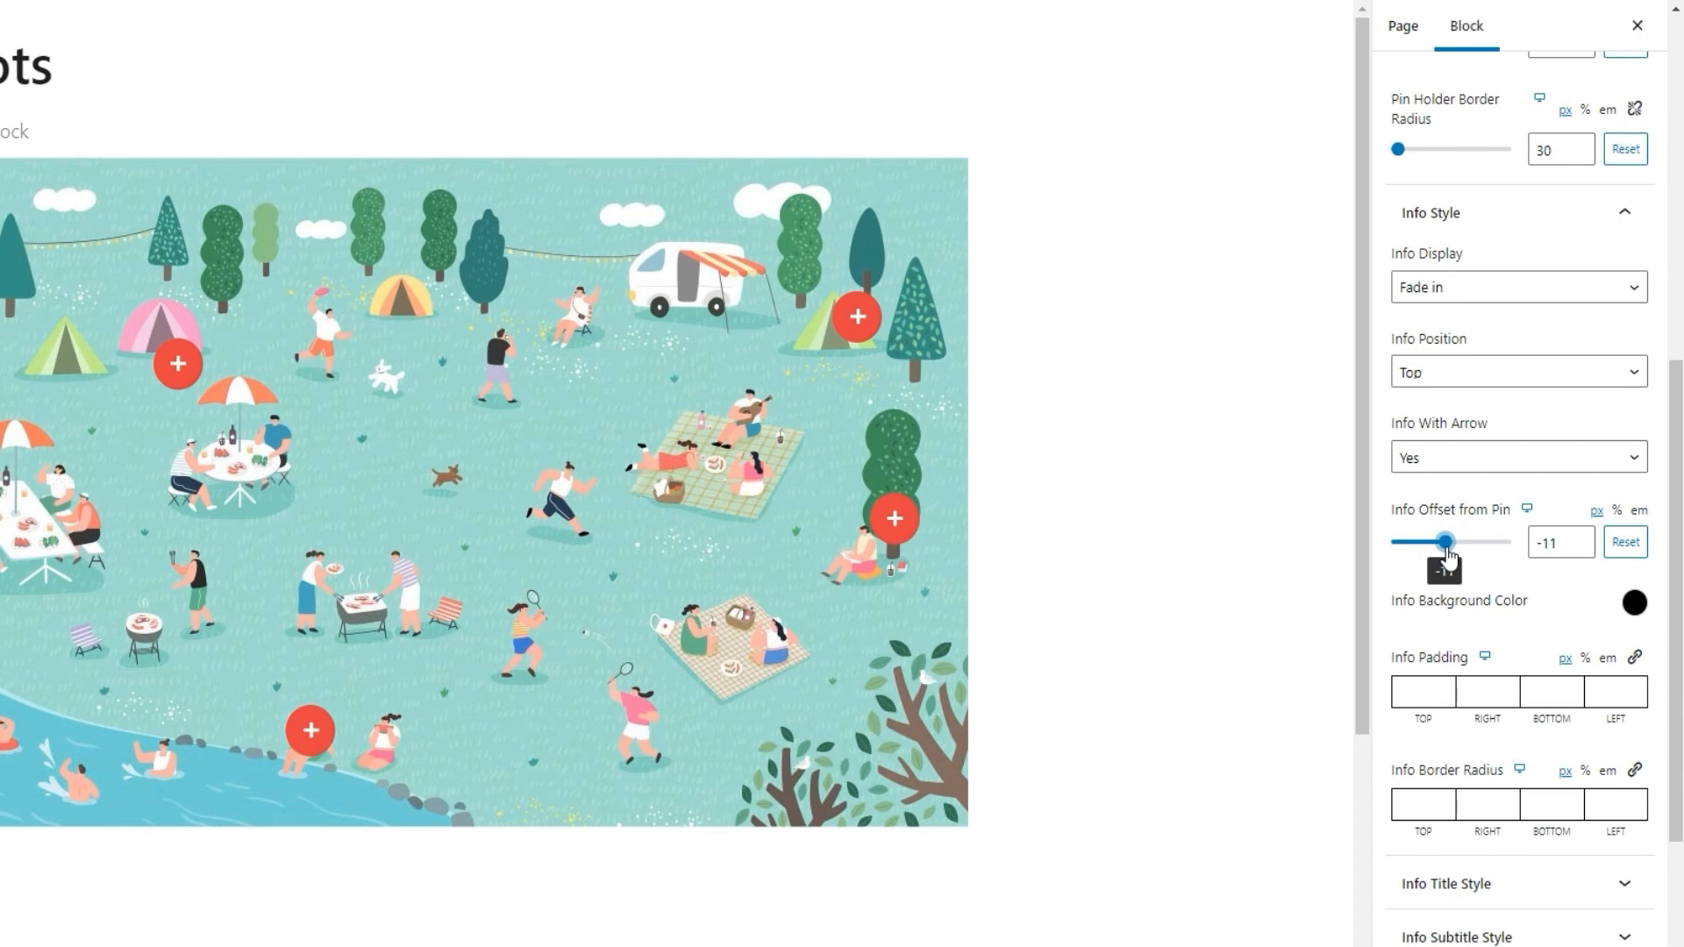
drag(1448, 549, 1463, 549)
drag(1463, 550, 1468, 552)
mouse_move(860, 337)
double_click(1544, 544)
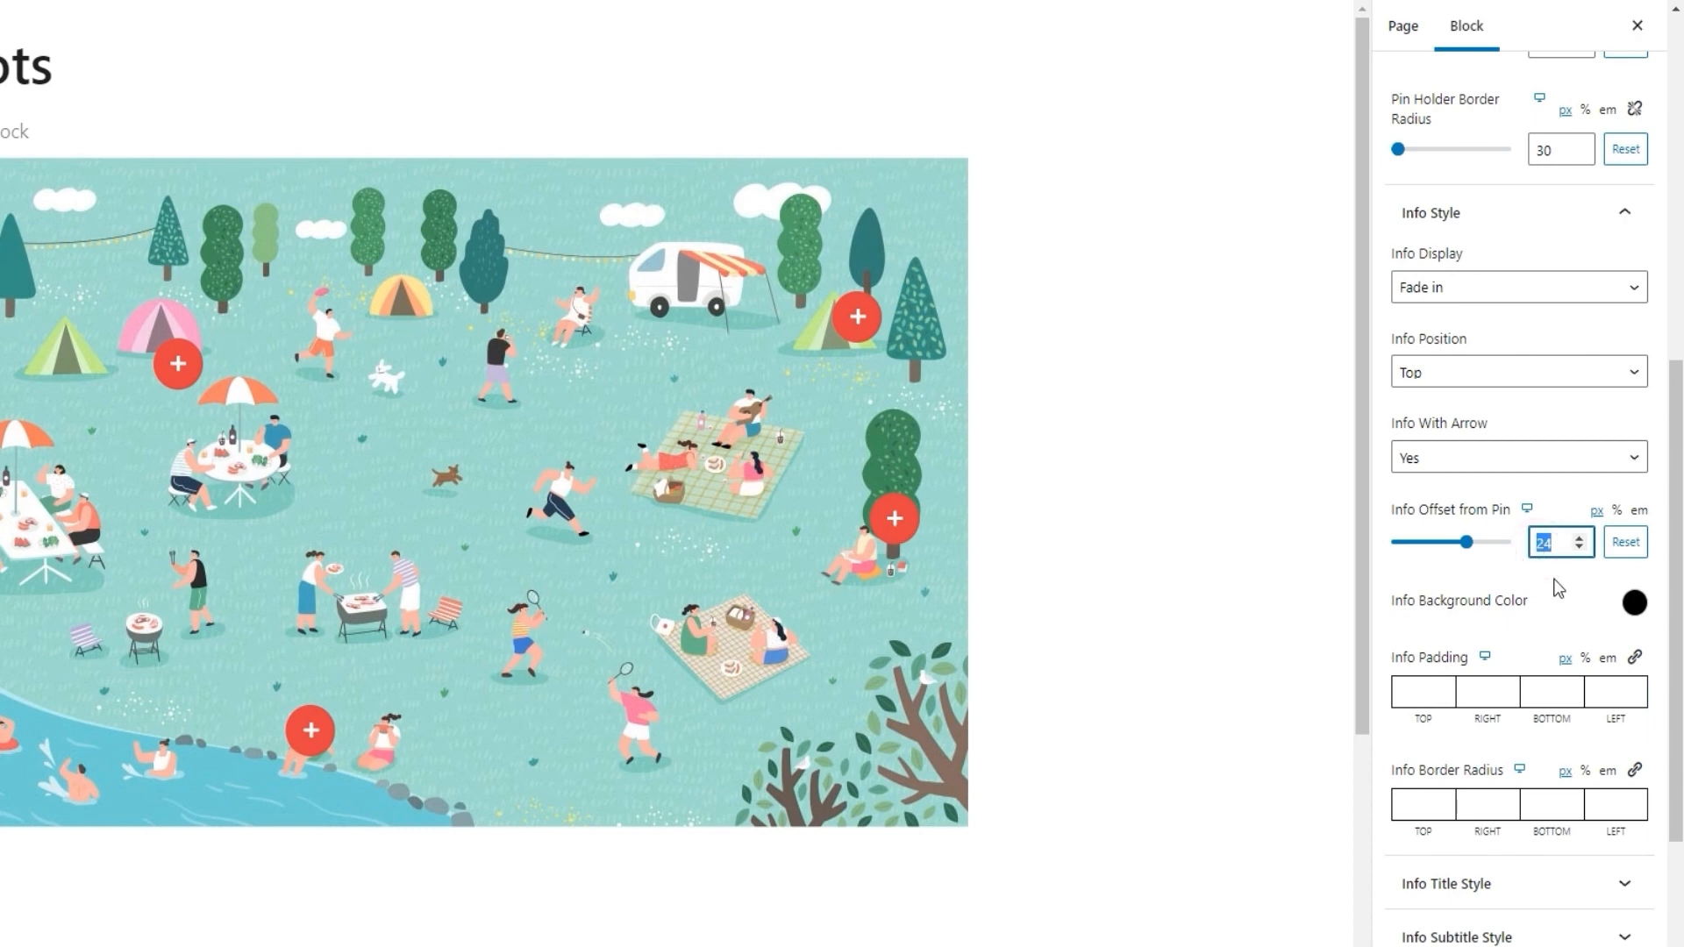
text(11)
click(1558, 588)
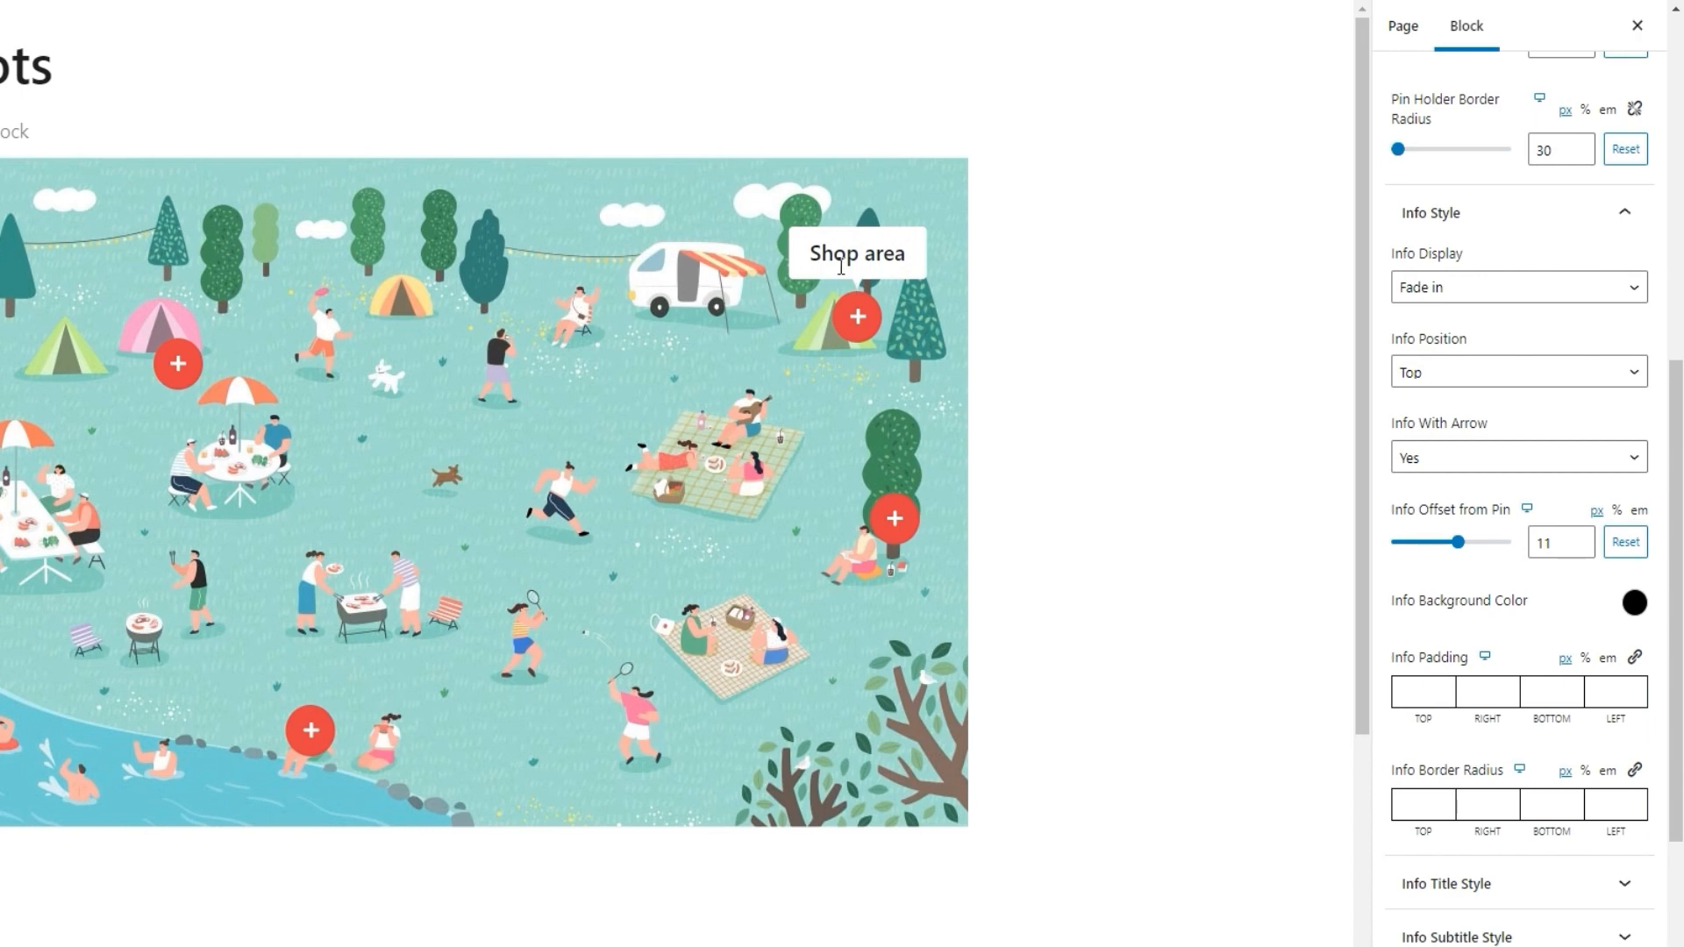
- Try a light red Info Background Color on the shop area tooltip, and clear the colour again
click(1635, 605)
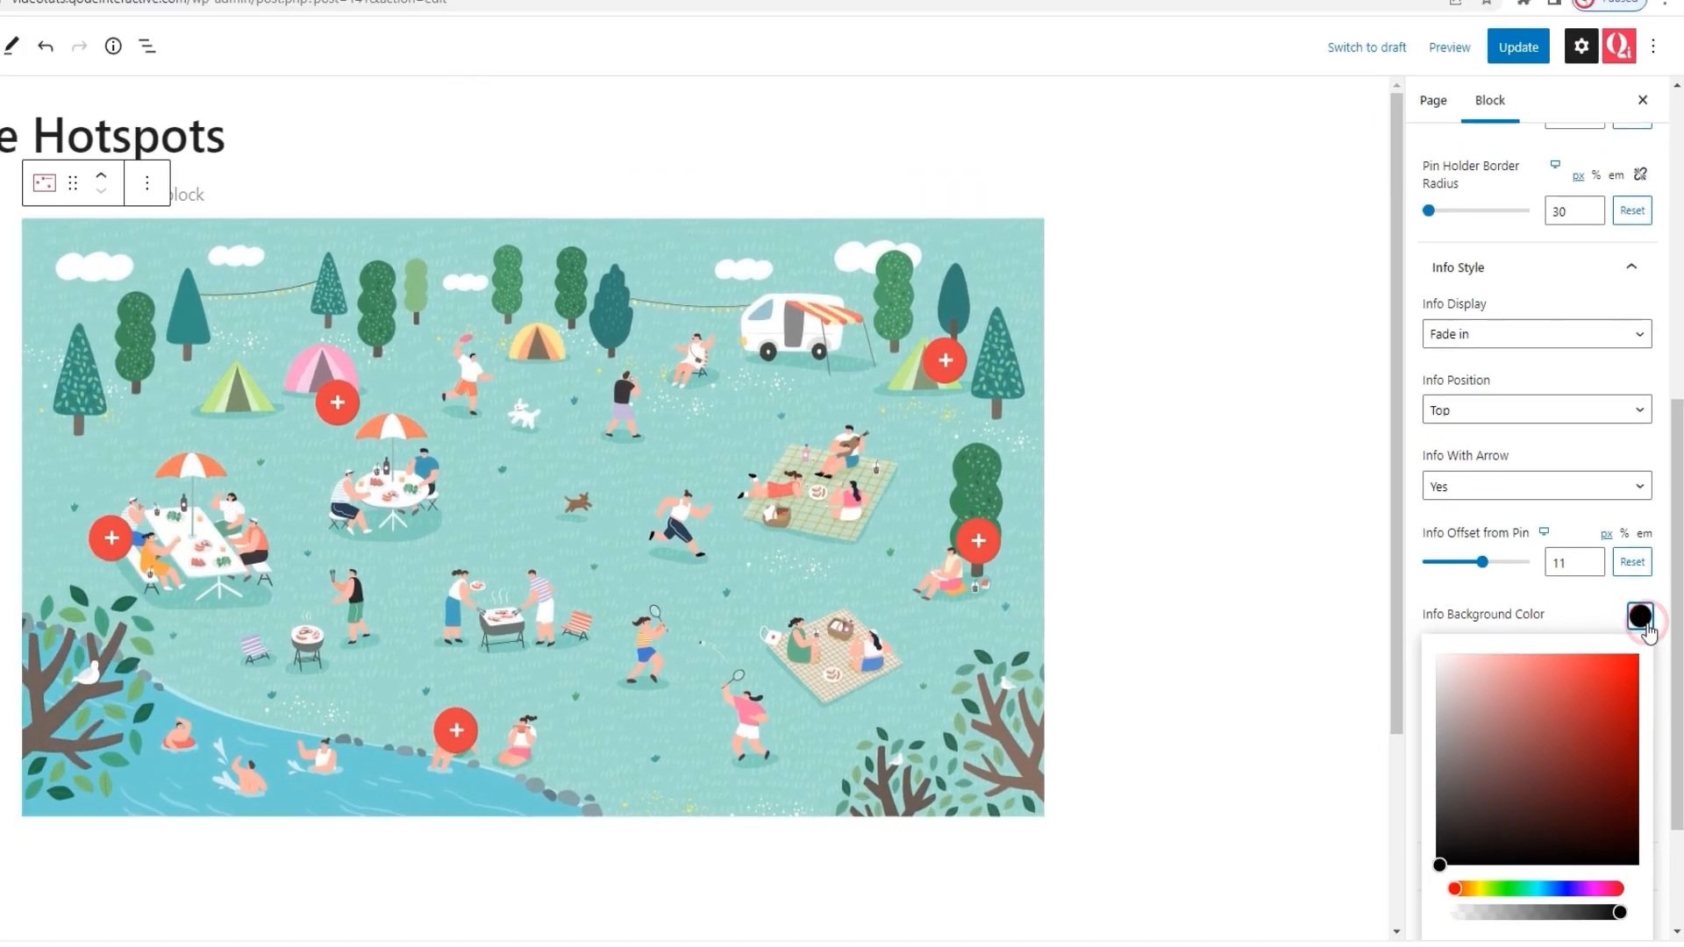
click(1548, 661)
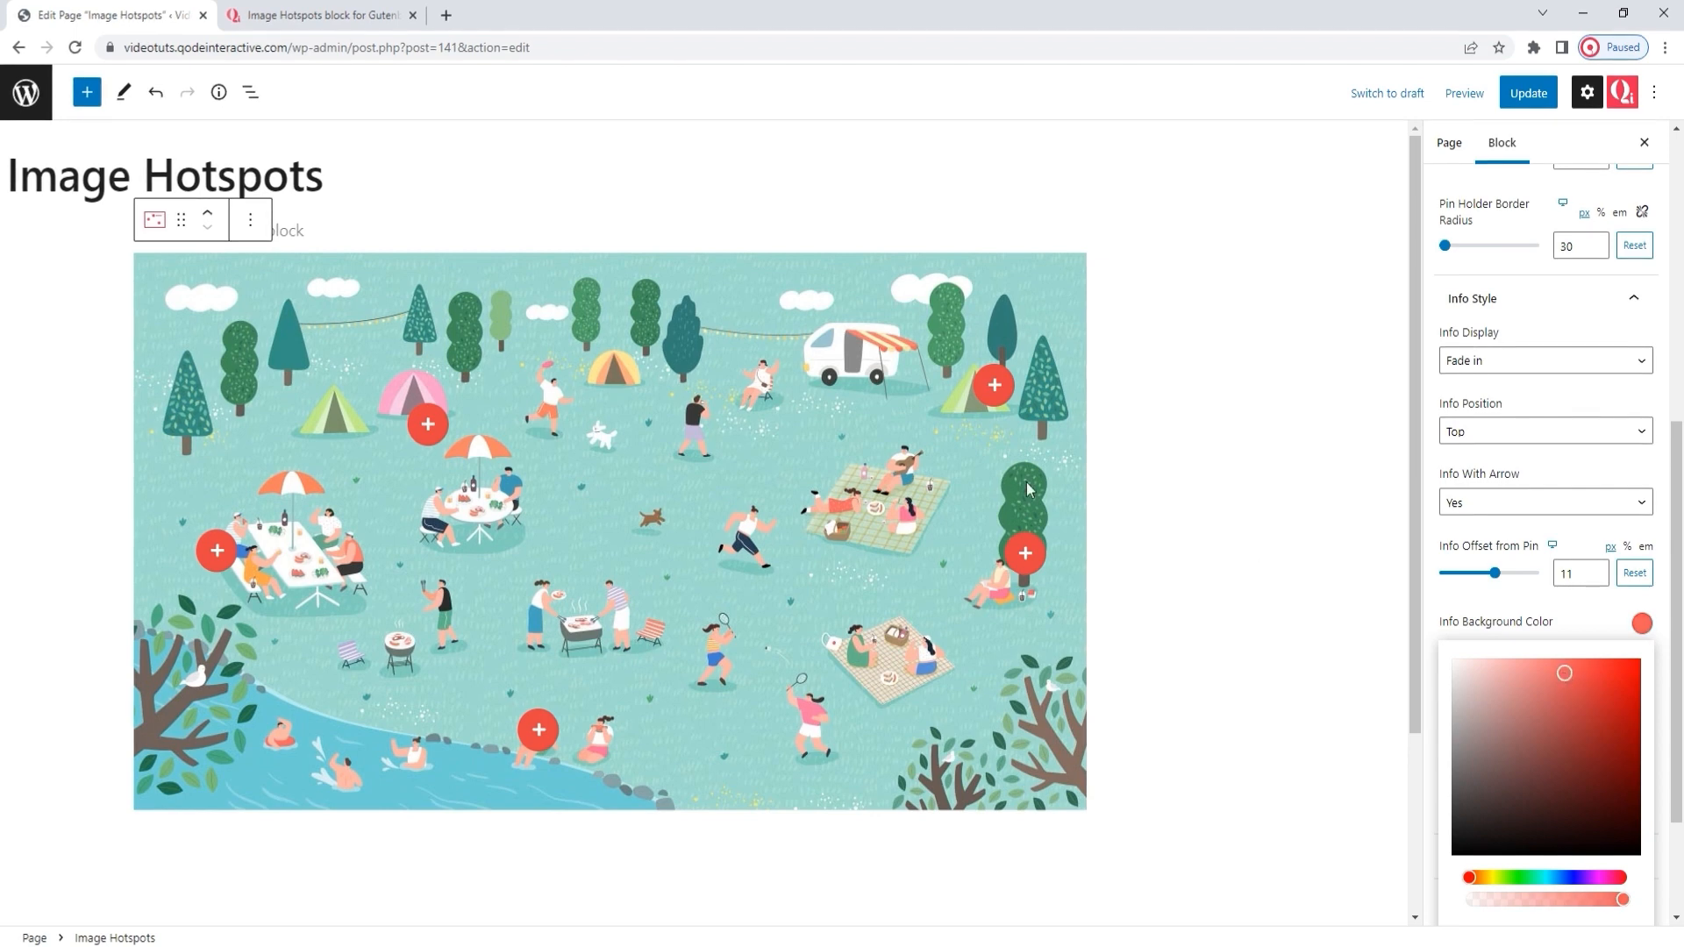
mouse_move(994, 384)
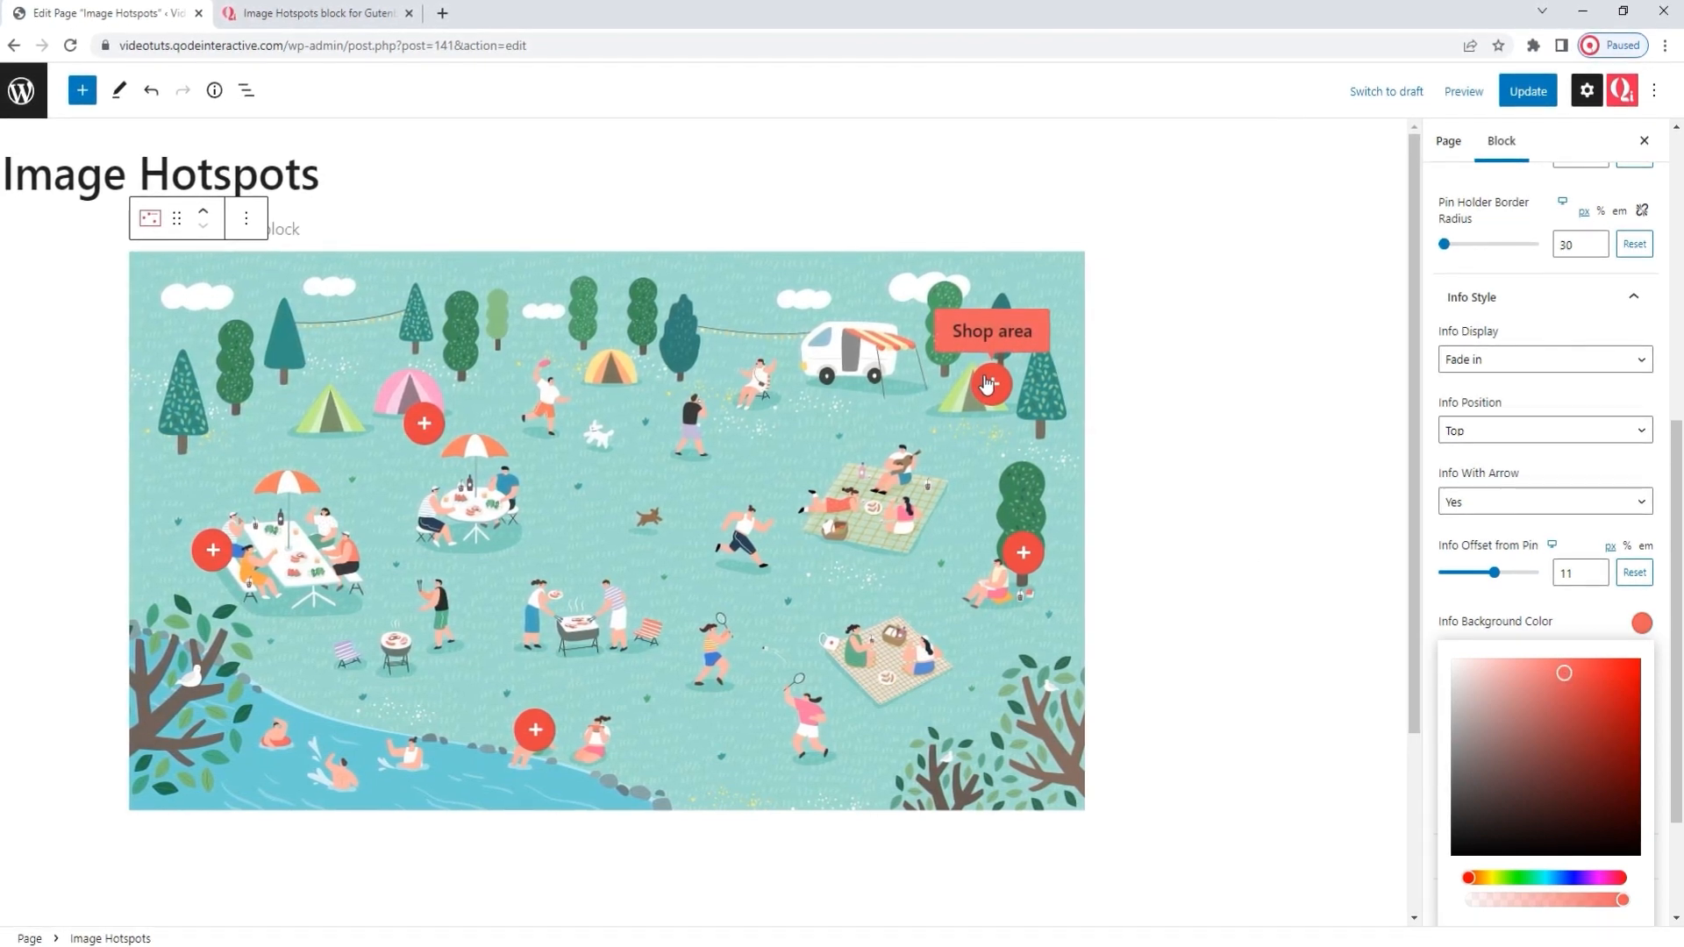
scroll(1466, 638, down, 1)
click(1504, 893)
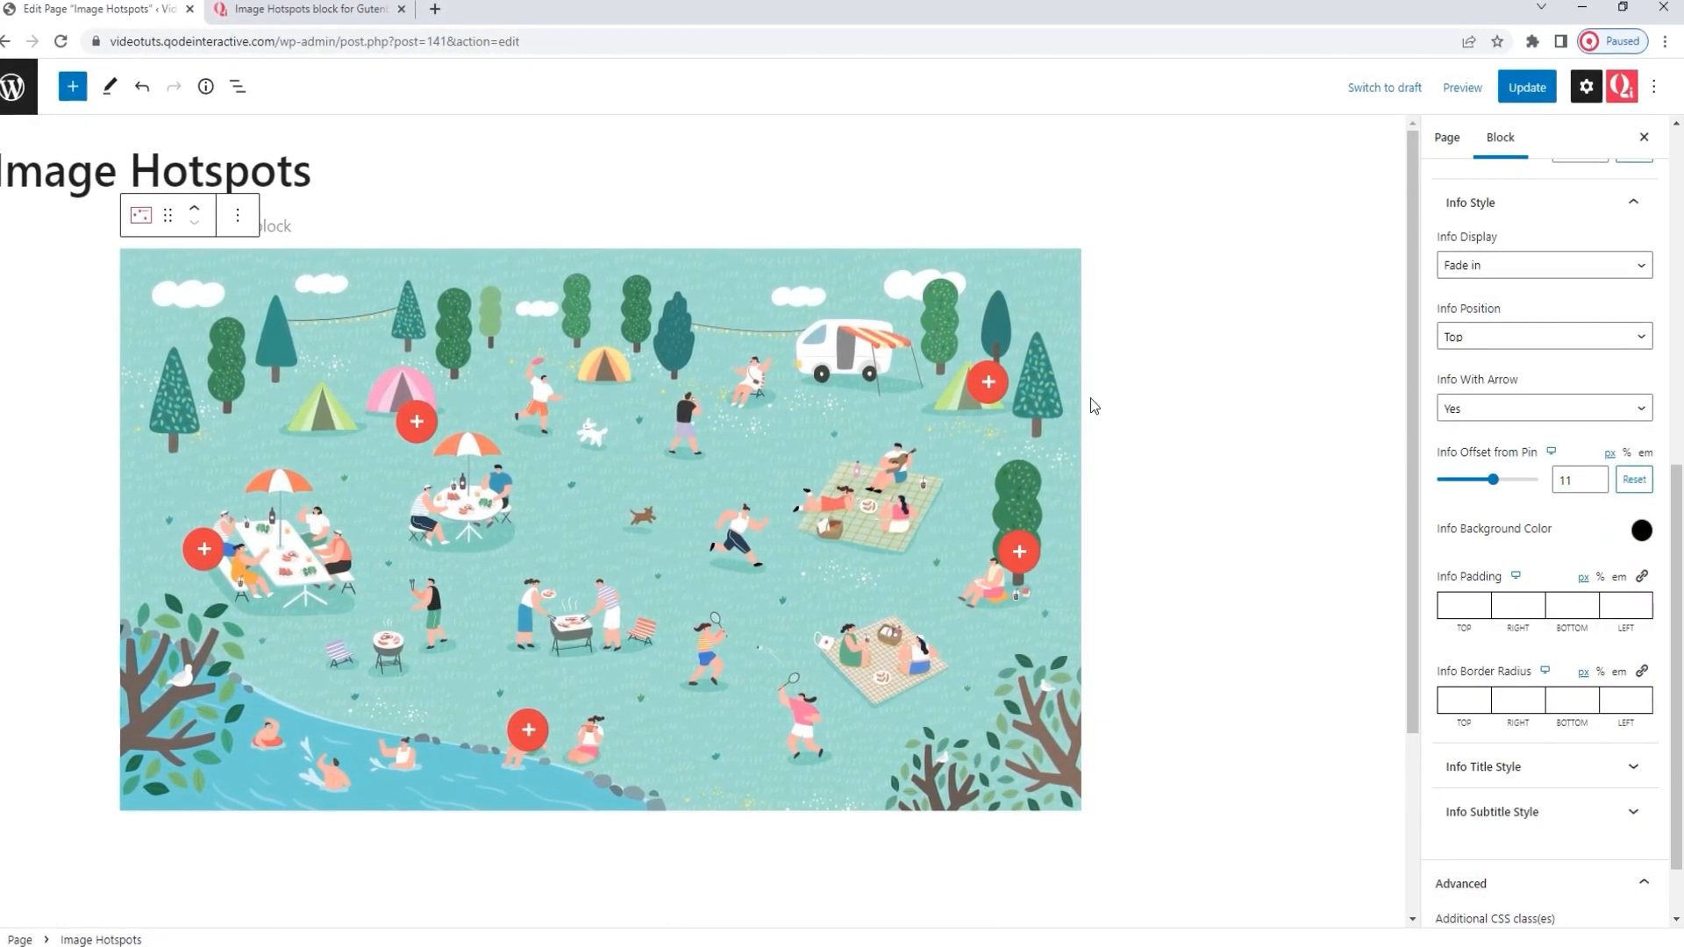
mouse_move(994, 396)
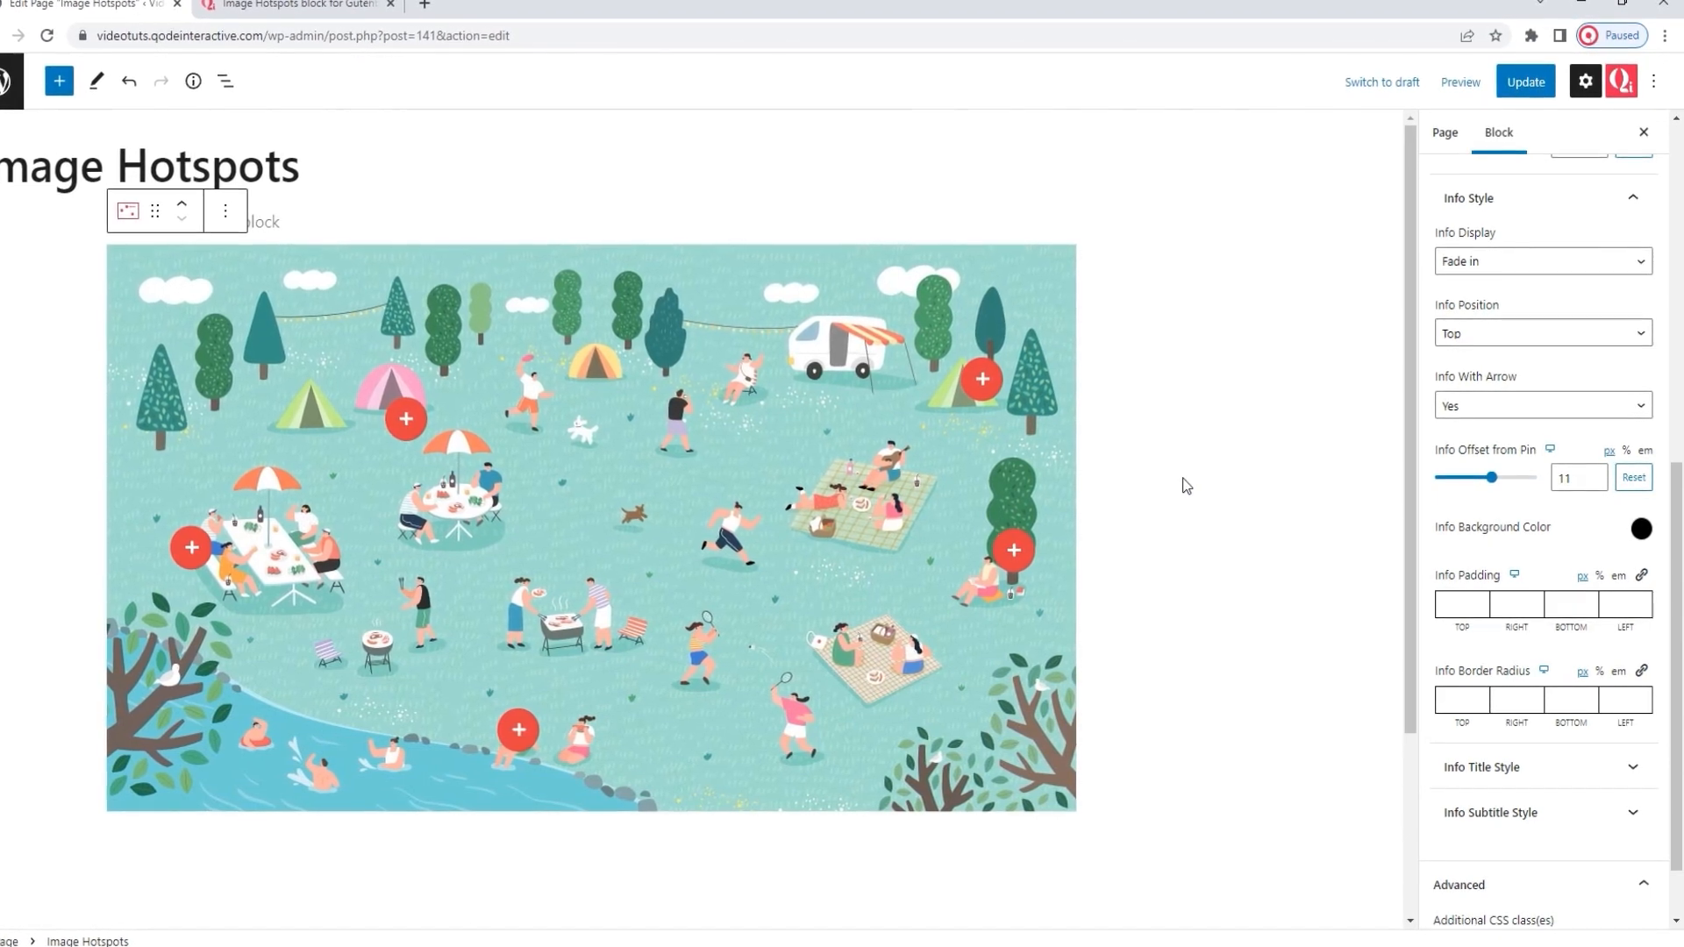
- Try an Info Padding of 0 px on the Top, Right and Bottom values, and clear them again
mouse_move(981, 378)
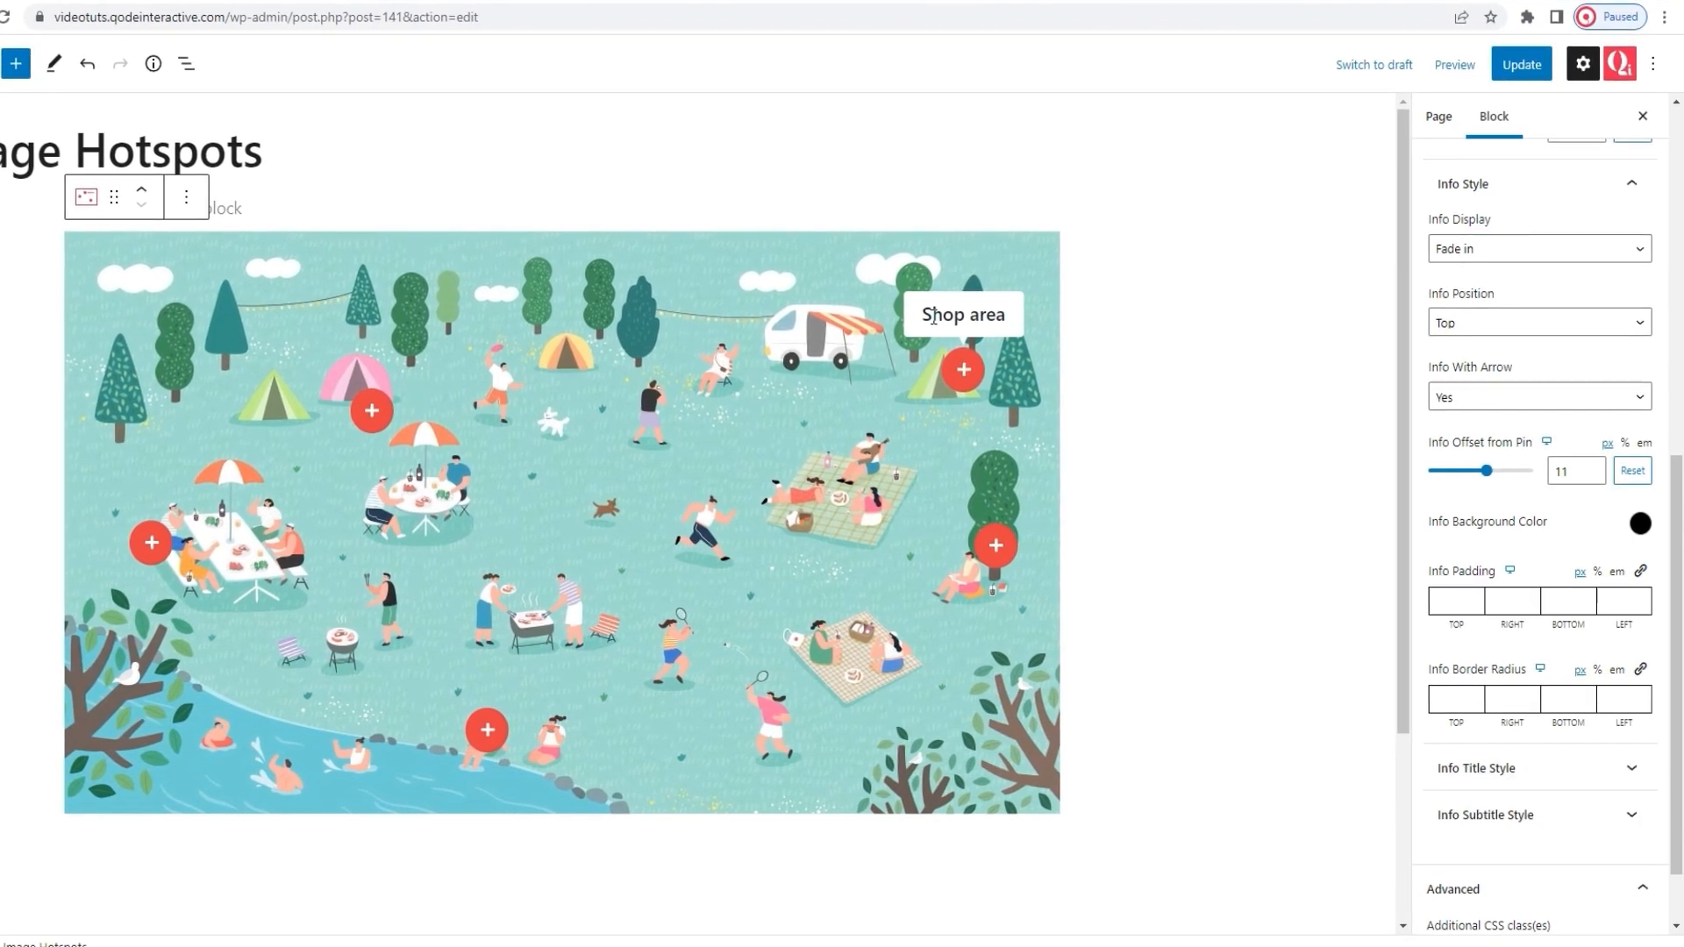
click(1454, 603)
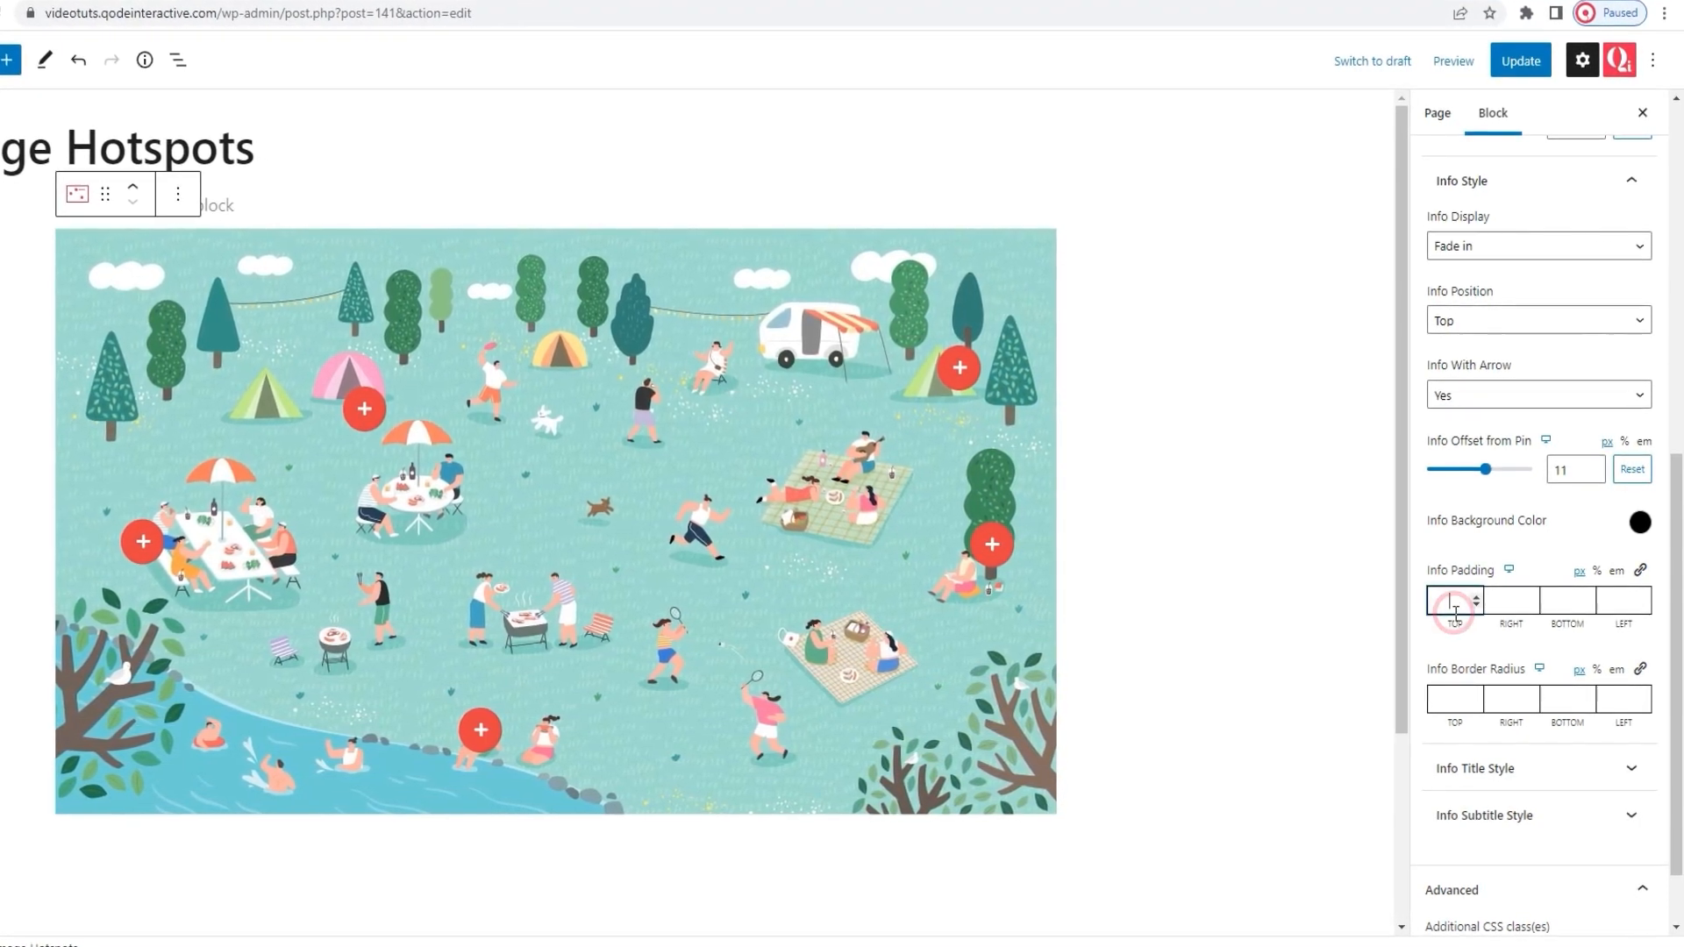
text(0)
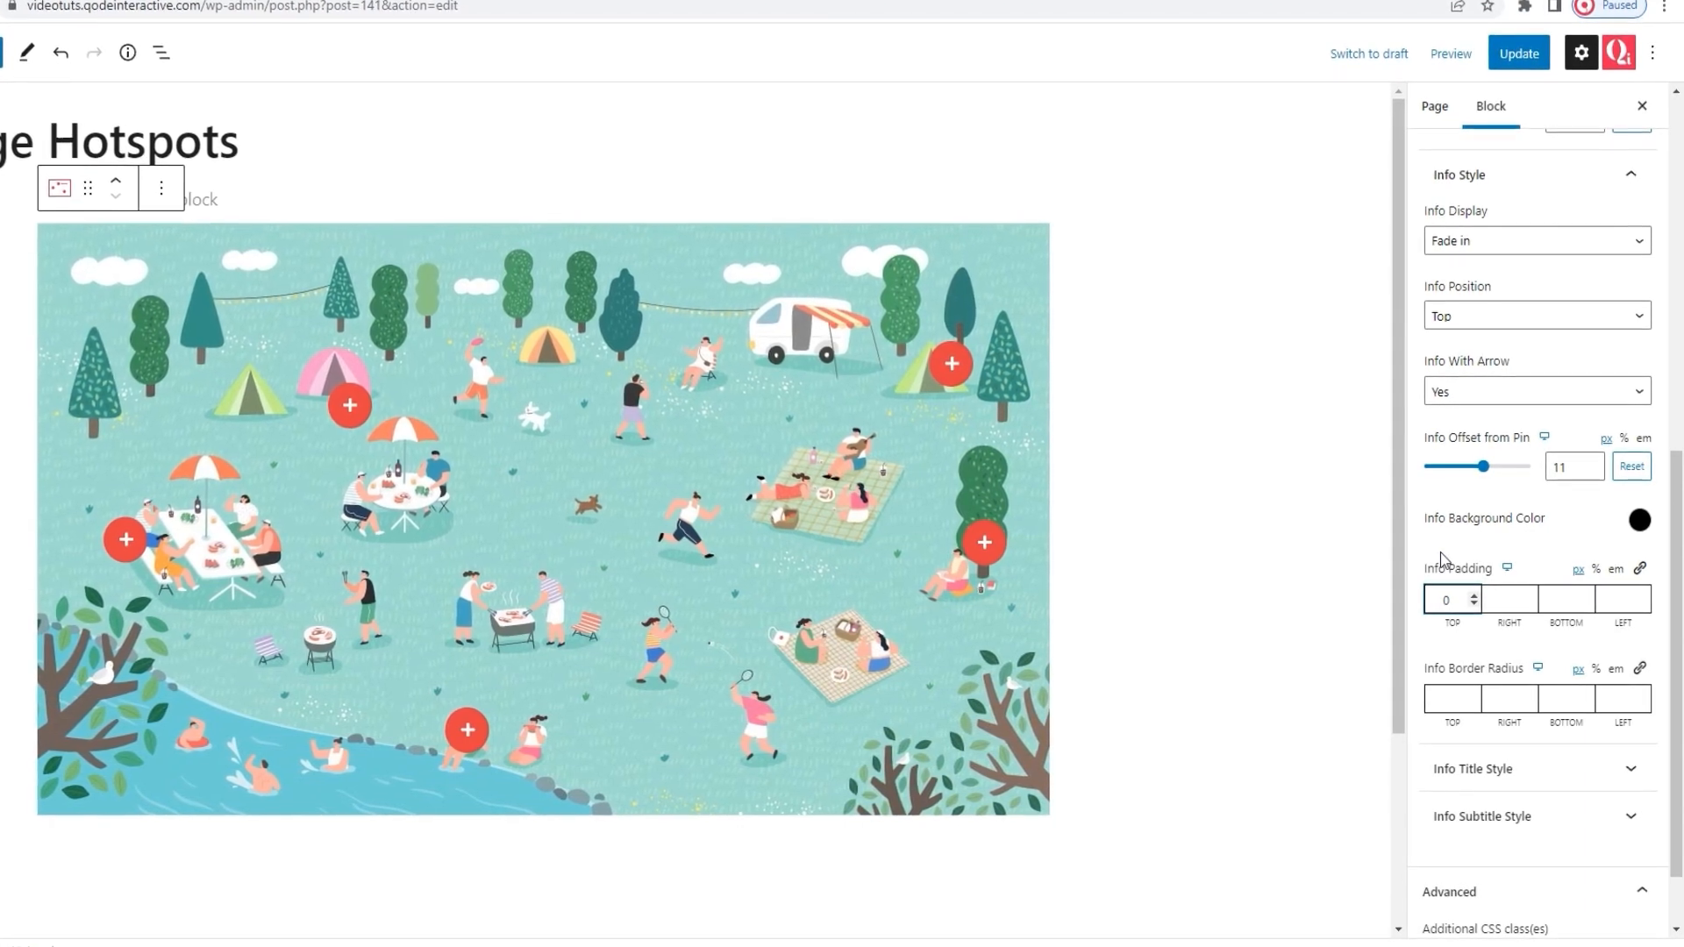
click(1508, 599)
text(0)
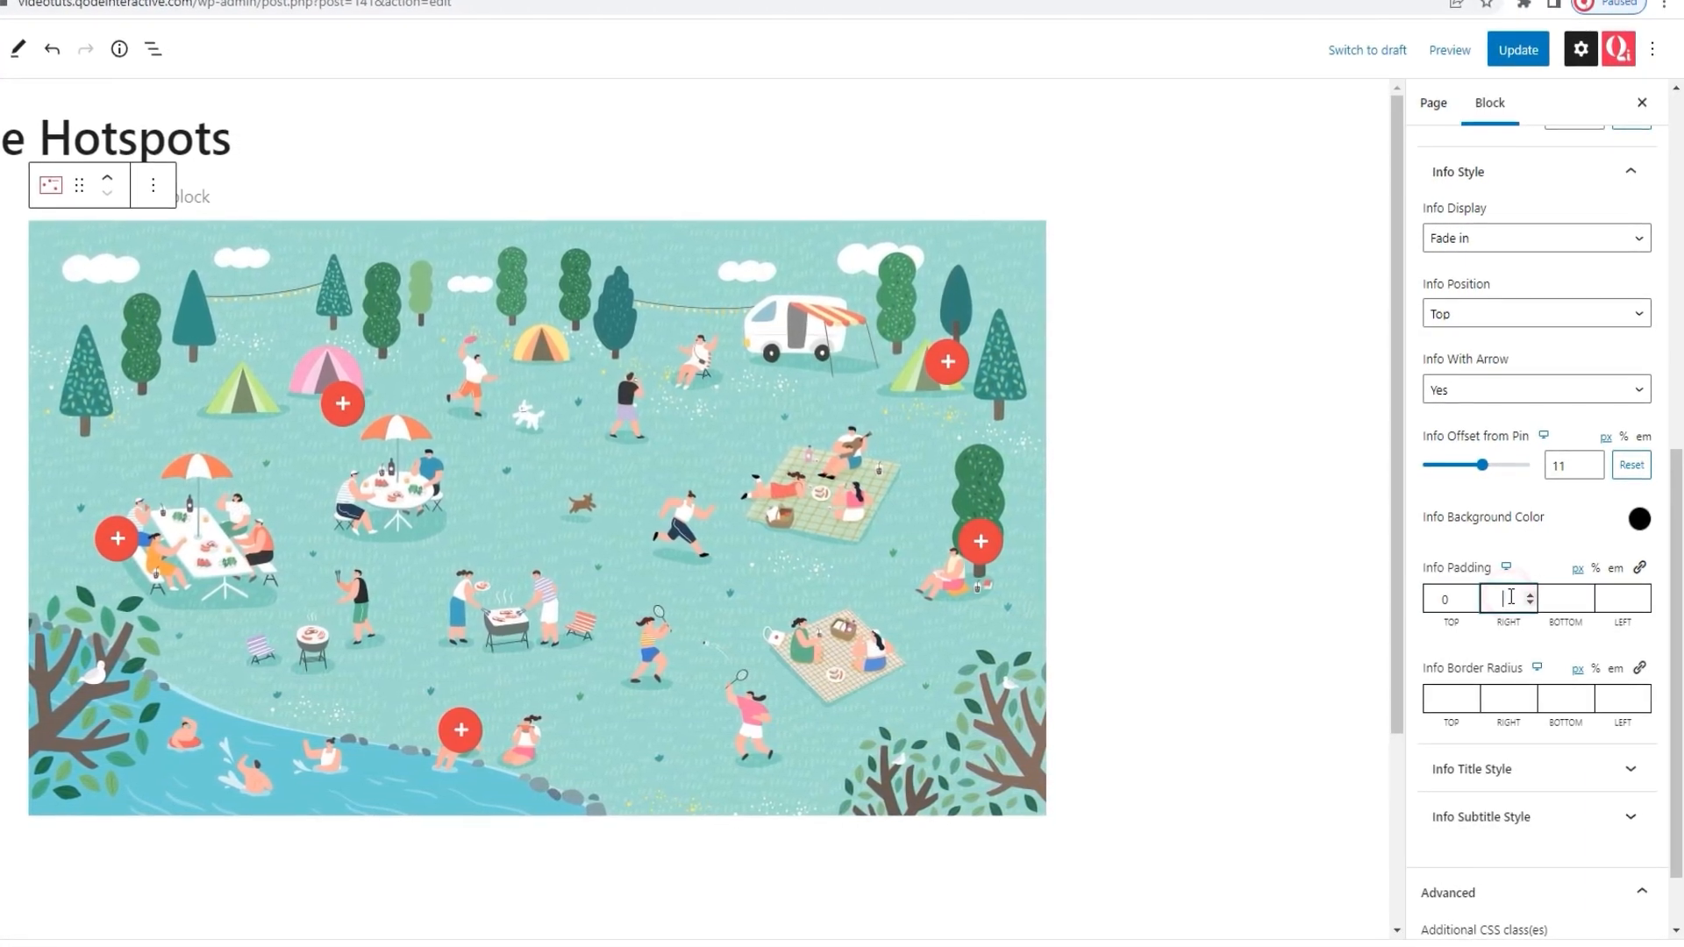
click(1546, 598)
text(0)
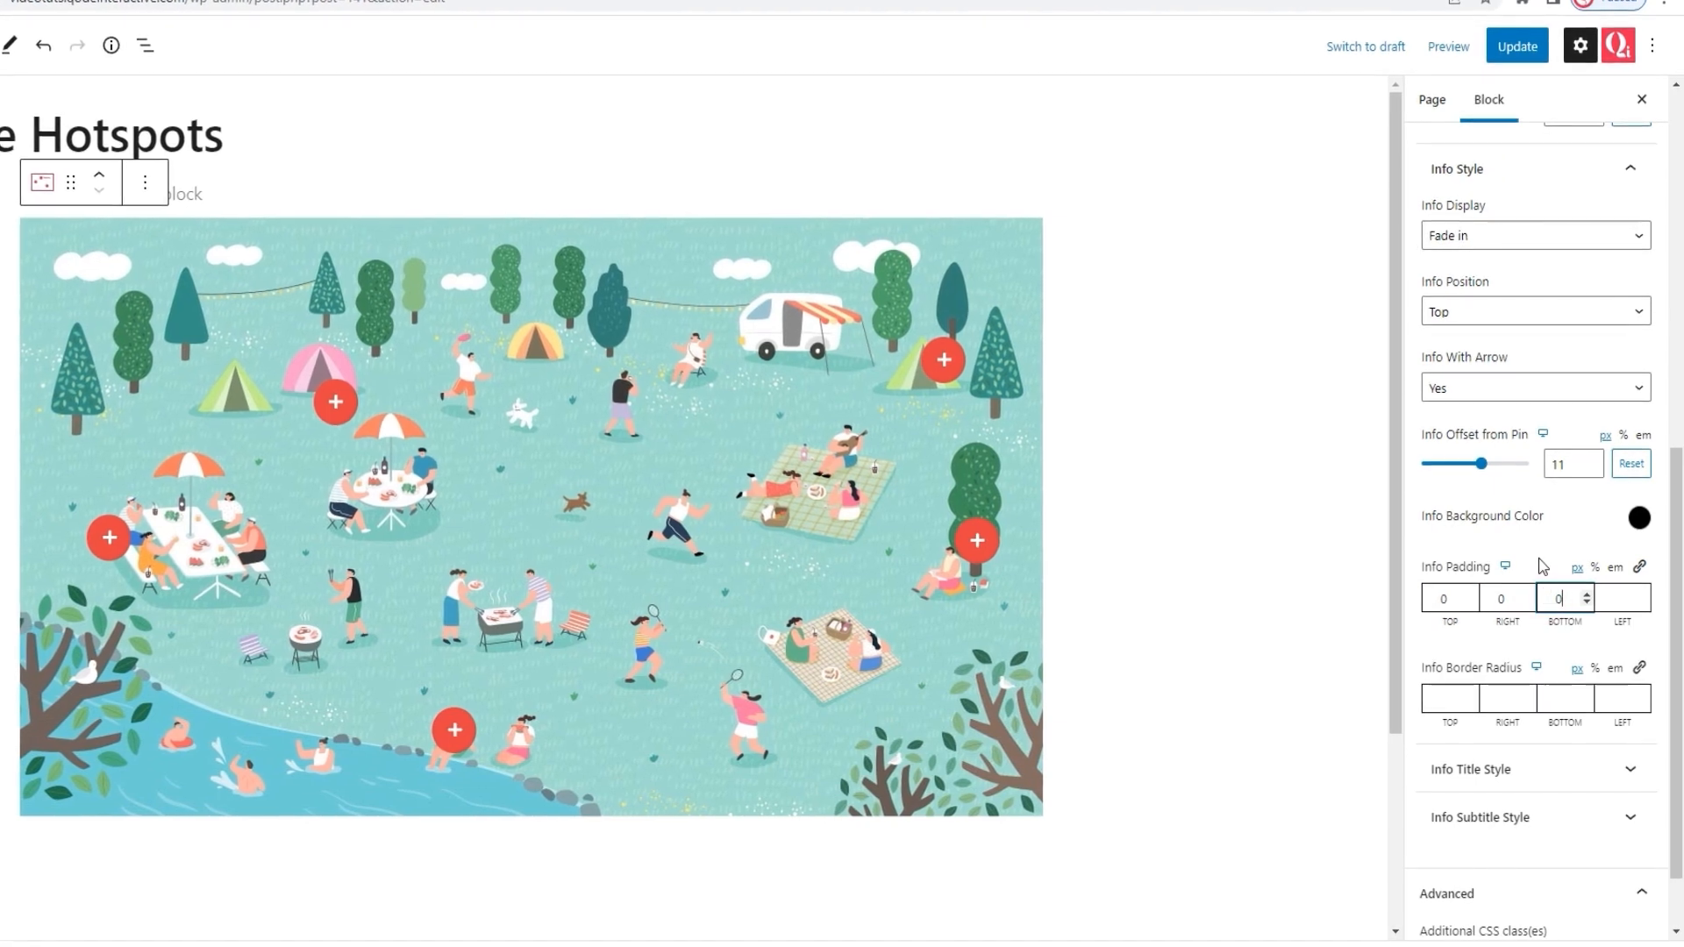
mouse_move(944, 361)
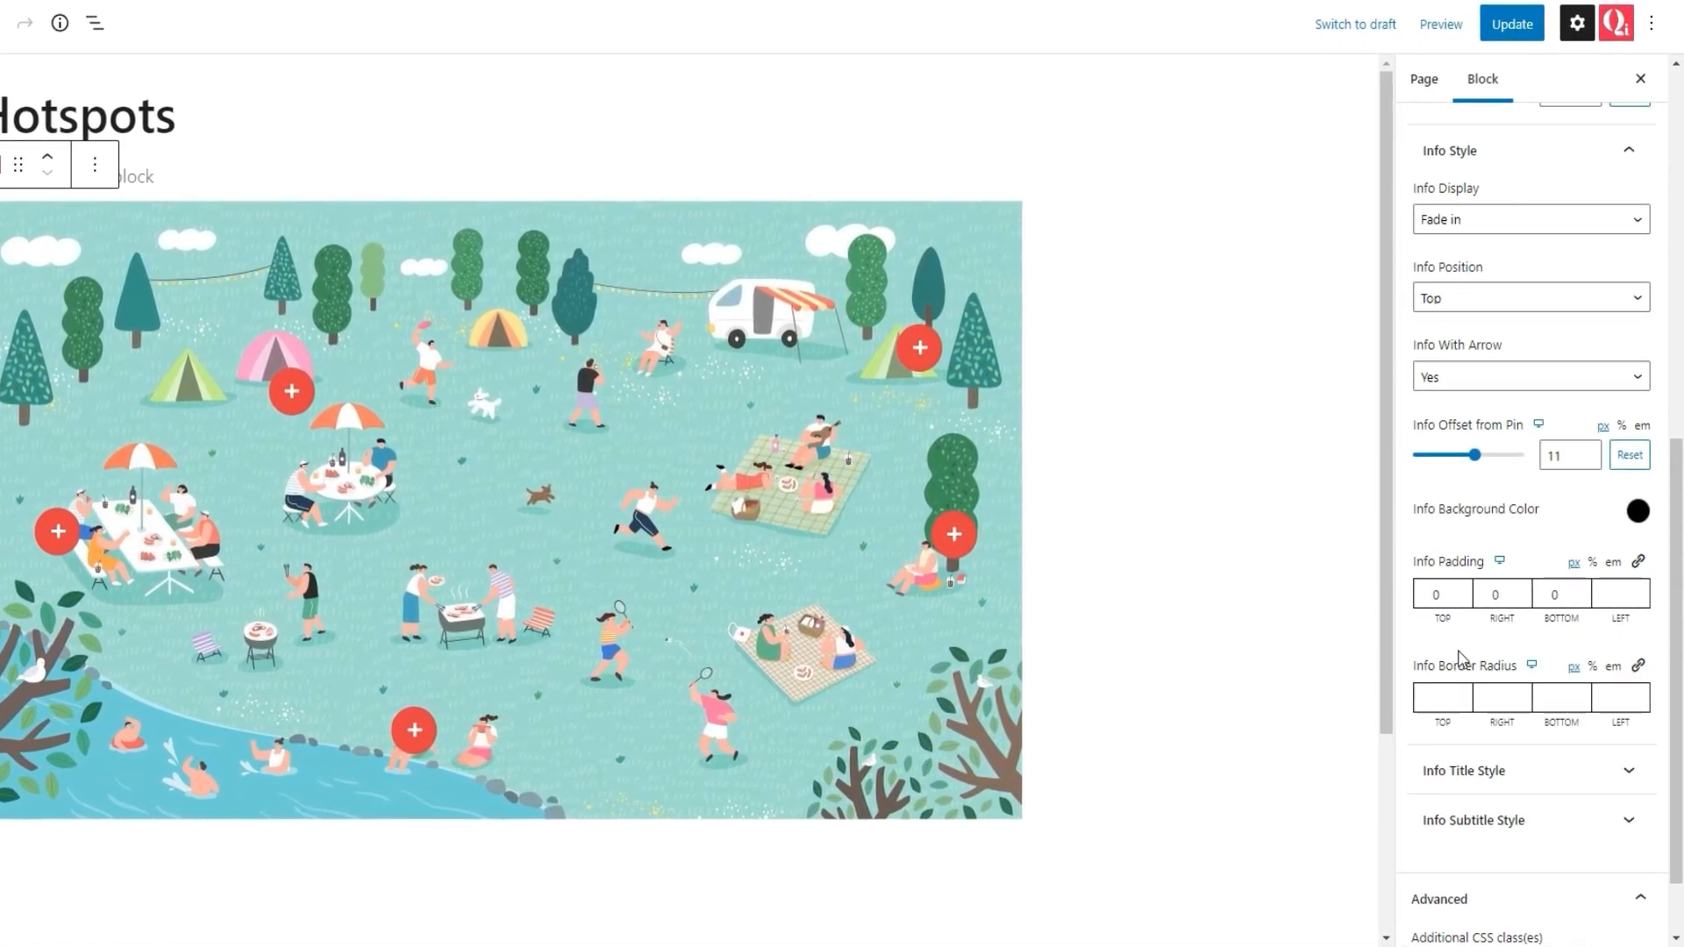
click(1503, 592)
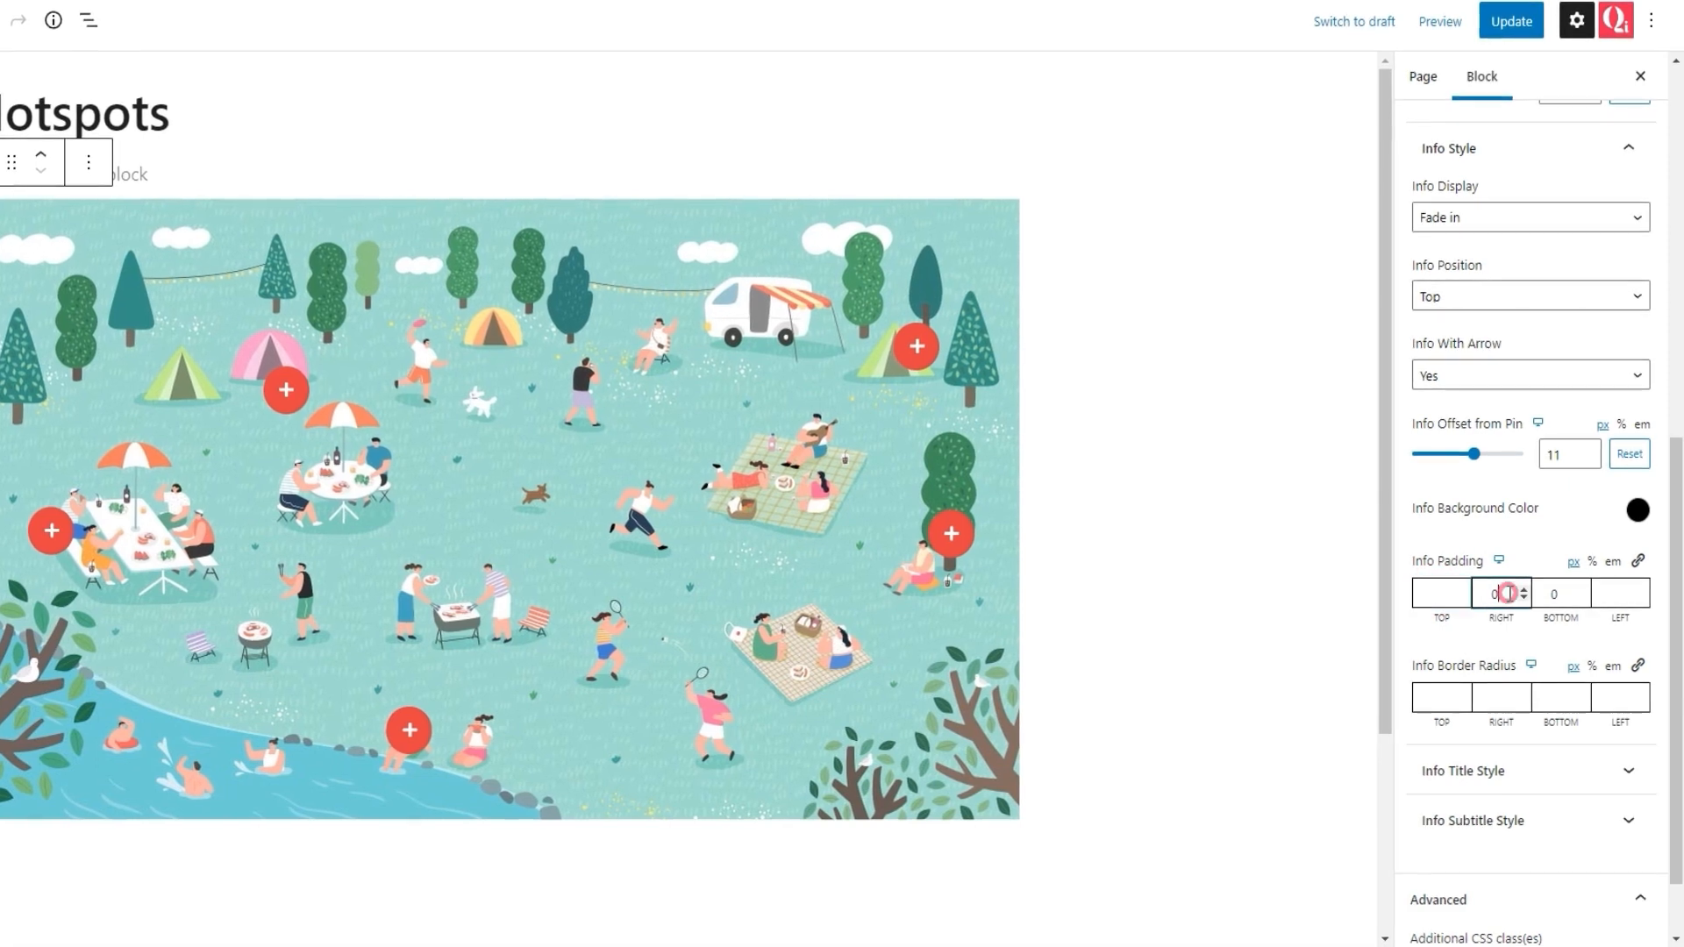
click(1556, 594)
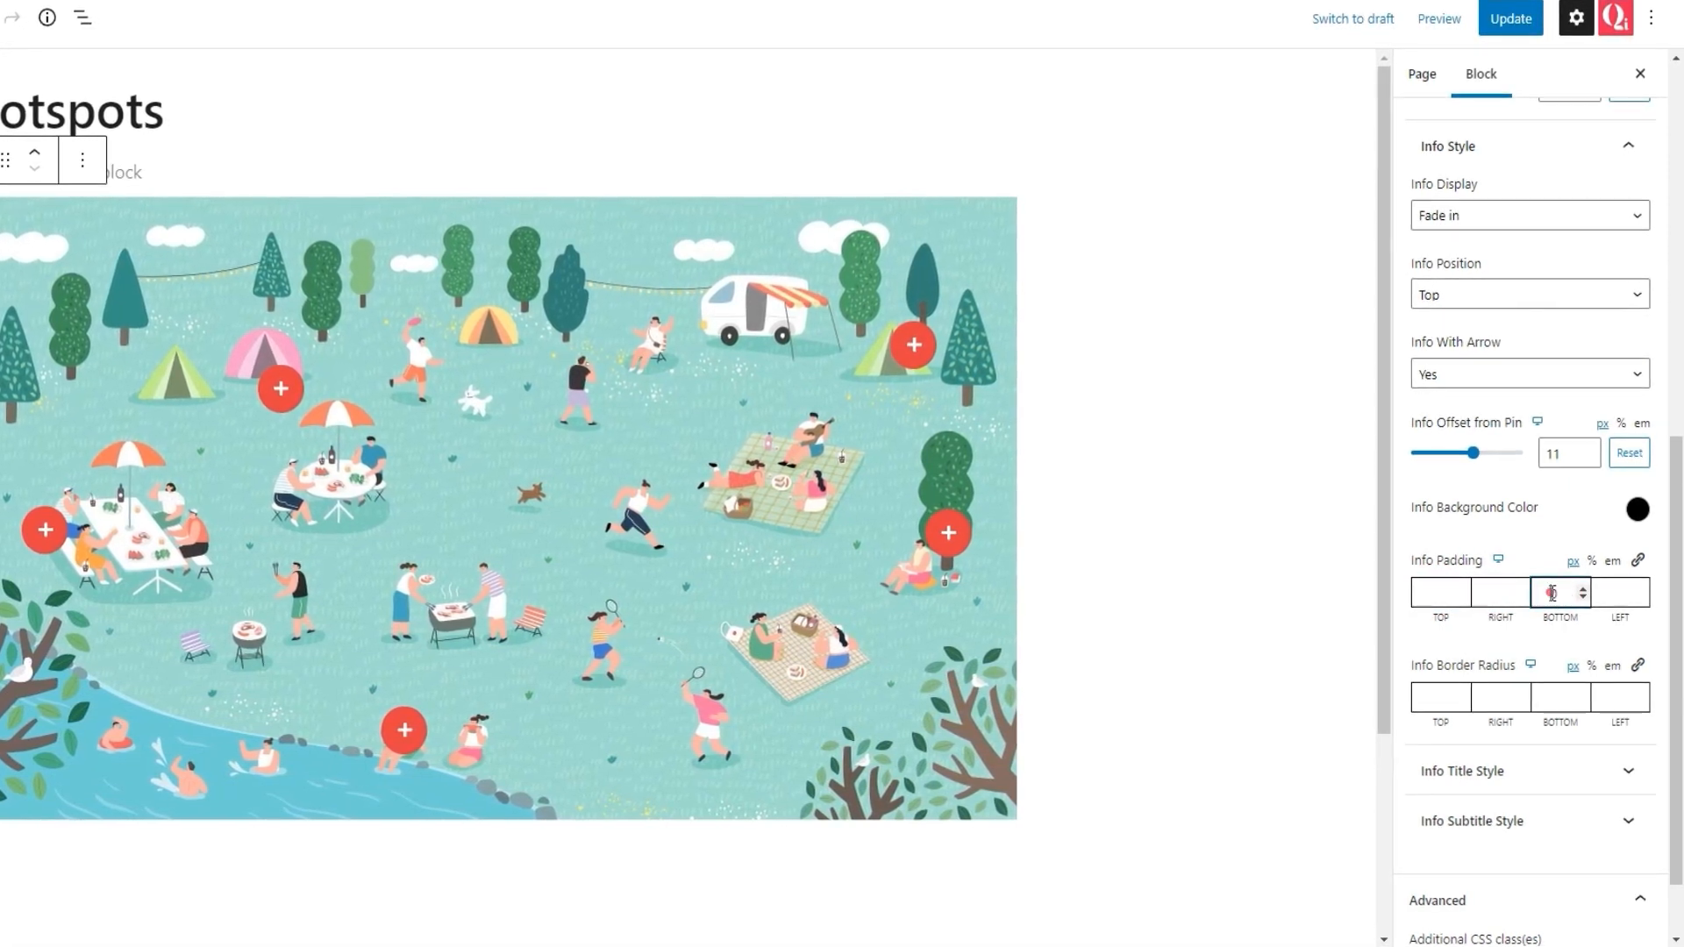
- Set the Info Padding to 13 px for Top and Bottom and 25 px for Right and Left
click(1439, 591)
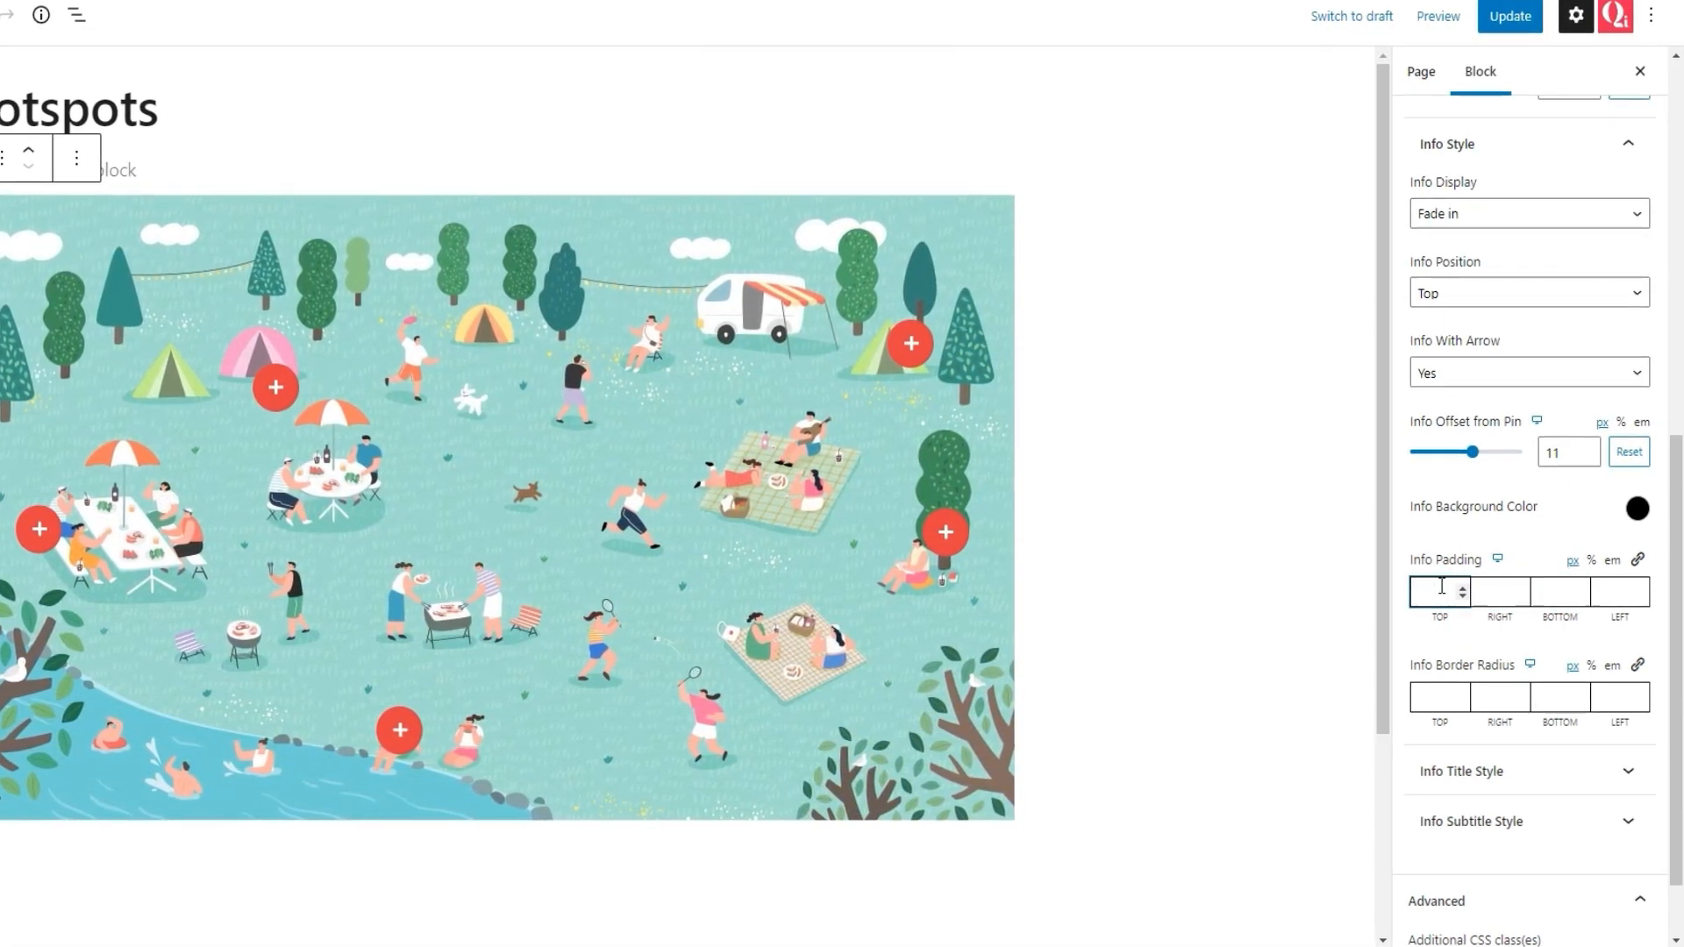
text(1)
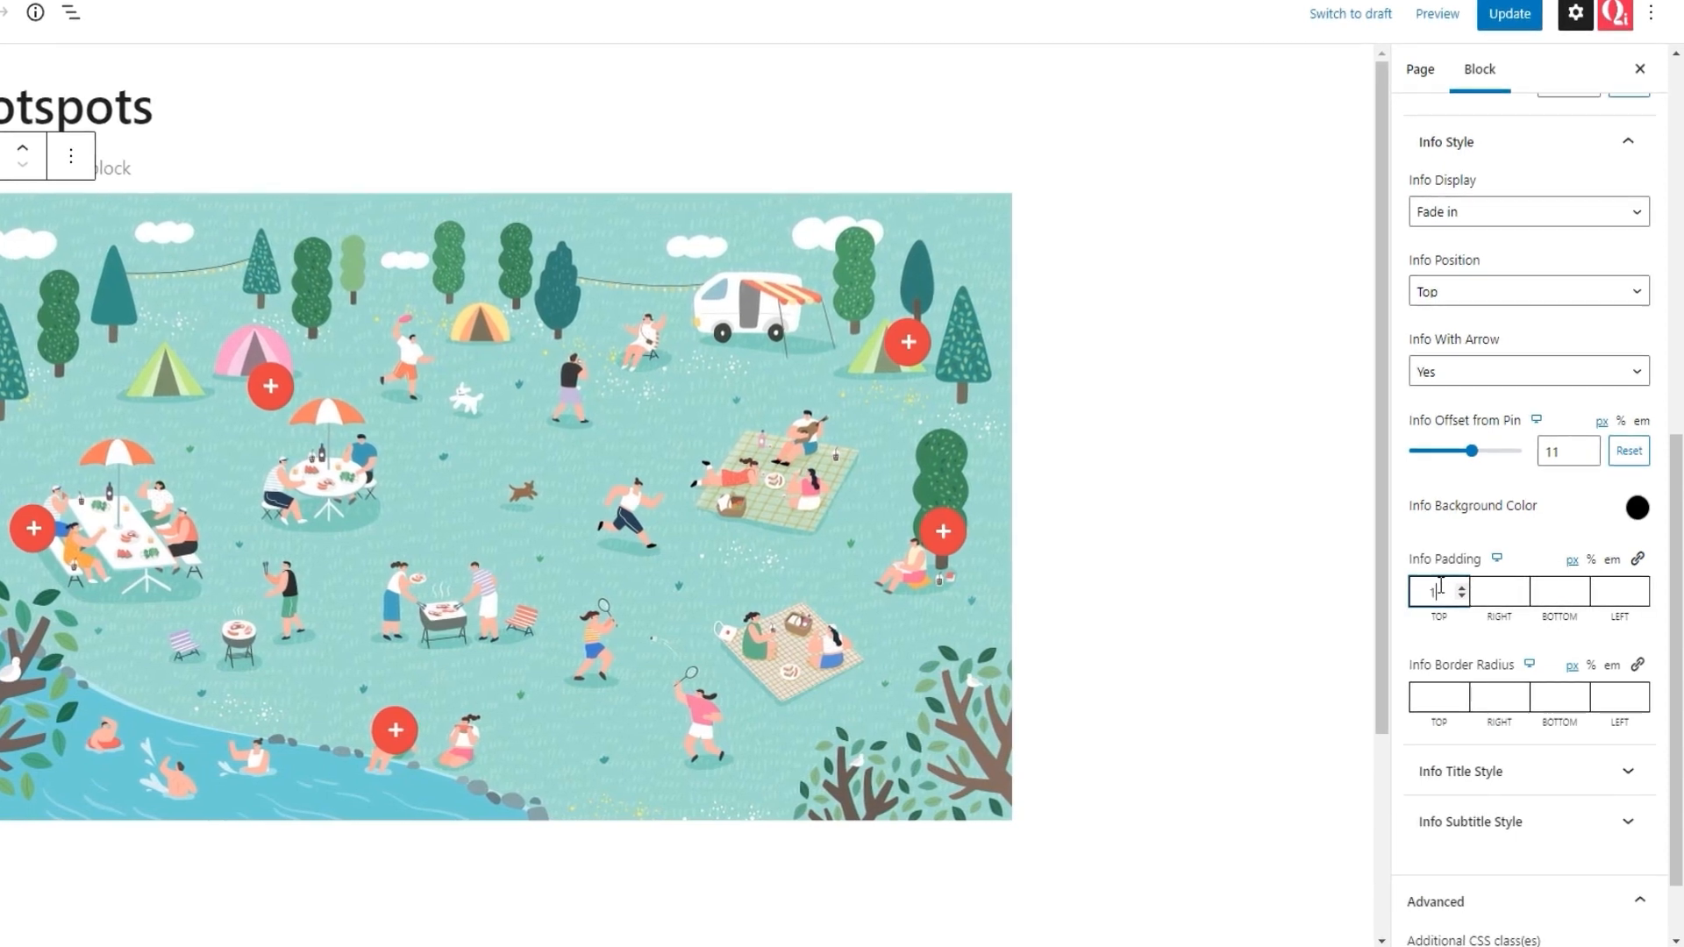
text(3)
click(1488, 592)
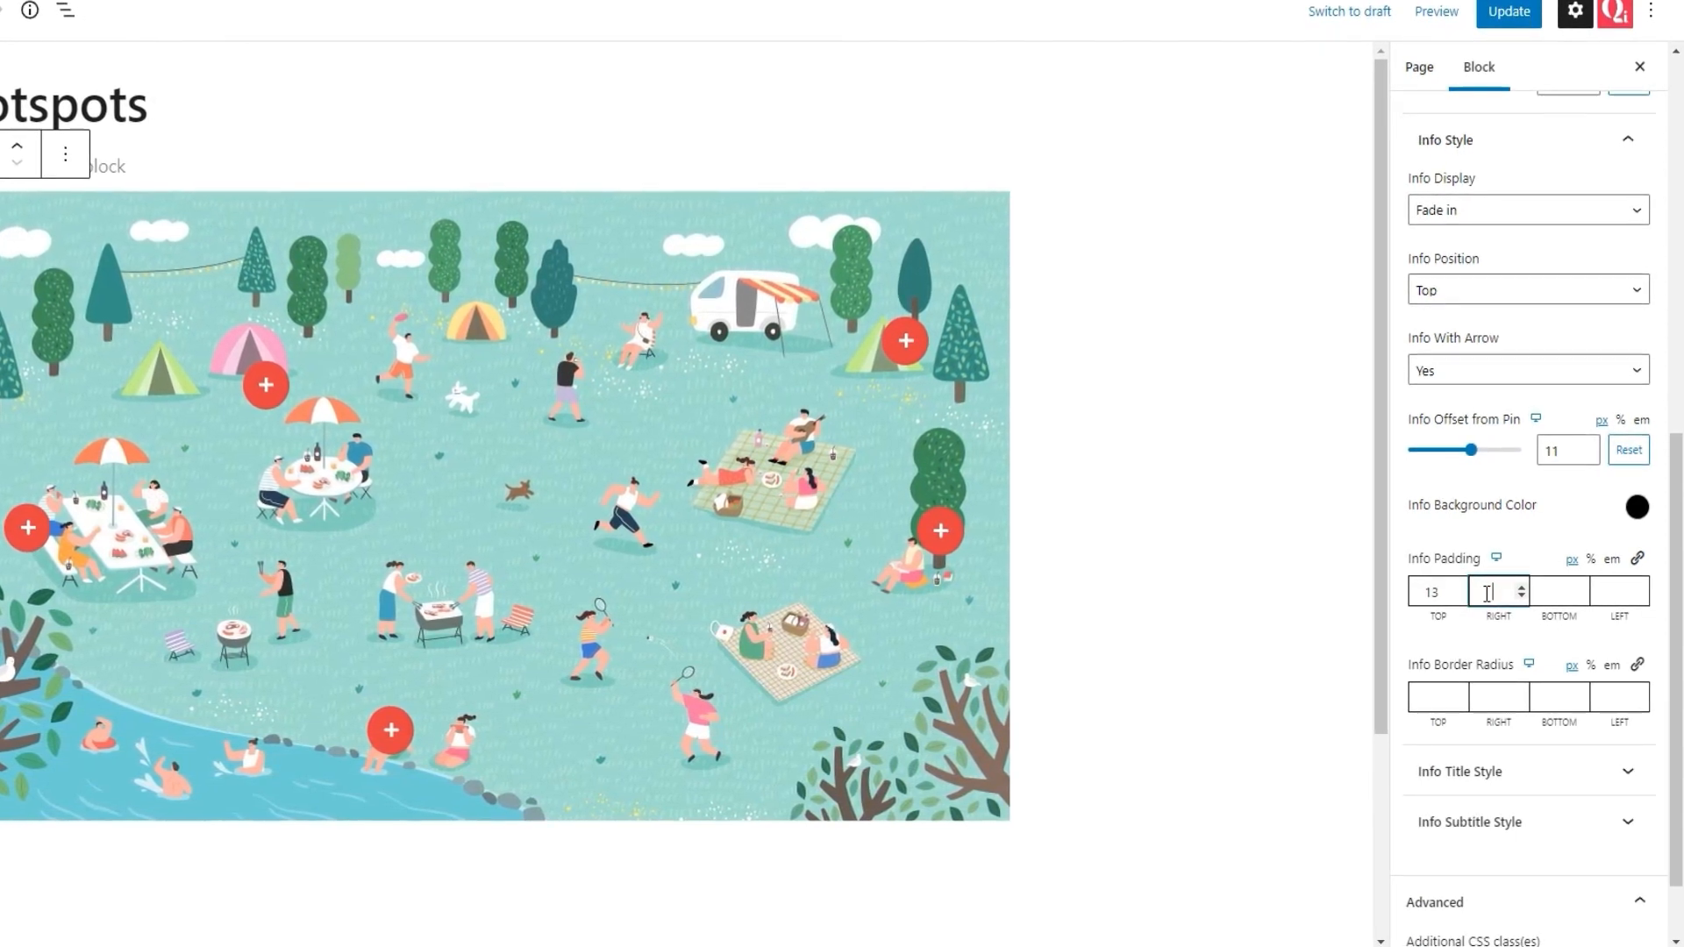
text(25)
click(1553, 598)
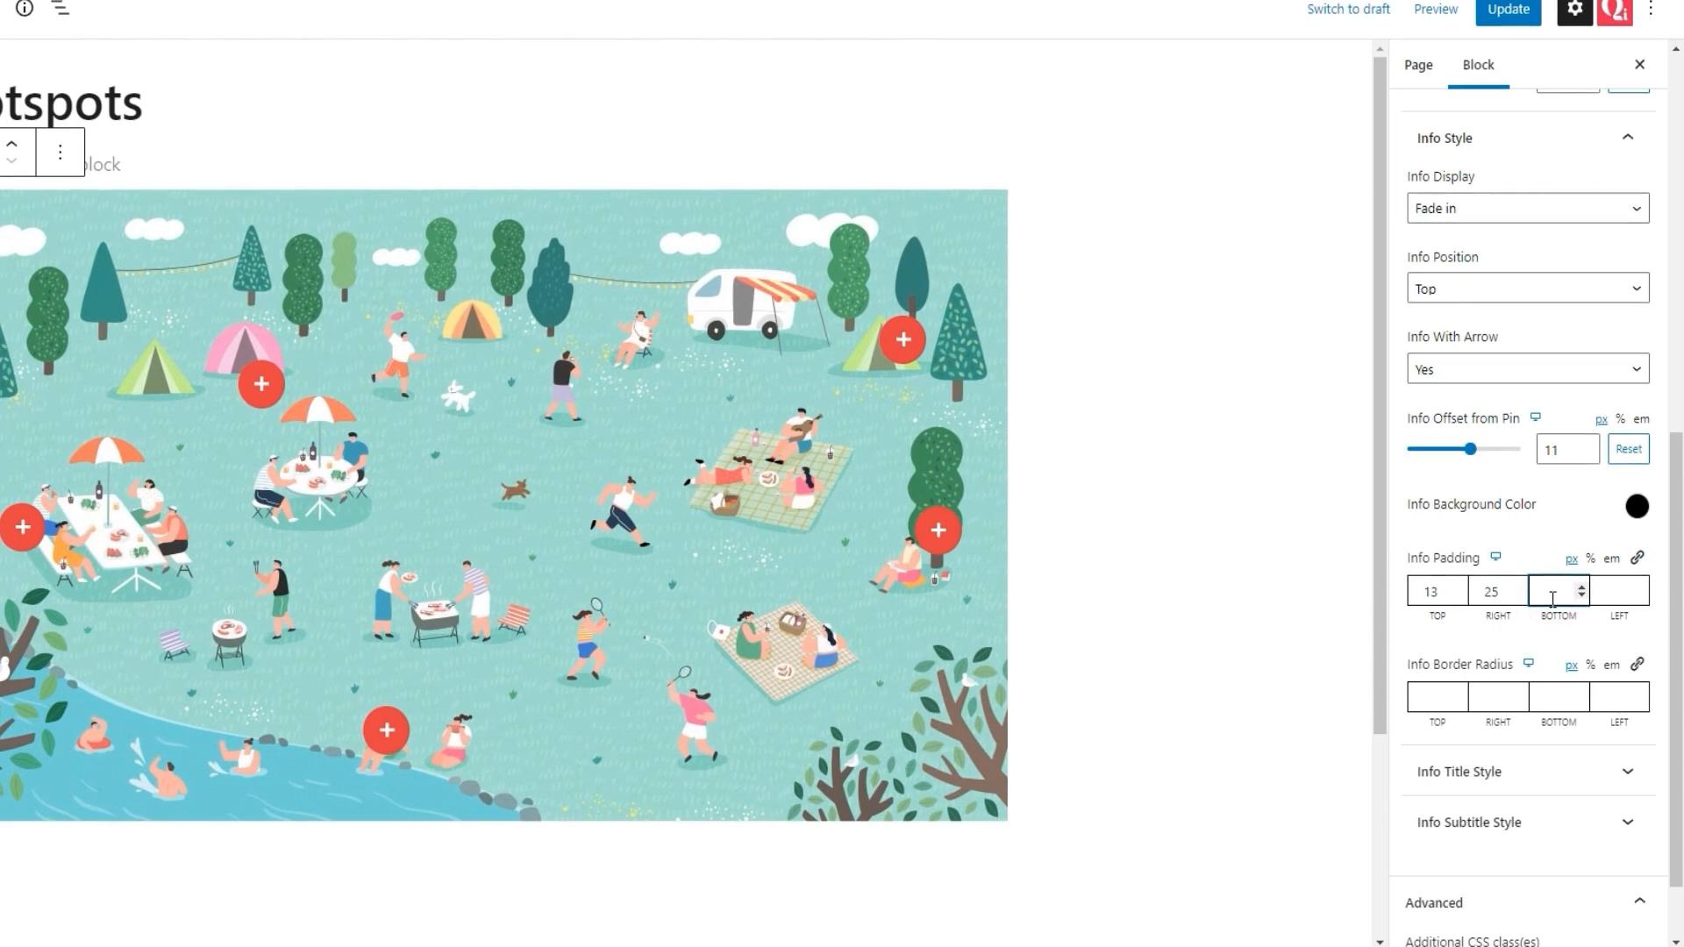
text(13)
click(1611, 590)
text(2)
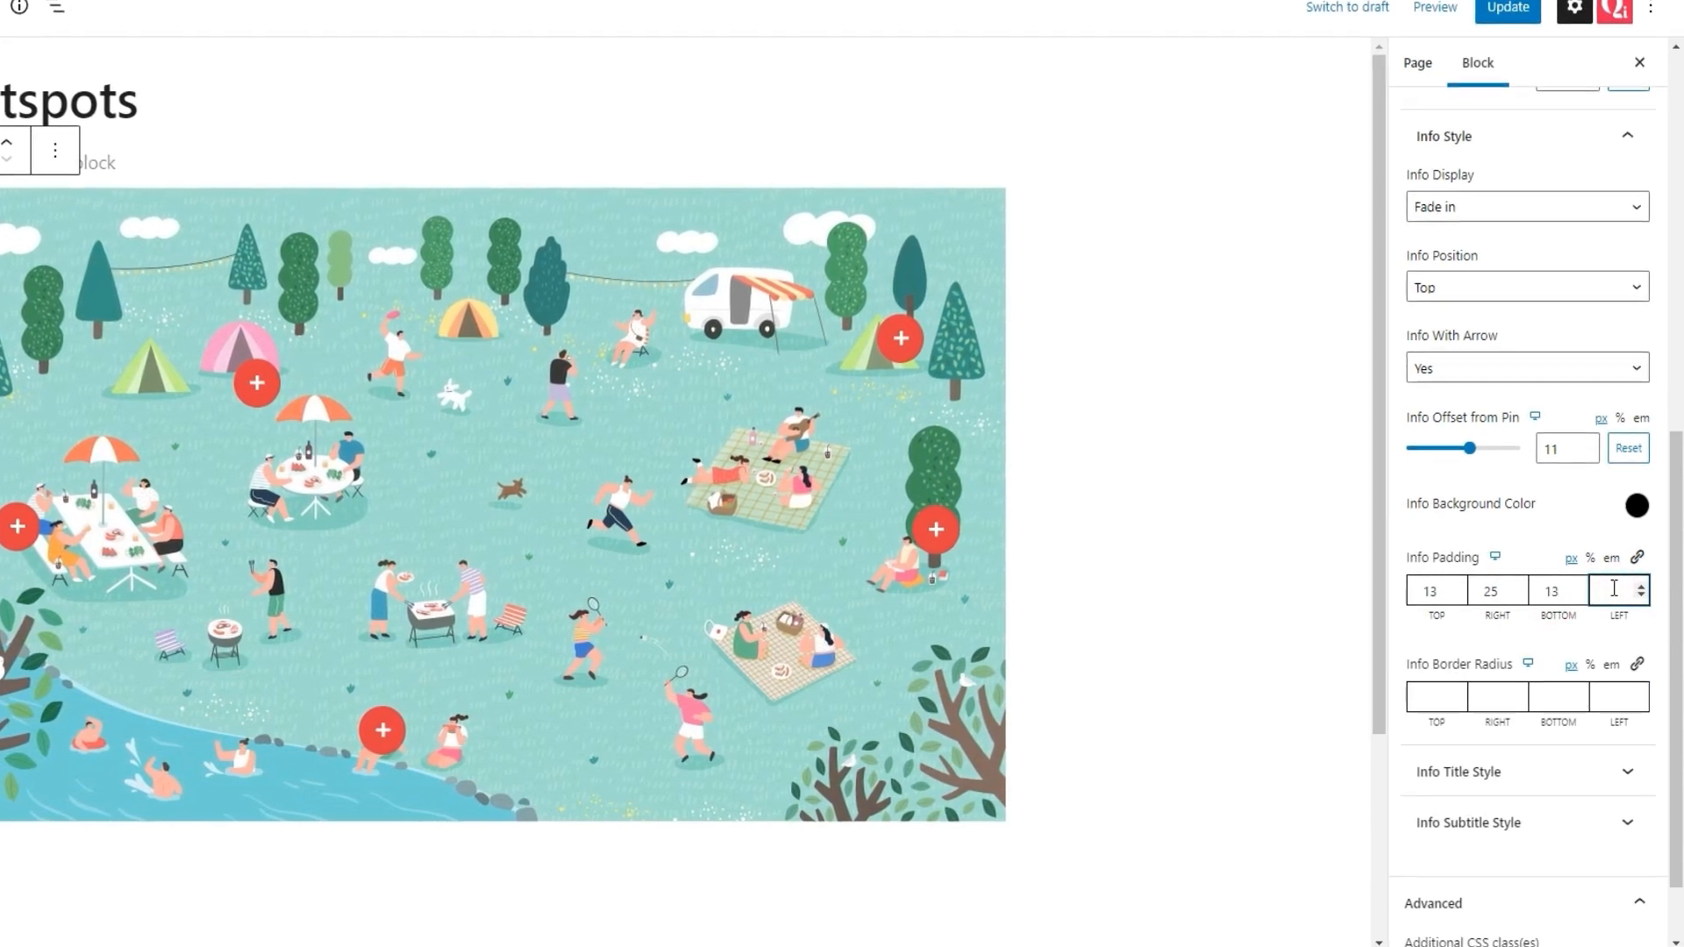
text(5)
mouse_move(881, 360)
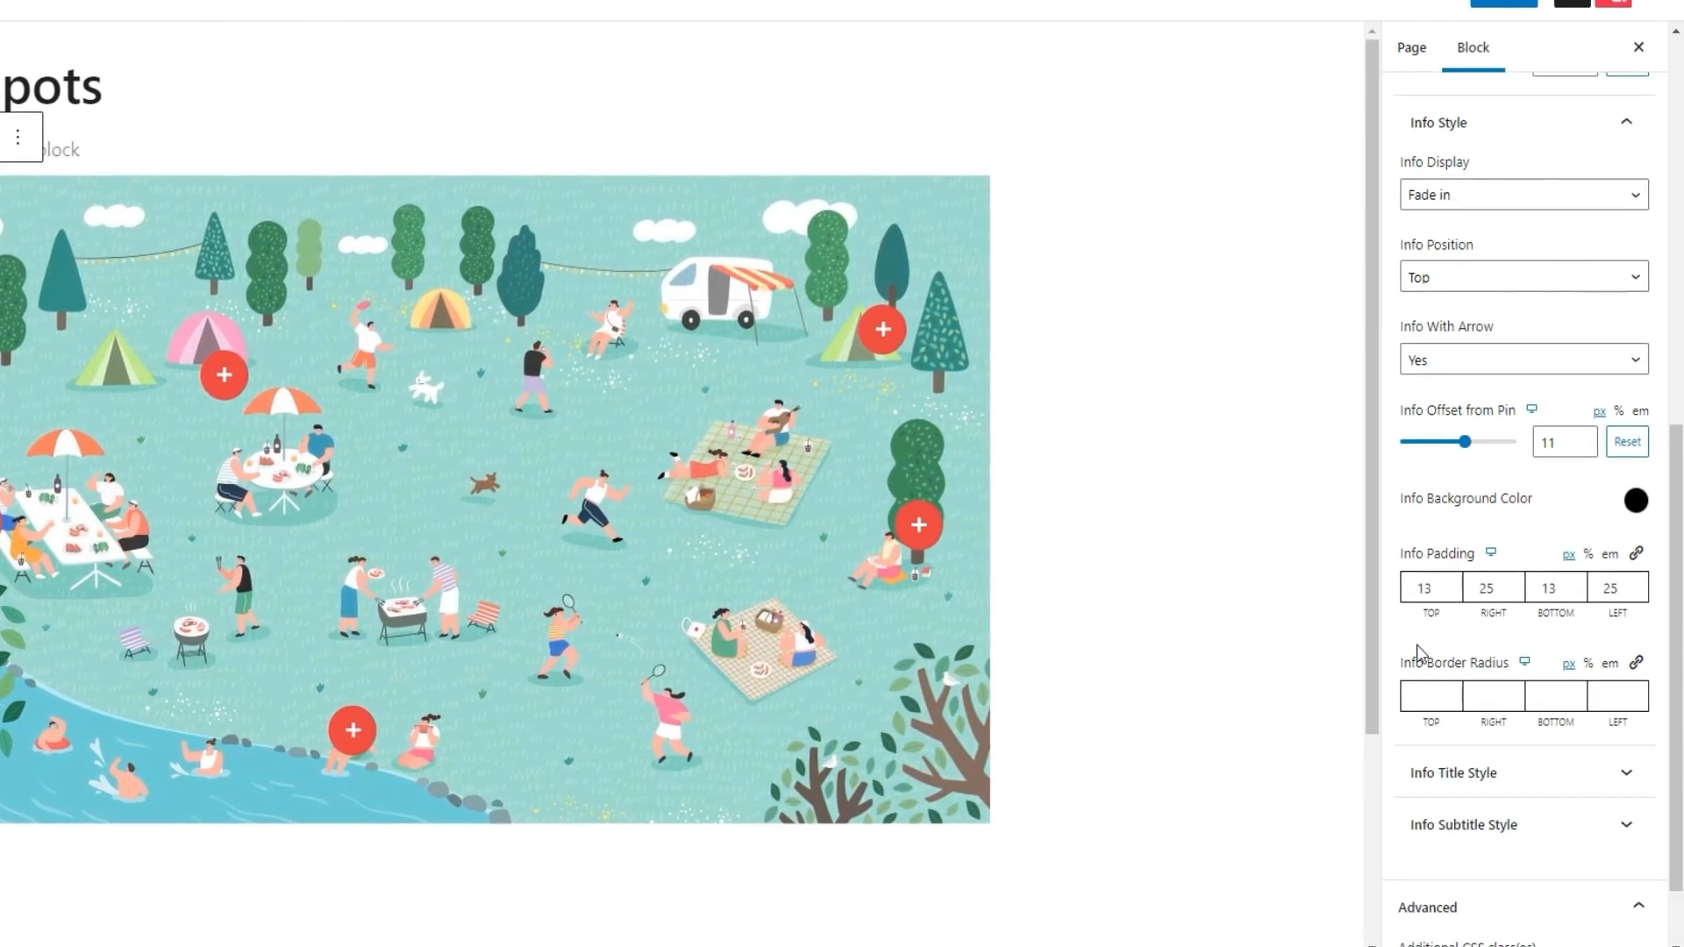
- Try an Info Border Radius of 20 px on the Top value only, check the shop area tooltip, and clear the value
mouse_move(880, 303)
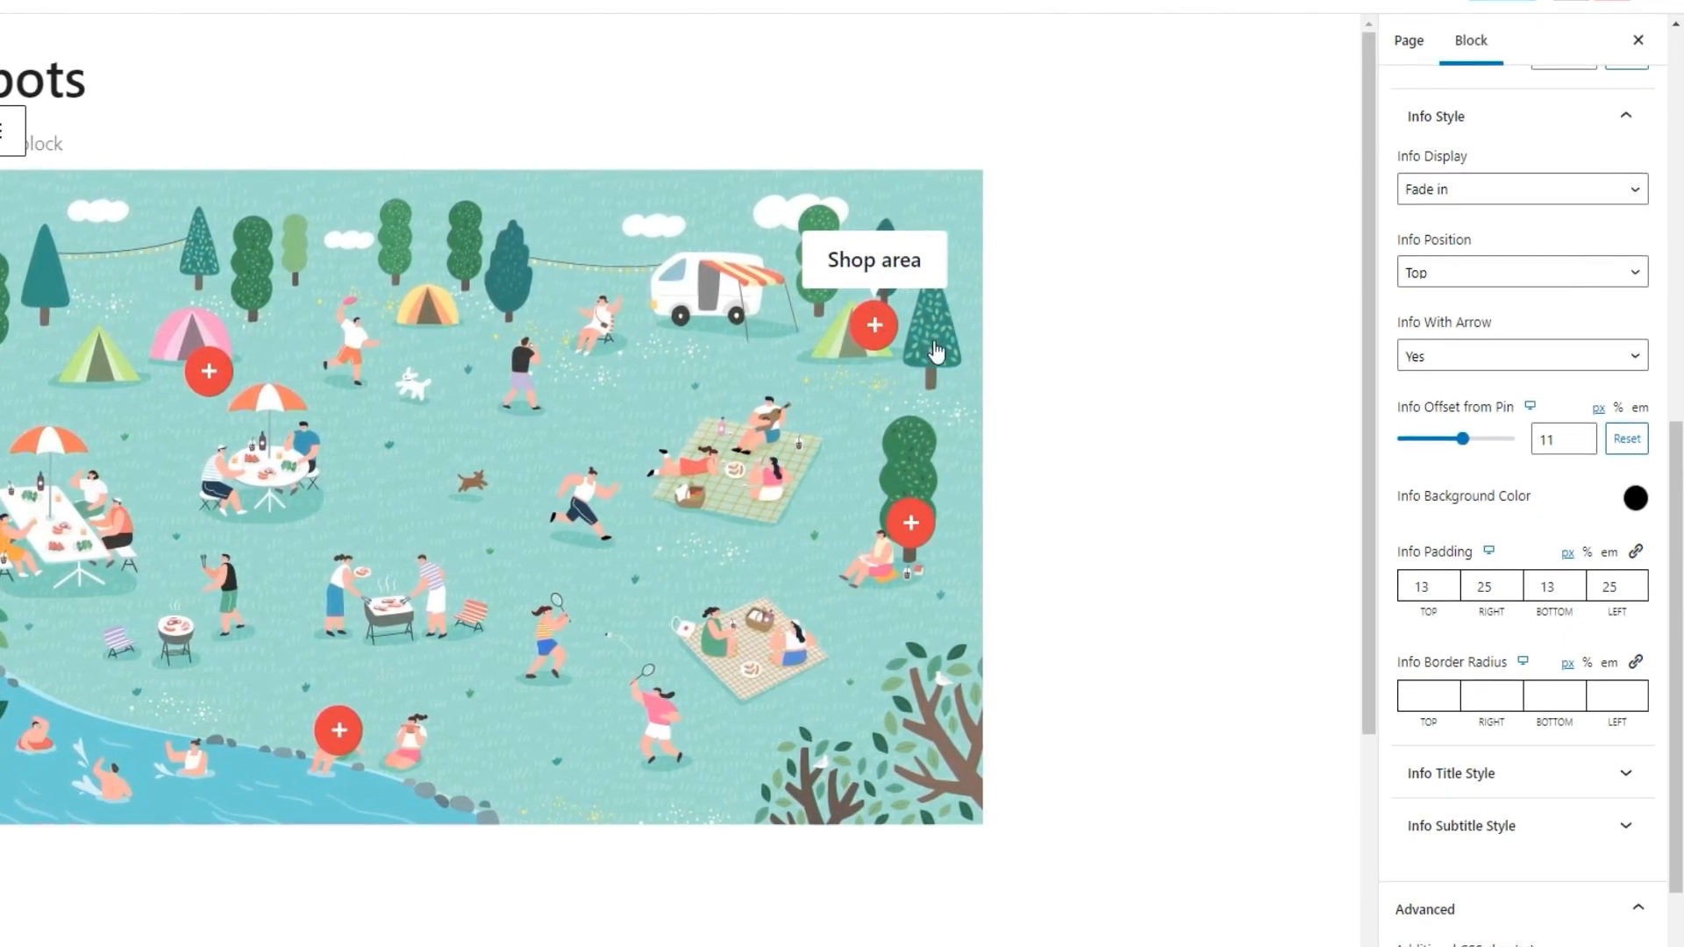
click(1426, 695)
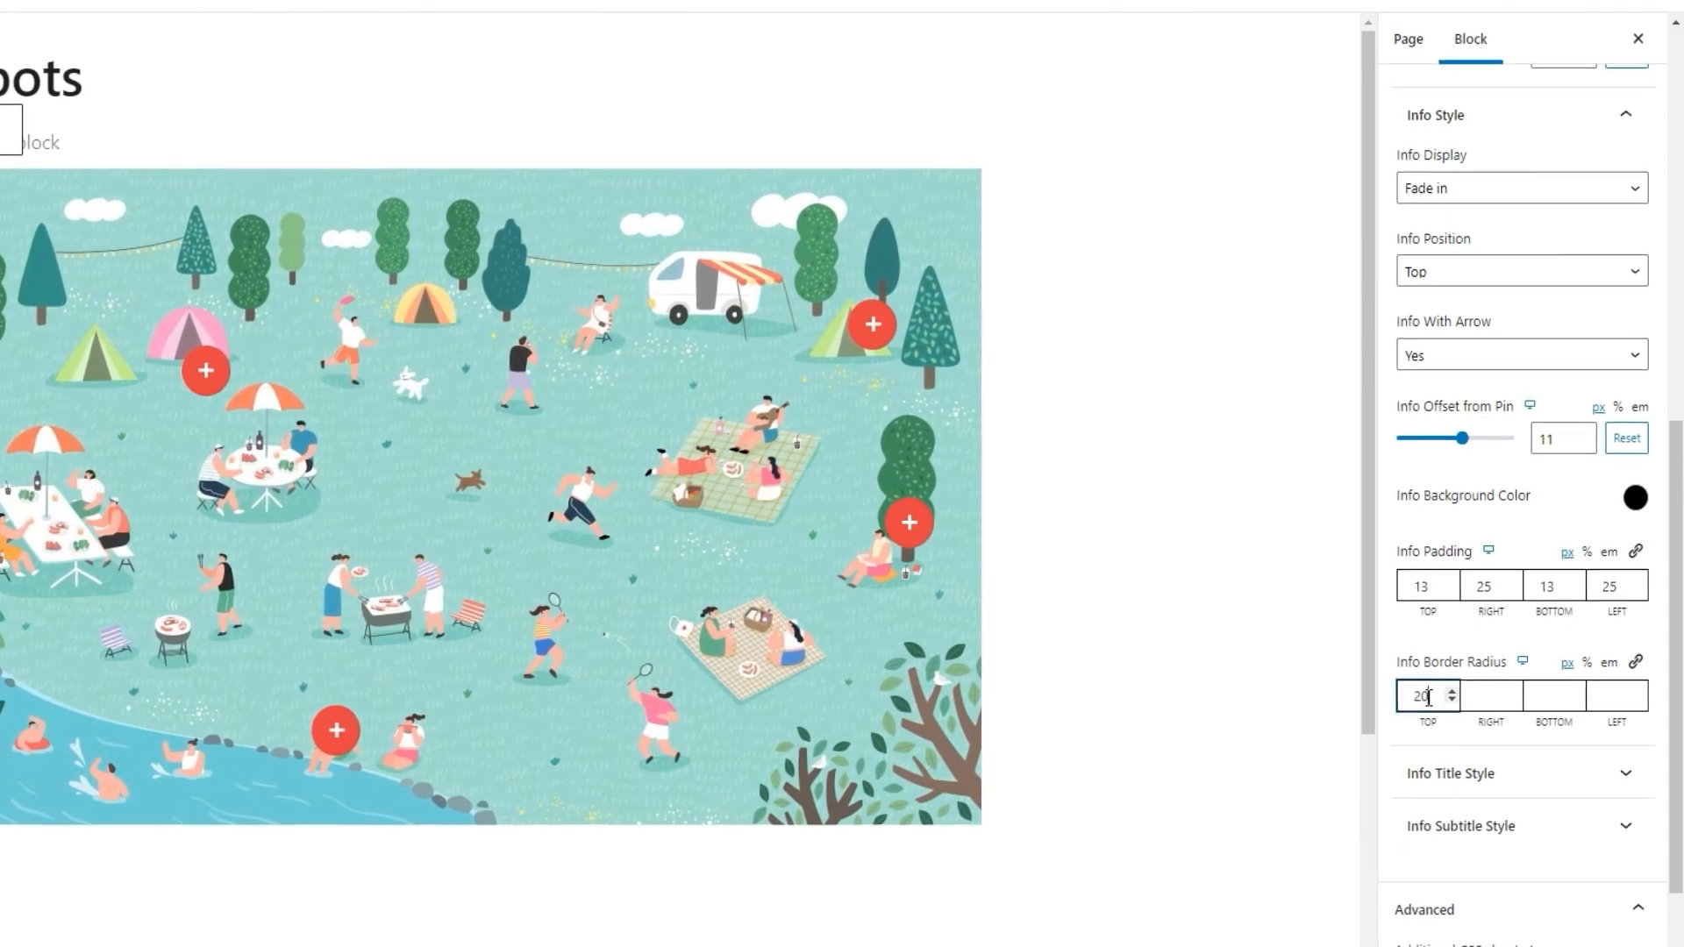
click(1433, 624)
mouse_move(871, 333)
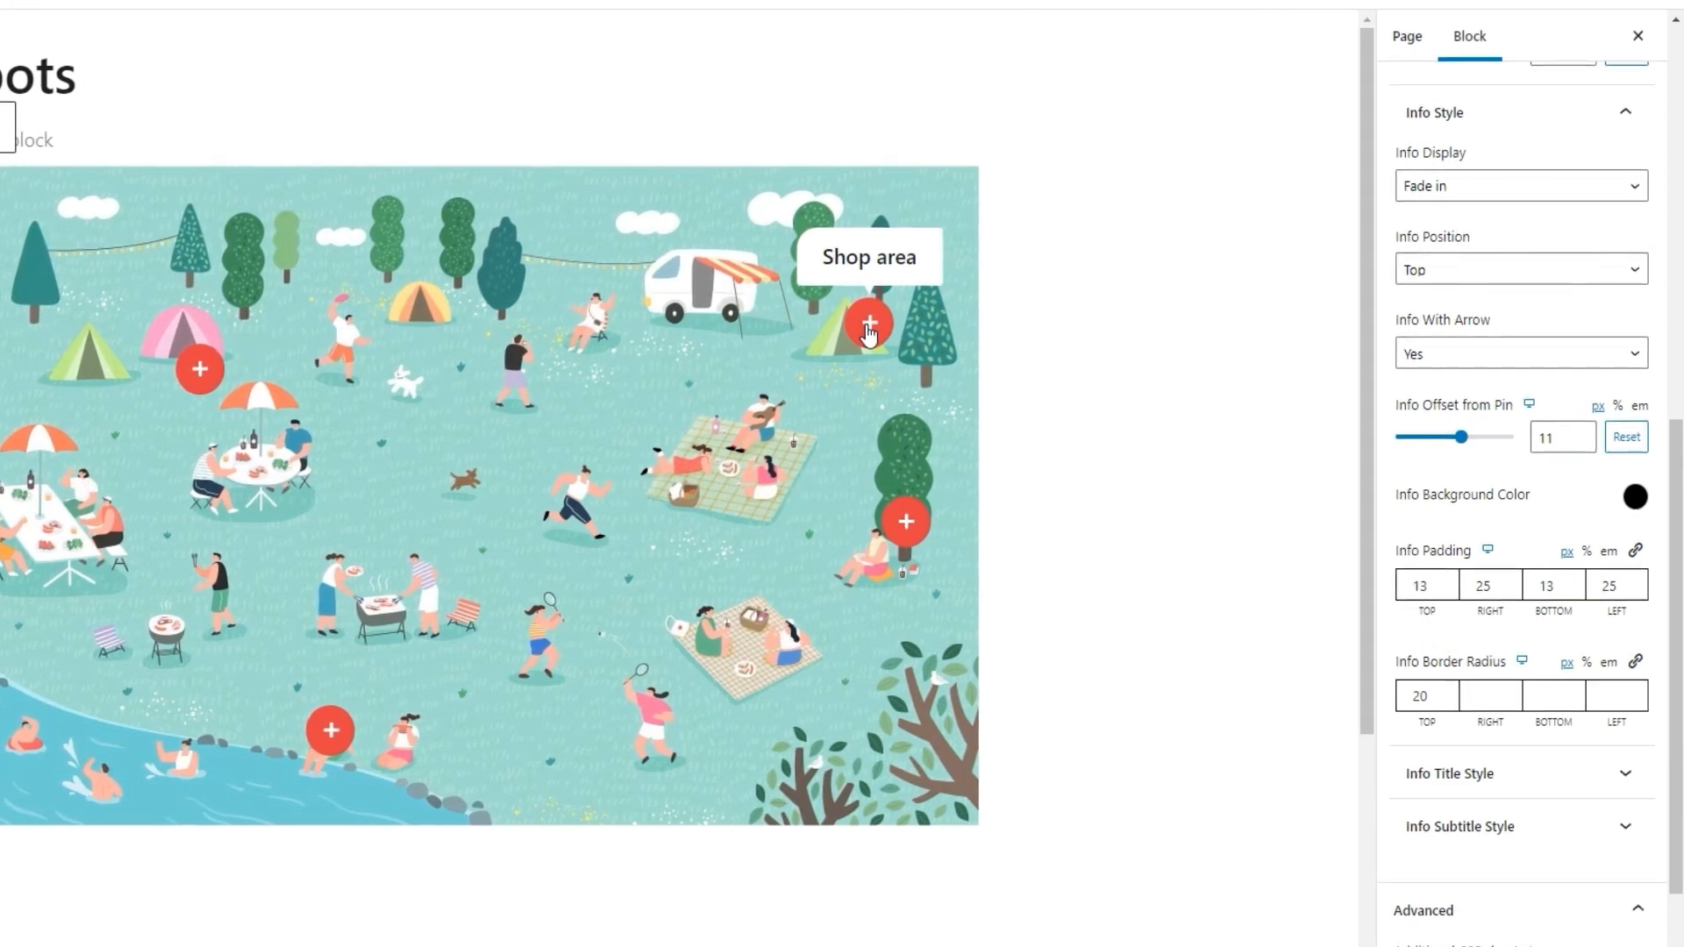
click(1422, 697)
double_click(1422, 698)
key(BackSpace)
click(1424, 641)
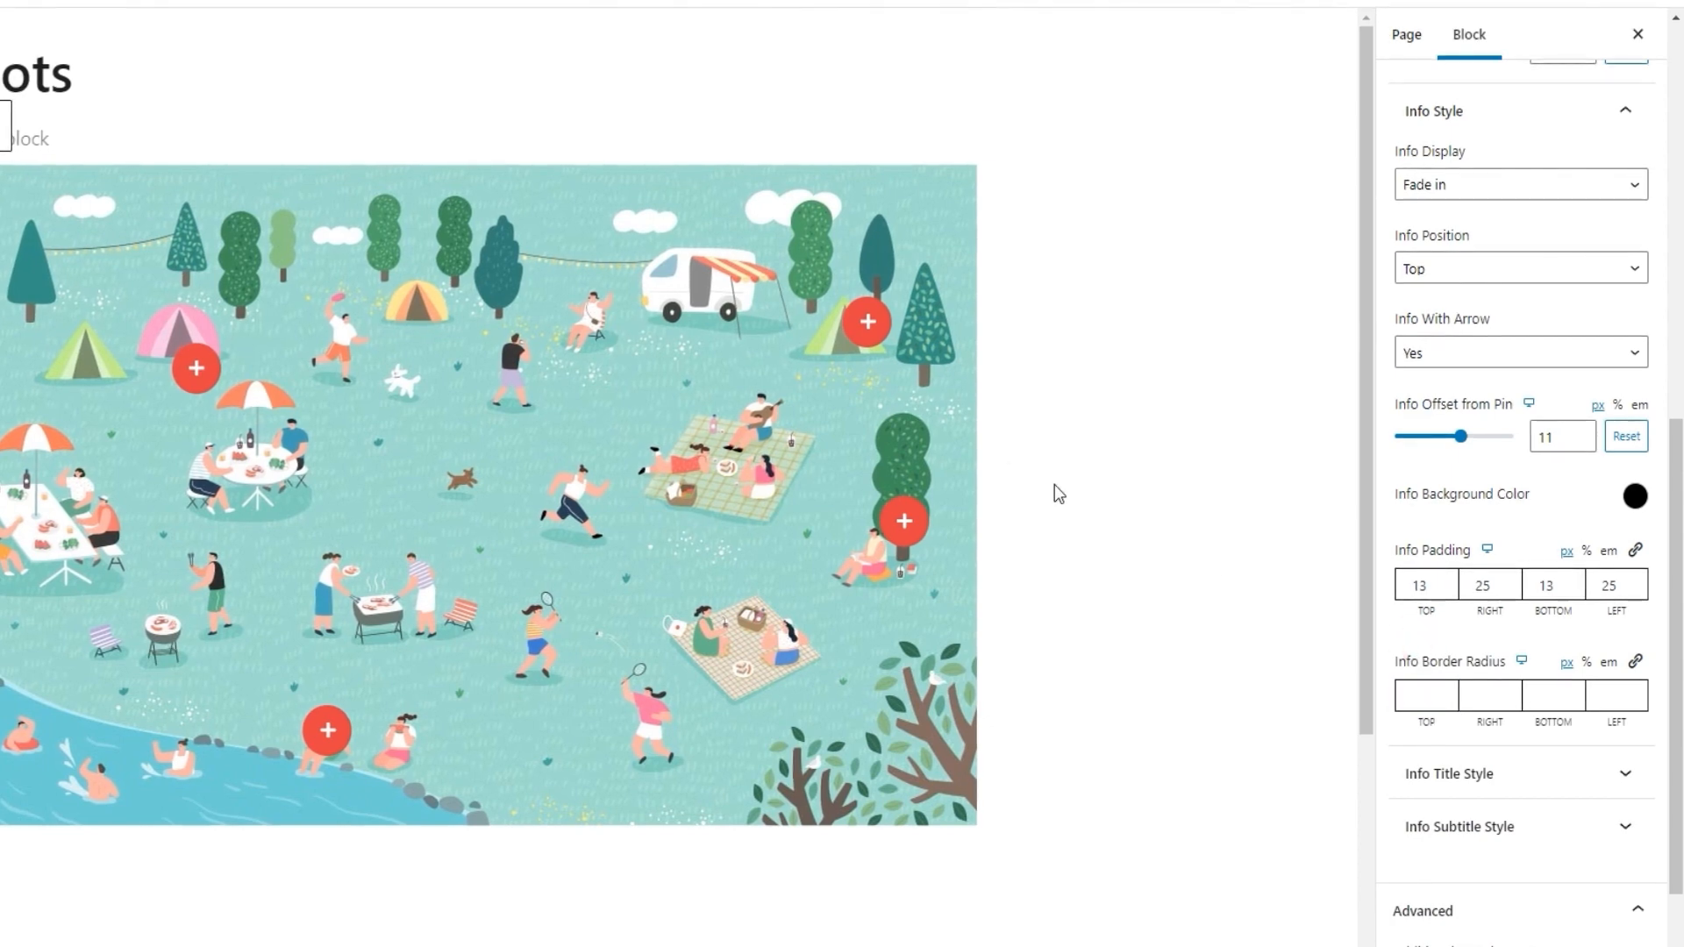
- Set the Info Border Radius to 0 px for Top, Right, Bottom and Left to square the tooltip corners
mouse_move(851, 333)
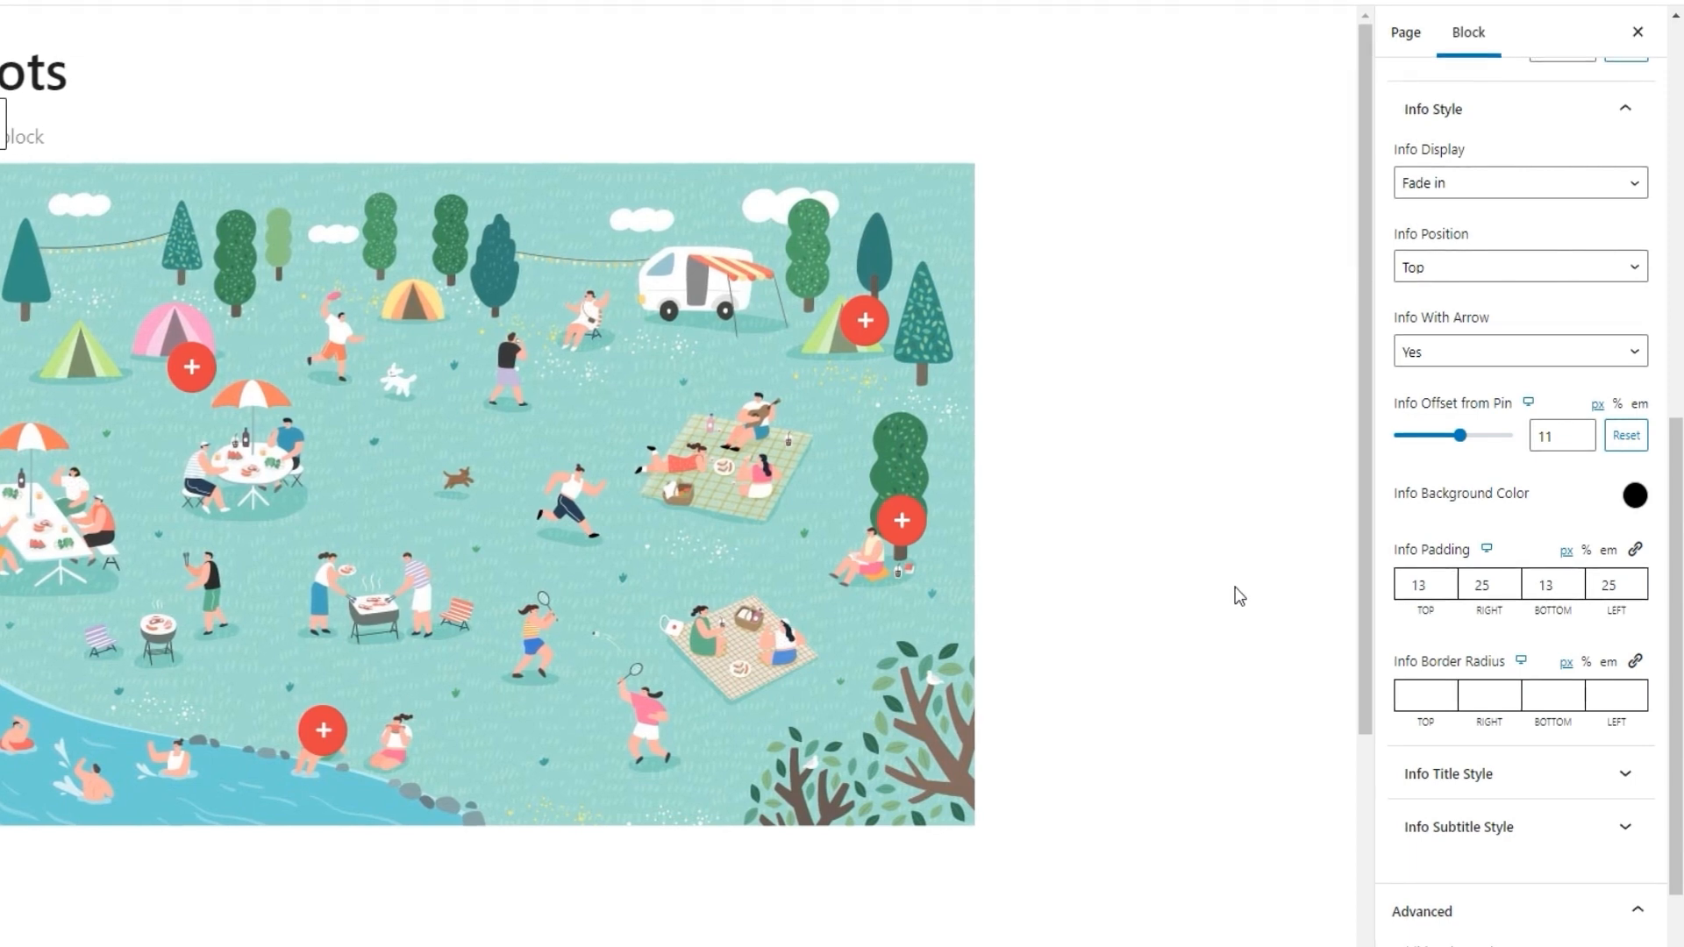
click(1404, 695)
text(0)
click(1499, 701)
text(0)
click(1543, 699)
text(0)
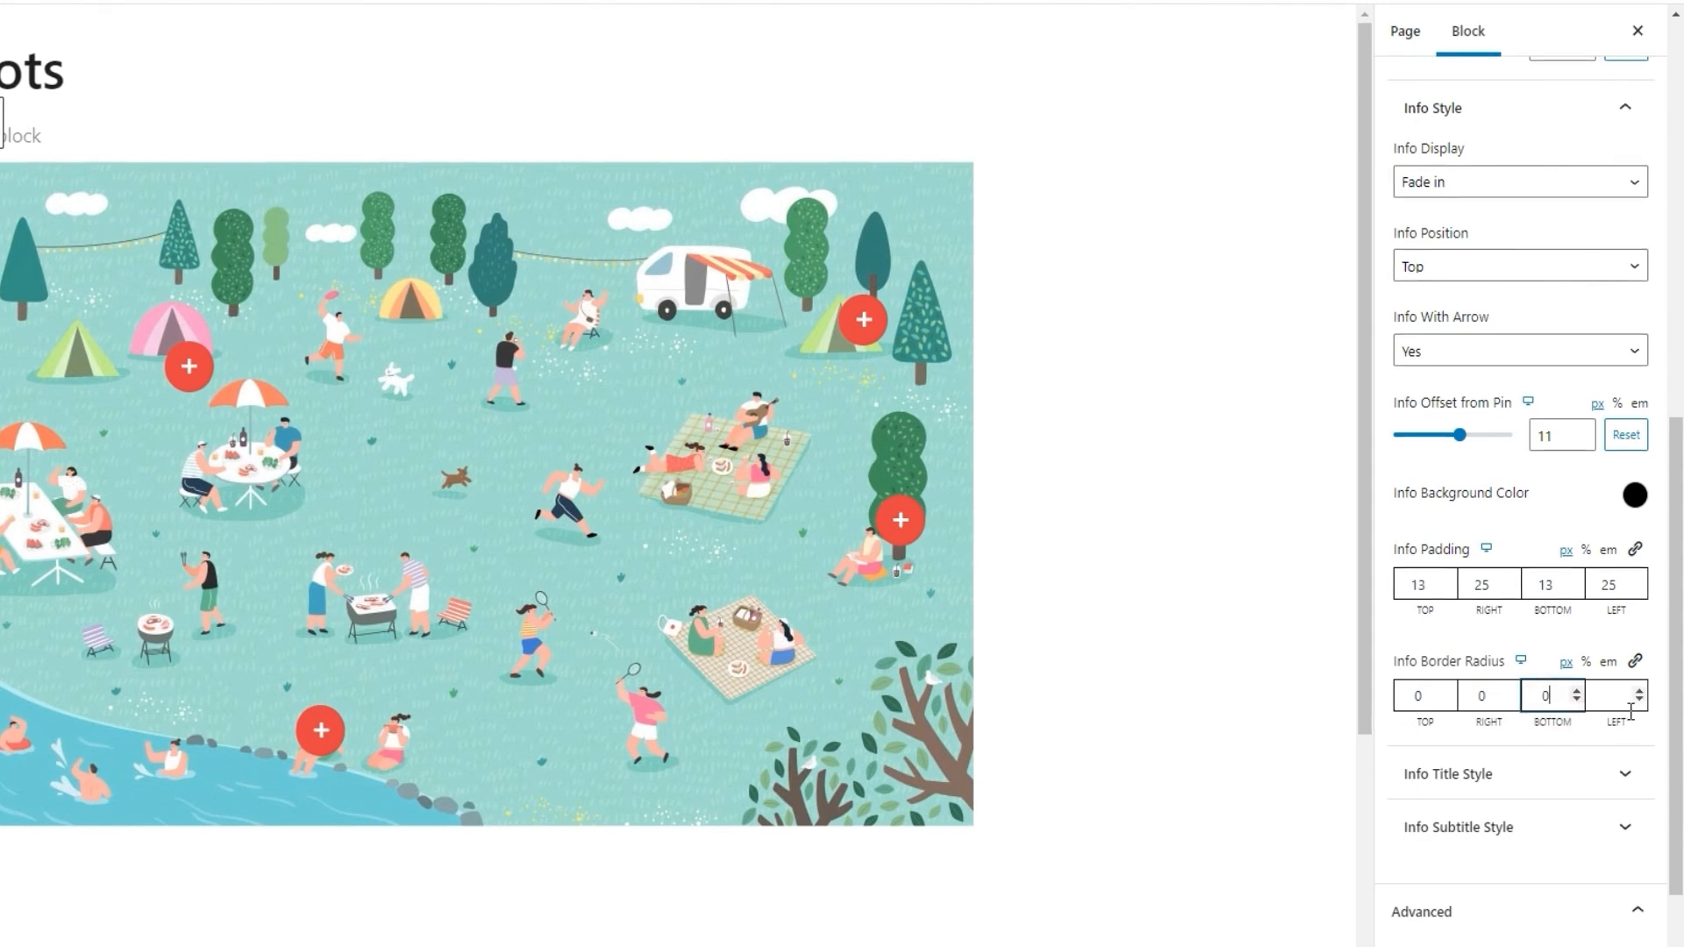
click(1621, 702)
text(0)
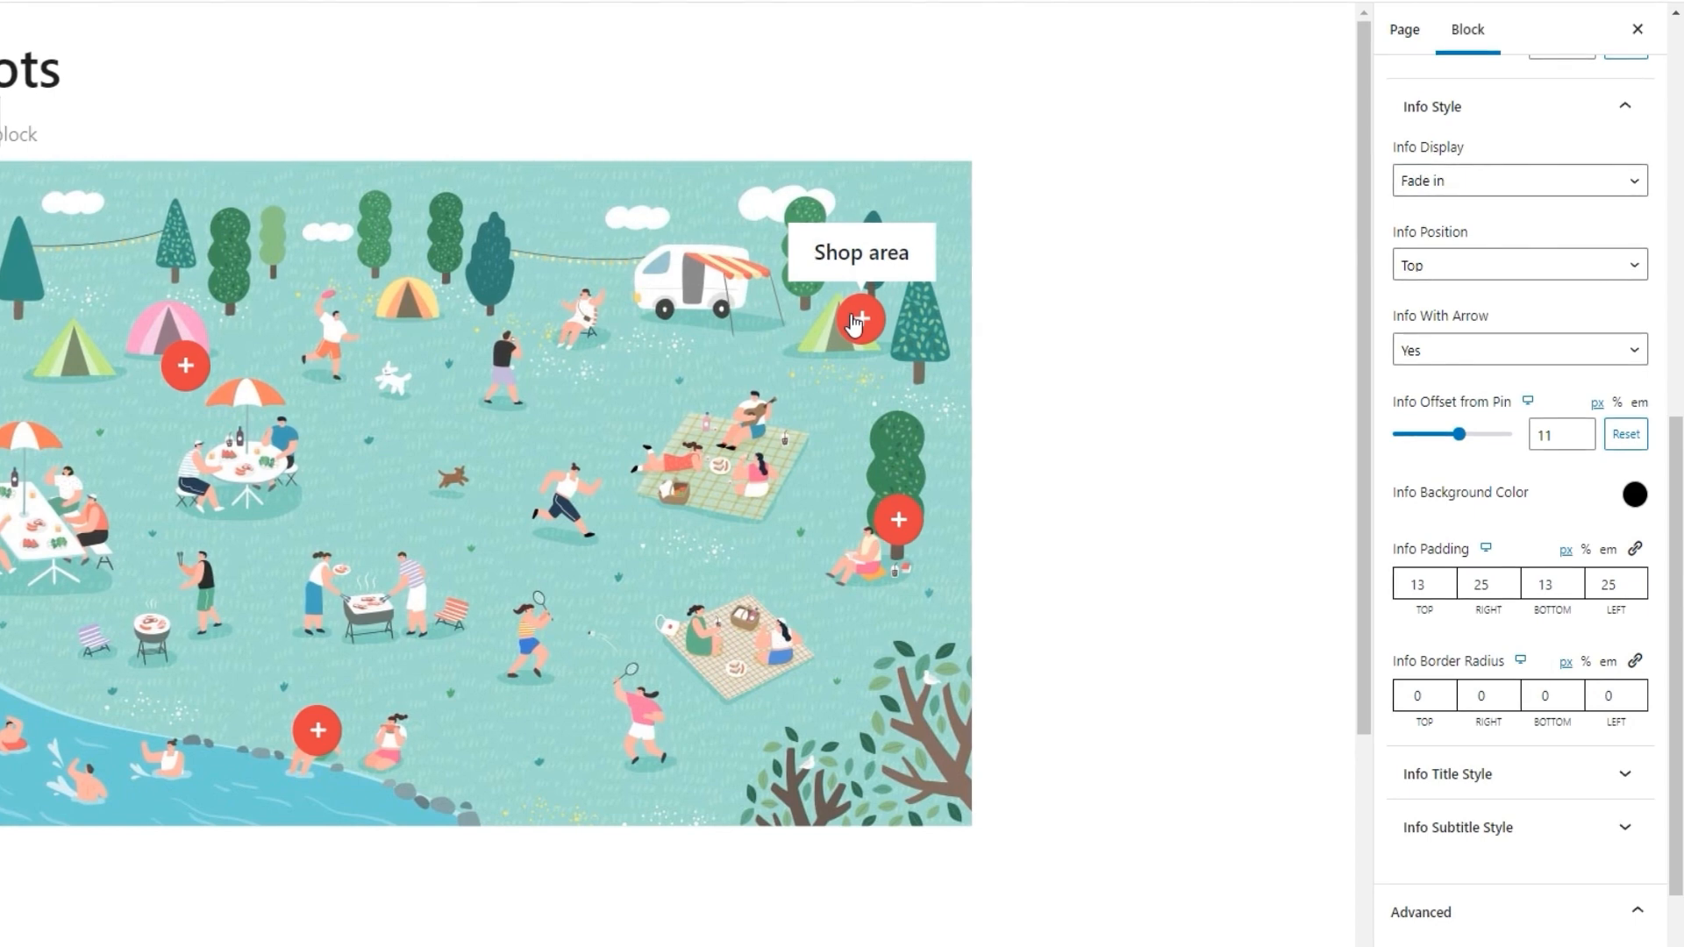
- Clear the Info Border Radius values for Top, Right, Bottom and Left
click(1413, 696)
key(BackSpace)
click(1469, 696)
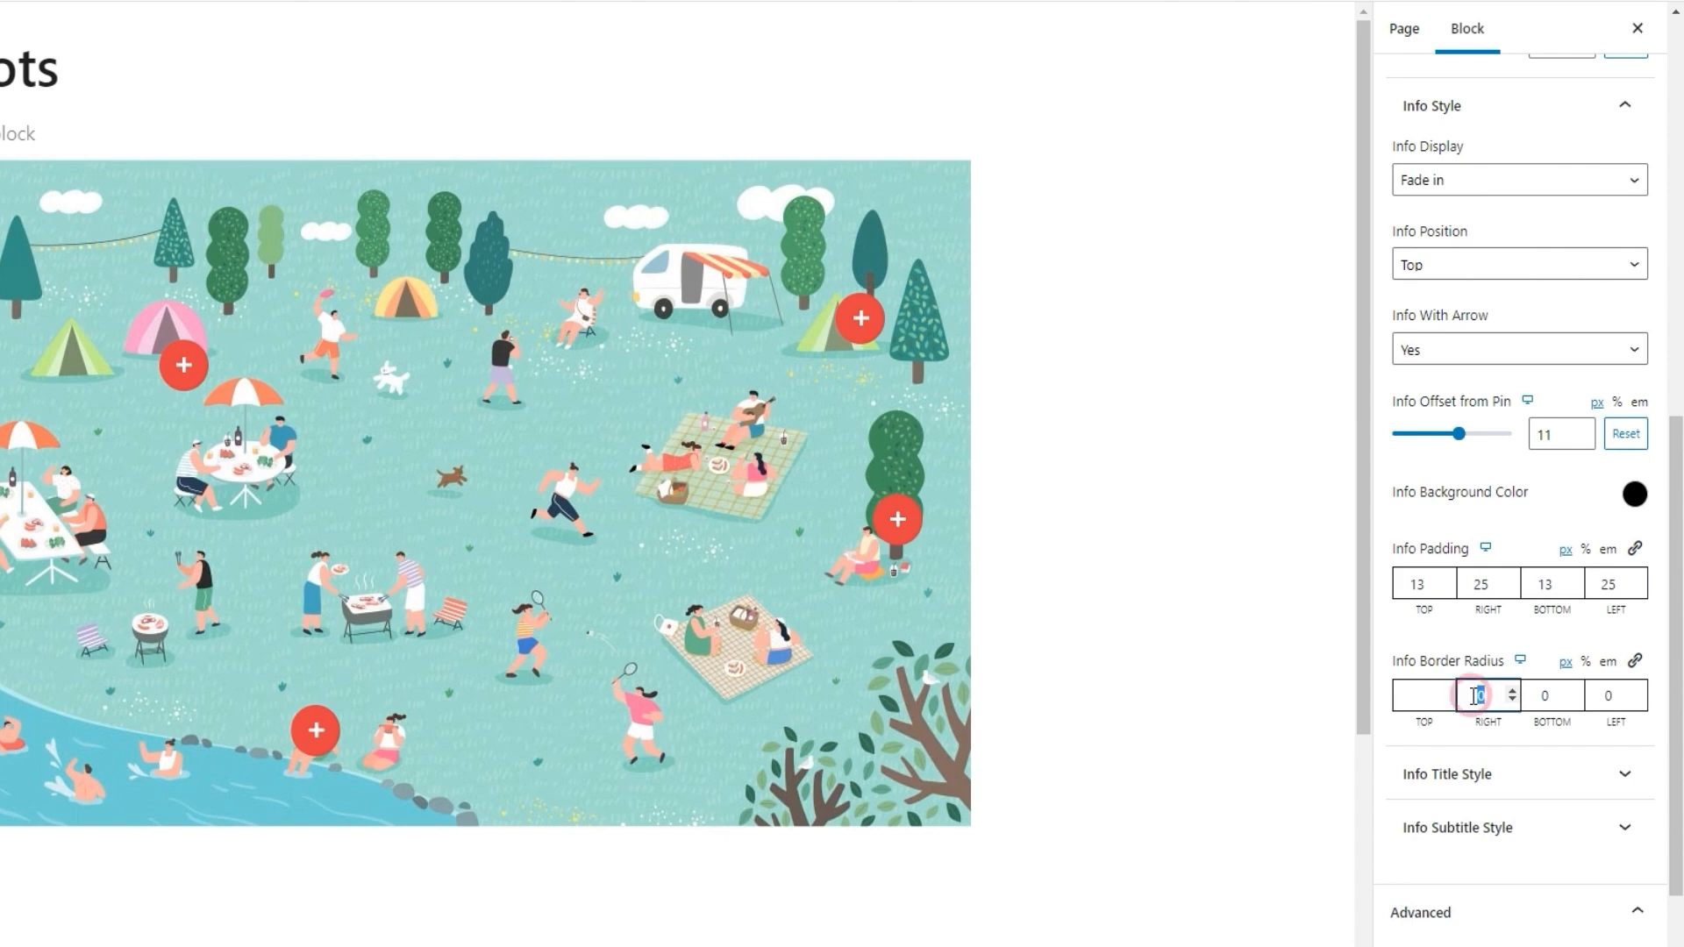
key(BackSpace)
click(1547, 696)
key(BackSpace)
click(1600, 697)
key(BackSpace)
scroll(1503, 647, down, 1)
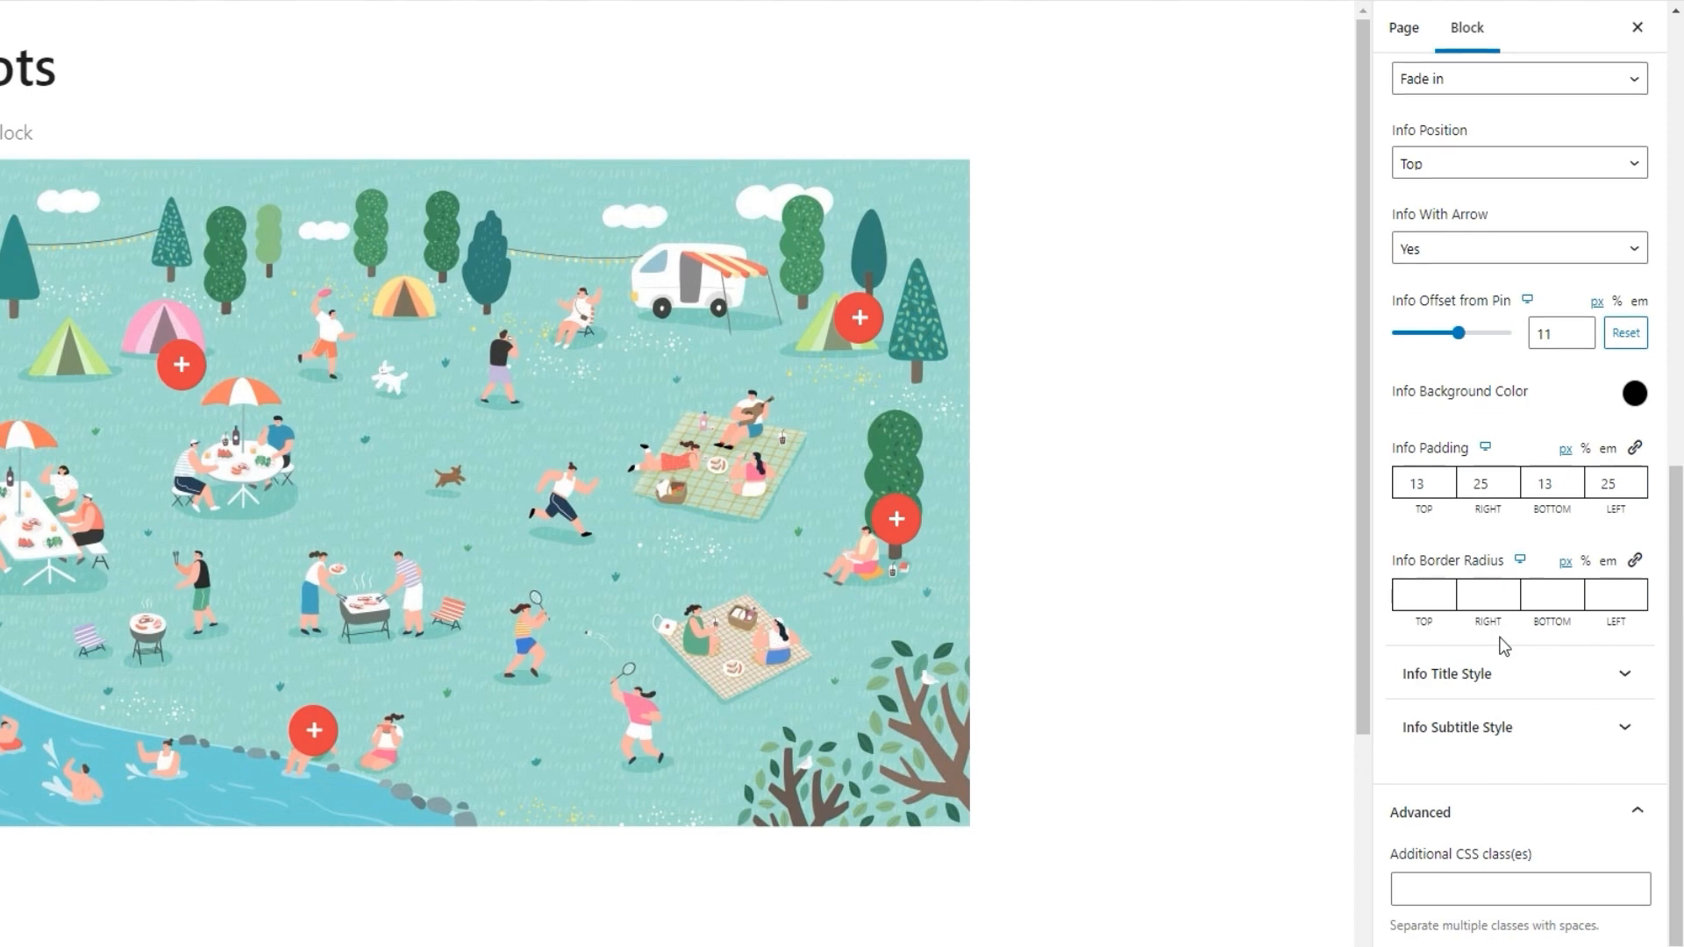
- Expand the Info Title Style settings and review the Title Tag options, keeping H5
click(1505, 672)
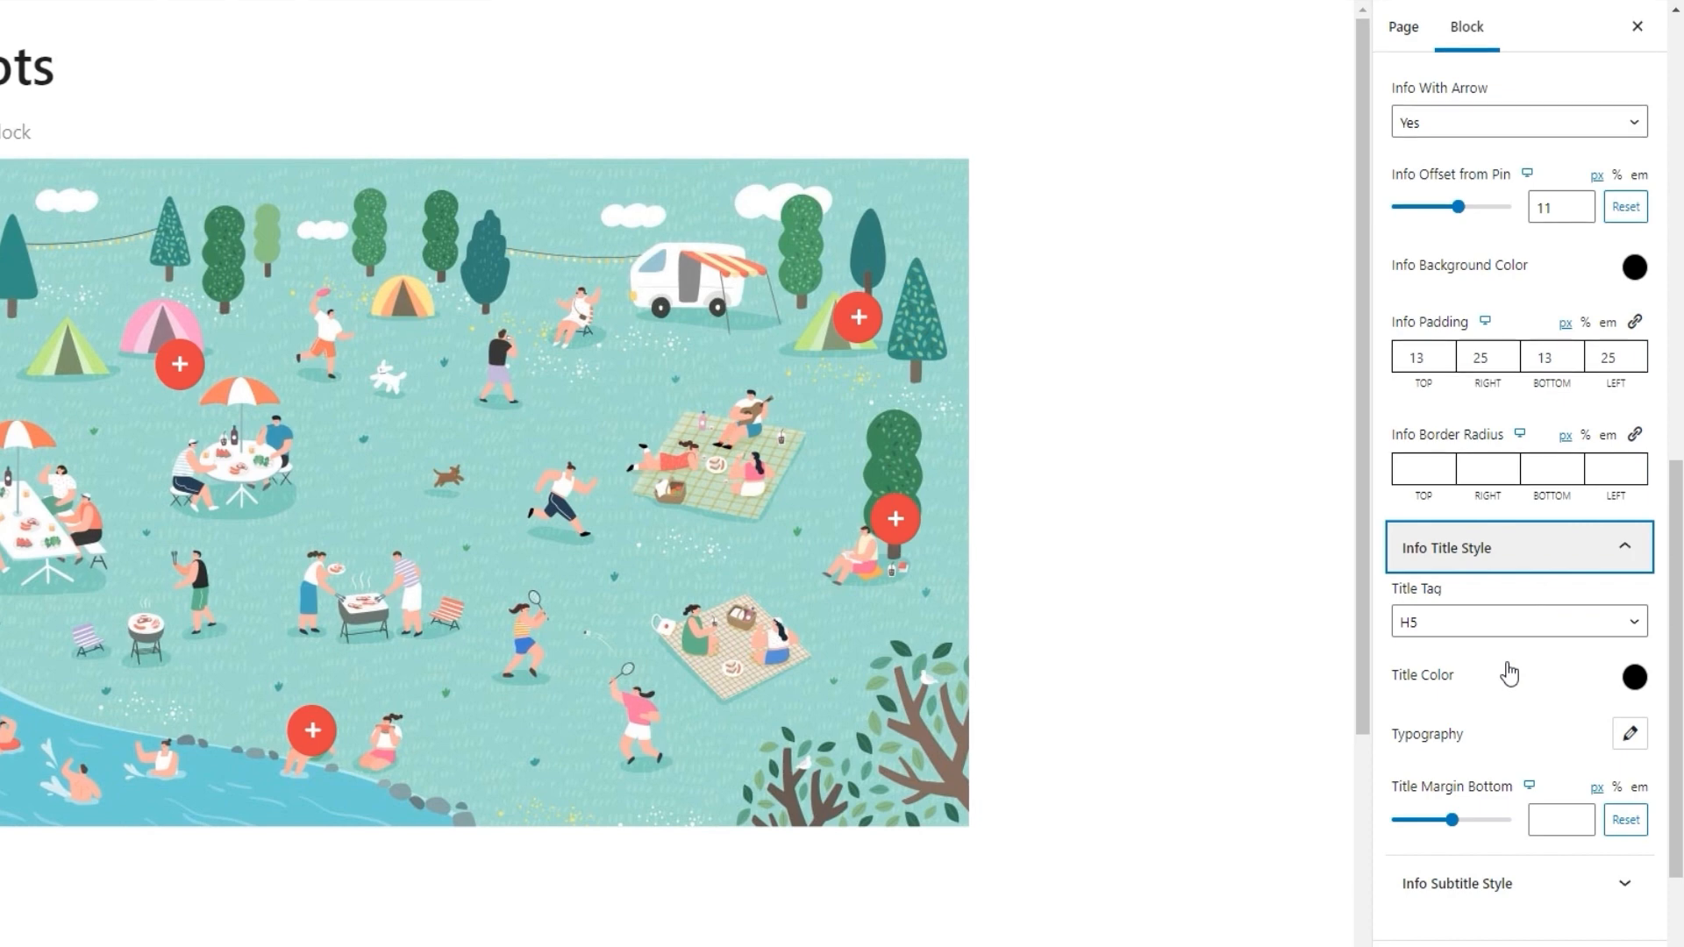
click(1462, 638)
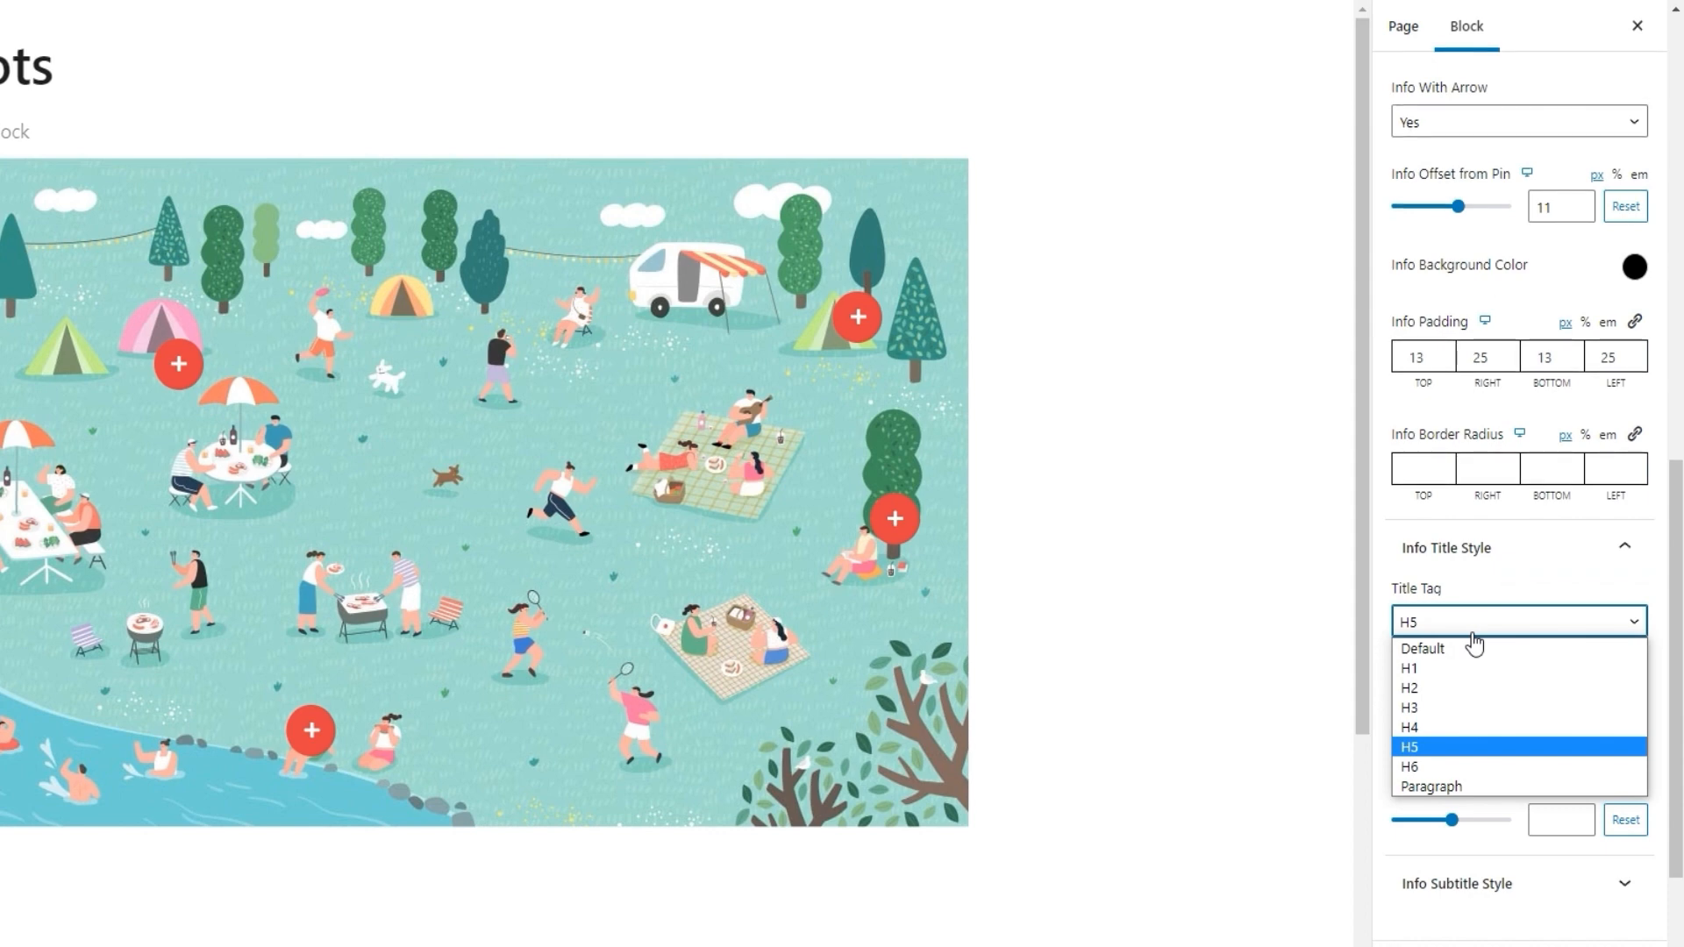
click(1470, 628)
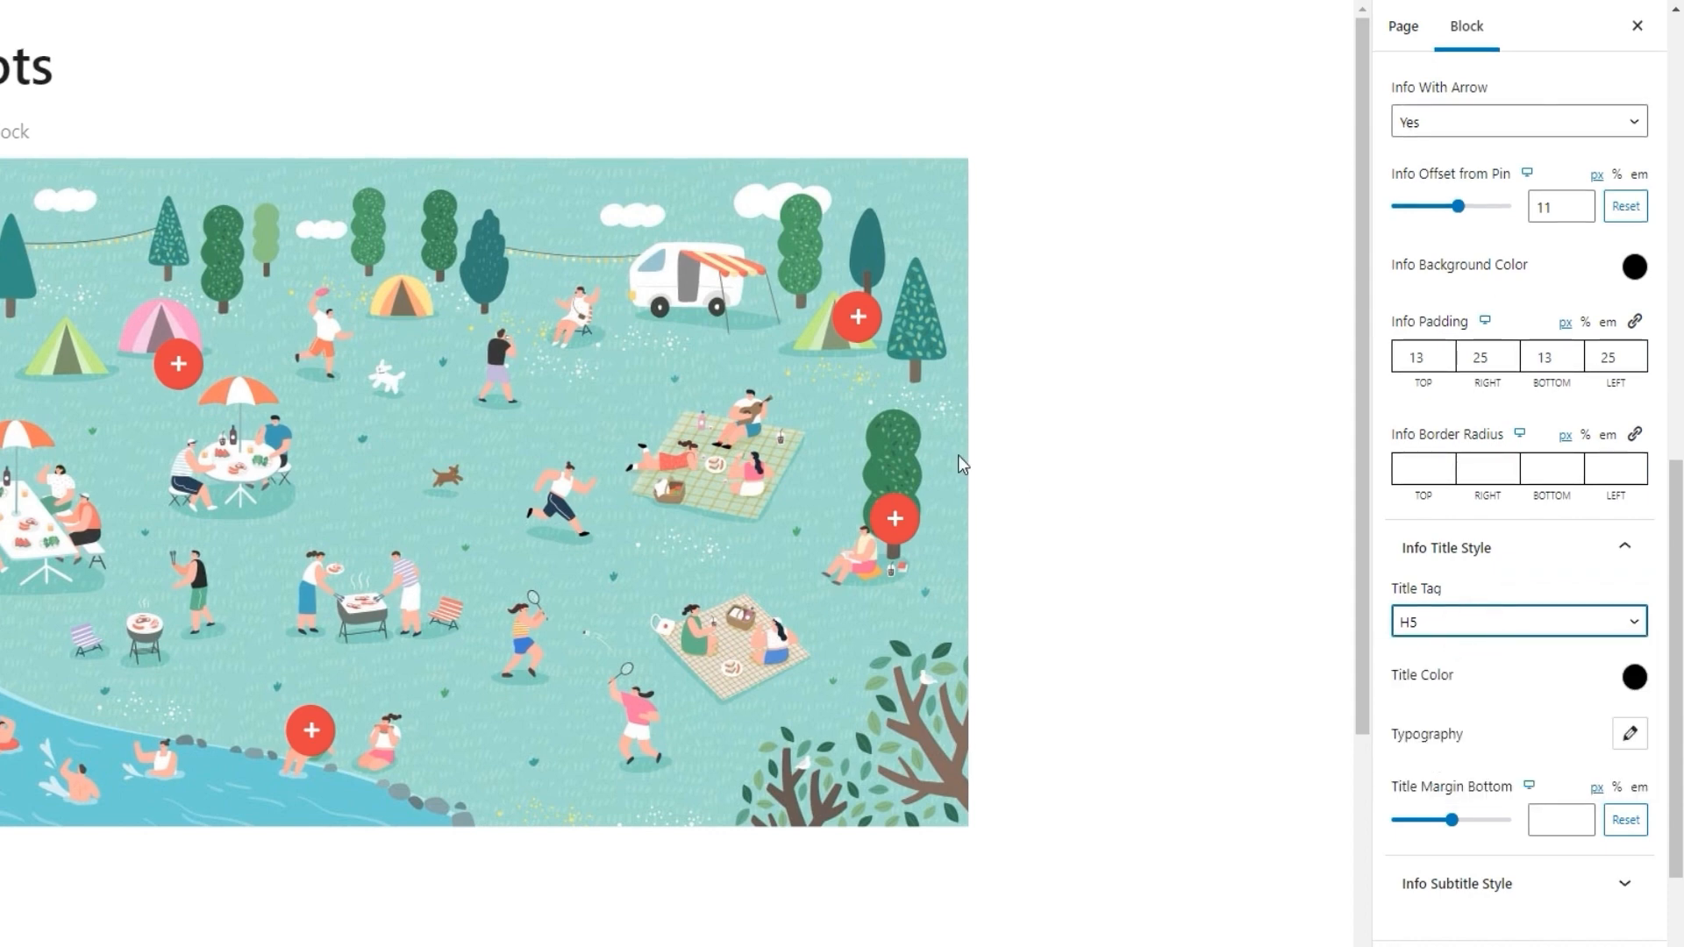
mouse_move(858, 323)
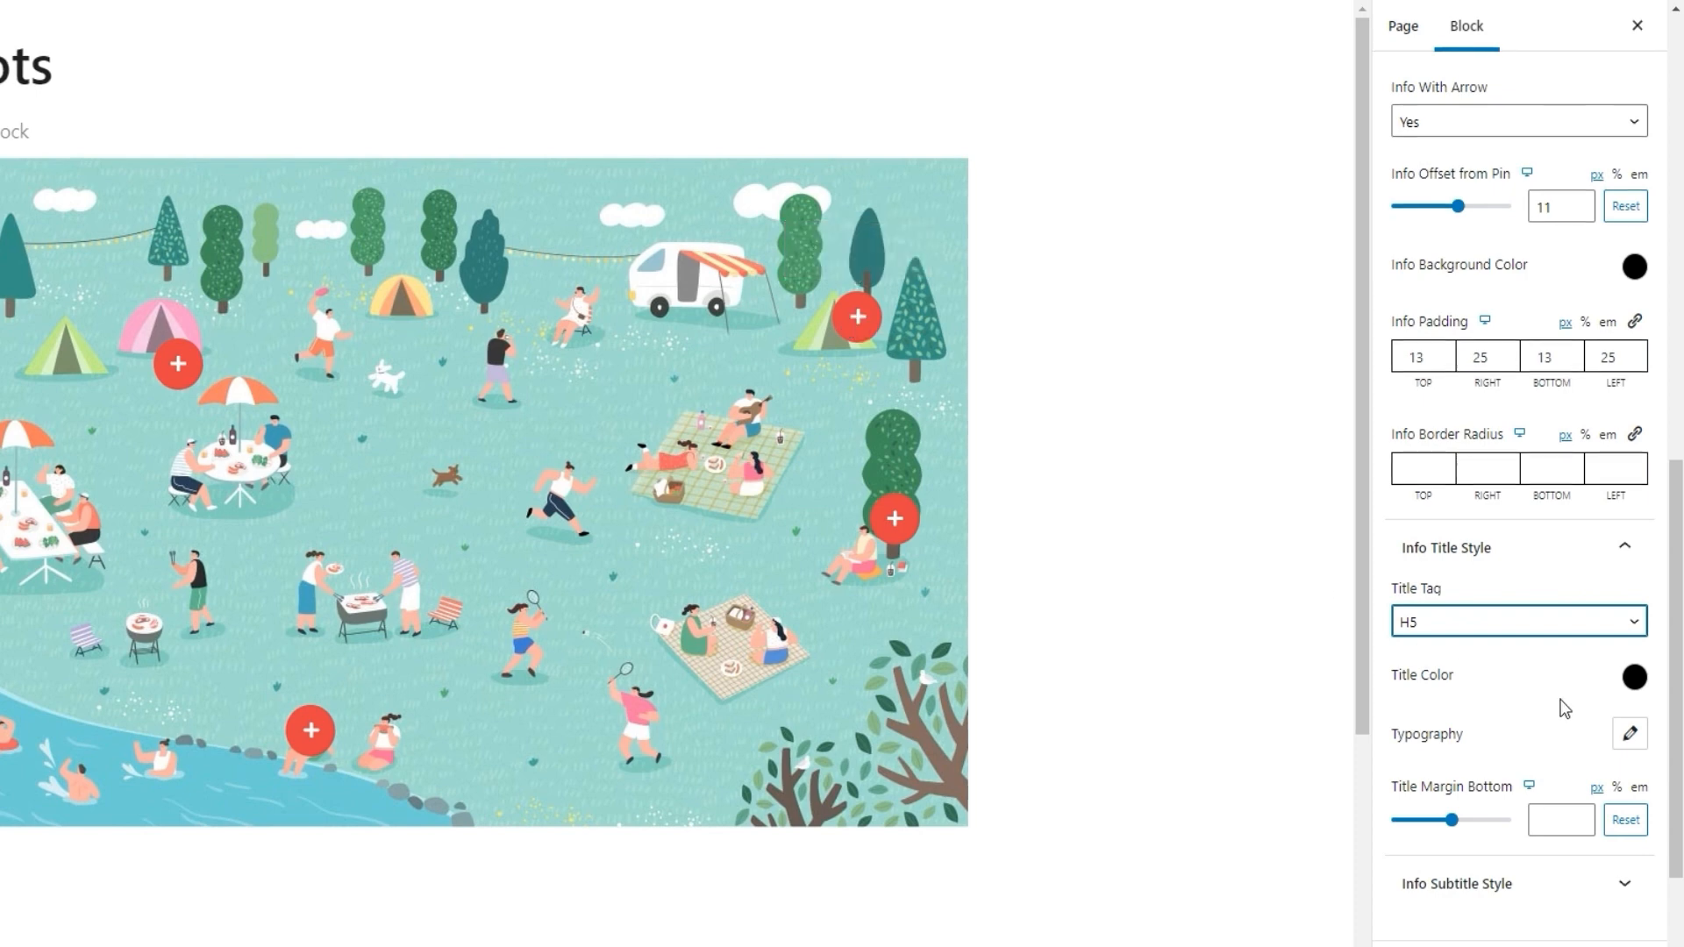
- Try the soft red #CF5F5F as the Title Color and check it on the shop area tooltip
click(1633, 677)
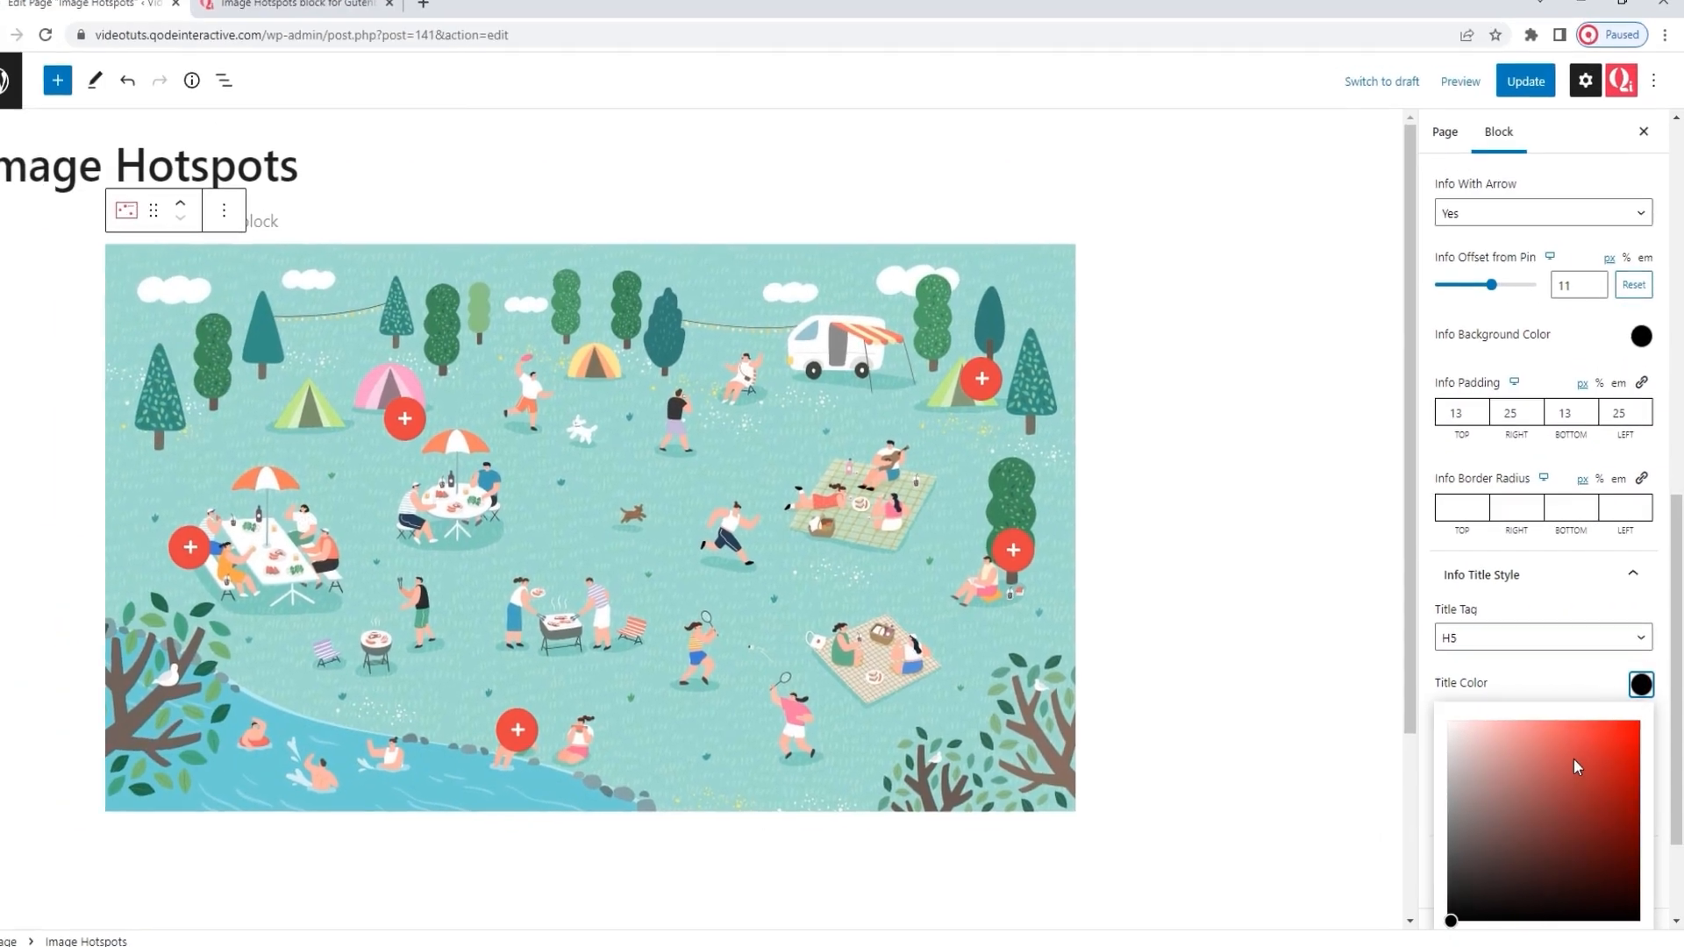
click(1528, 767)
mouse_move(997, 396)
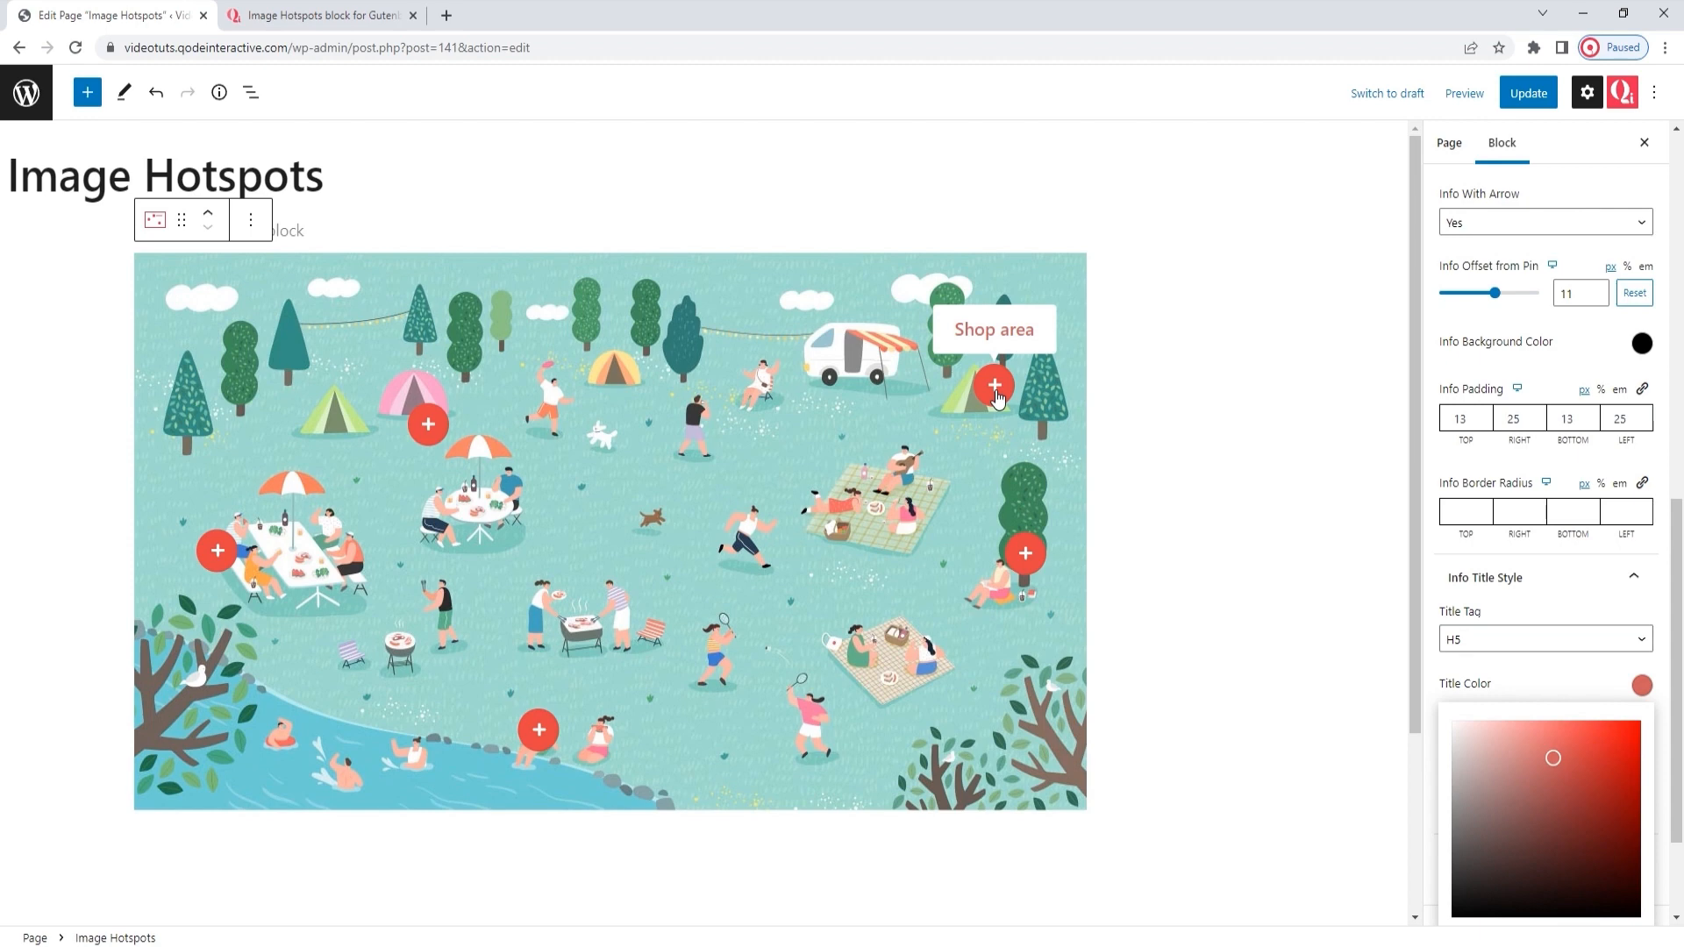
- Set the Title Color to hex 1e1e1e, check the shop area tooltip, and close the color picker
scroll(1543, 706, down, 2)
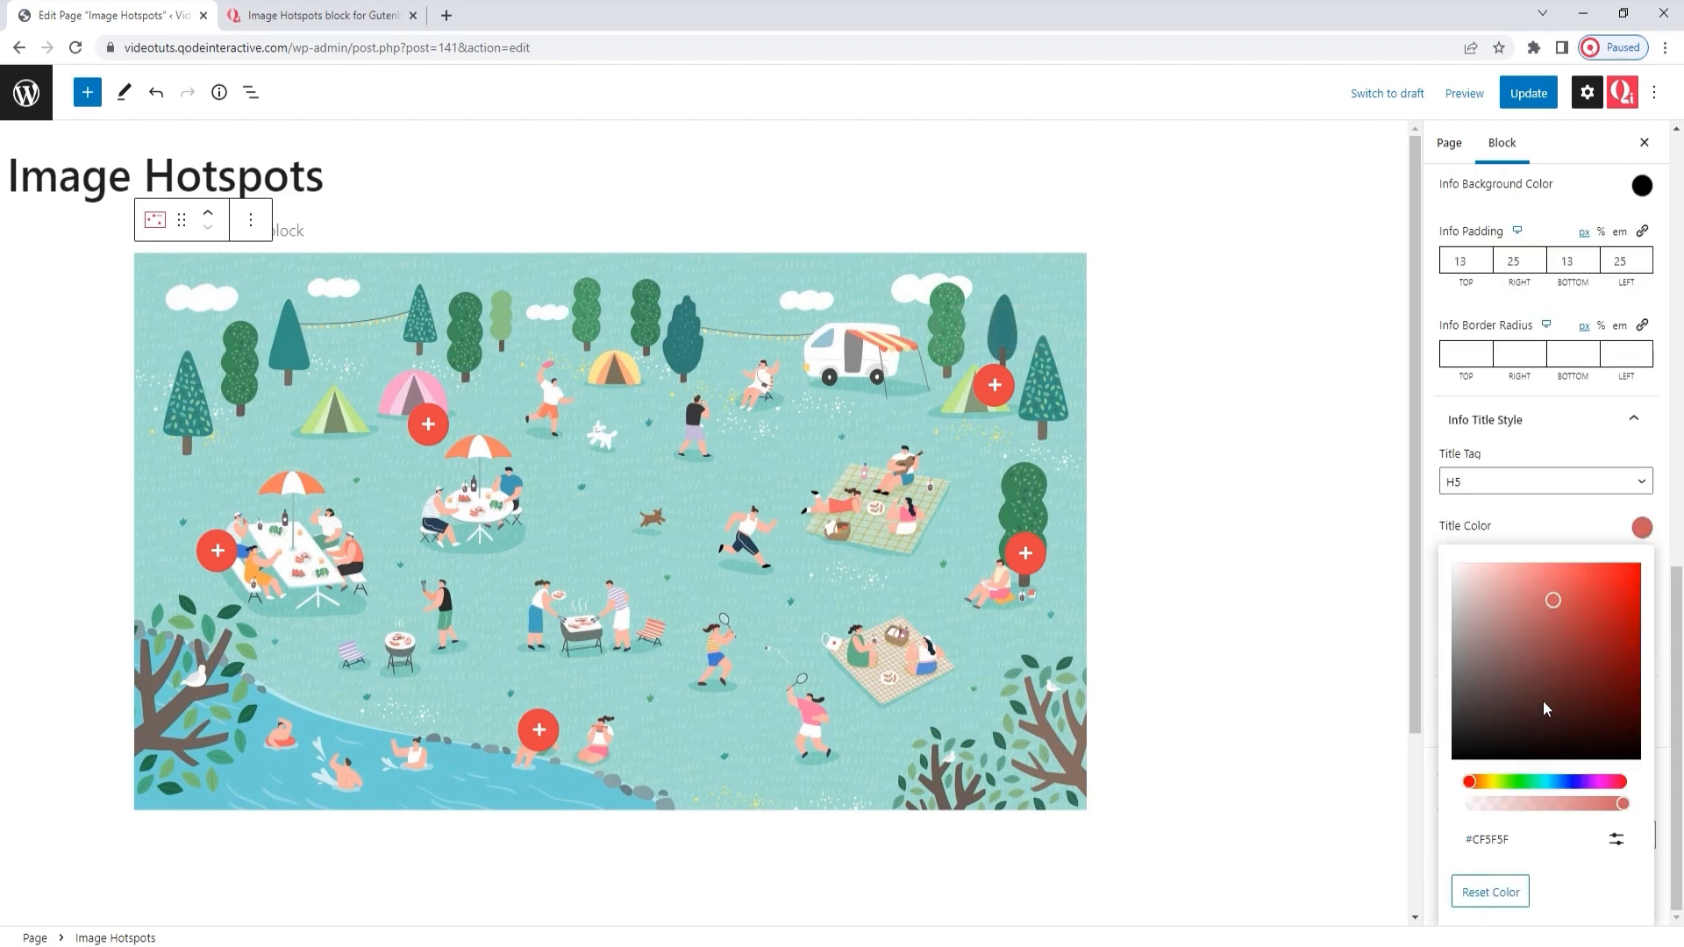
click(1617, 839)
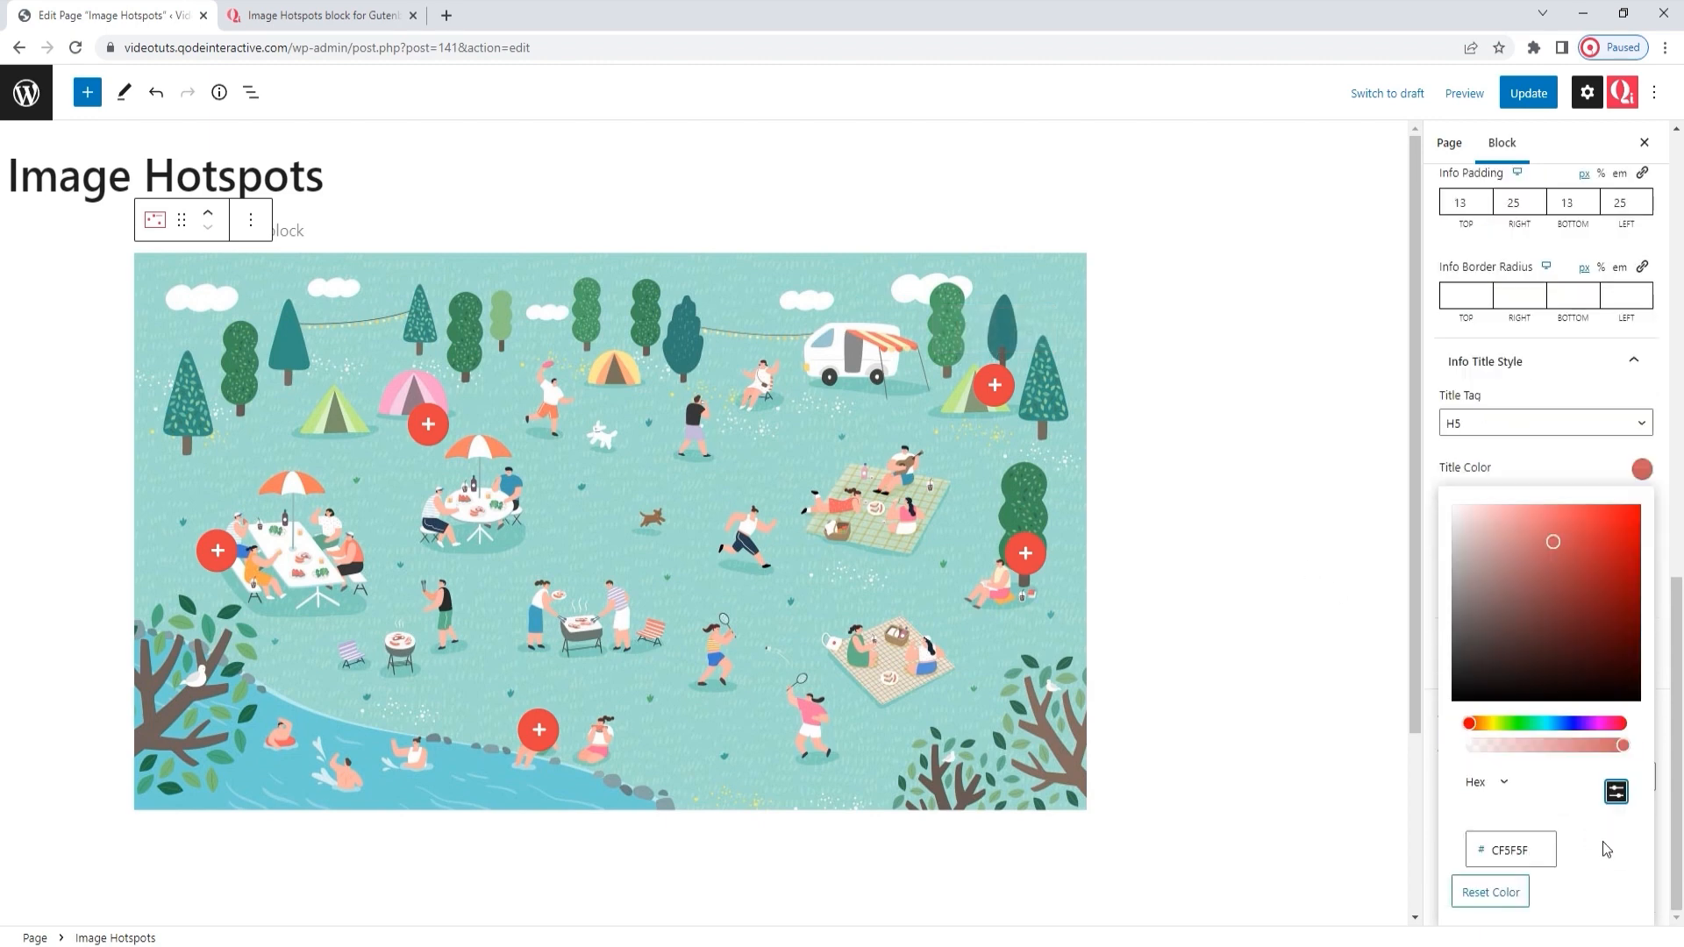
double_click(1487, 841)
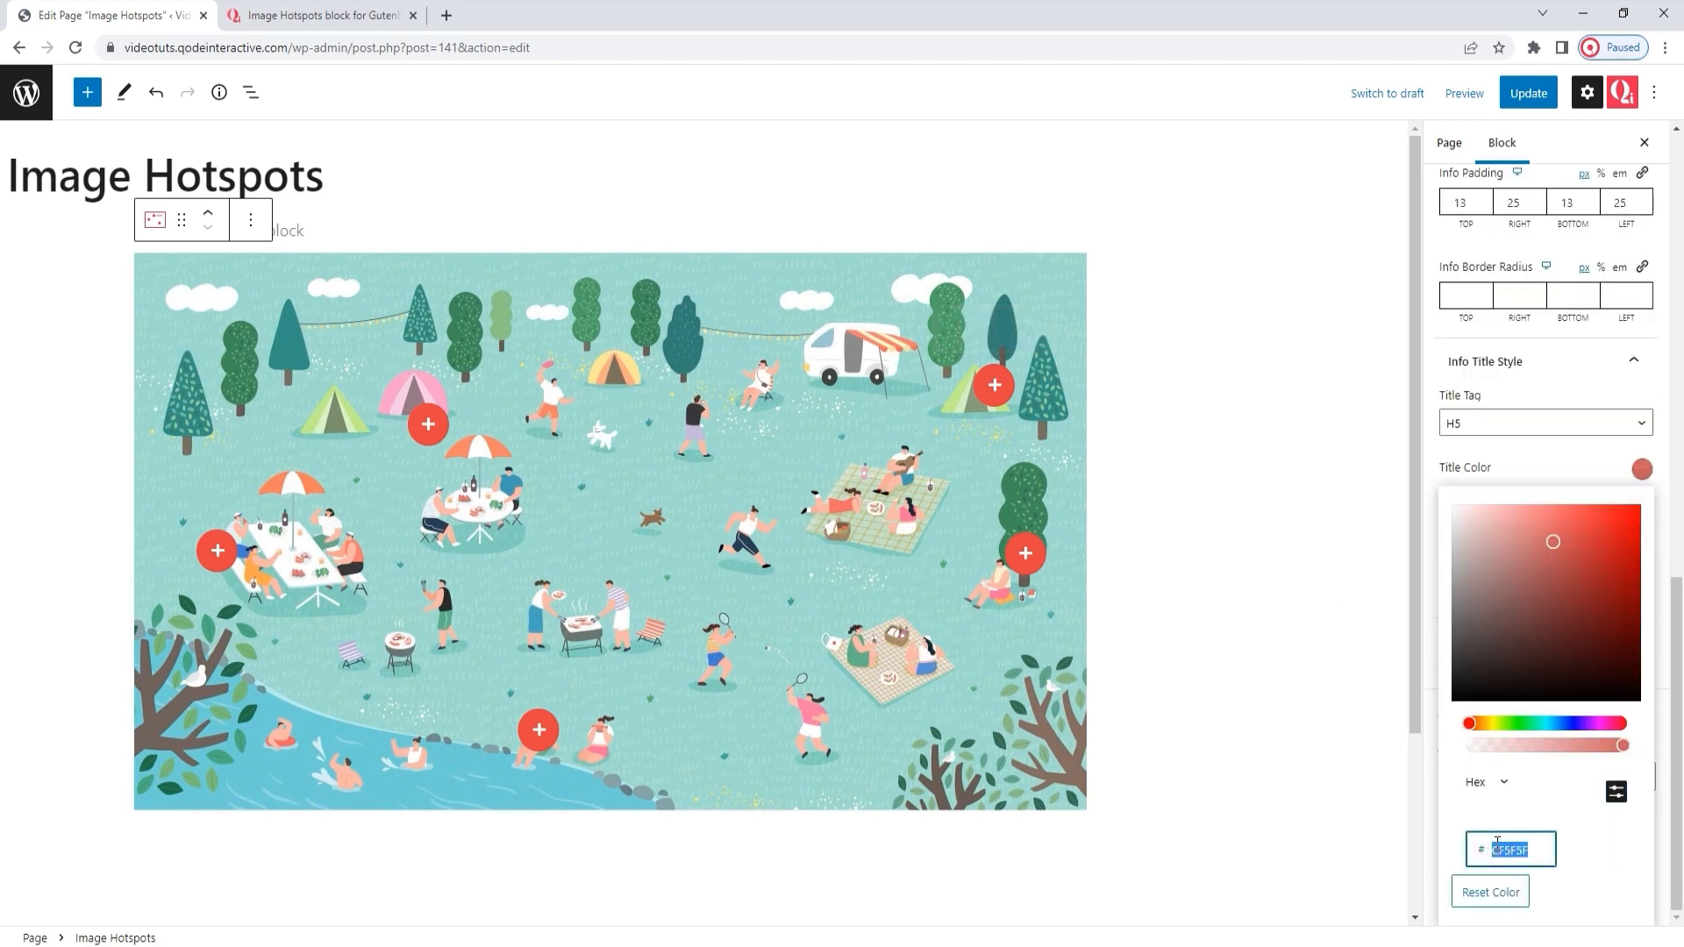
text(1e1e1e)
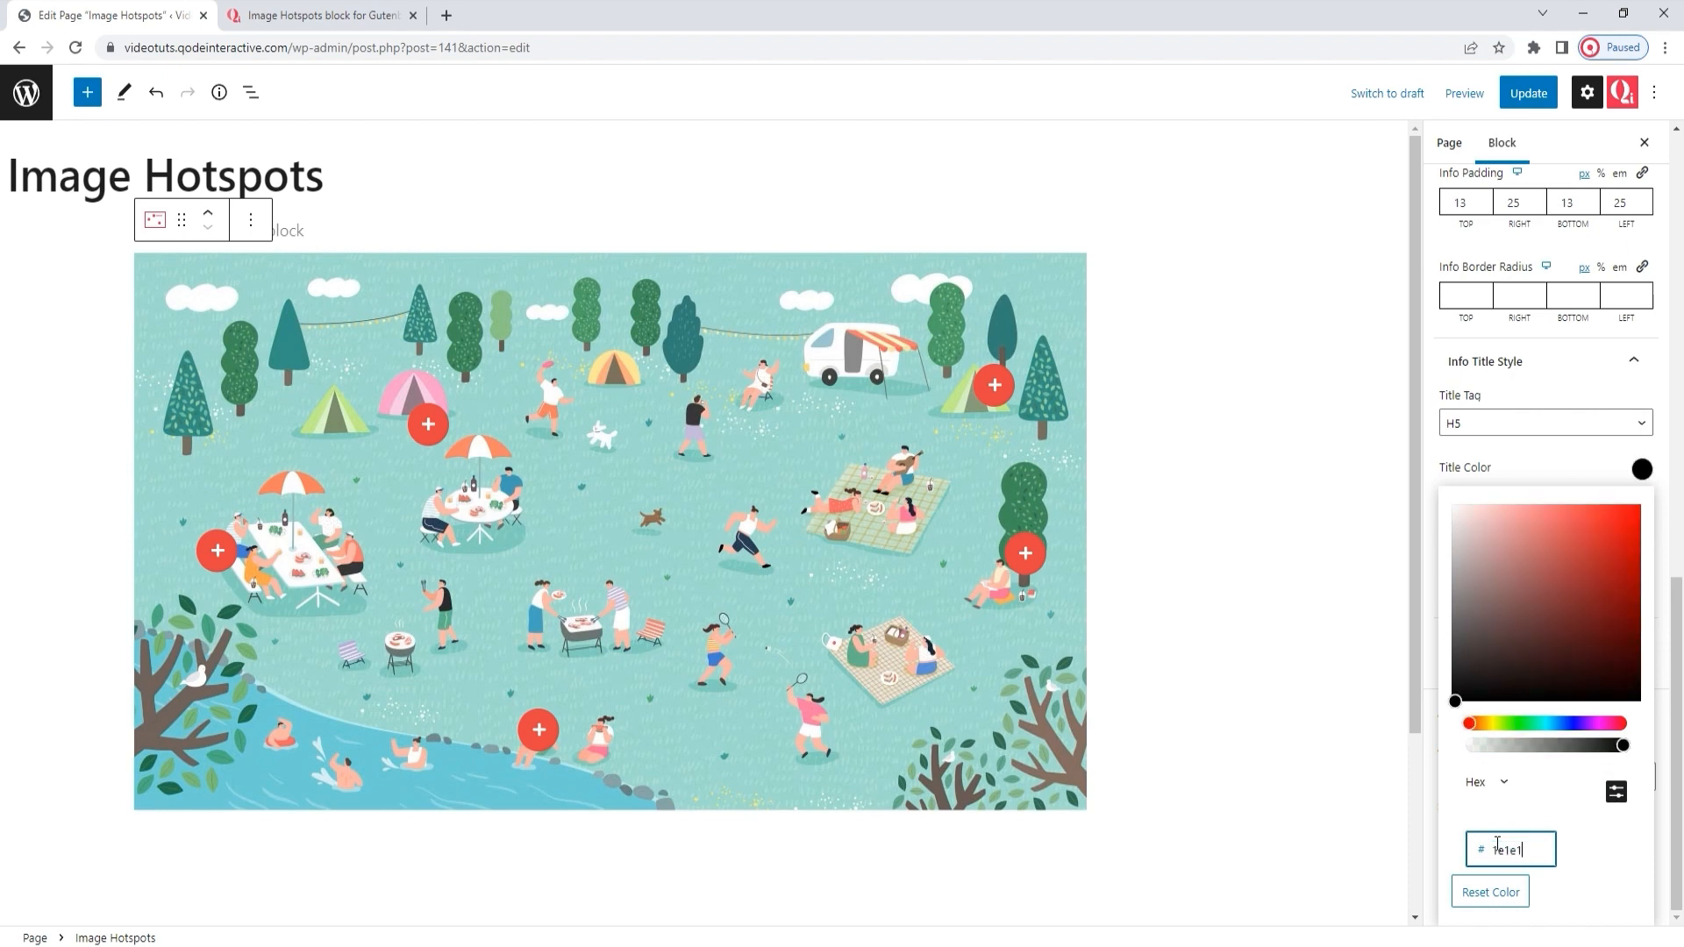
mouse_move(991, 399)
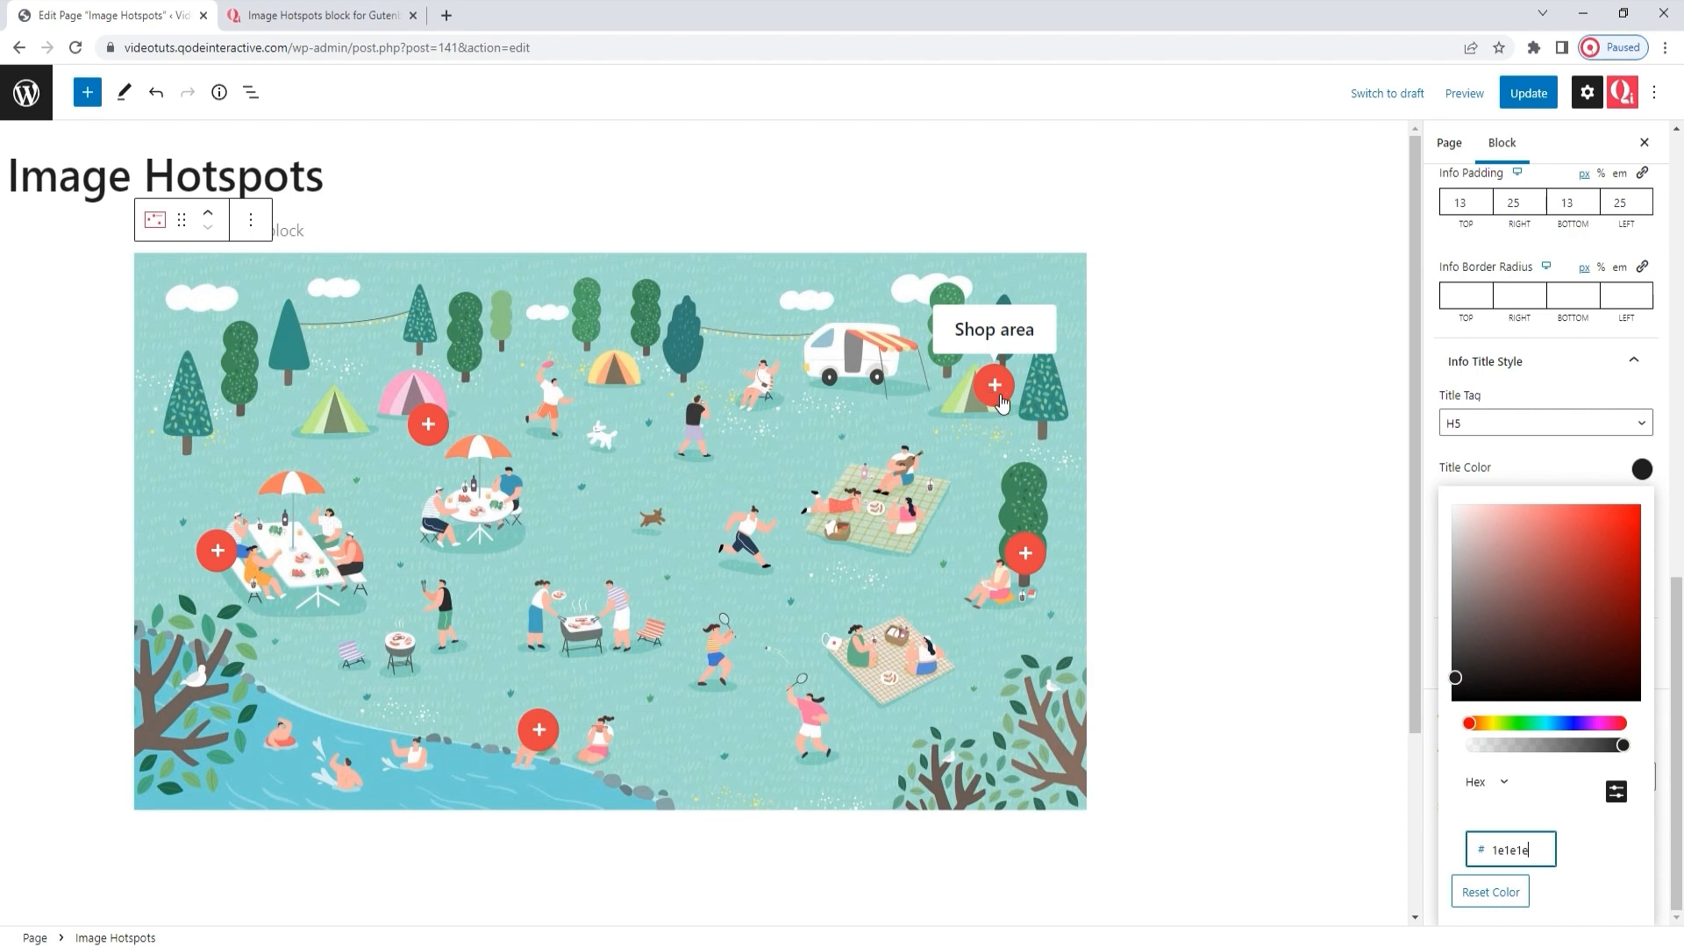
click(1638, 467)
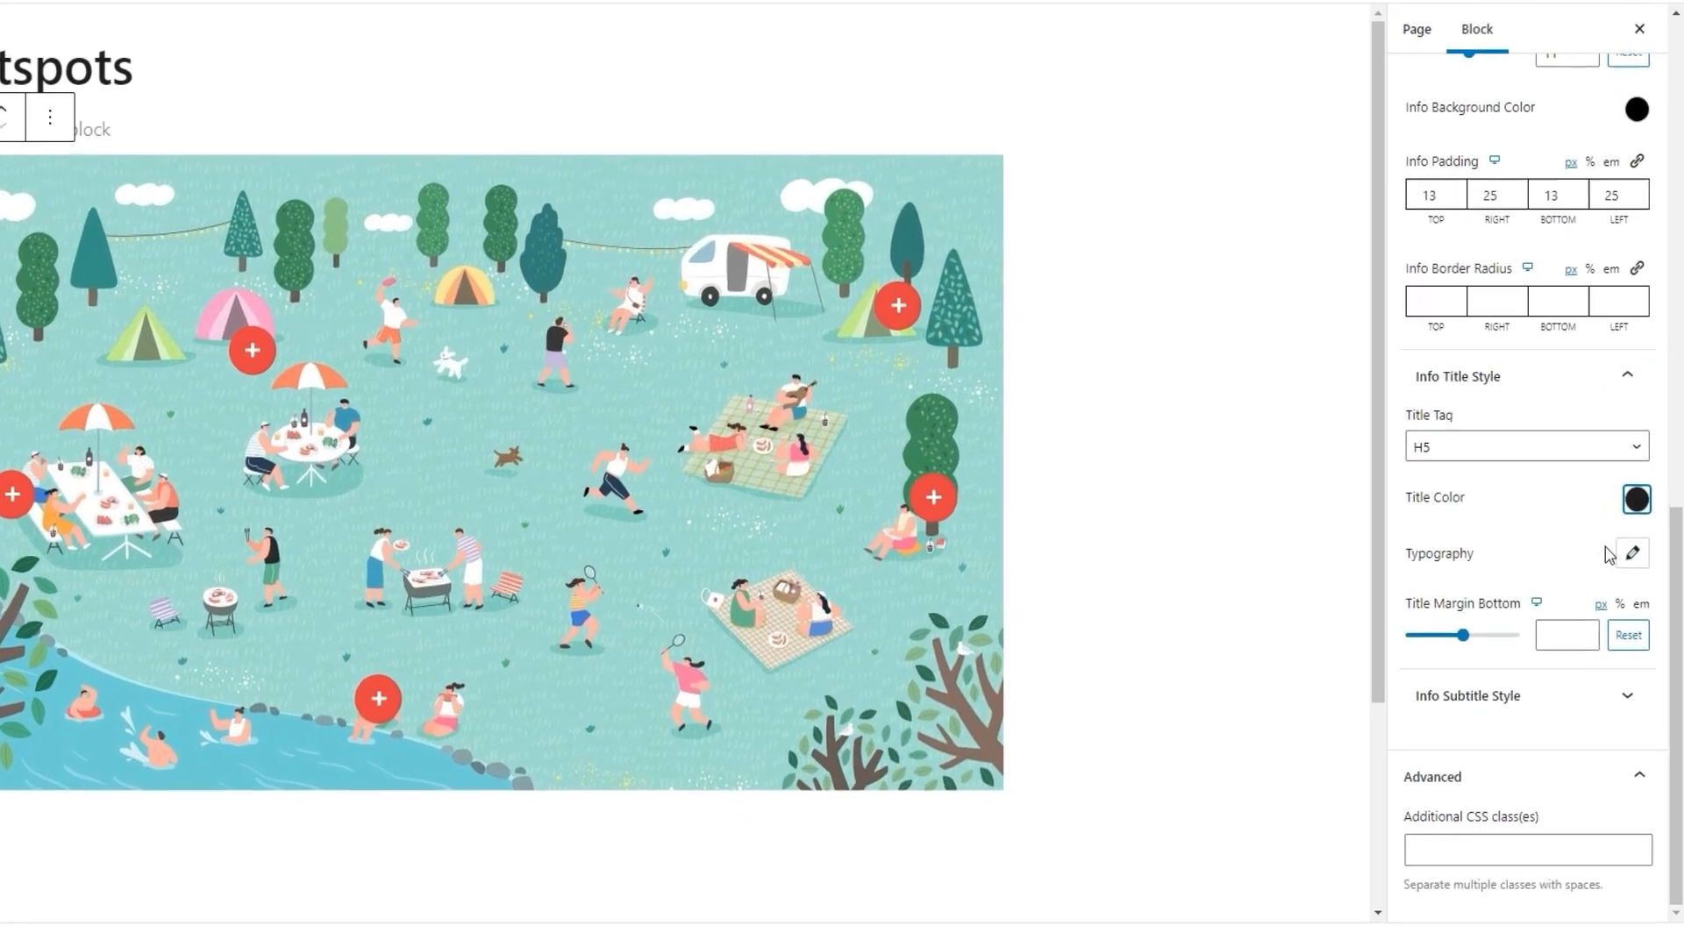
- Set the font family of the info title typography to DM Sans
click(1637, 601)
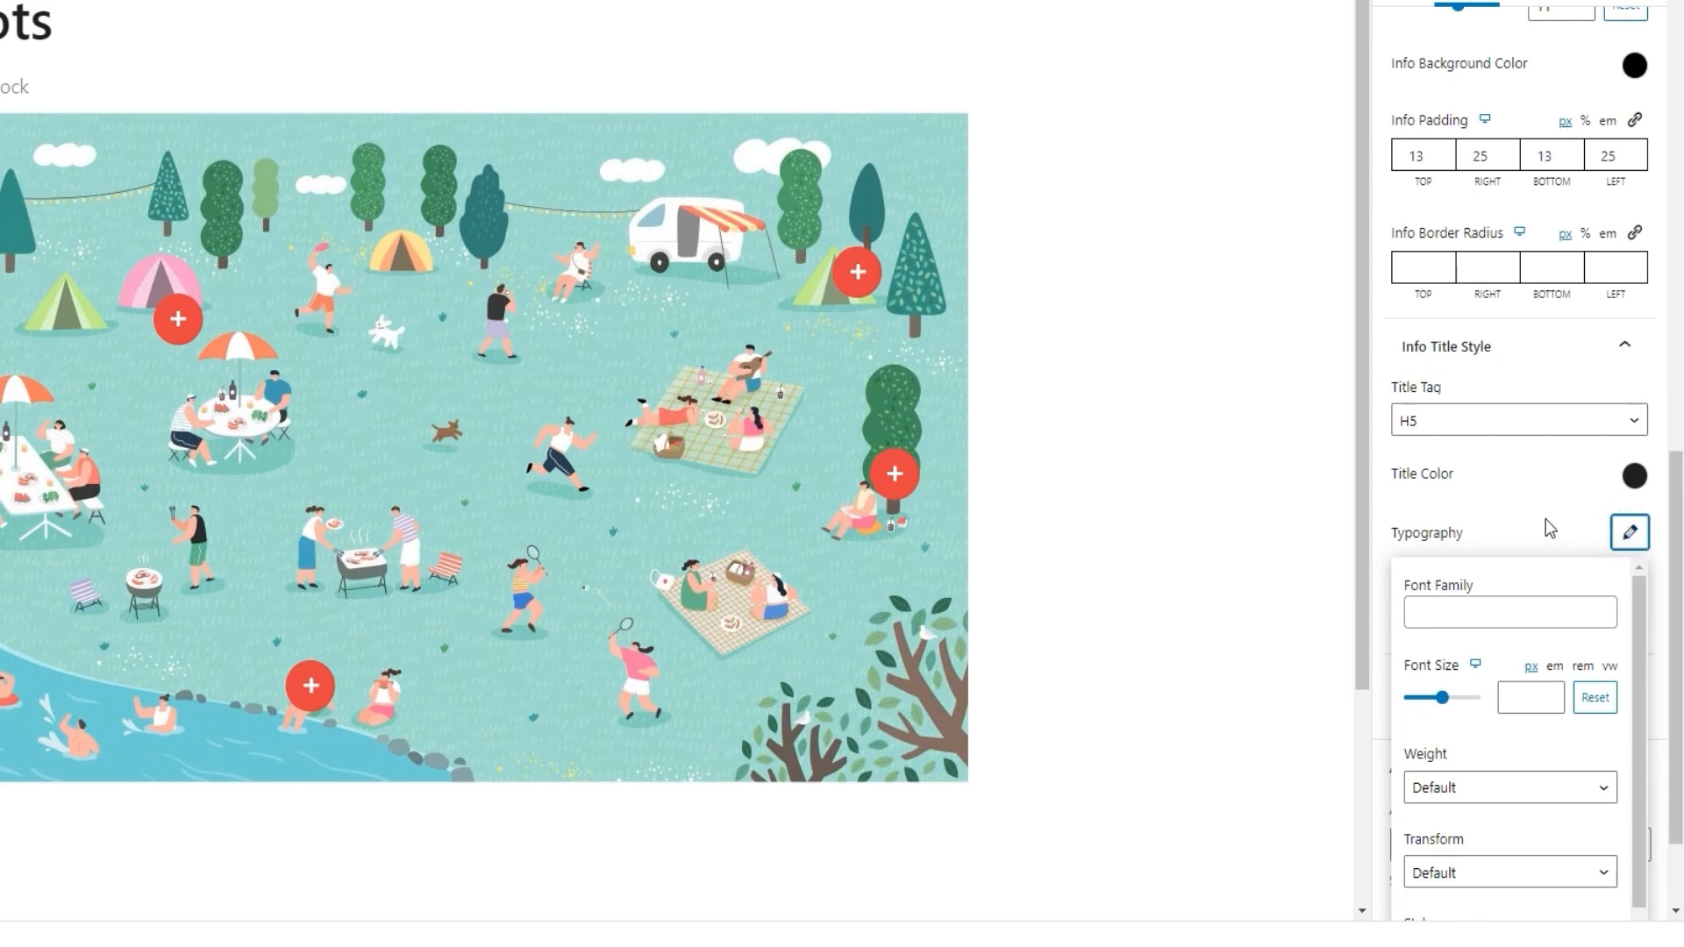
scroll(1634, 751, down, 5)
scroll(1556, 666, up, 4)
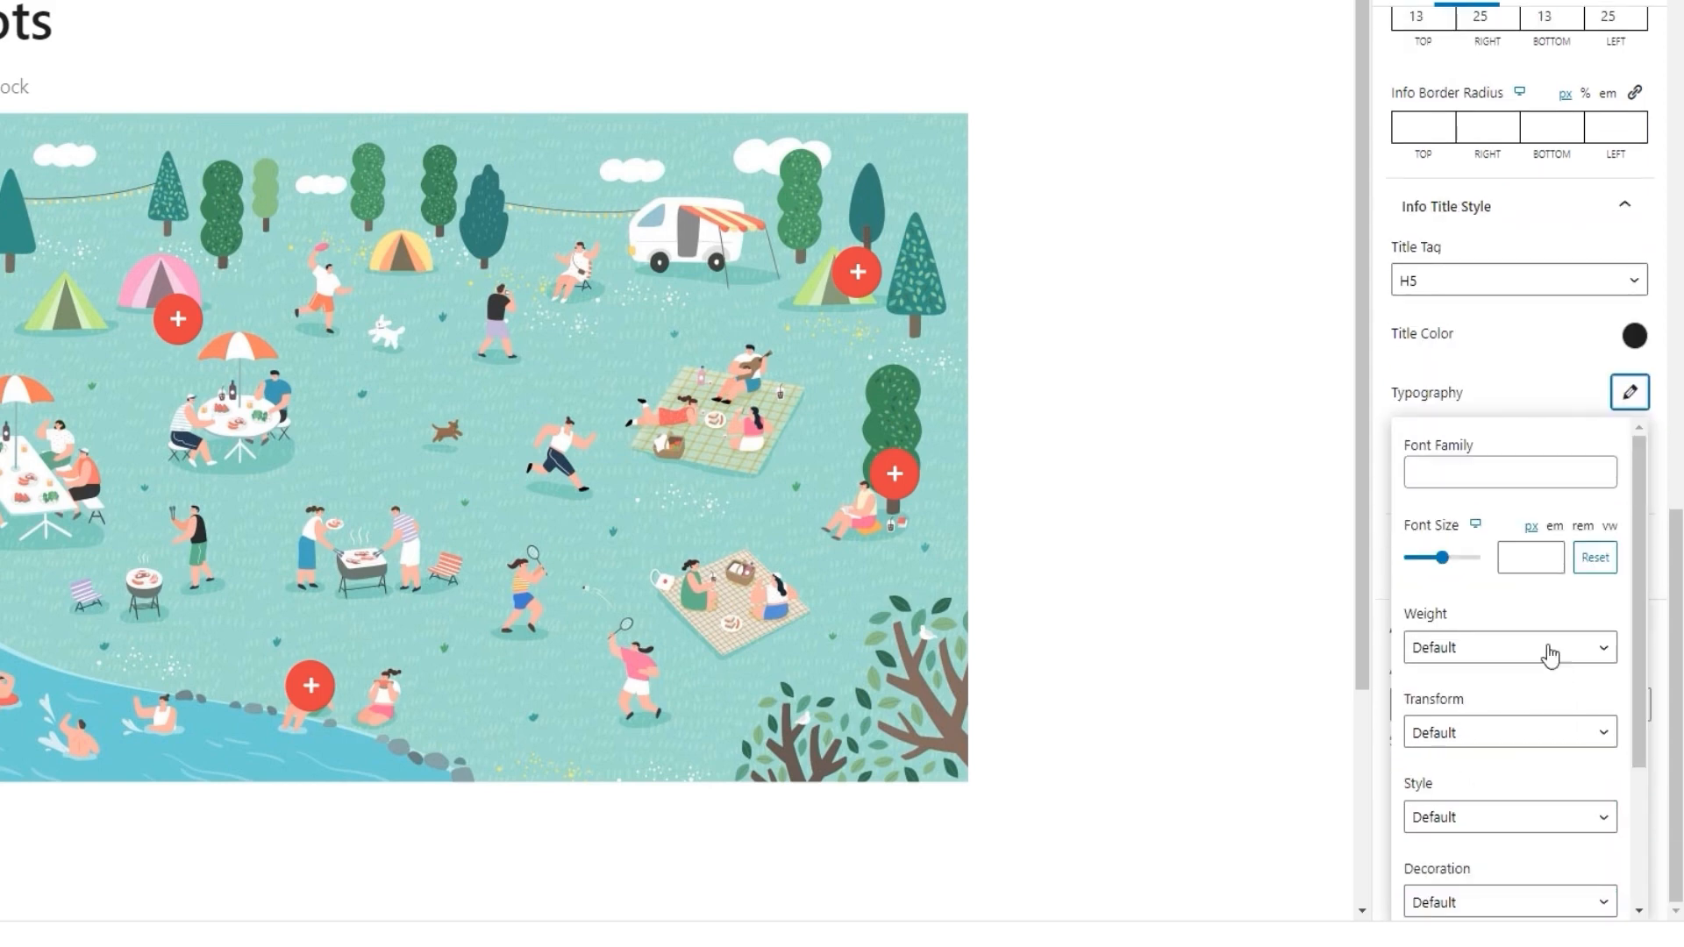
click(1480, 474)
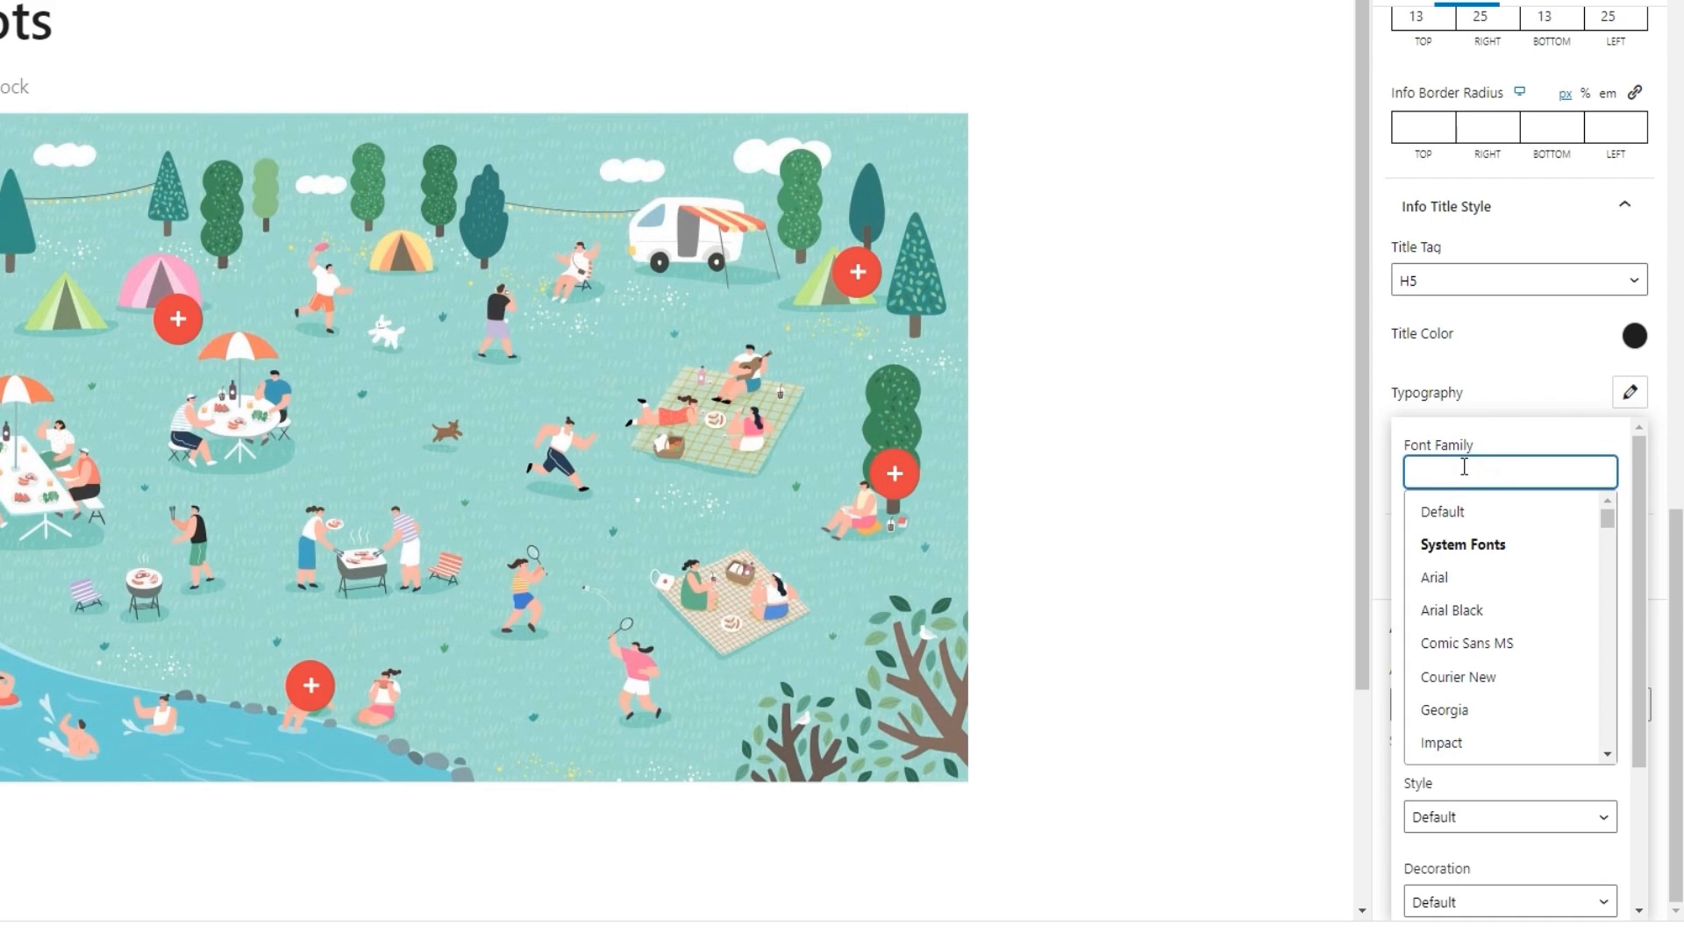
text(dm sa)
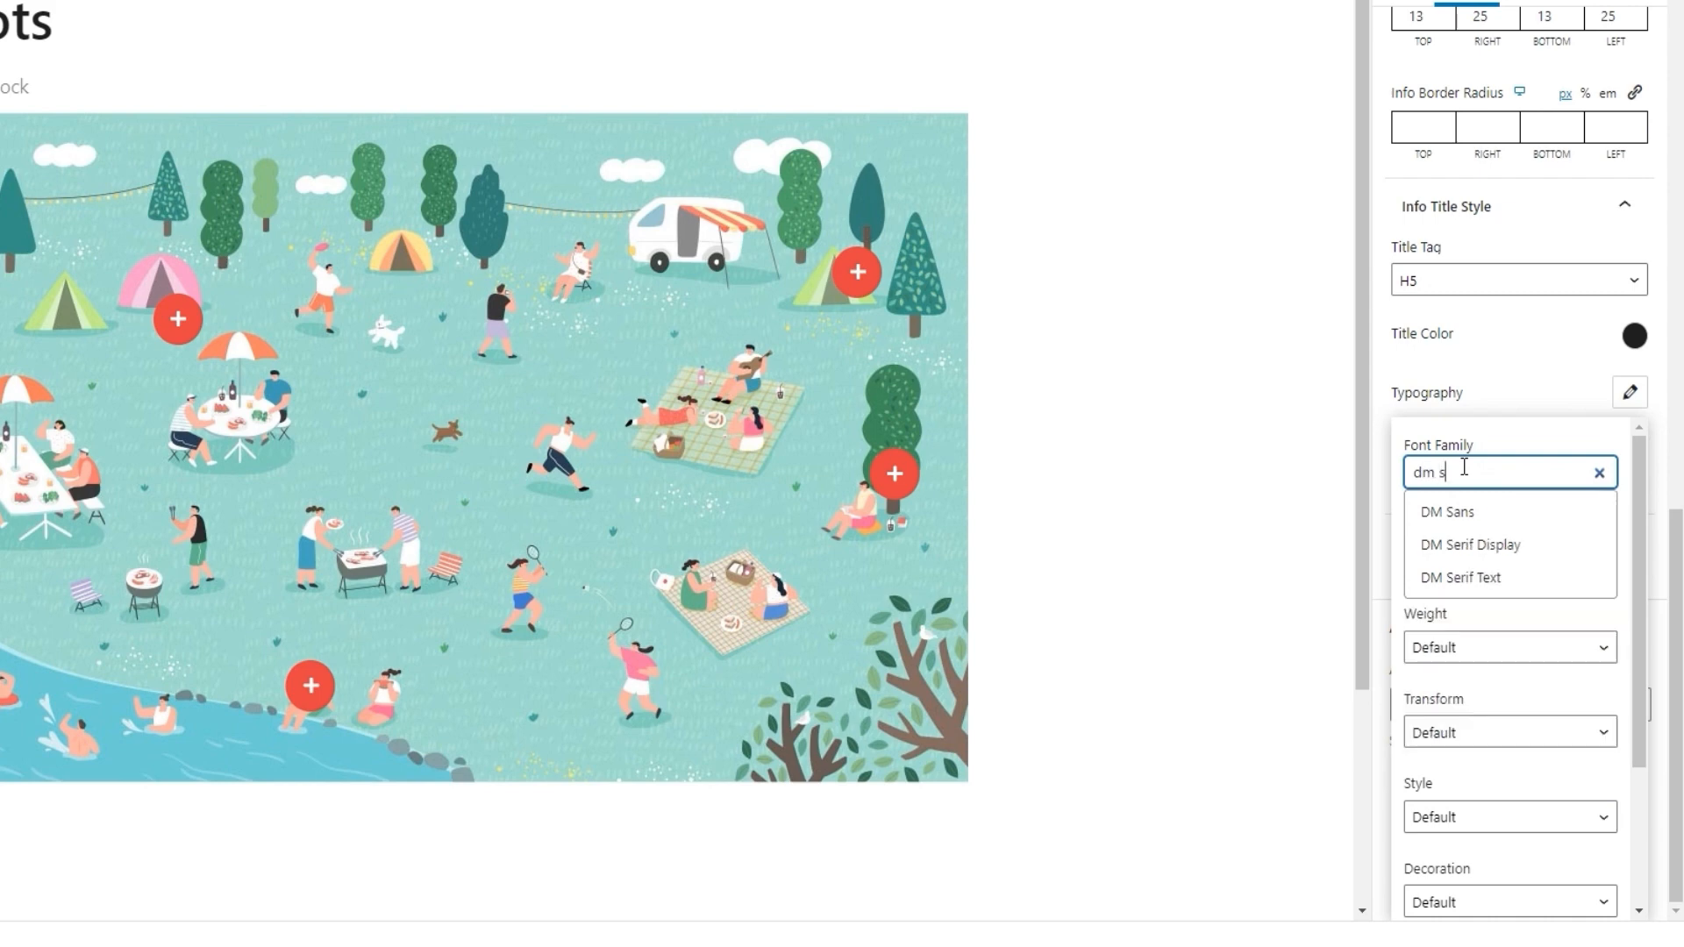
click(1472, 504)
- Set the info title's font size to 17 px and weight to Medium (500), and check the shop area tooltip
click(1629, 532)
scroll(1501, 693, down, 1)
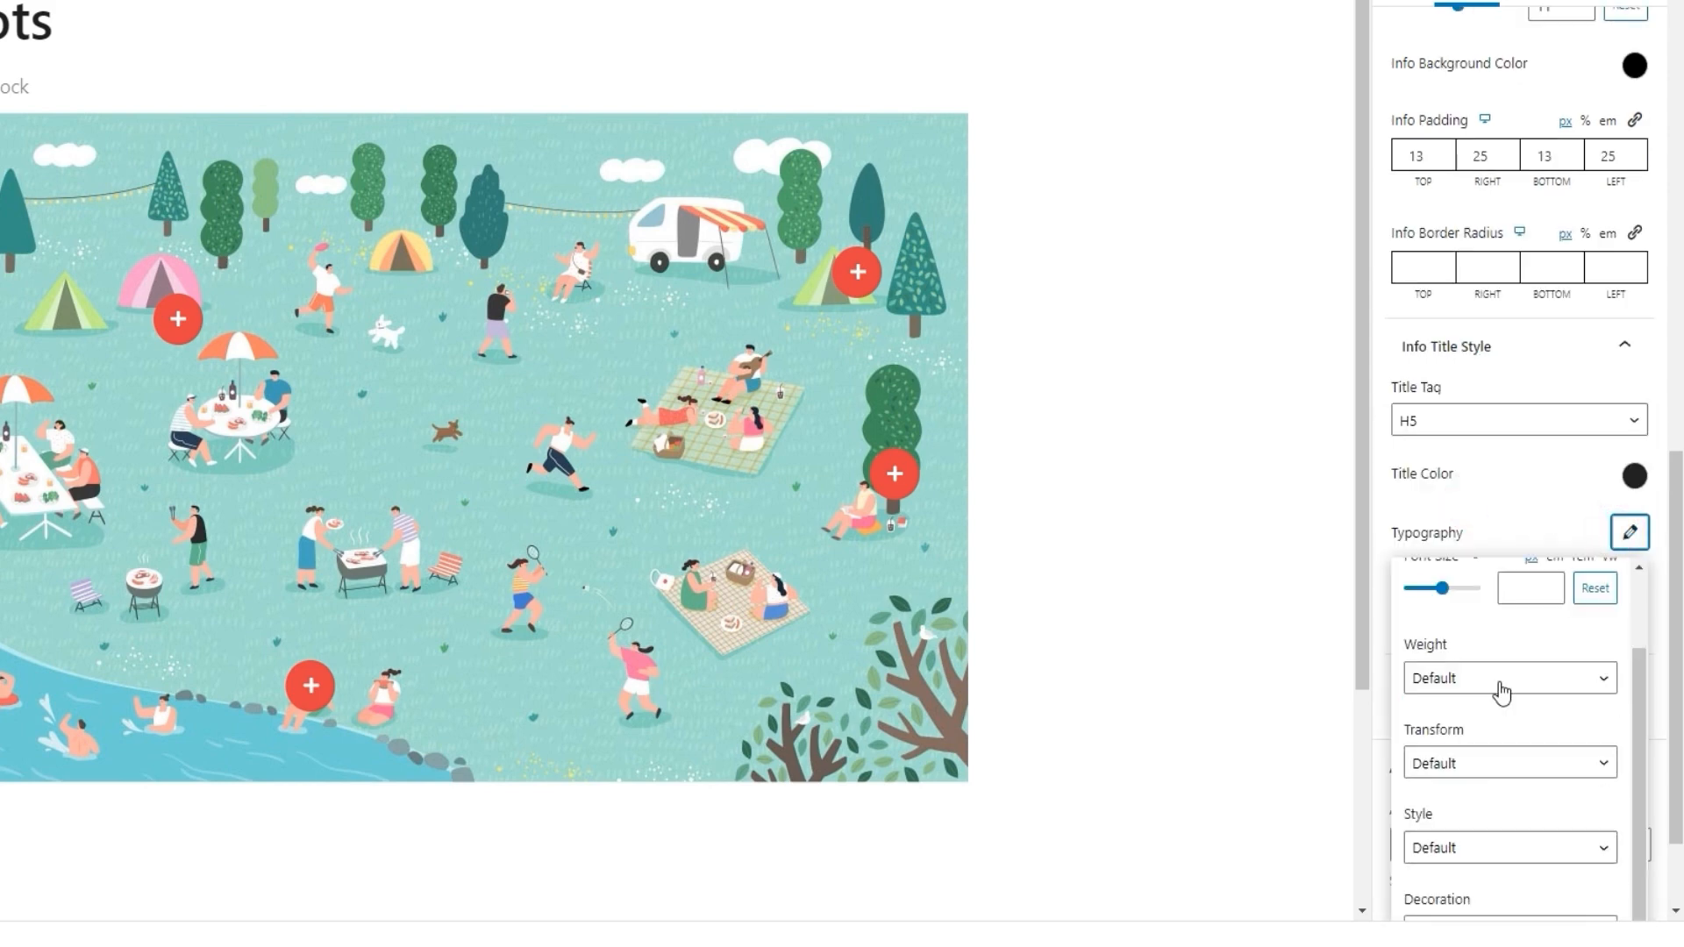
scroll(1501, 693, up, 1)
scroll(1543, 666, down, 2)
click(1517, 557)
text(17)
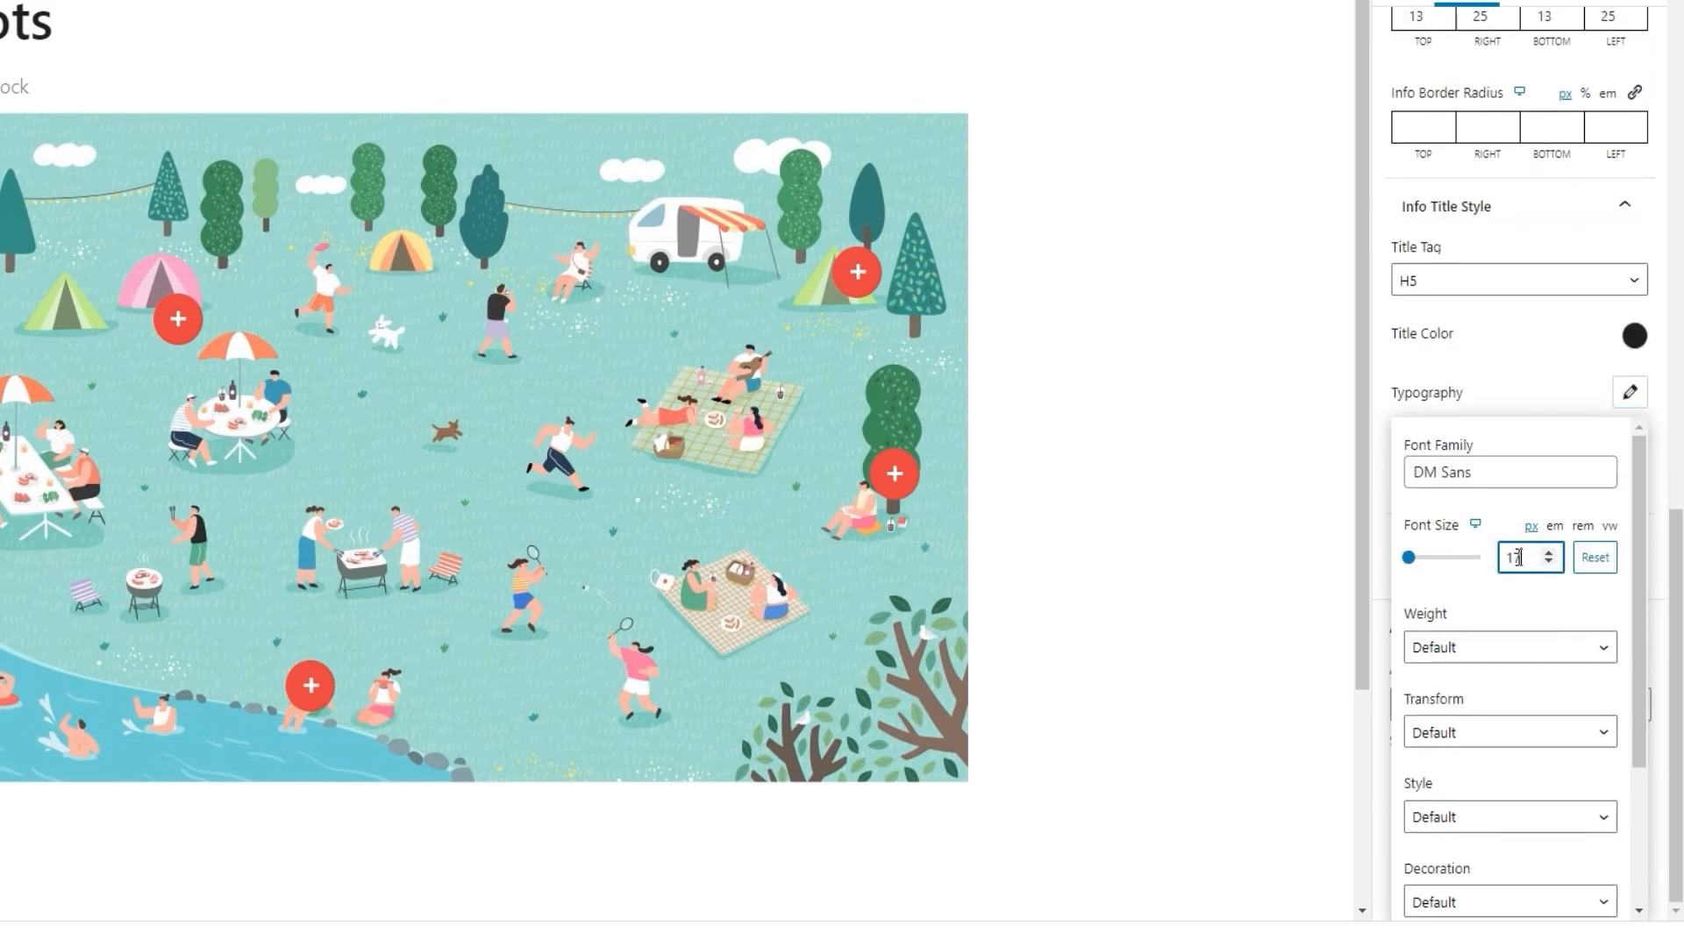
click(1528, 616)
click(1510, 647)
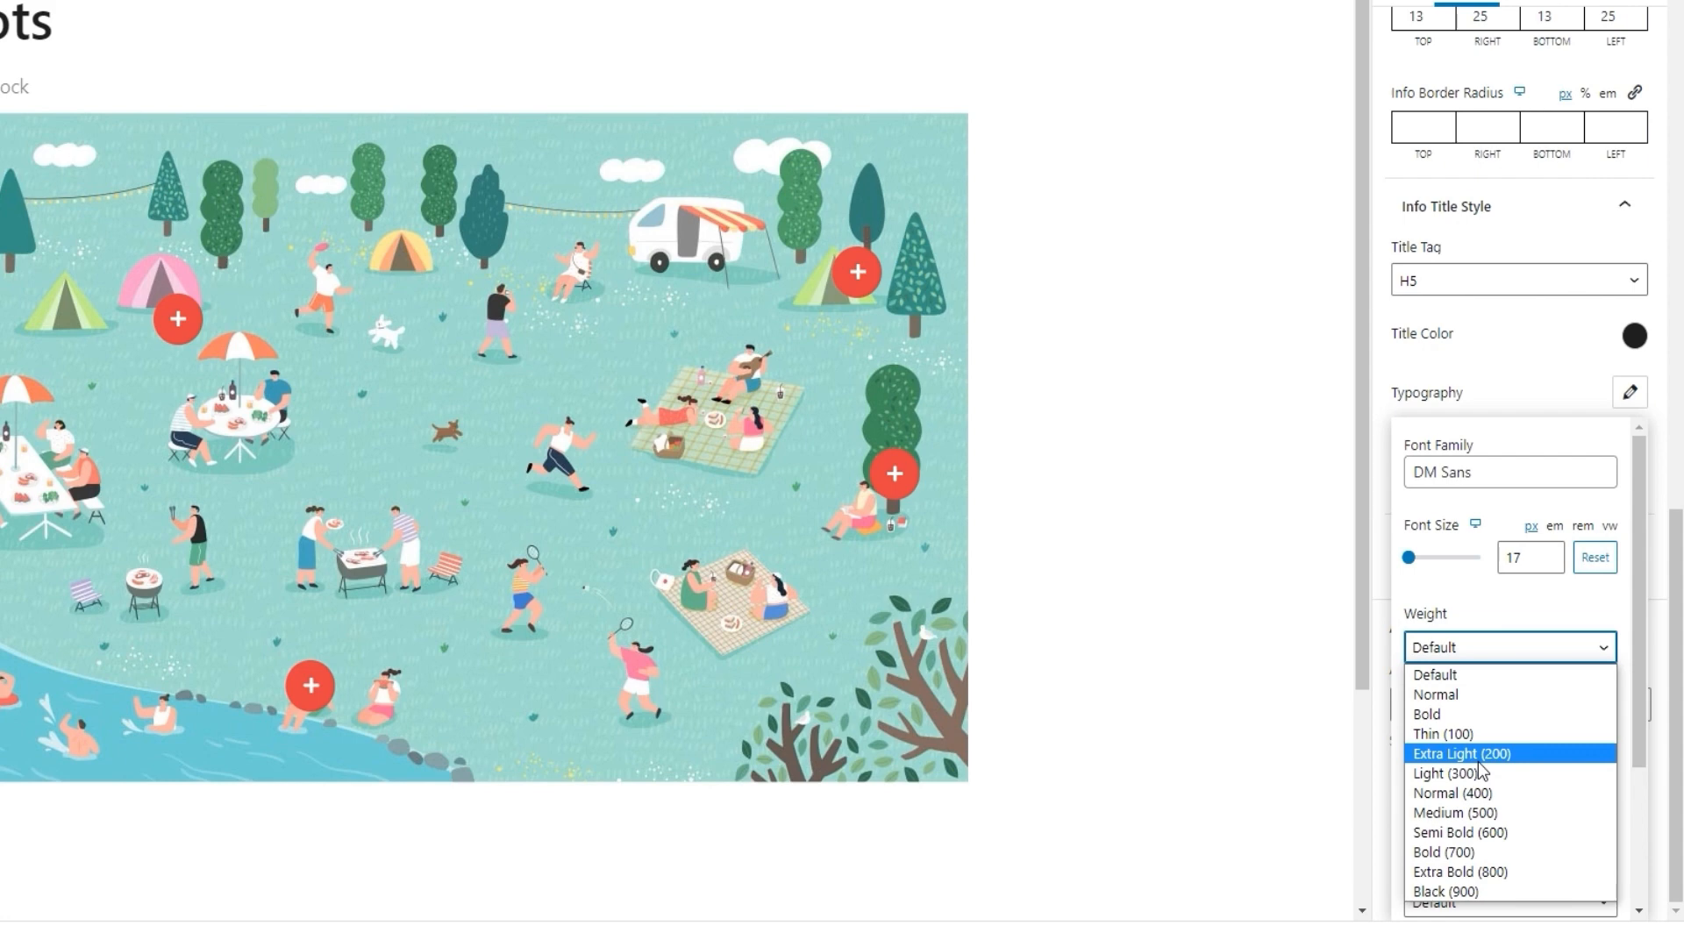
click(1480, 812)
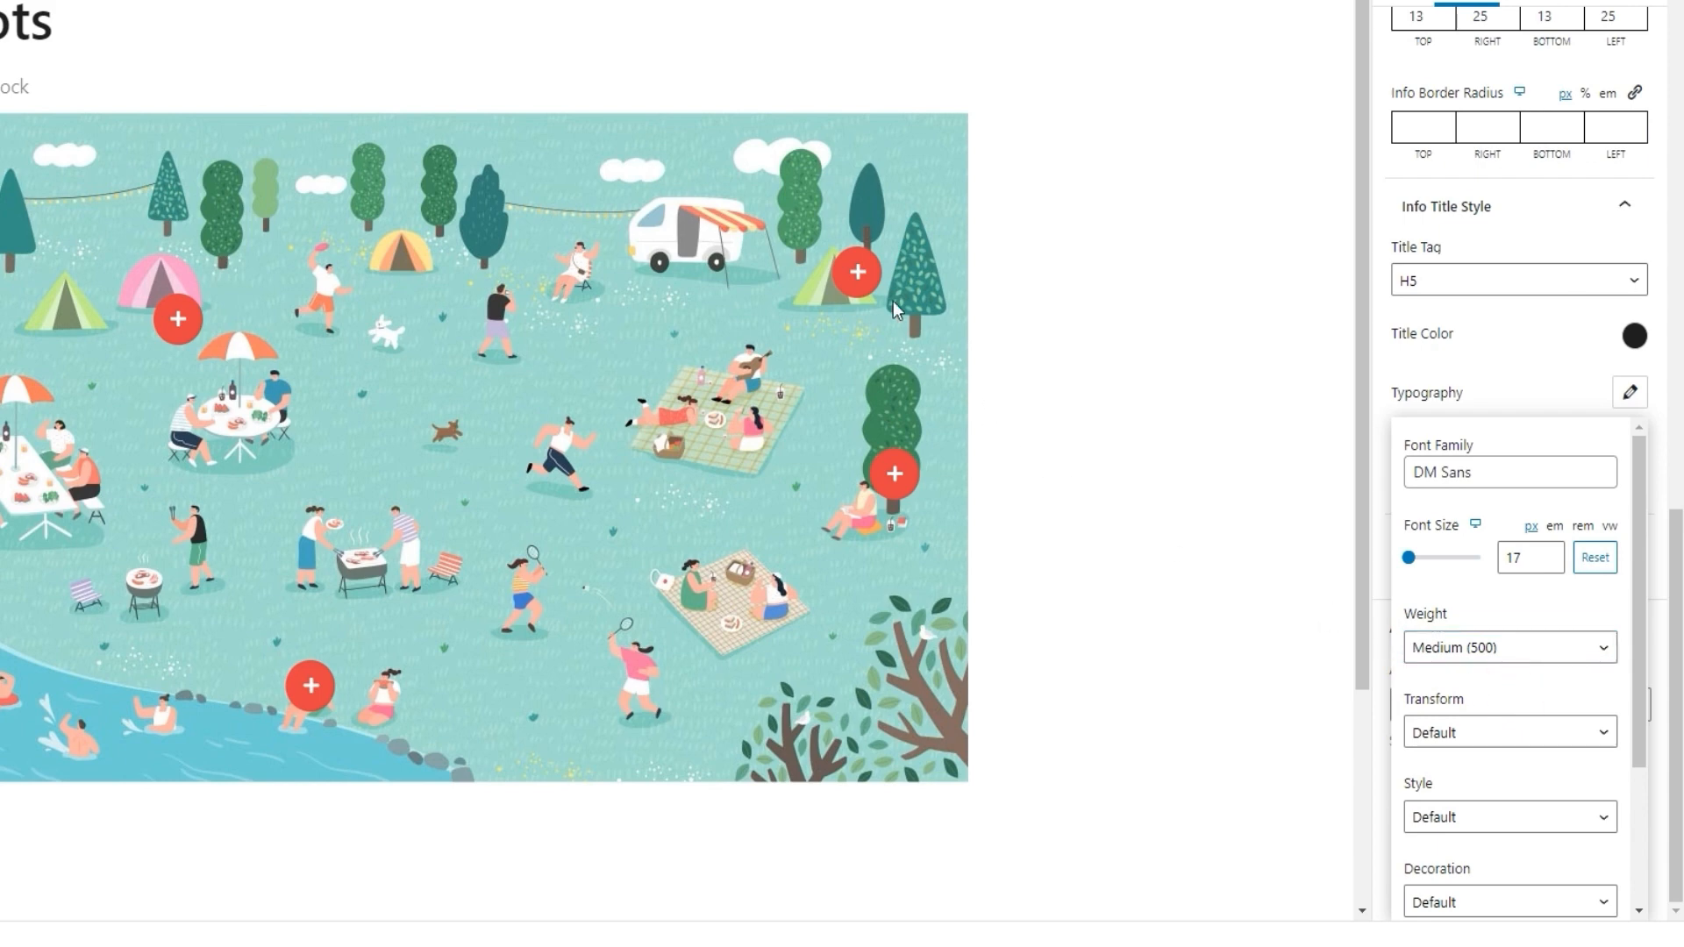
mouse_move(863, 276)
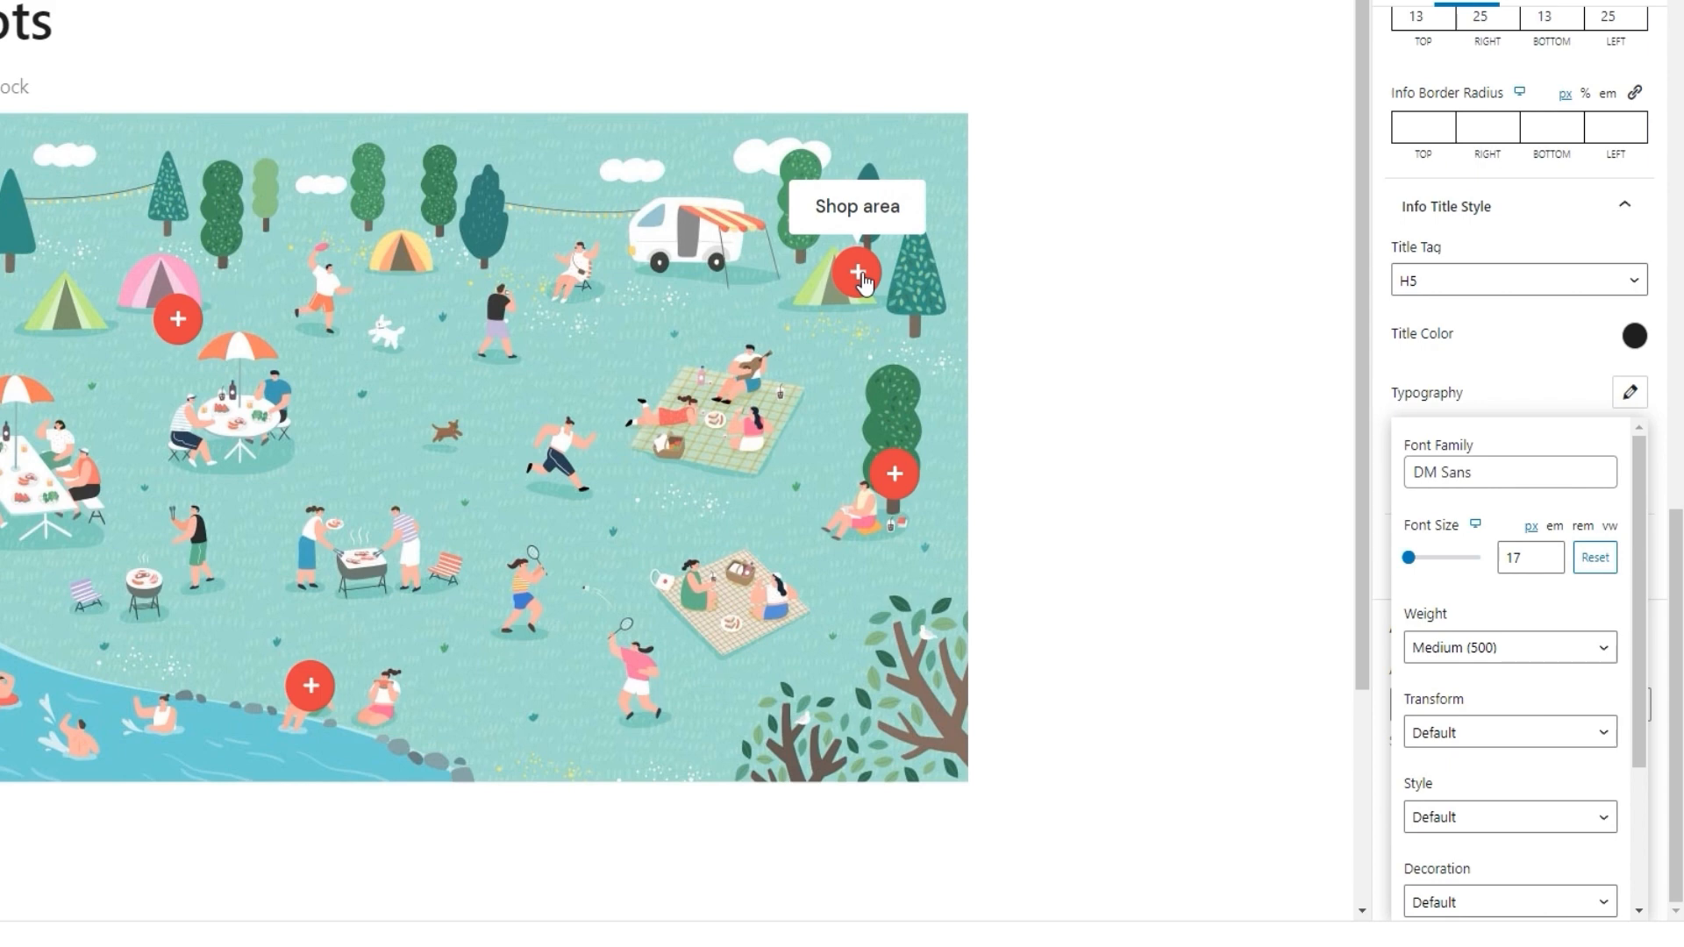
- Review the Transform, Style and Decoration options of the info title typography, keeping Default for each, and close the typography settings
scroll(1504, 726, down, 1)
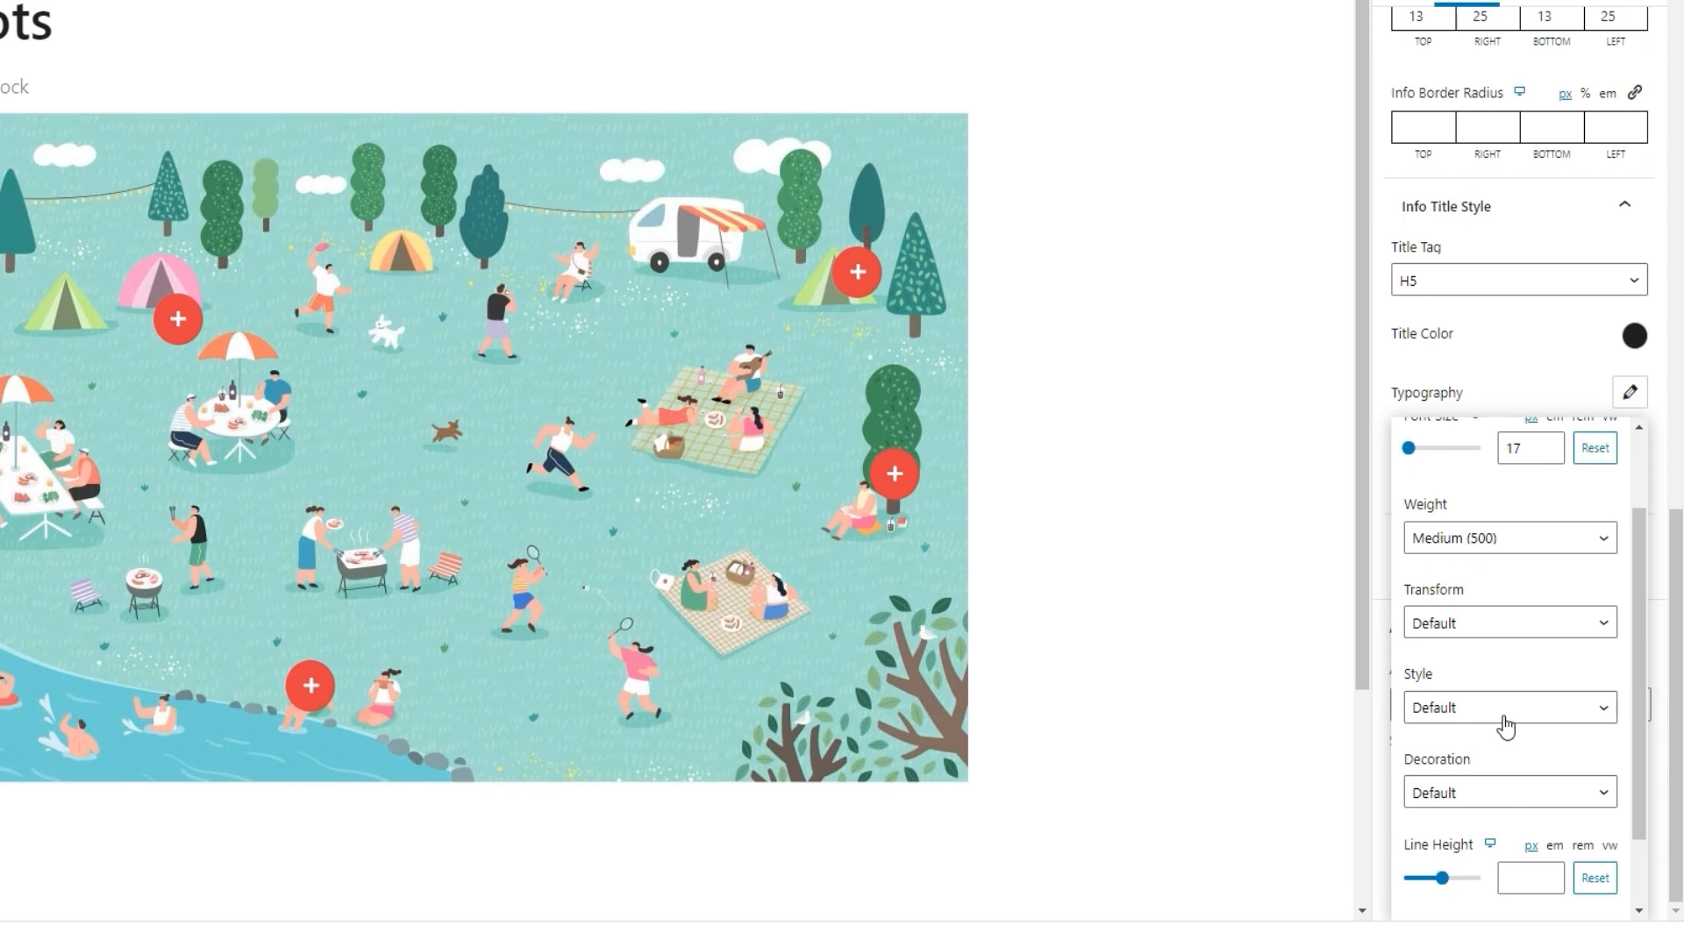
click(1504, 632)
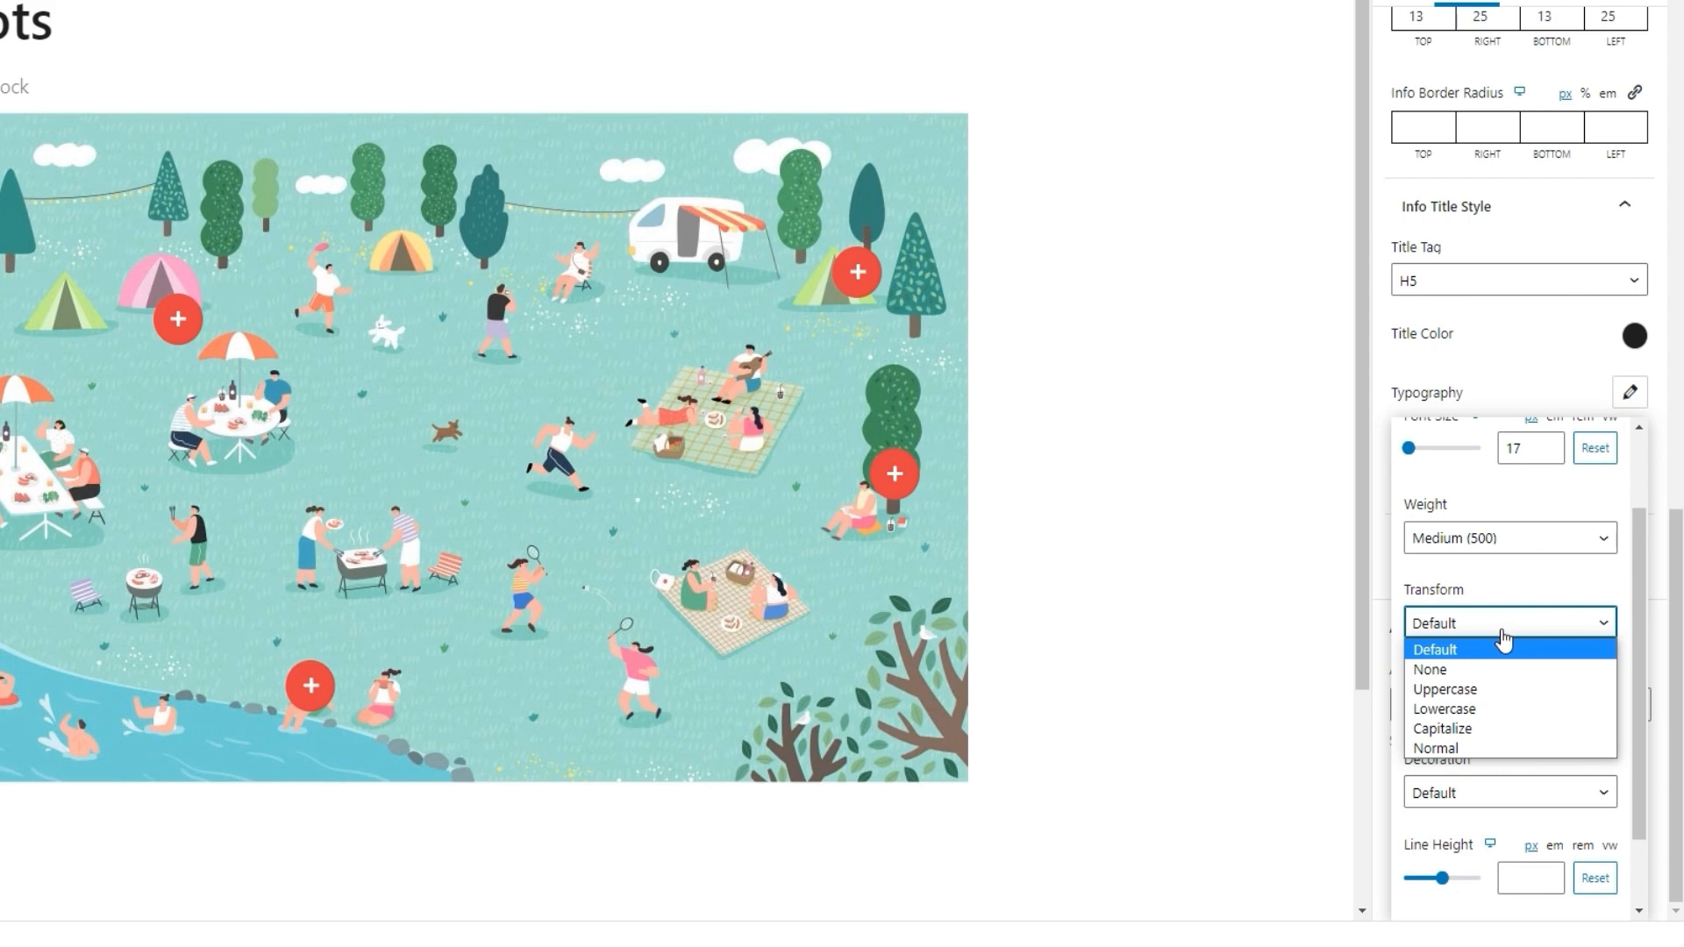
click(1522, 647)
click(1531, 706)
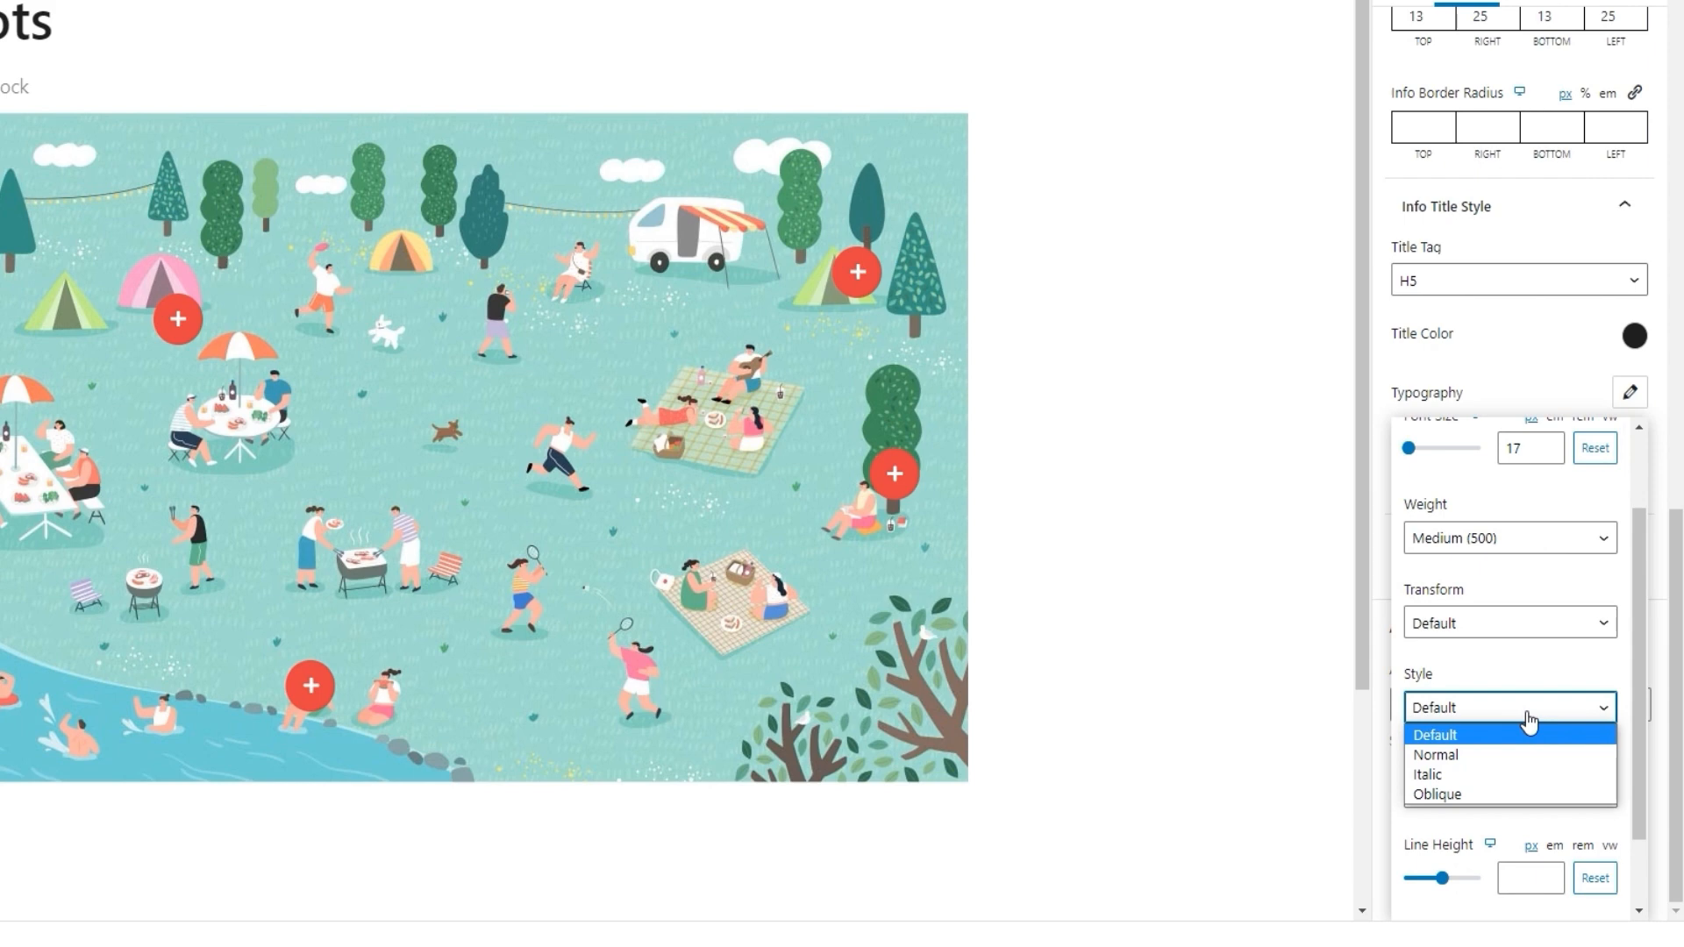
click(1530, 728)
scroll(1524, 667, down, 1)
click(1515, 699)
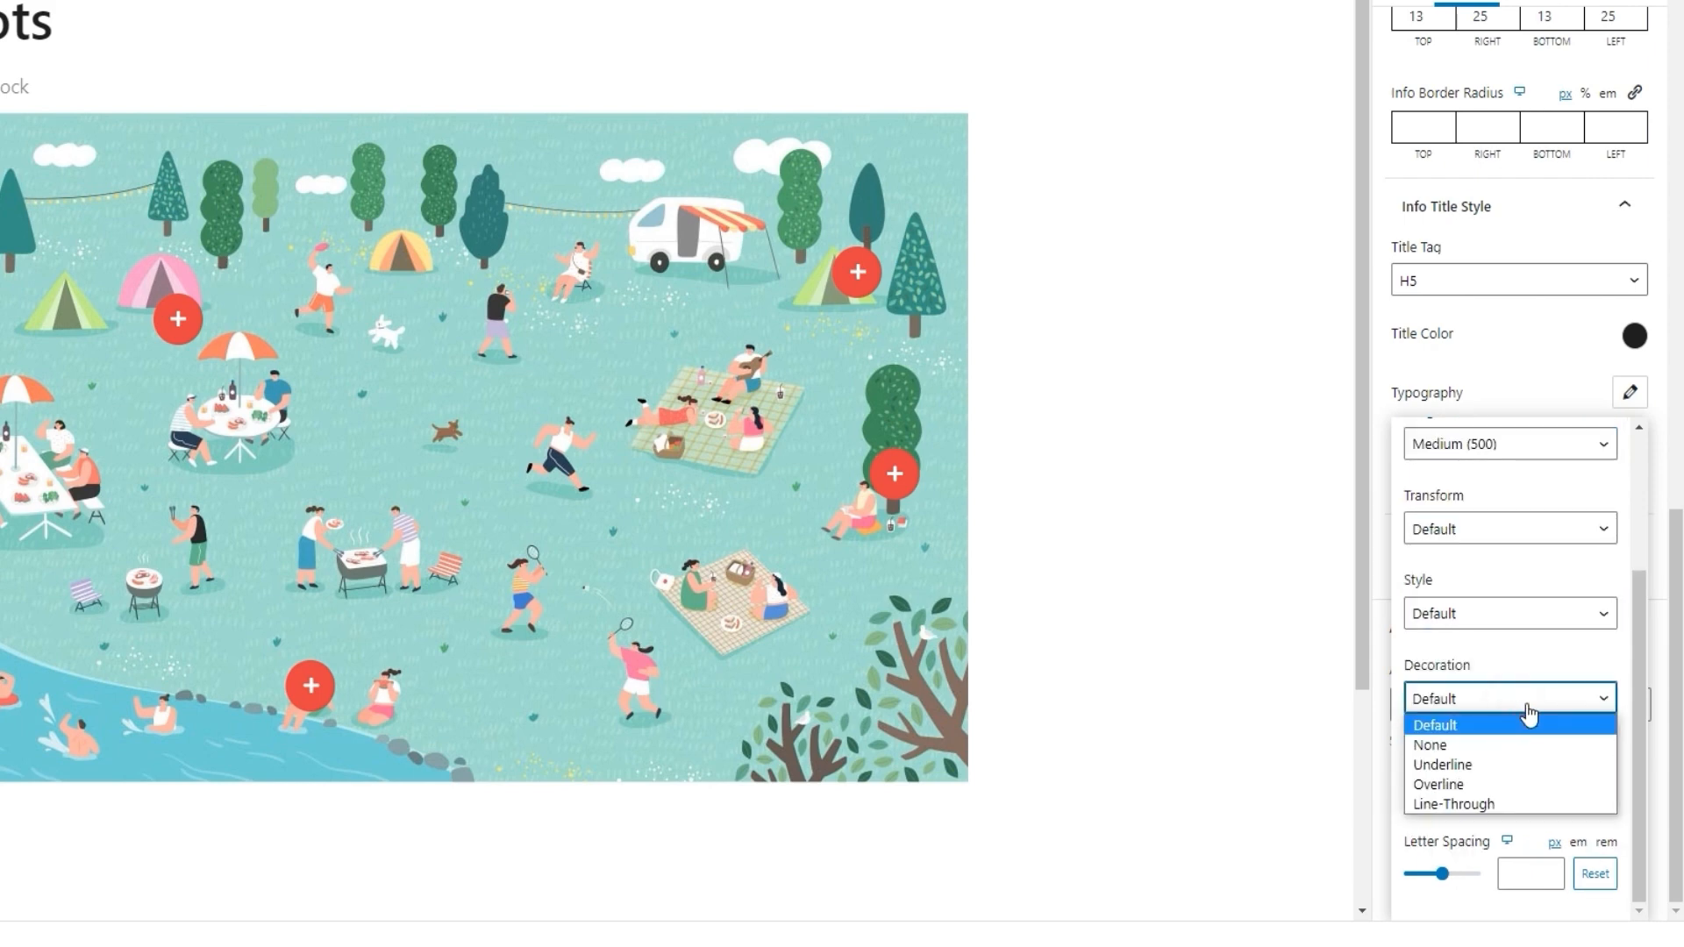
click(1528, 719)
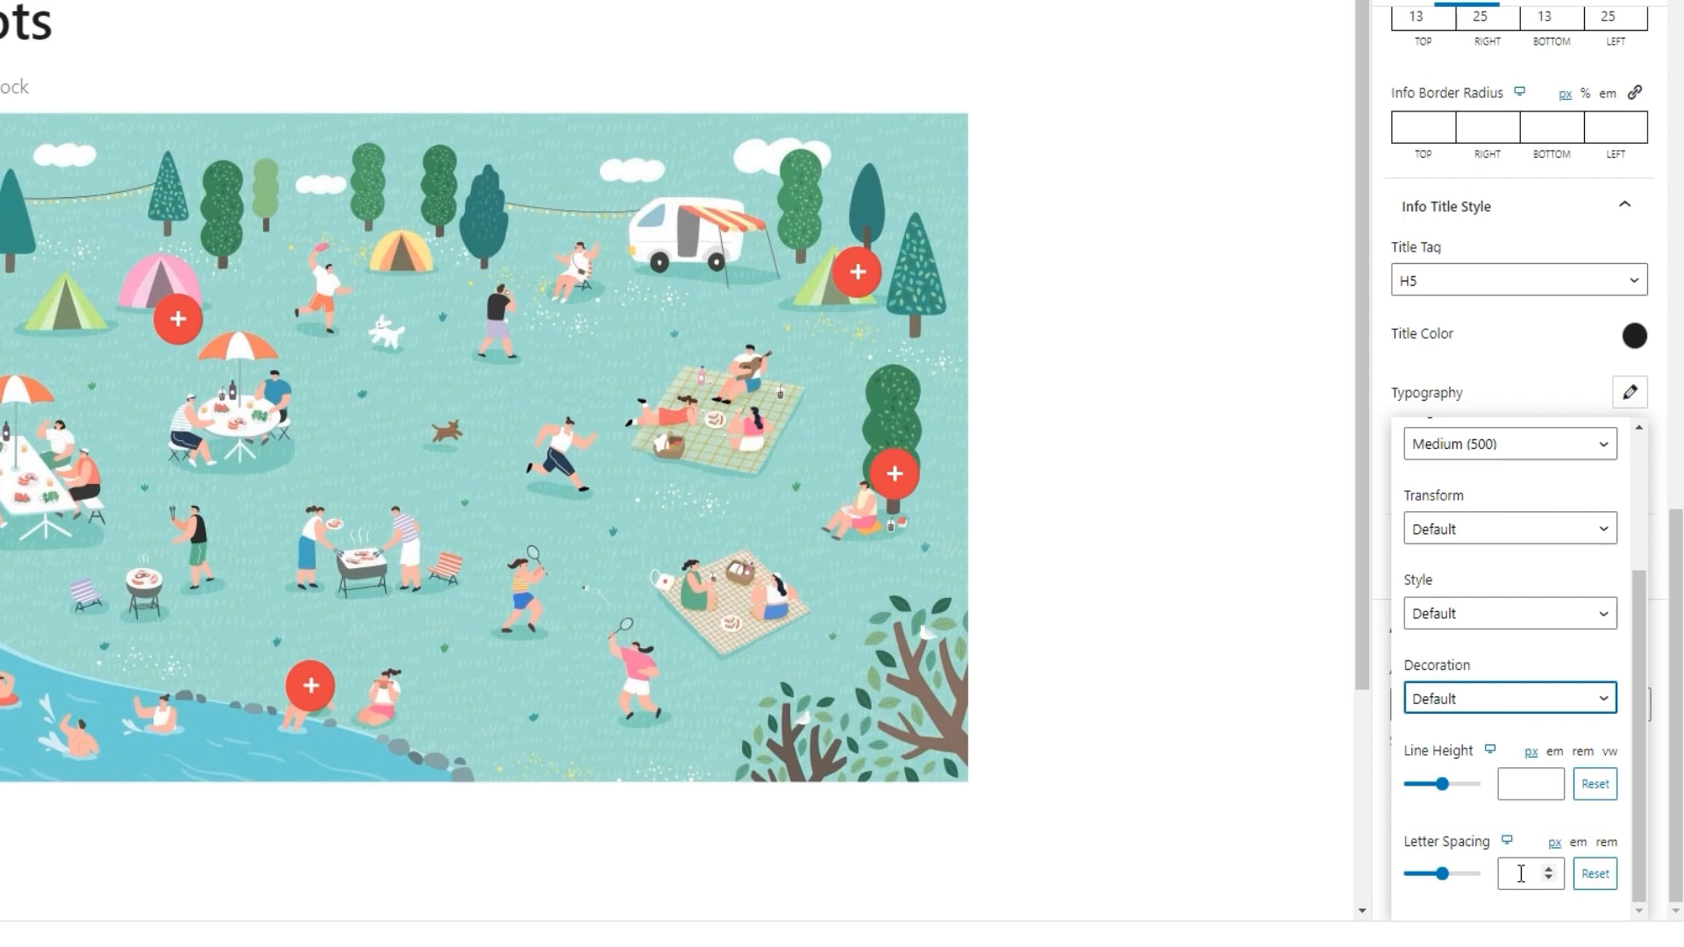
click(1629, 399)
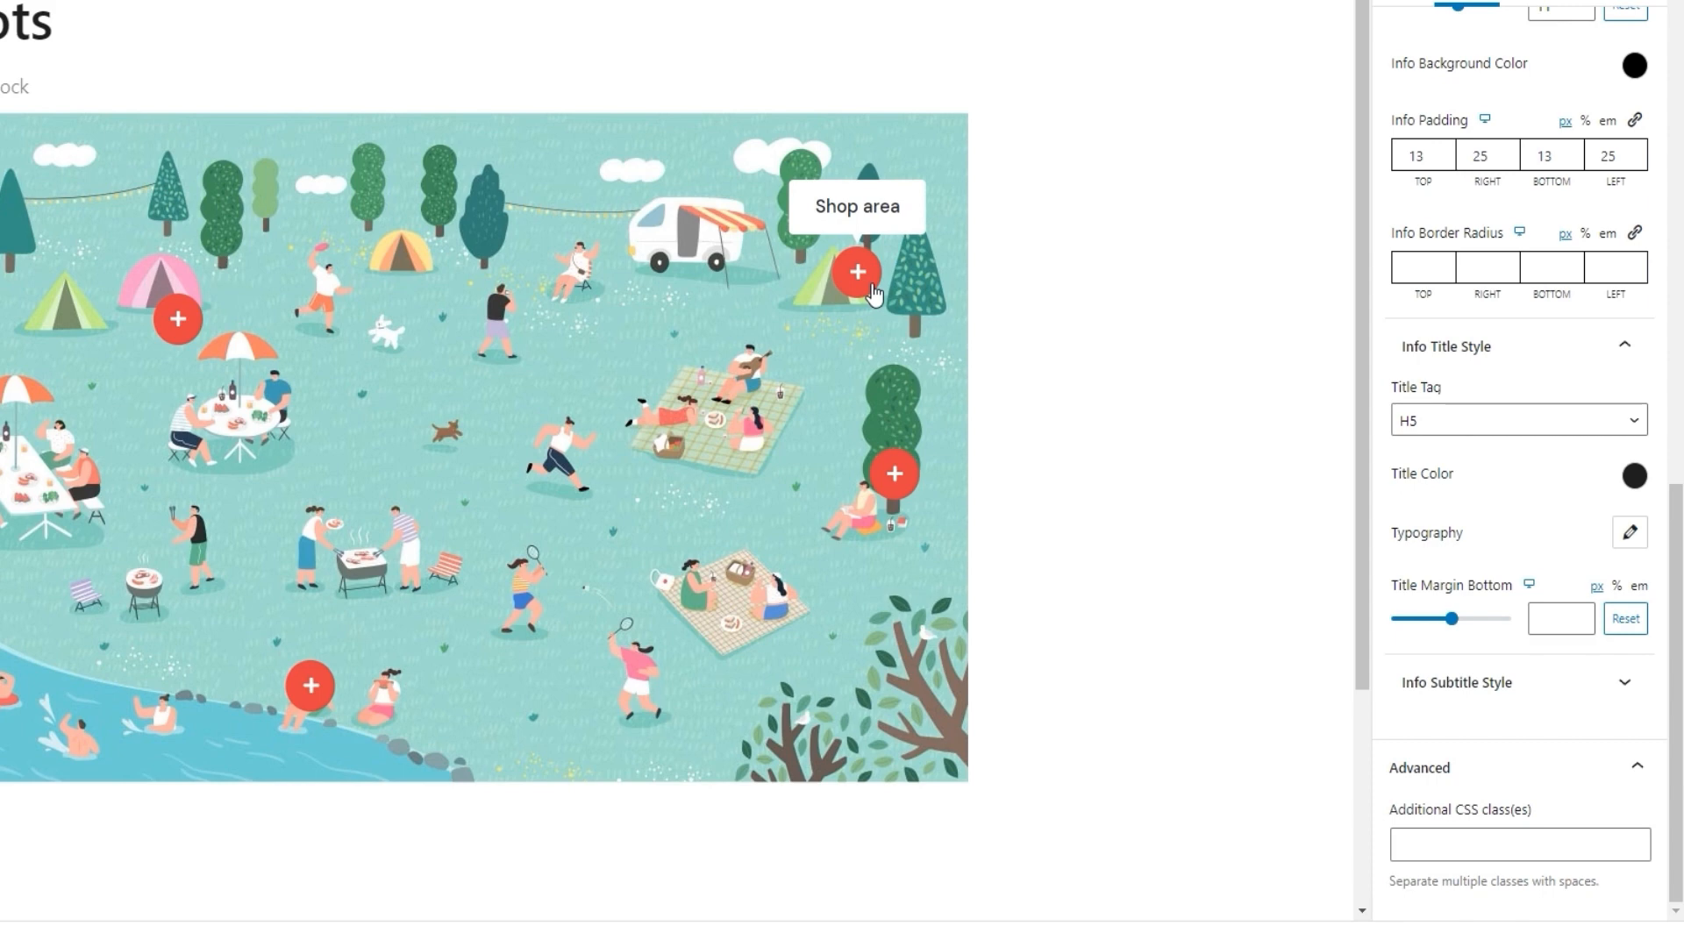
- Try a Title Margin Bottom of 61 px and 39 px, check the shop area tooltip, and clear the value
click(1451, 621)
drag(1451, 621, 1463, 619)
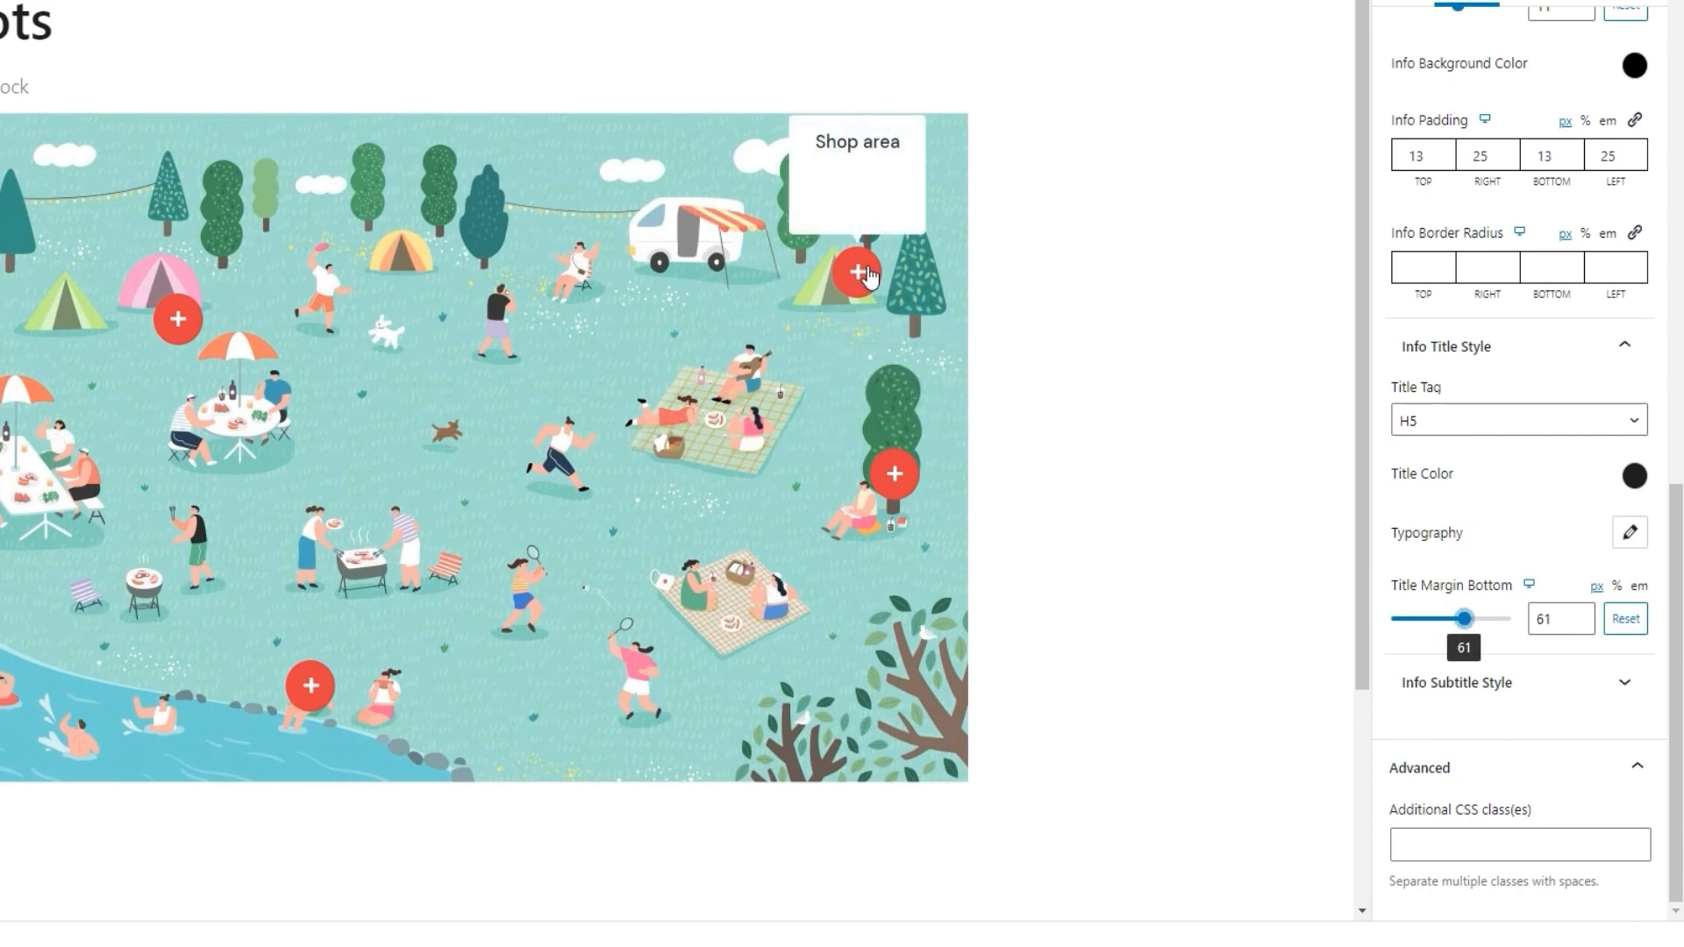
click(1460, 620)
drag(1460, 620, 1436, 618)
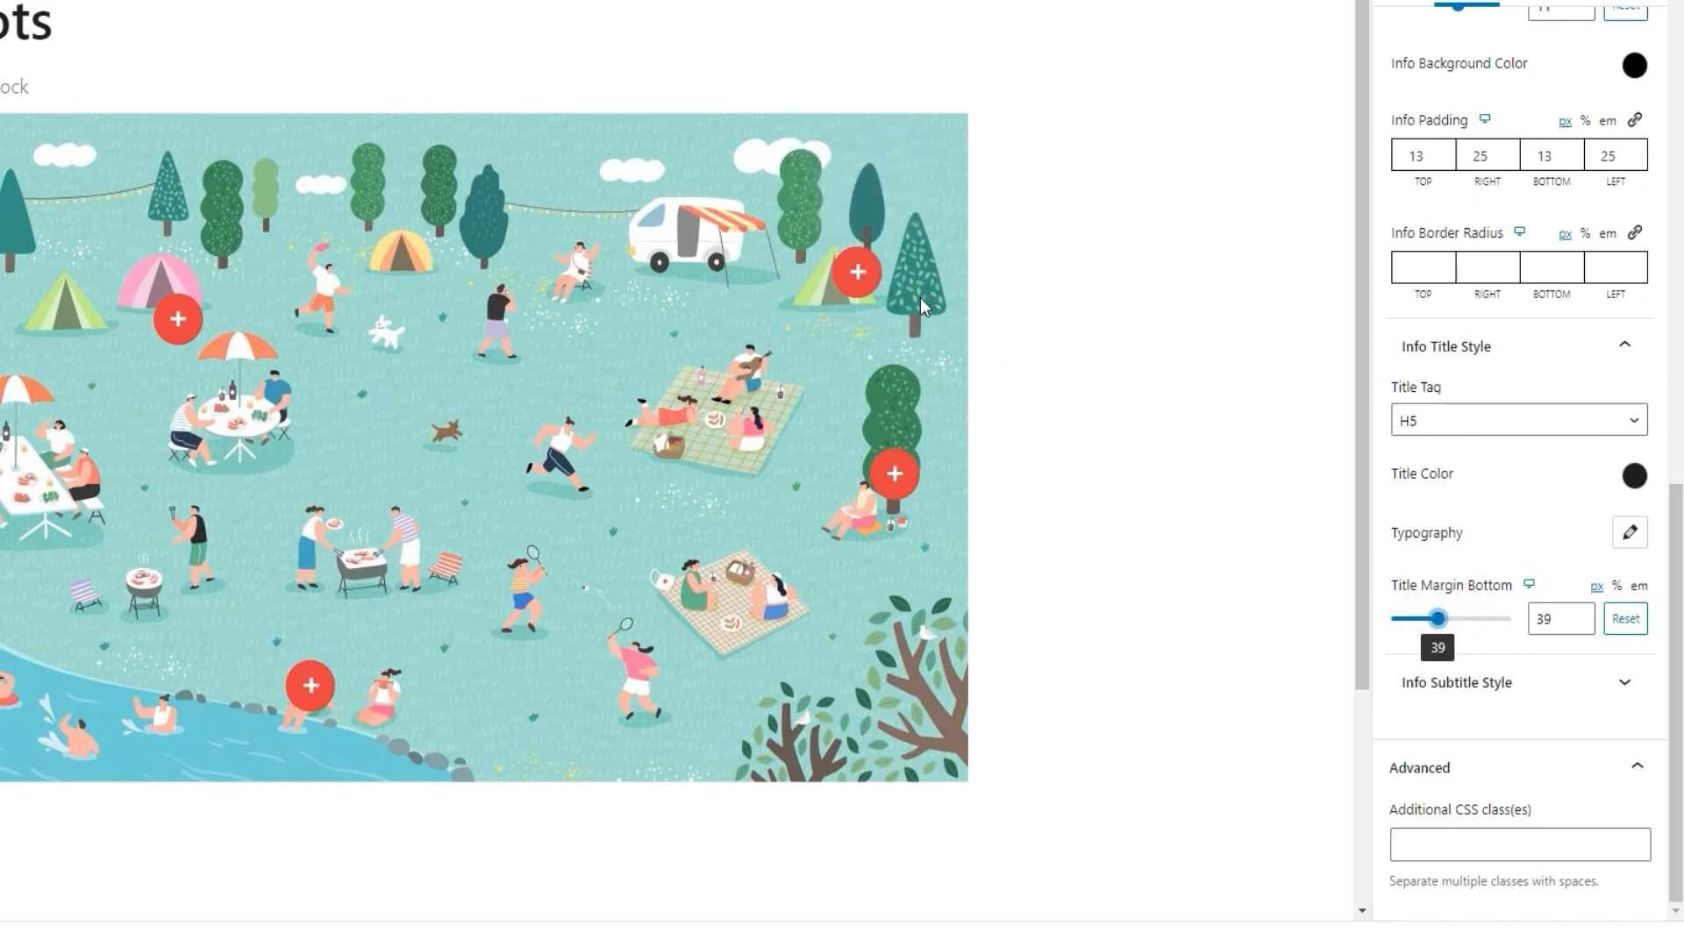
mouse_move(868, 281)
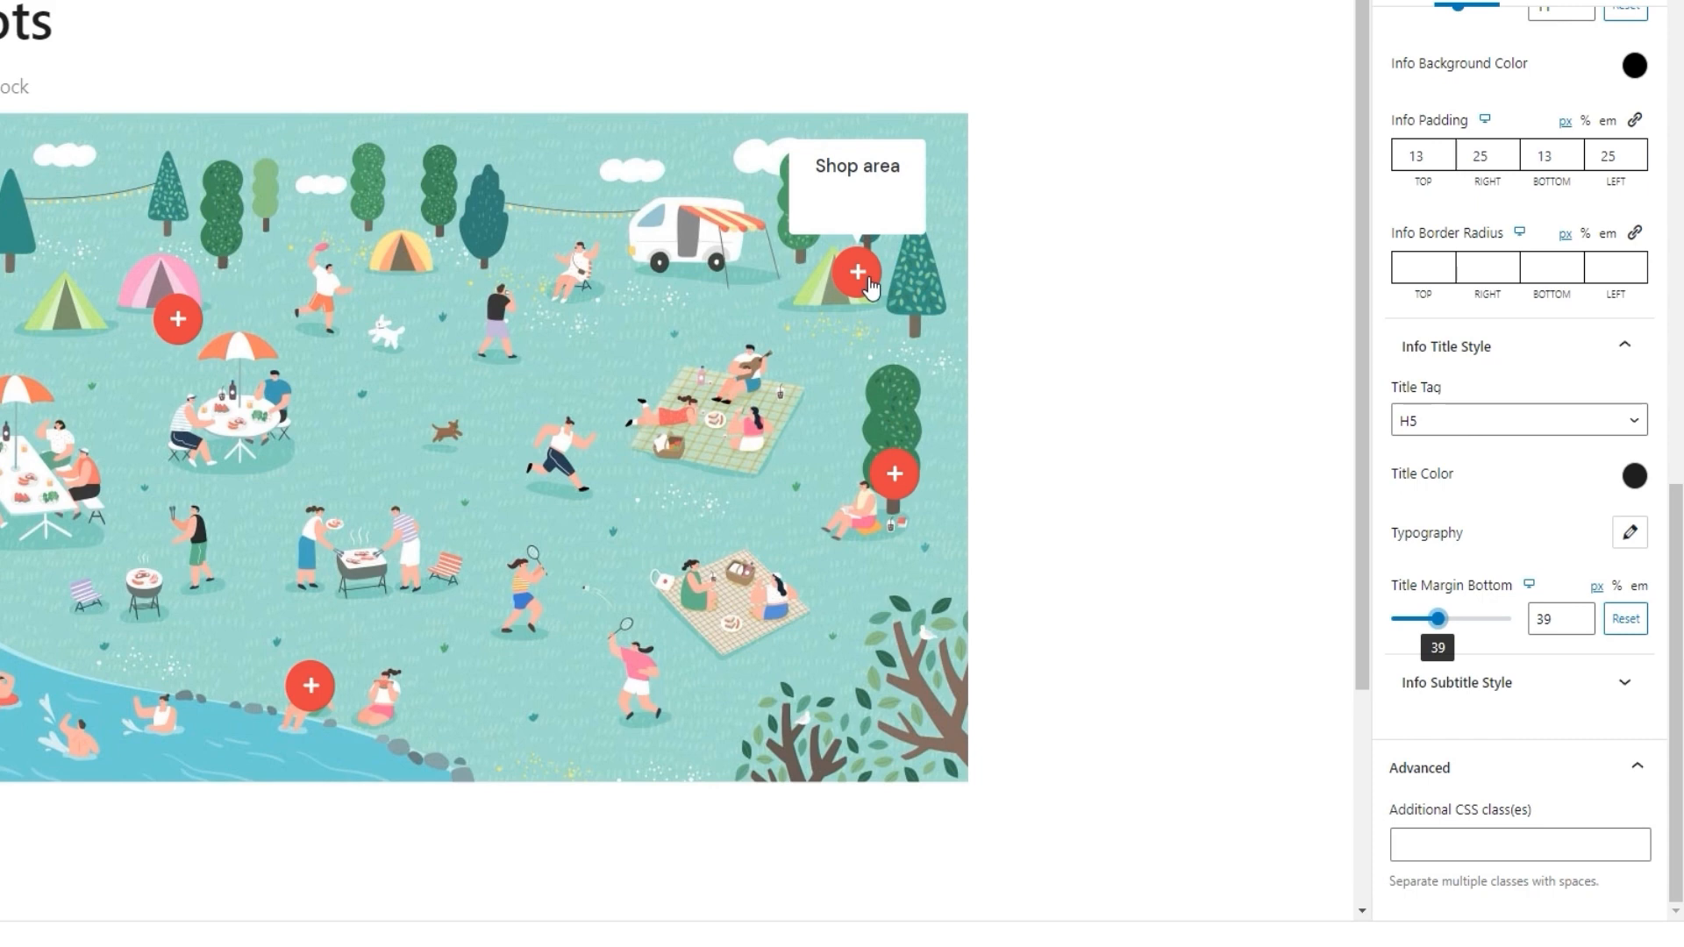
double_click(1542, 615)
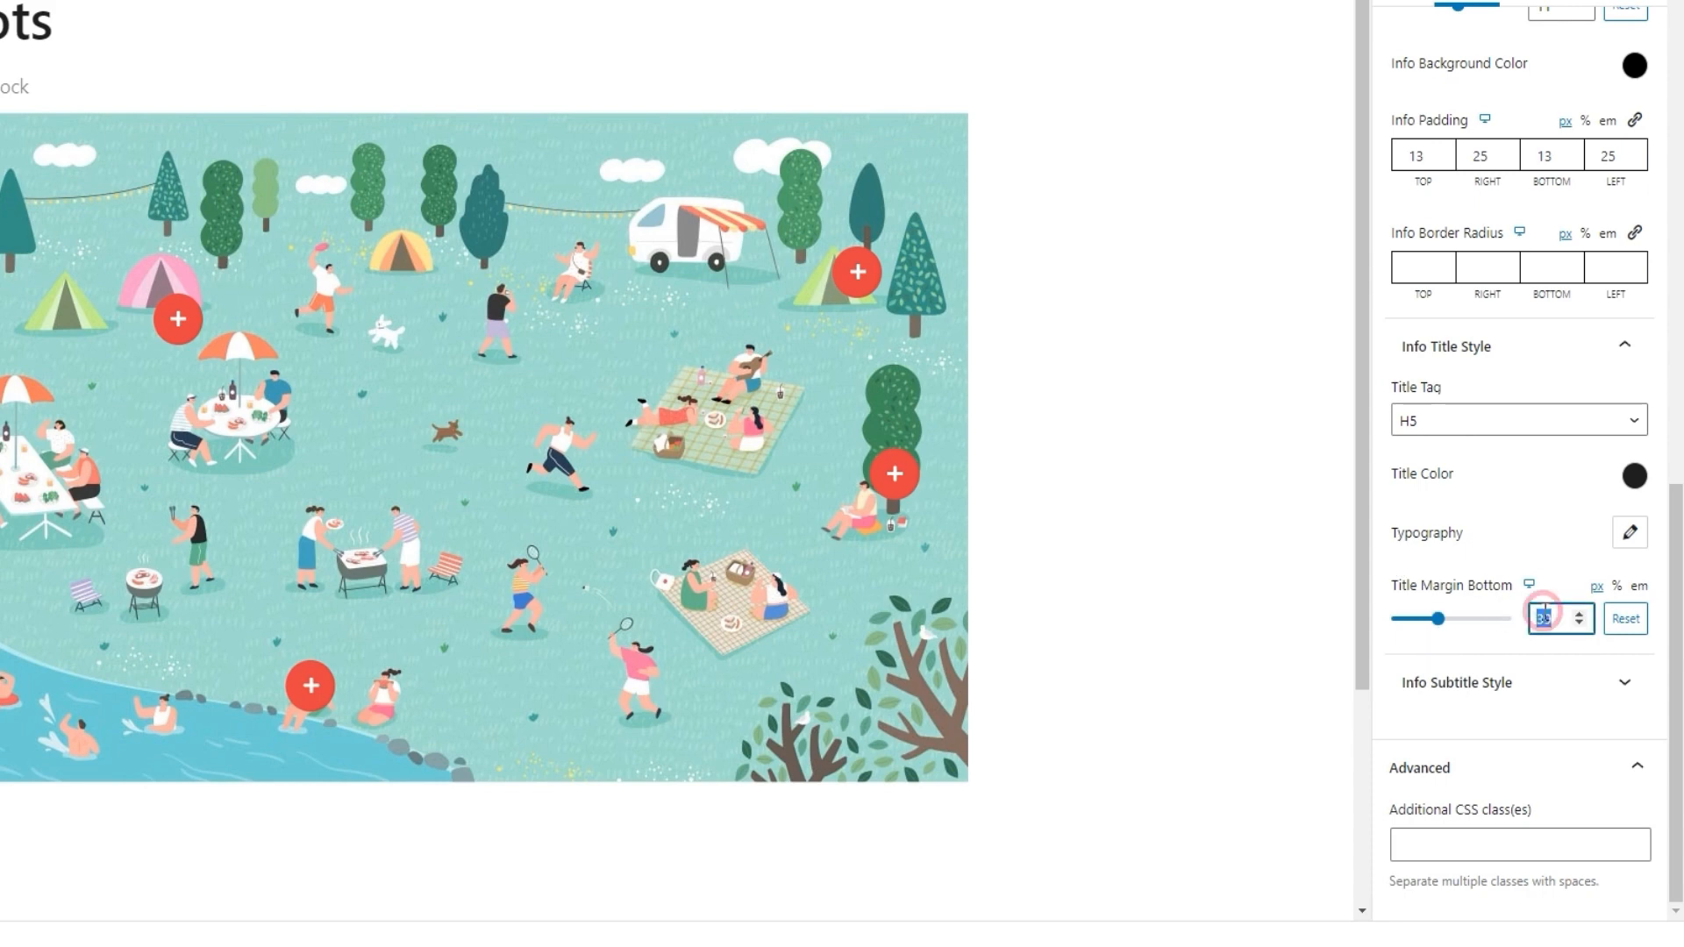
key(BackSpace)
click(1553, 548)
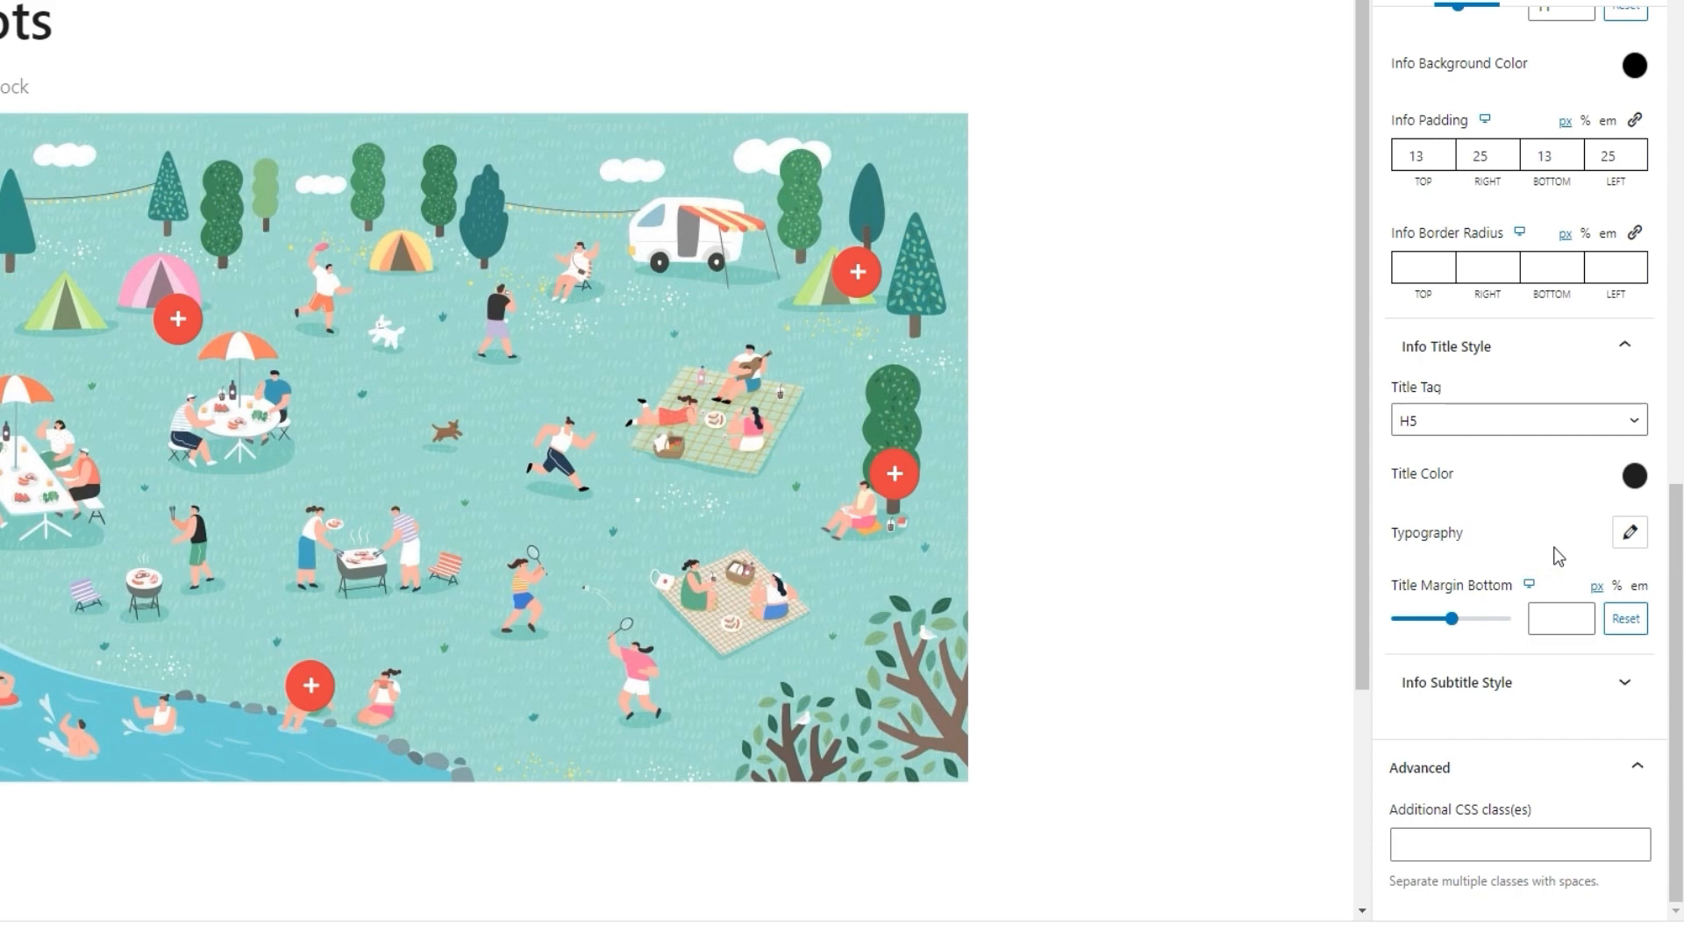
- Review the Subtitle Color and Typography options of the Info Subtitle Style, from font family to letter spacing, leaving them as they are
click(1500, 709)
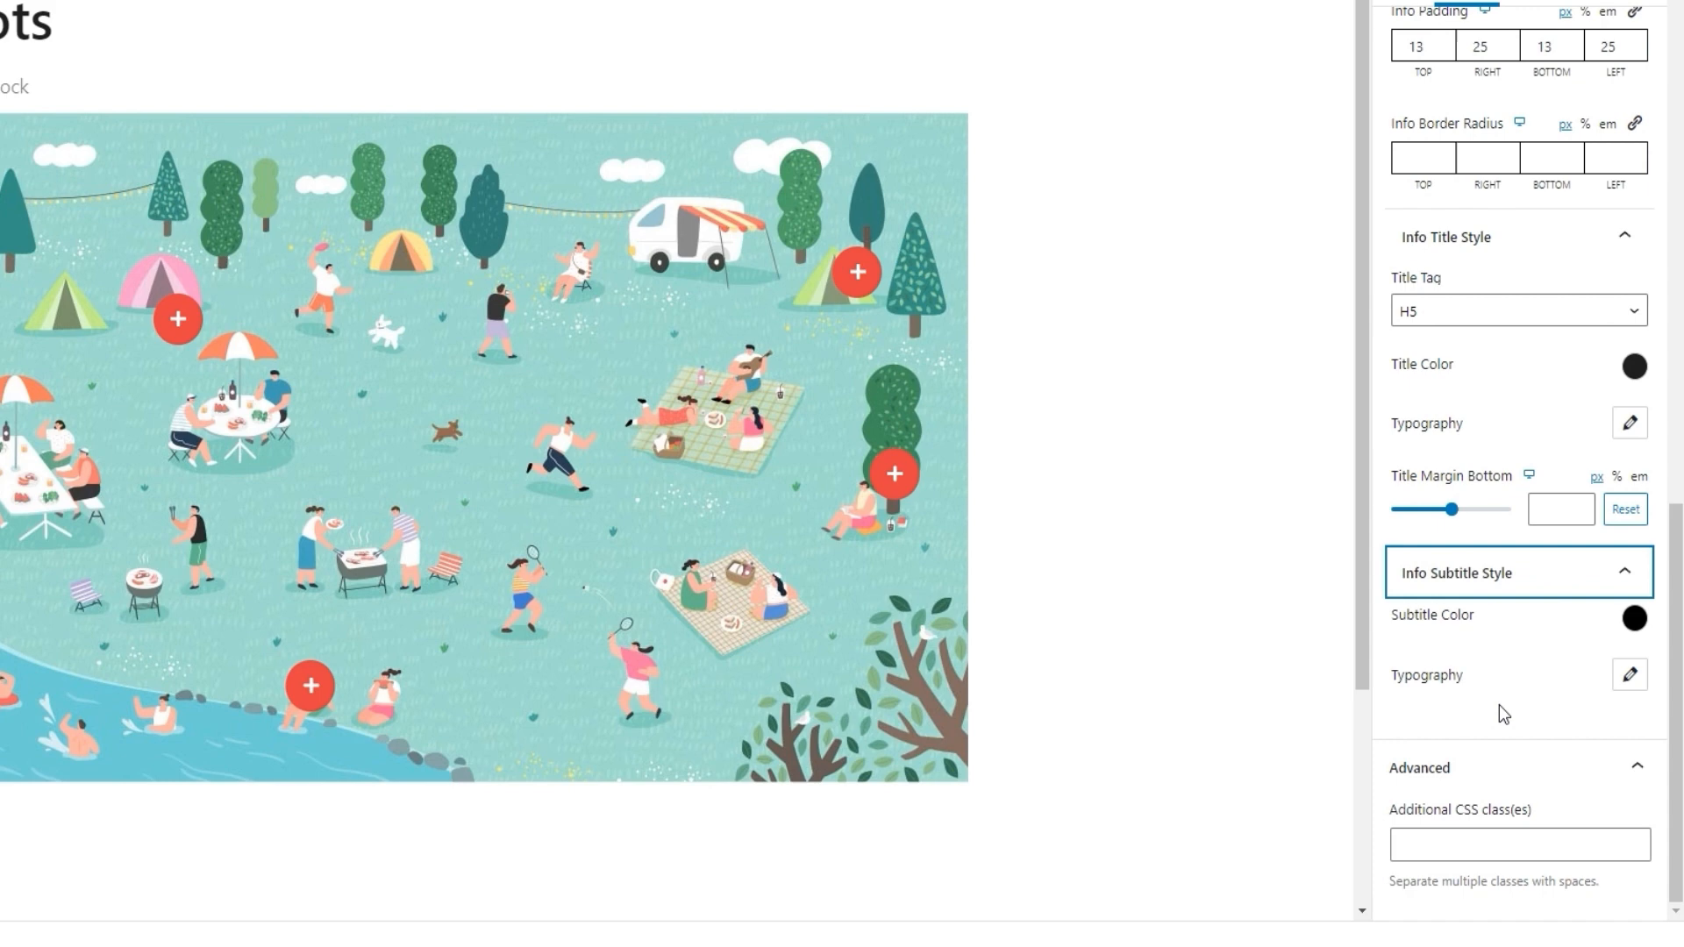
click(1634, 618)
scroll(1612, 643, down, 1)
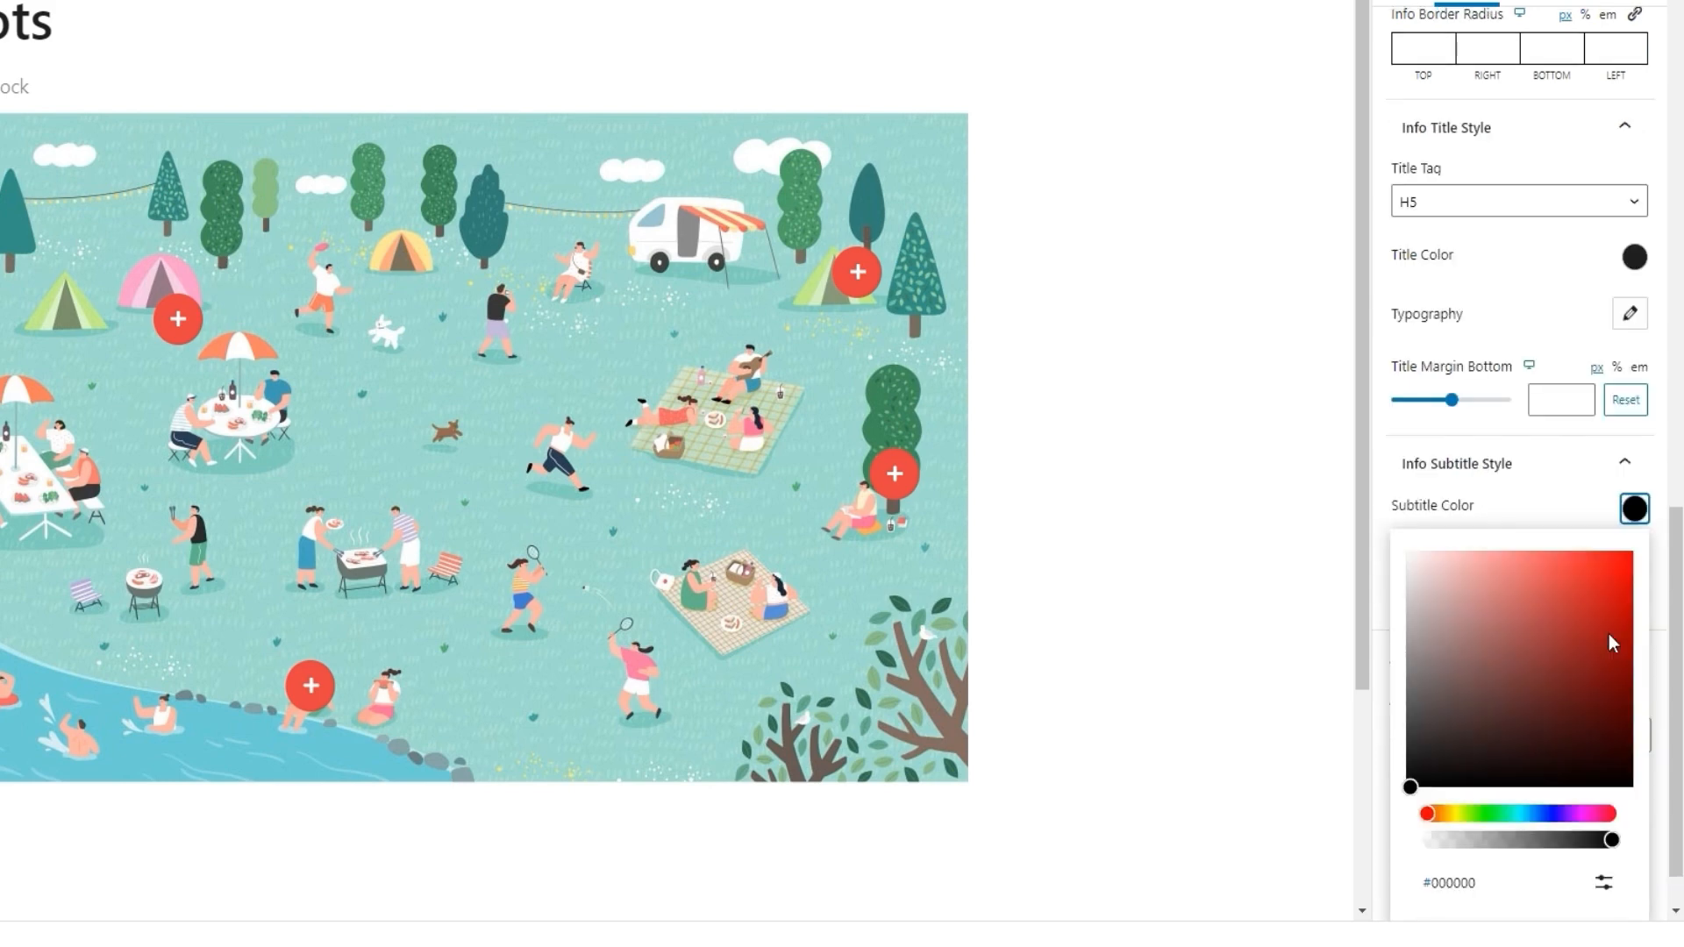
scroll(1609, 634, down, 1)
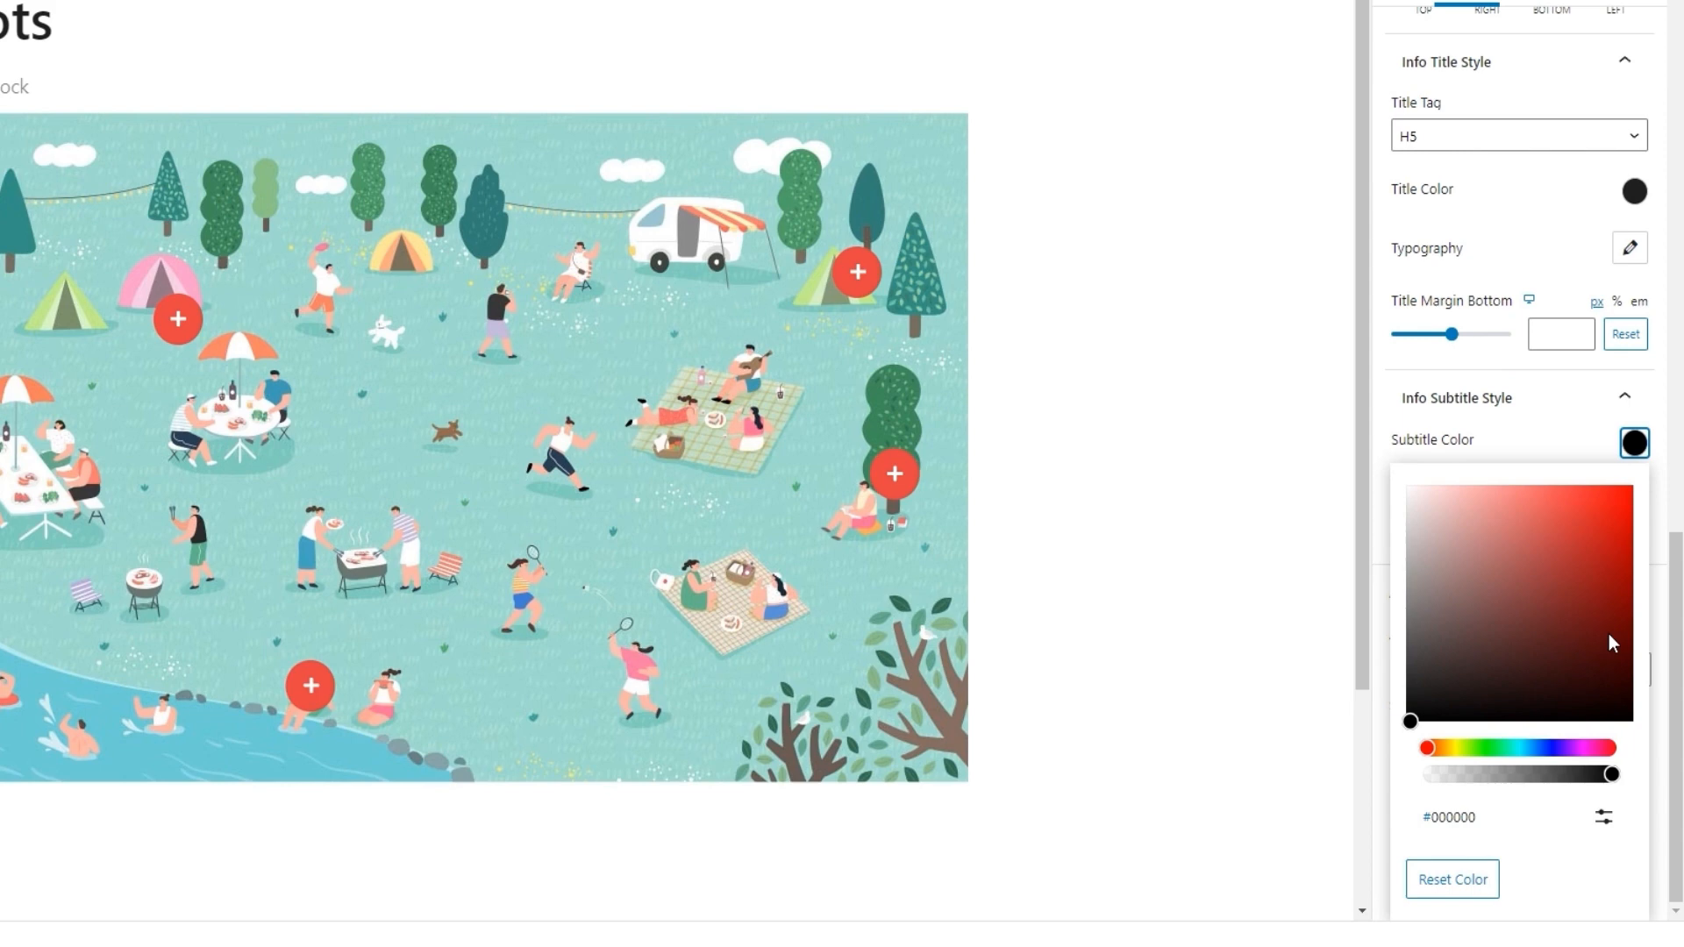
click(1634, 445)
click(1629, 674)
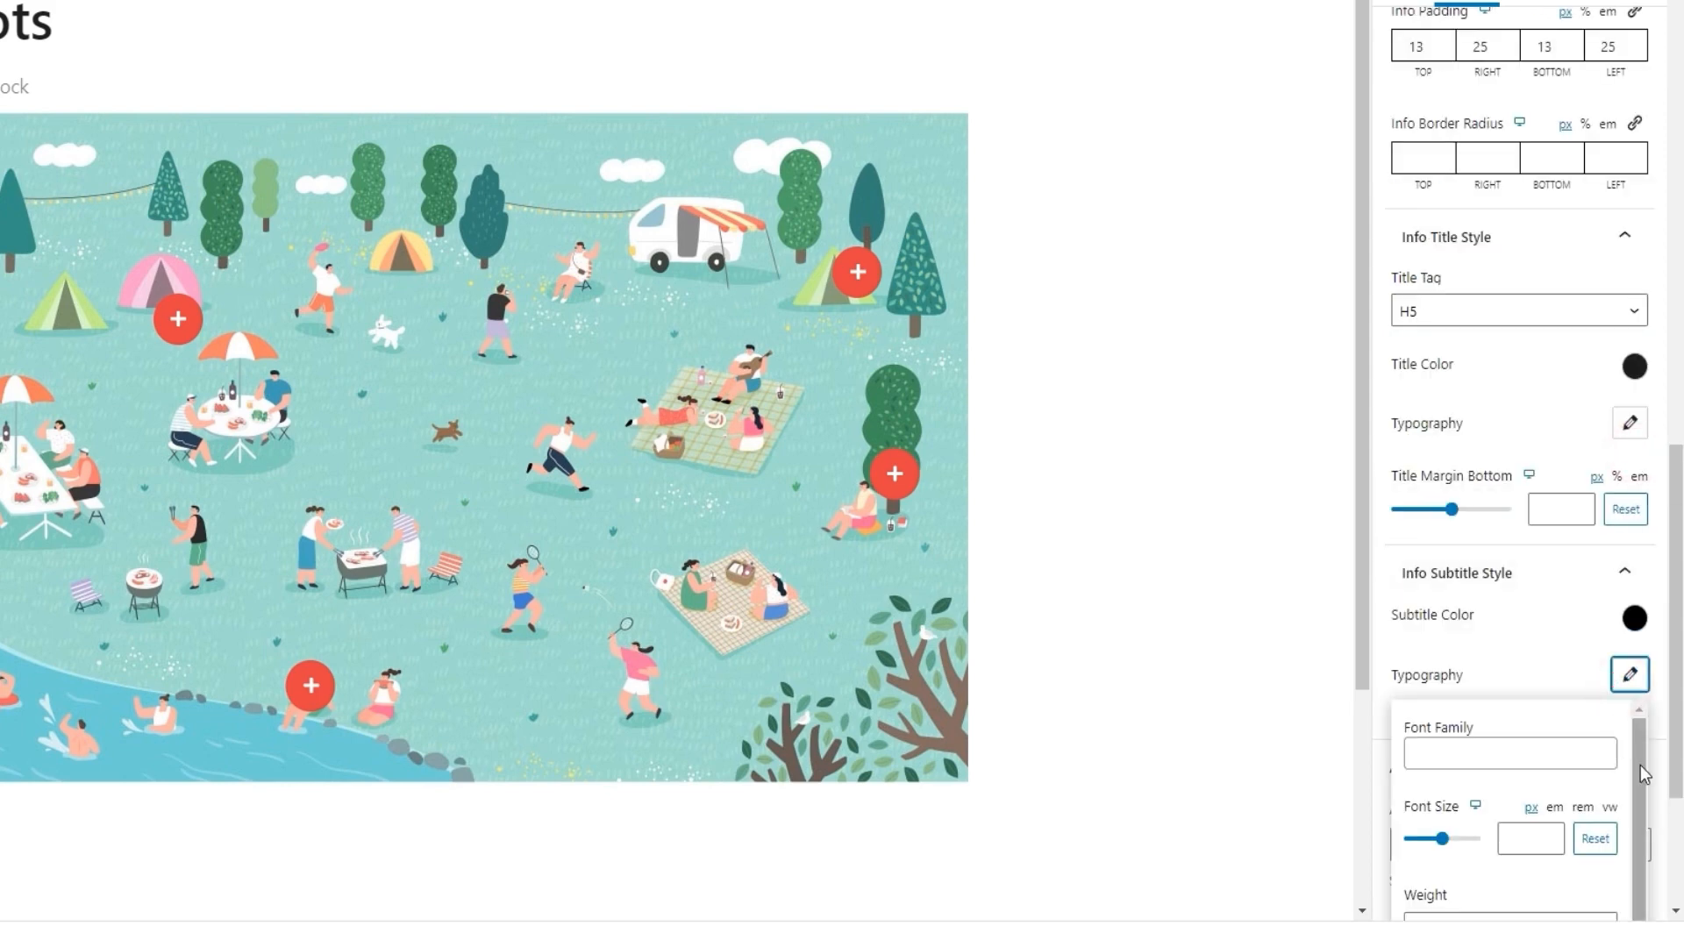
scroll(1601, 693, down, 3)
scroll(1588, 691, down, 2)
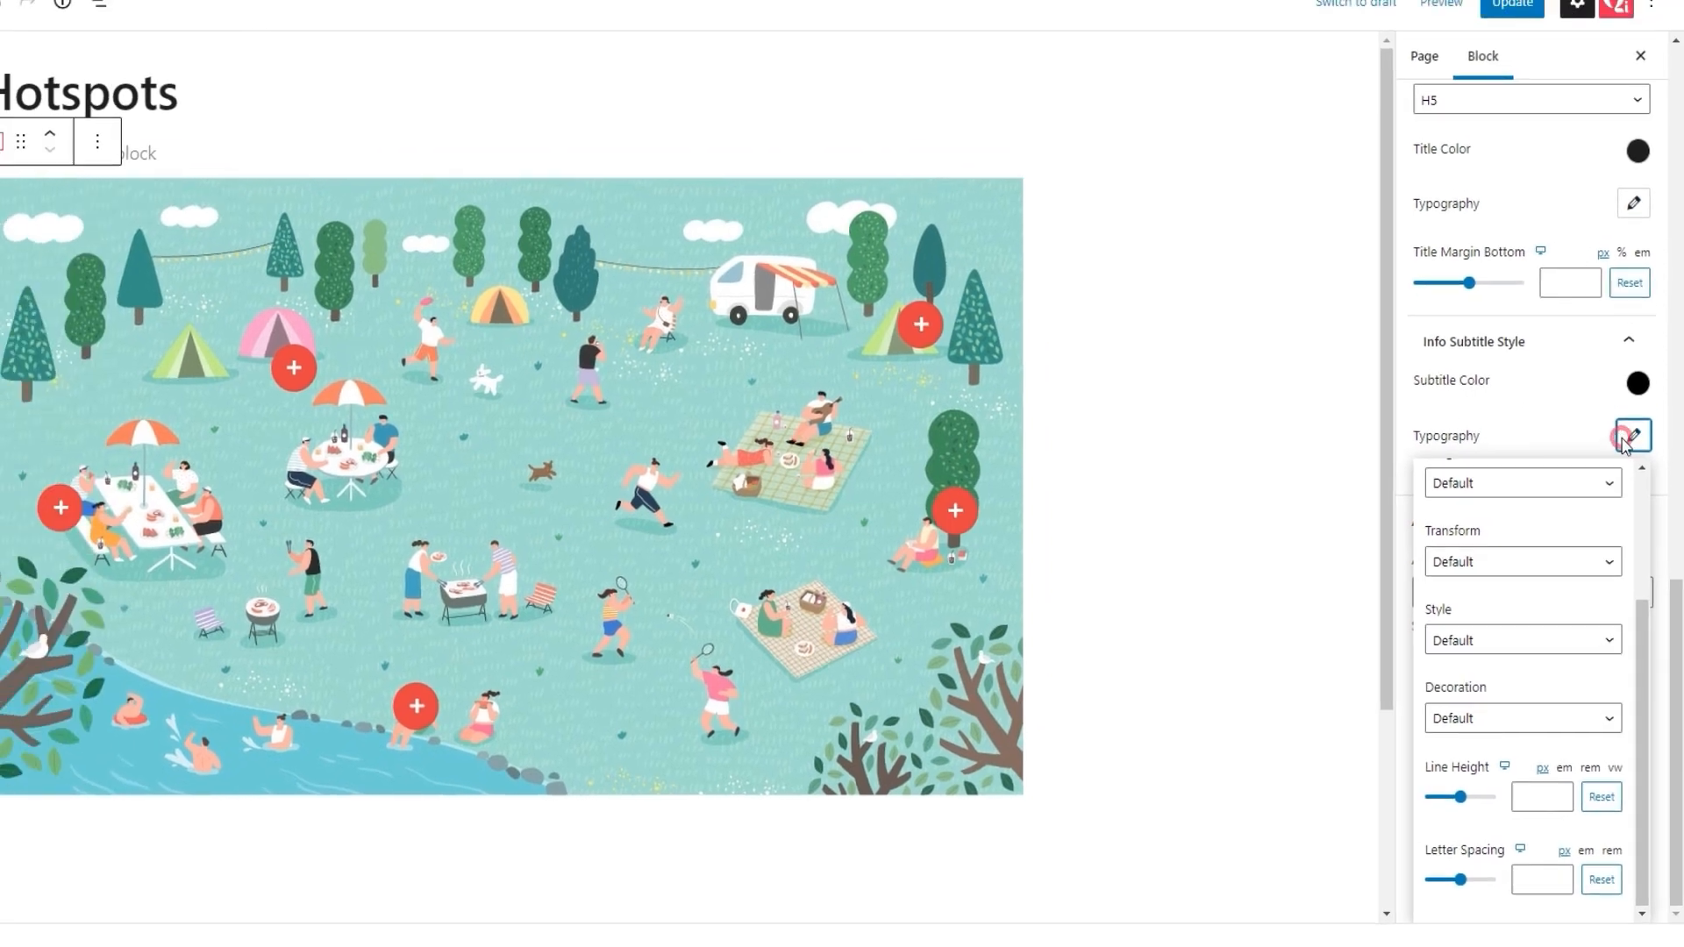
click(1586, 159)
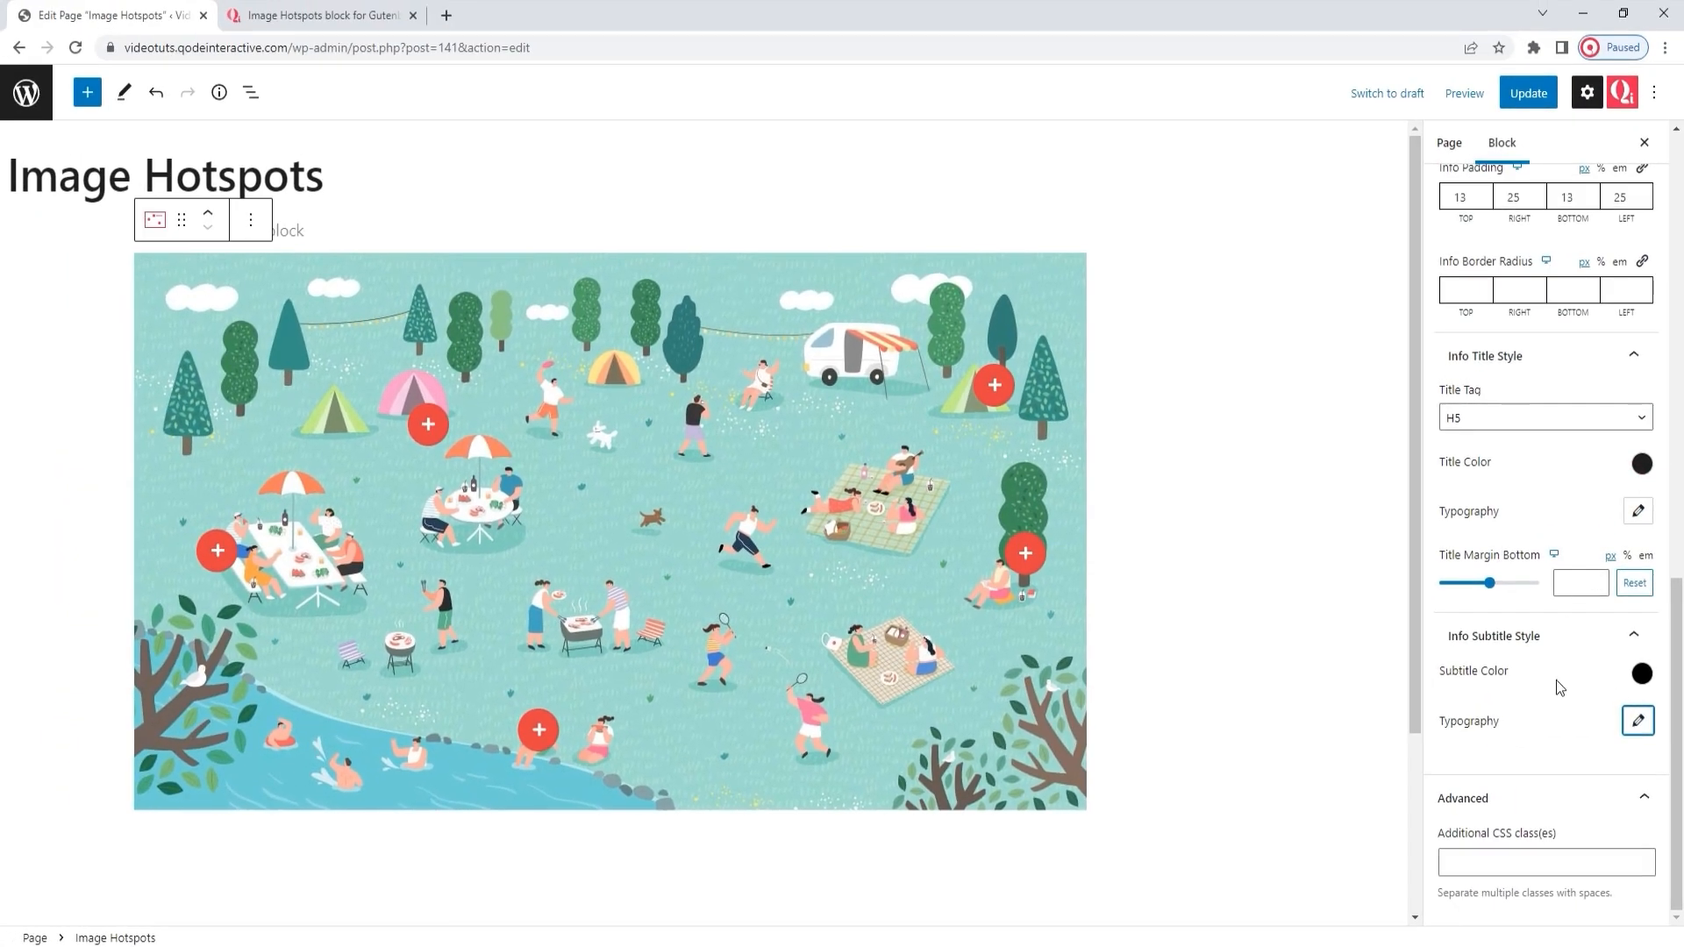
- Review the block's Advanced settings, from Margin, Padding, Z-Index and CSS fields to the Motion Effects, Background, Border, Positioning and Responsive sections
scroll(1556, 680, up, 10)
scroll(1557, 687, up, 3)
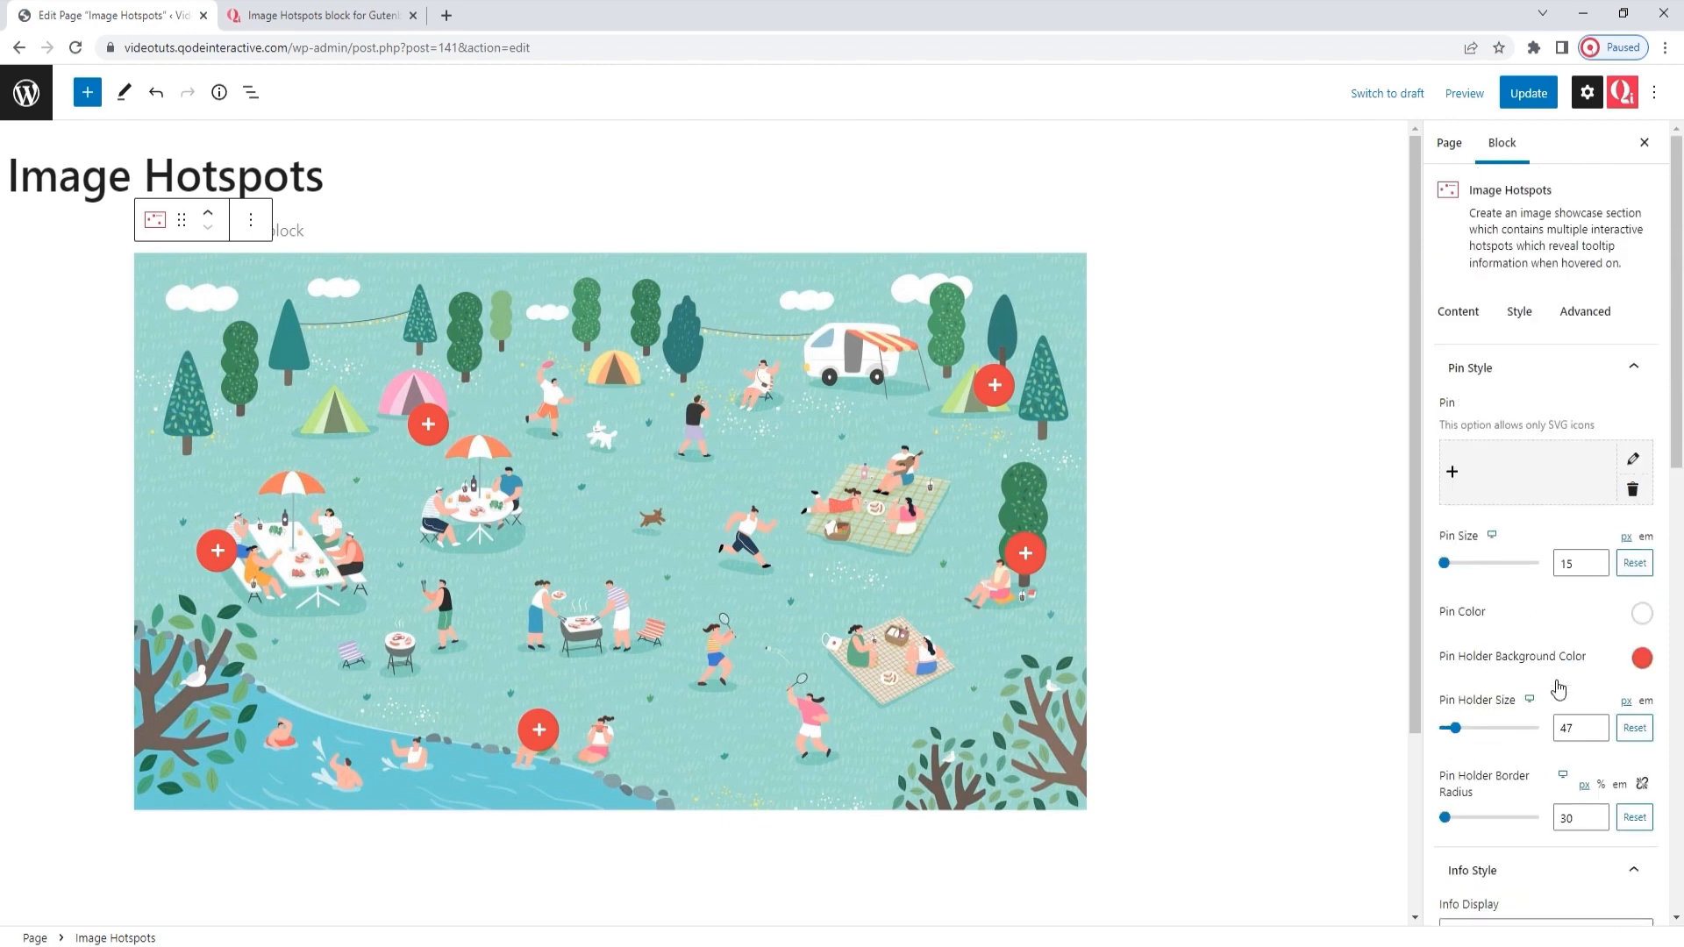
click(1572, 323)
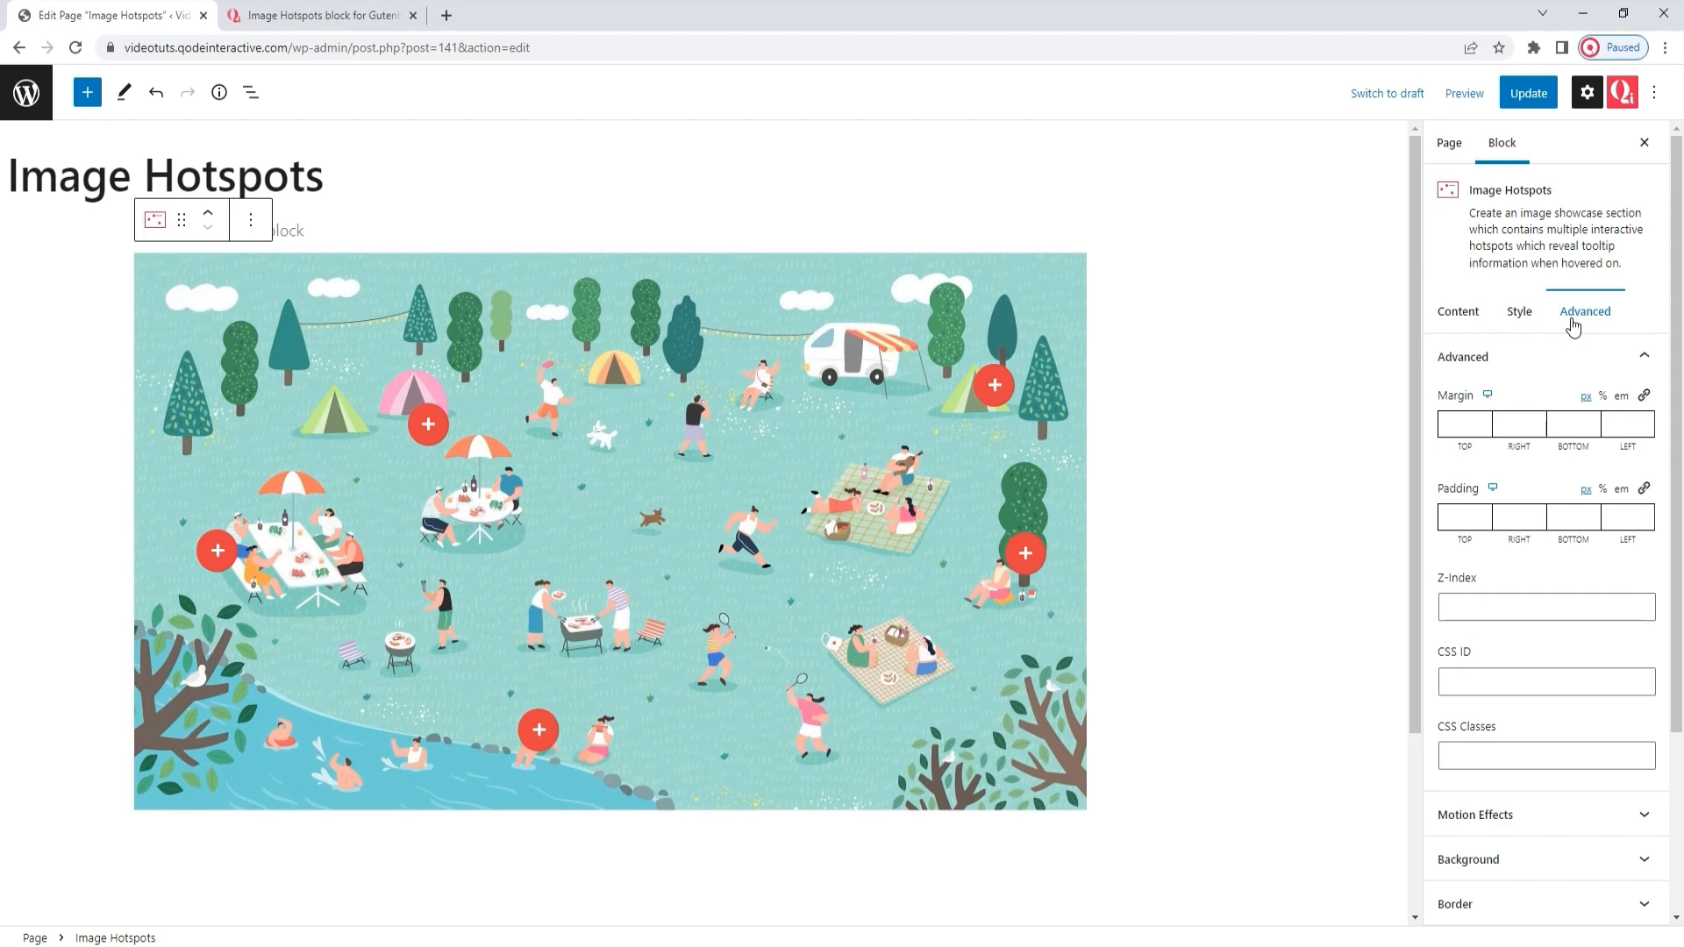
drag(1676, 339, 1681, 558)
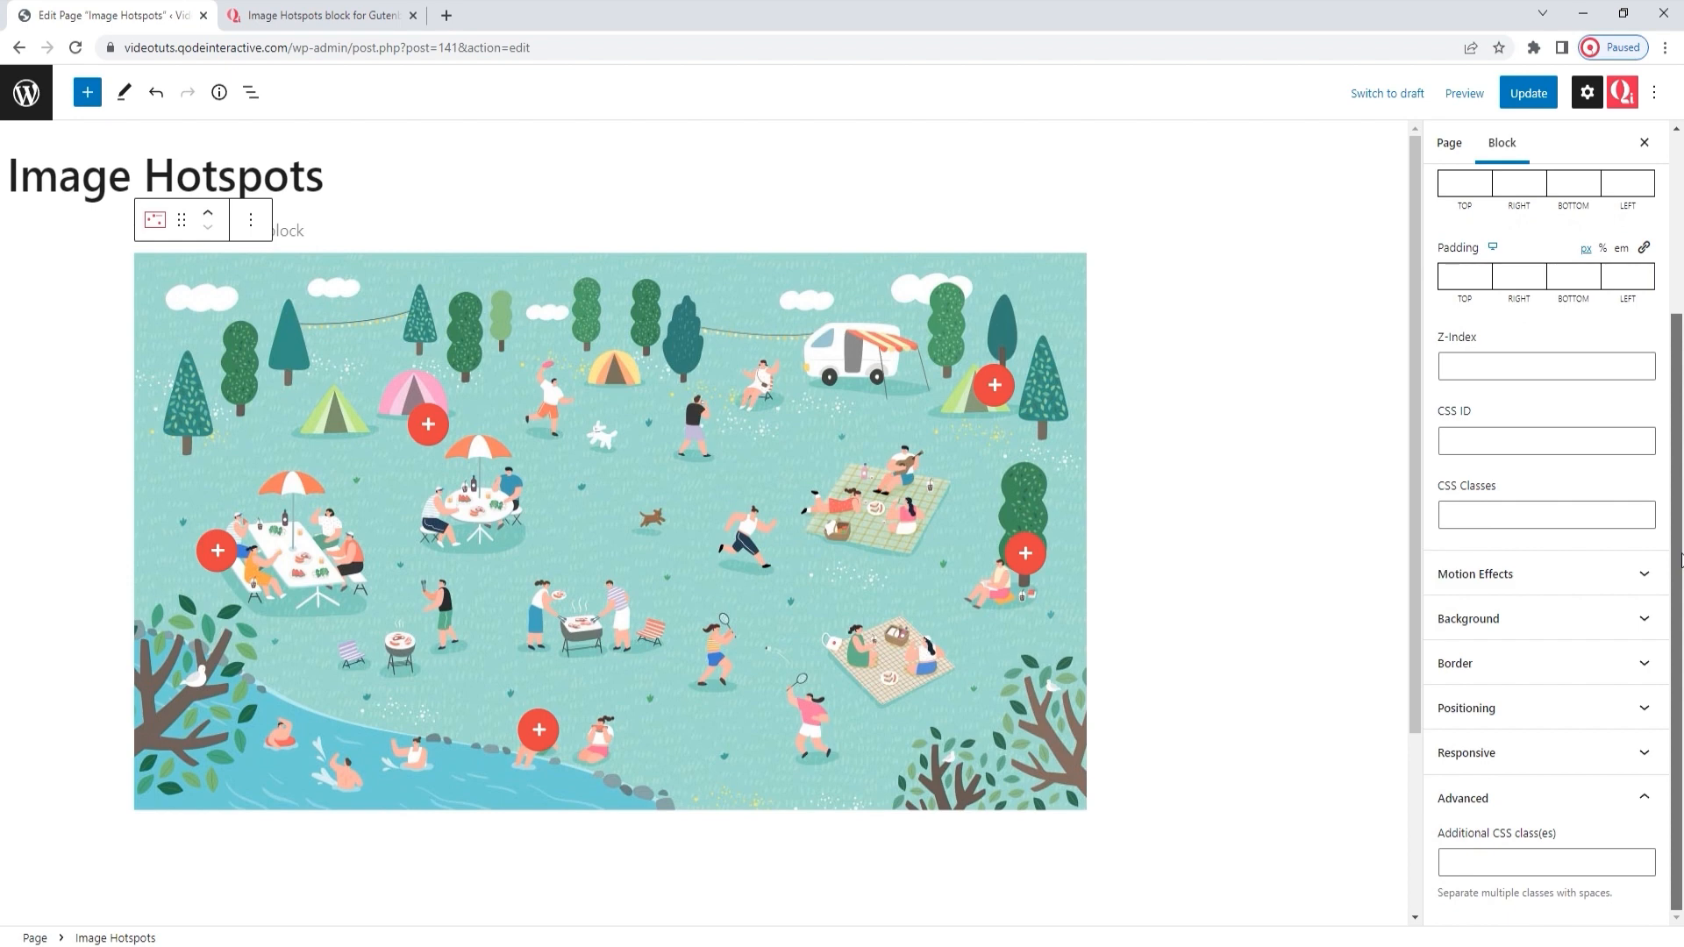
- Check the tooltips of the lunch area and riverside hotspots on the image and update the page
drag(1681, 541, 1681, 326)
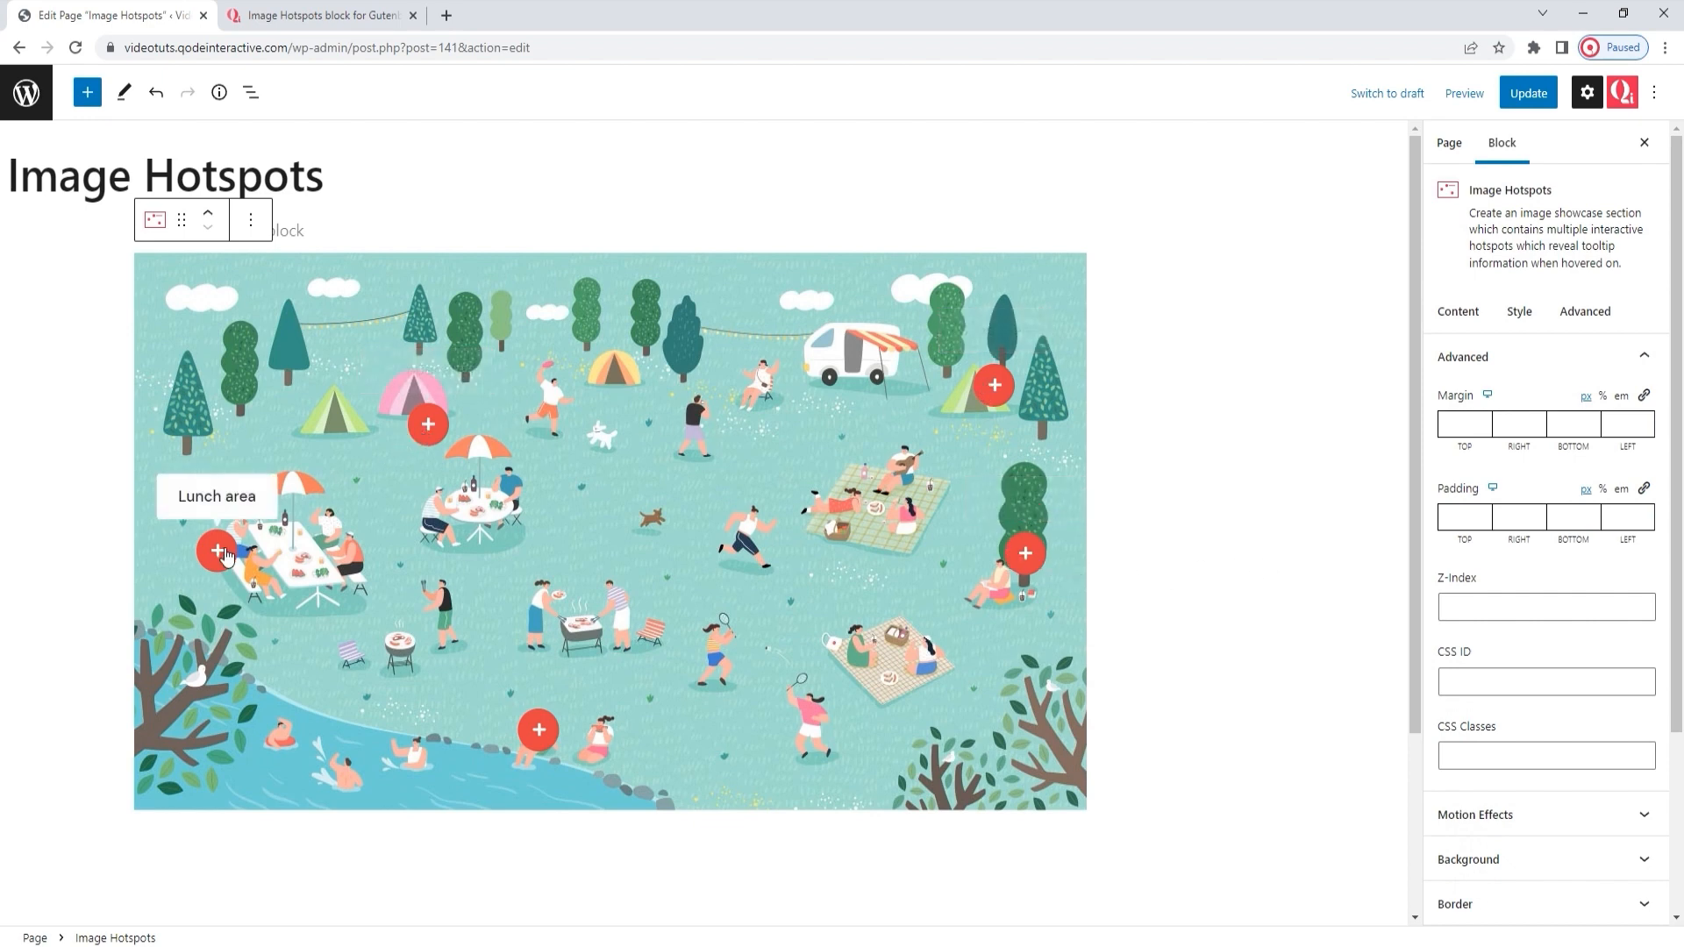
mouse_move(535, 726)
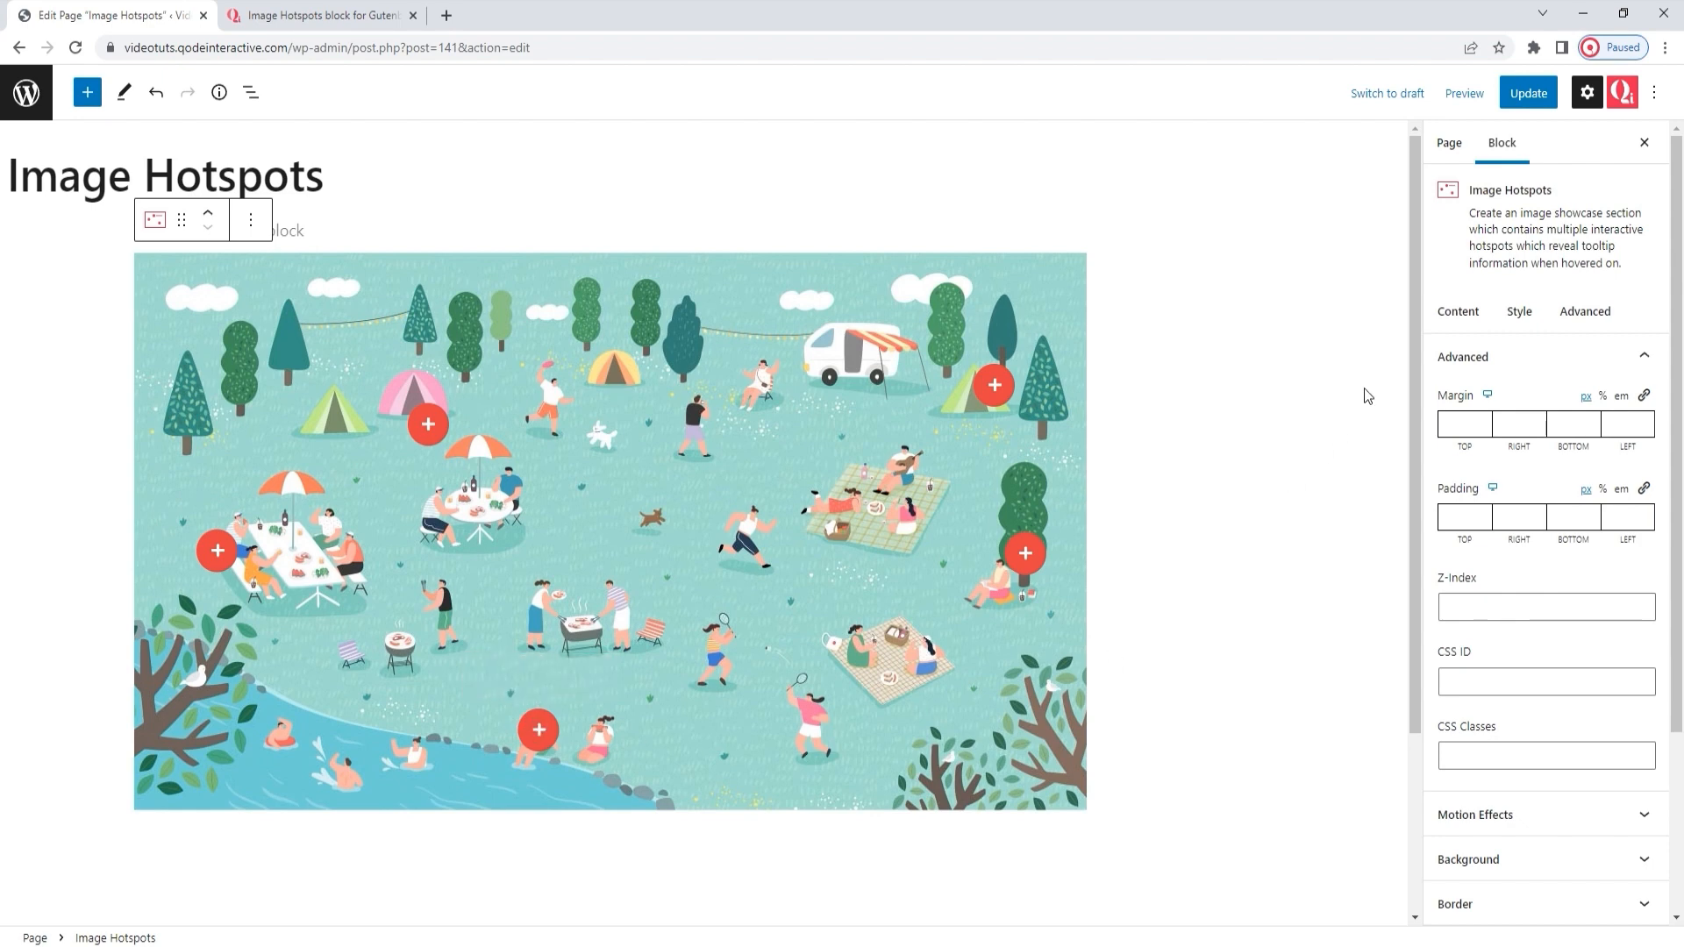
click(1510, 93)
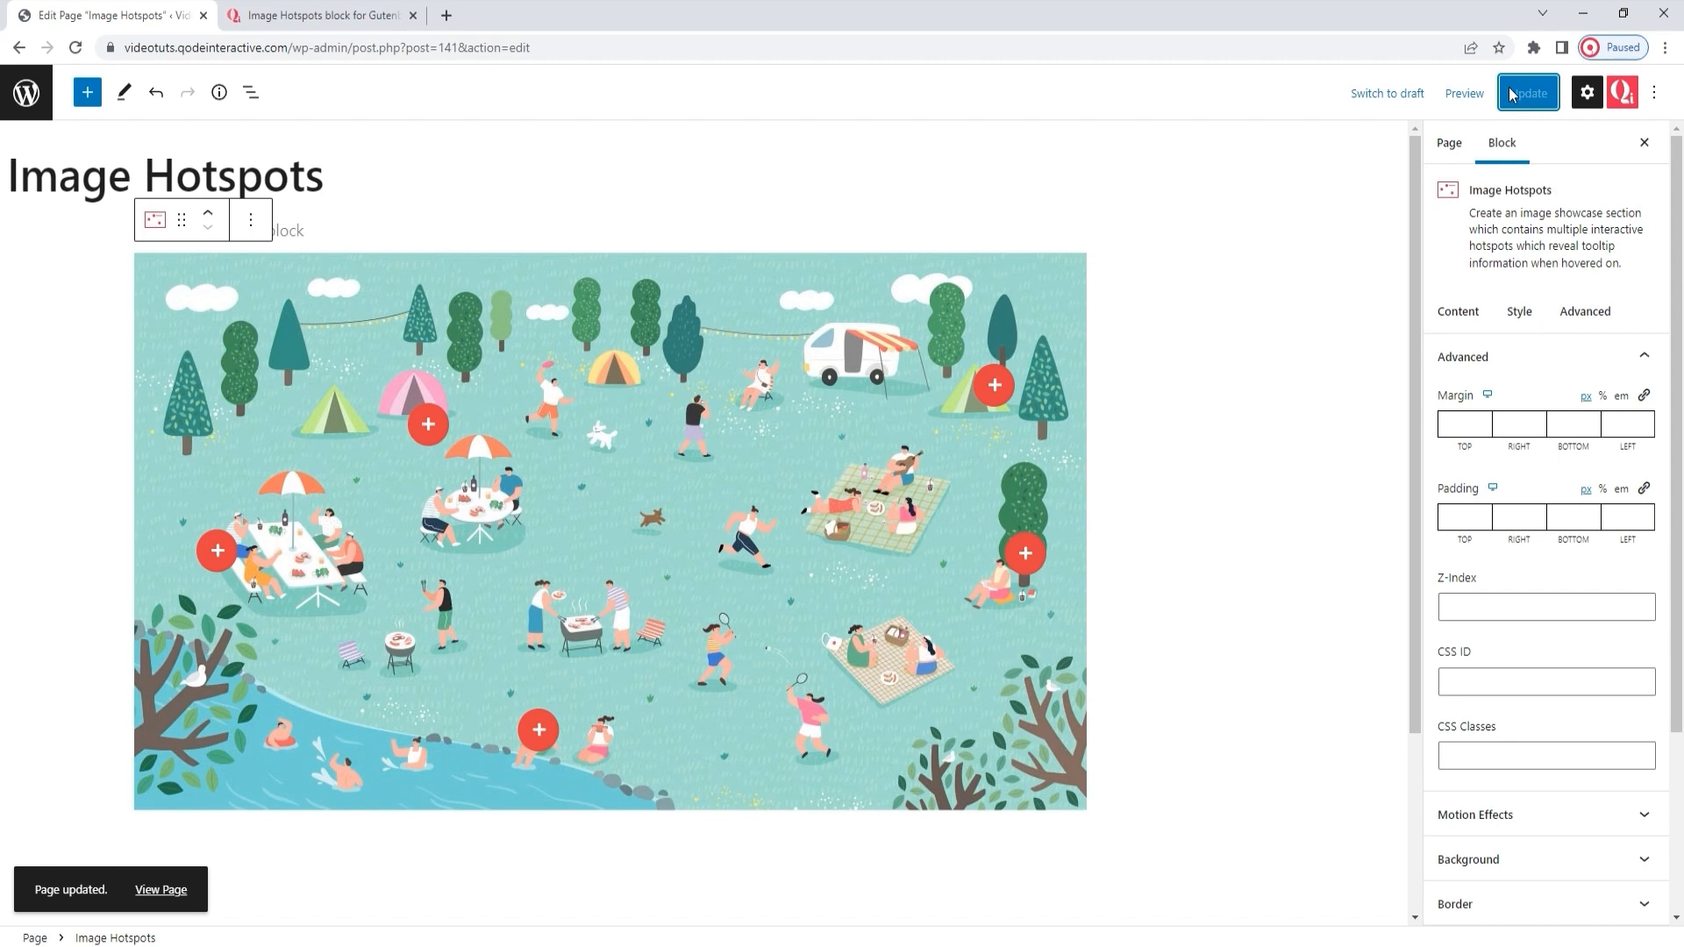
- Switch to the Image Hotspots demo page in the browser and examine its example hotspot sections from the start to the Interactive hotspots section
click(377, 13)
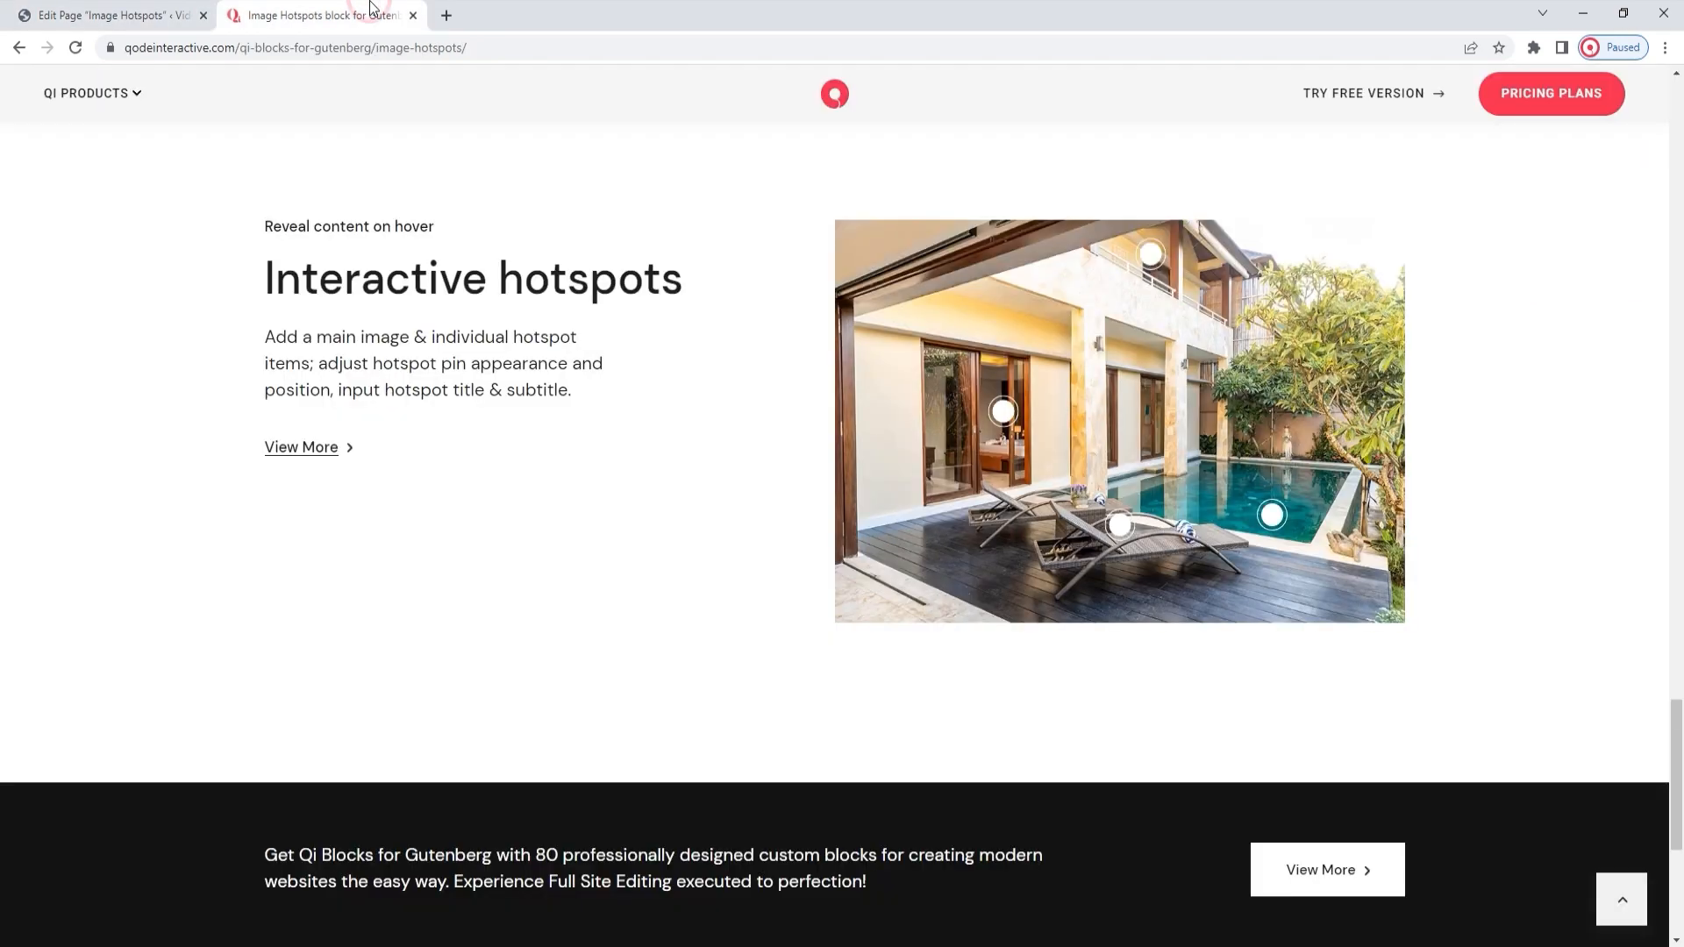
click(1636, 889)
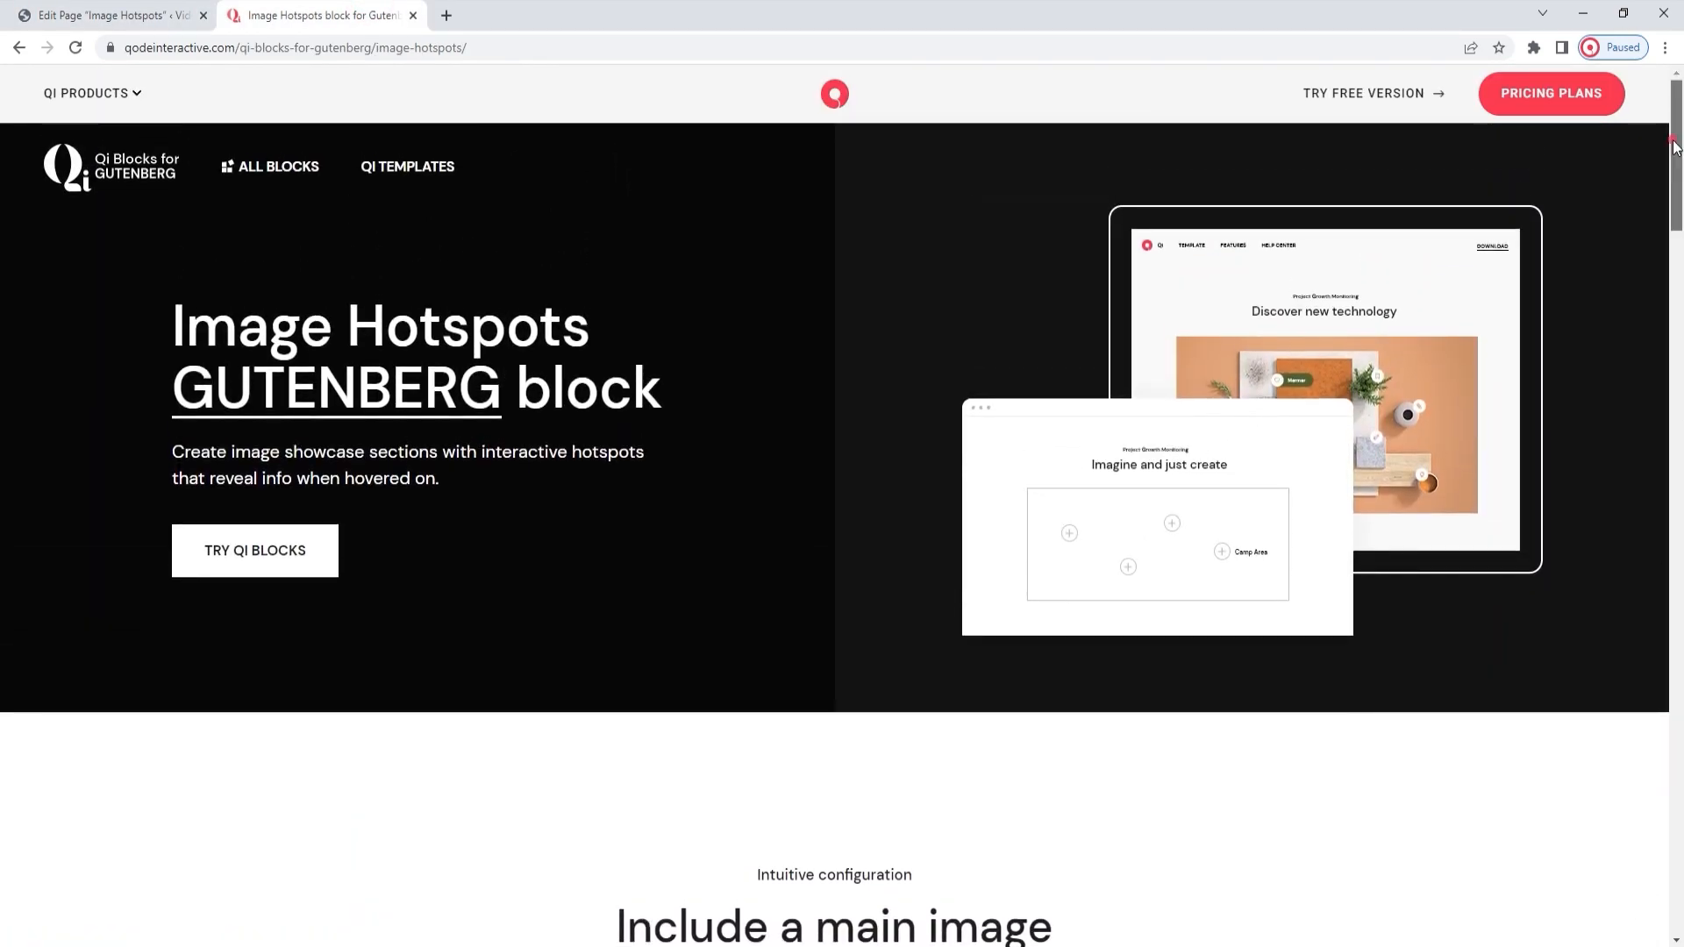
scroll(1675, 162, down, 1)
drag(1675, 162, 1679, 273)
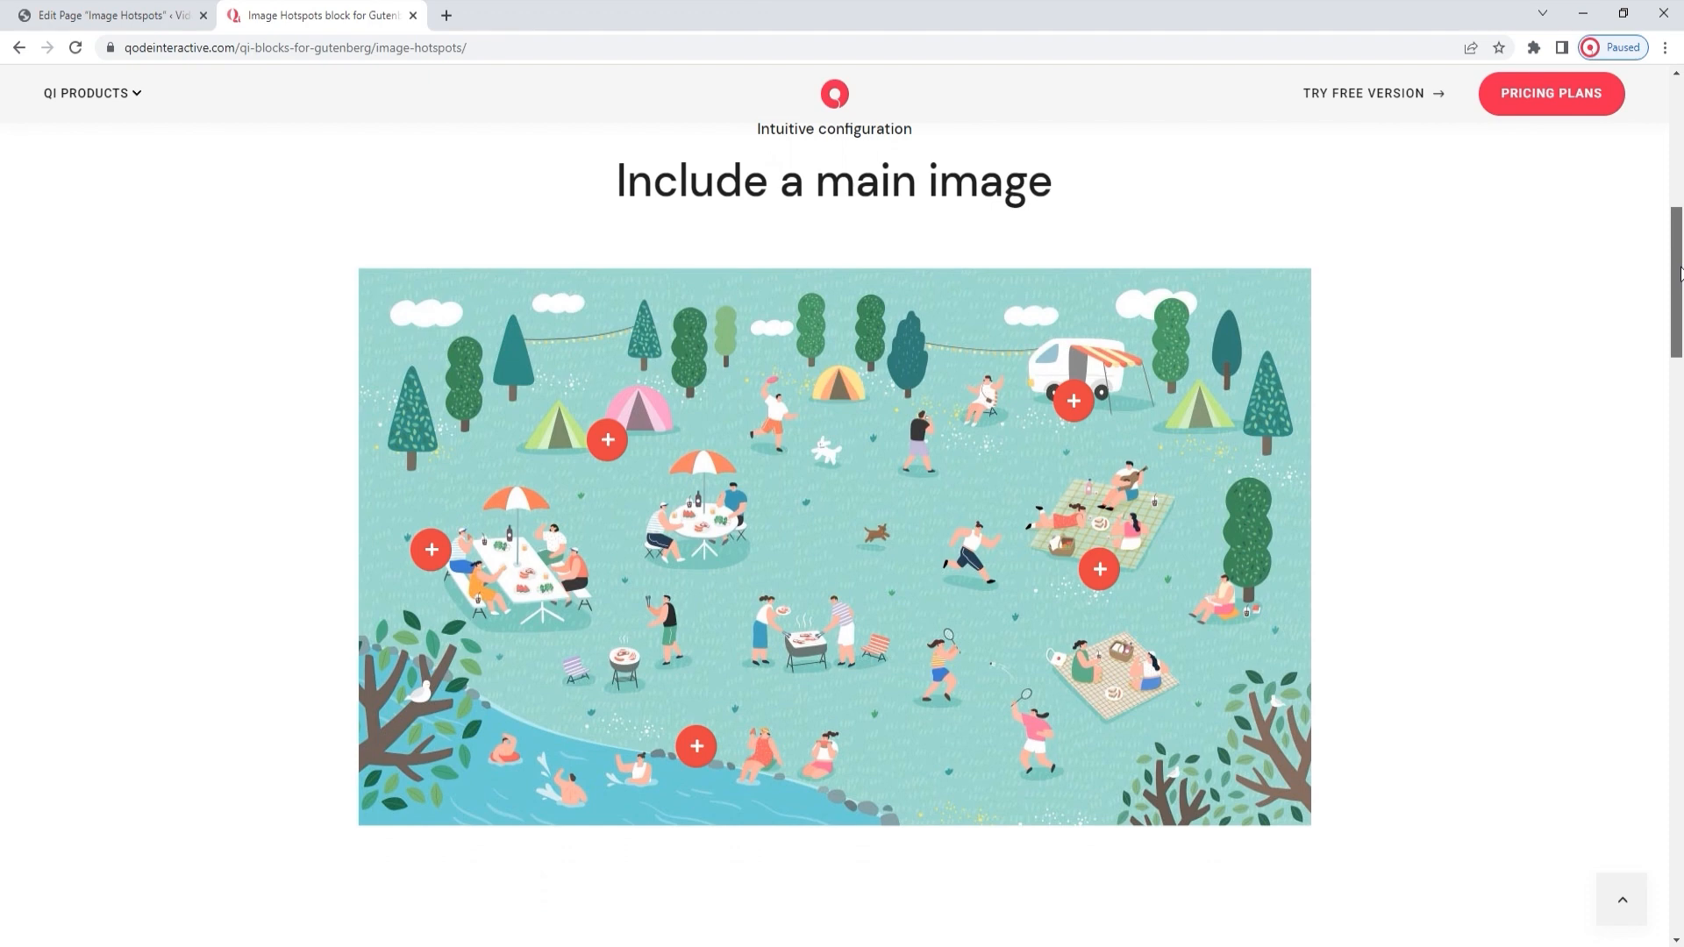
drag(1680, 273, 1680, 397)
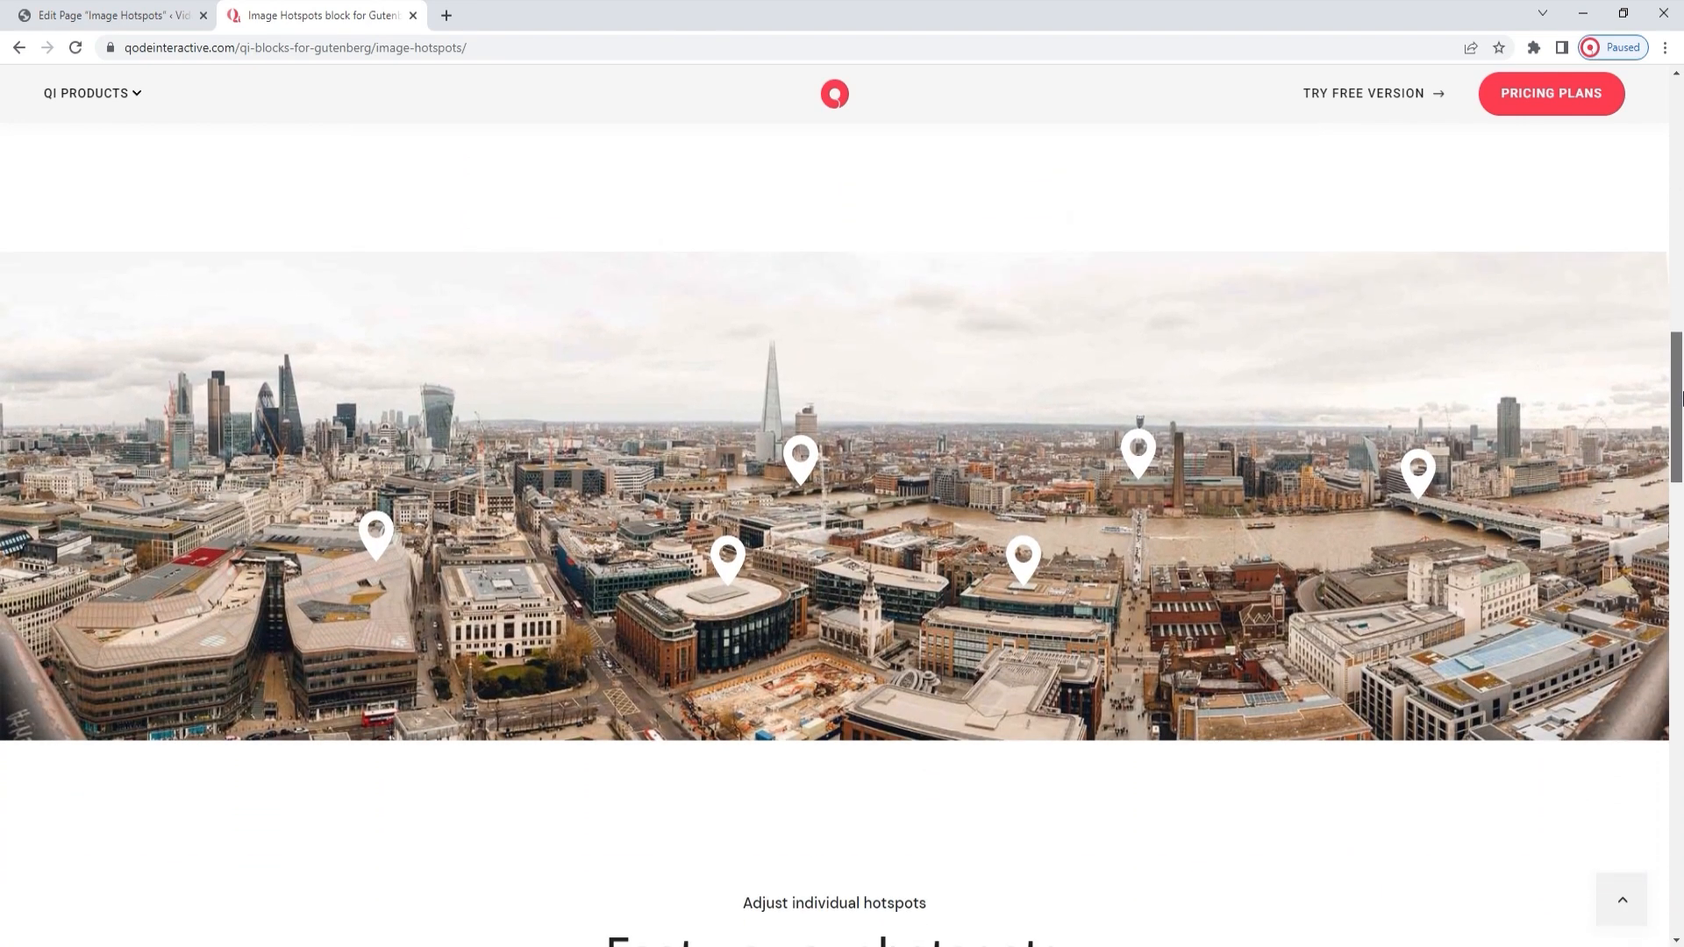
drag(1680, 398, 1677, 651)
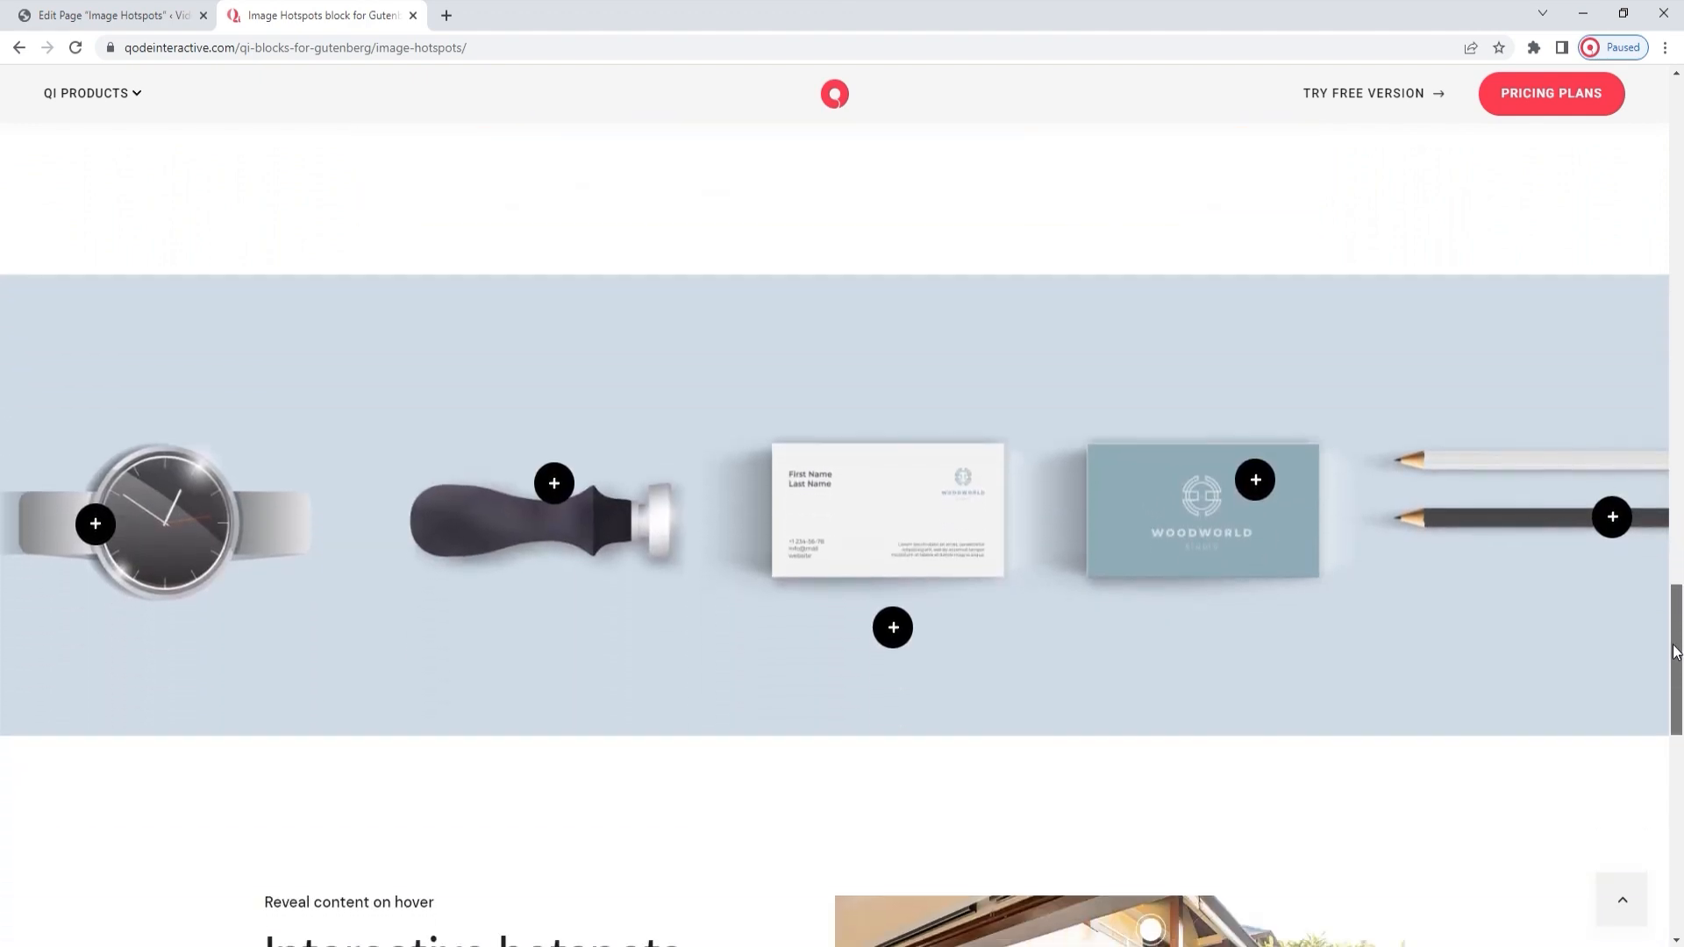
drag(1677, 652, 1677, 748)
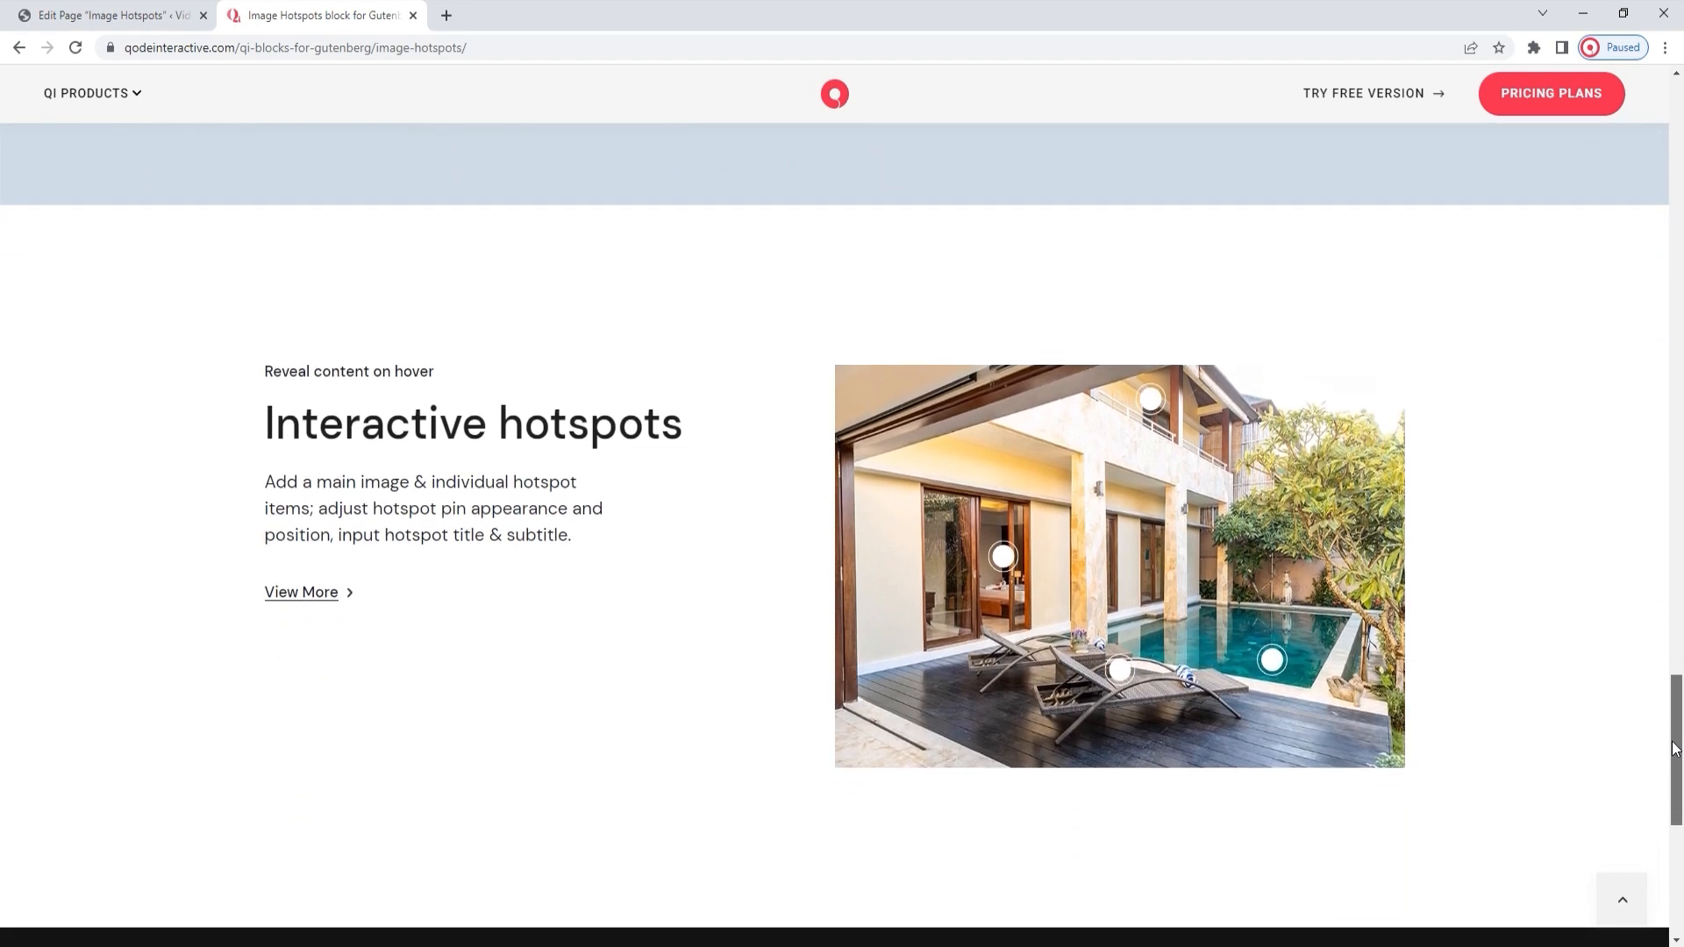
drag(1675, 748, 1675, 768)
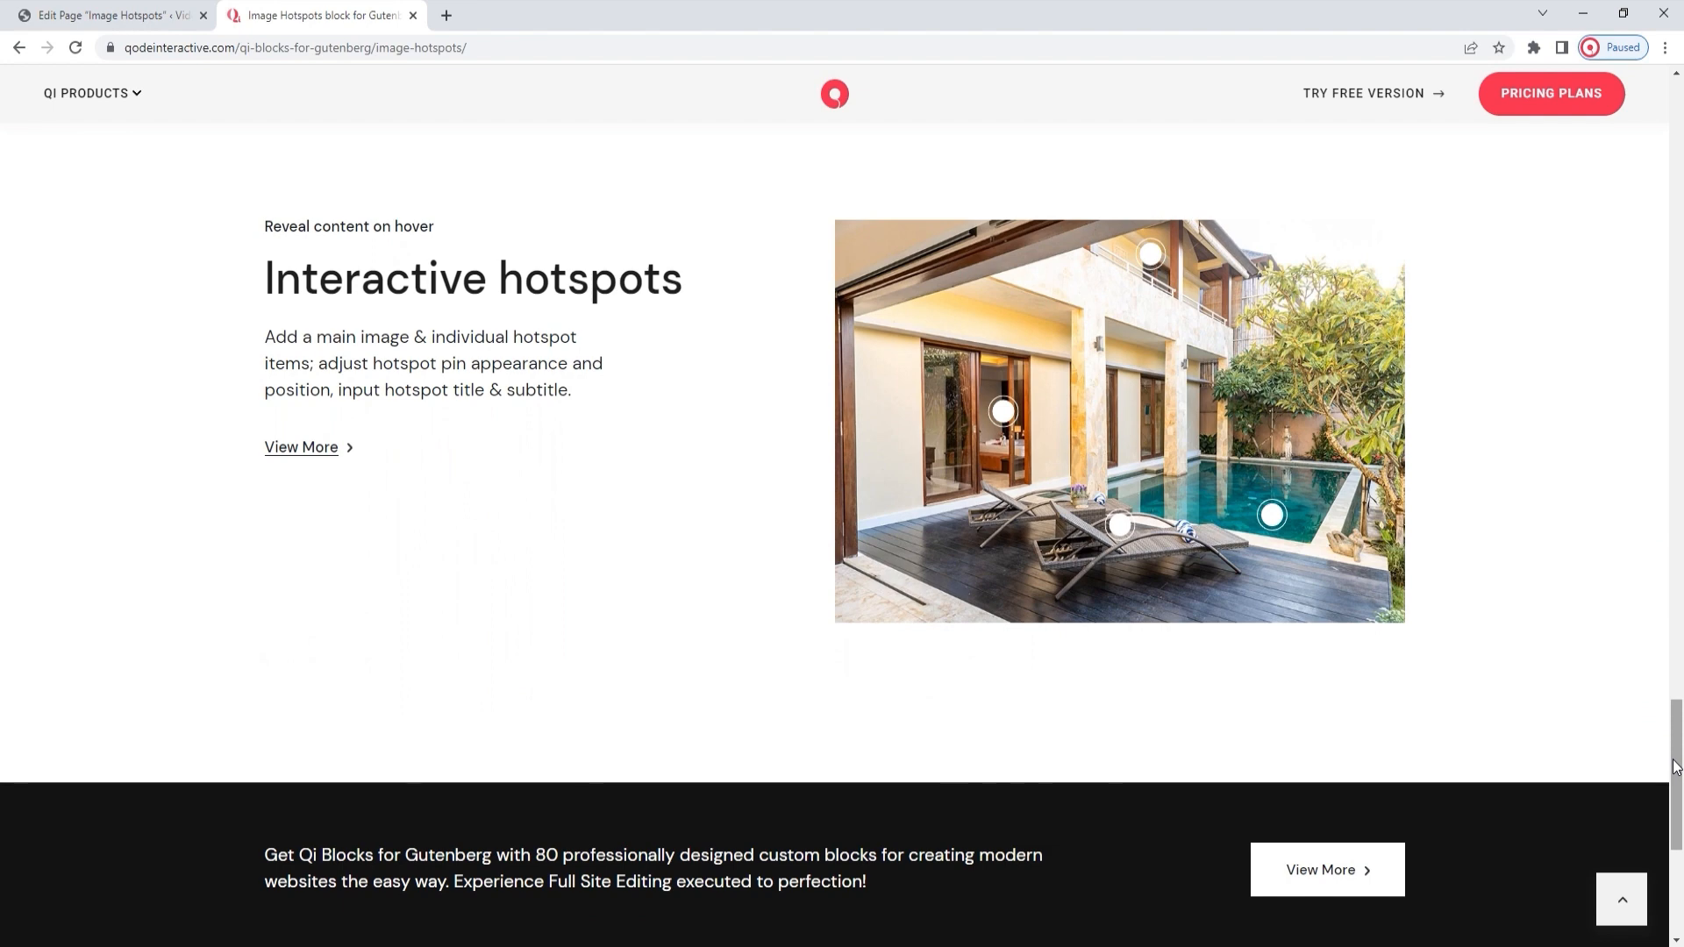